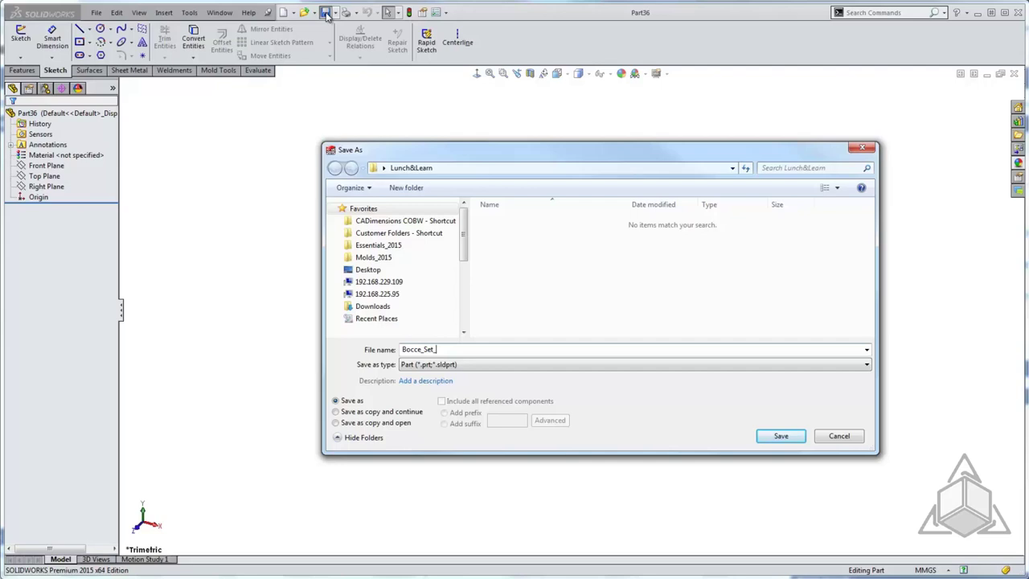
Save the part as Bocce_Set_Master in the Lunch&Learn folder.
type("ster")
key("Return")
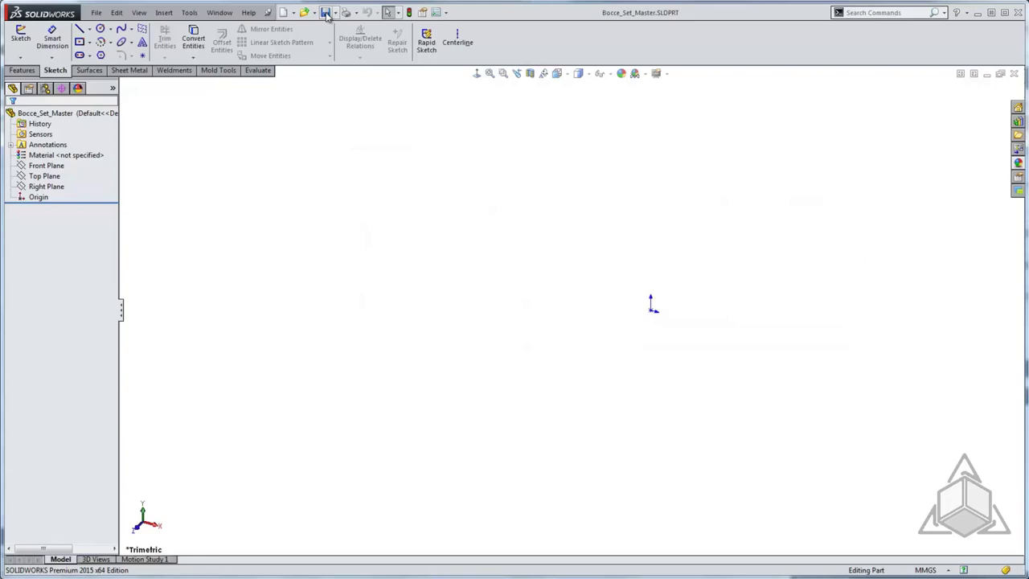
On the Front Plane, sketch a horizontal line about 46 mm long from the origin toward the left.
left_click(63, 167)
left_click(65, 149)
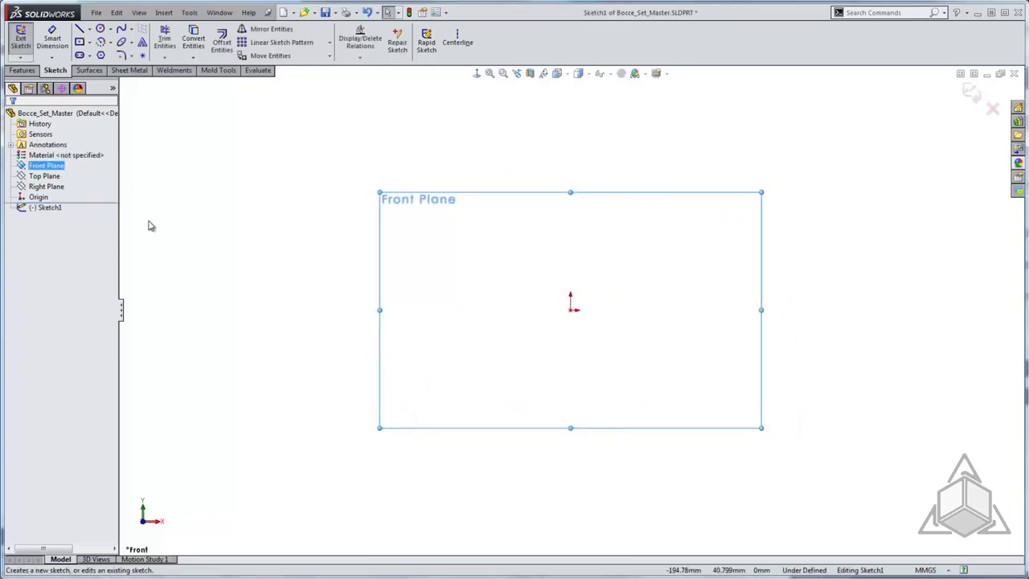
key("l")
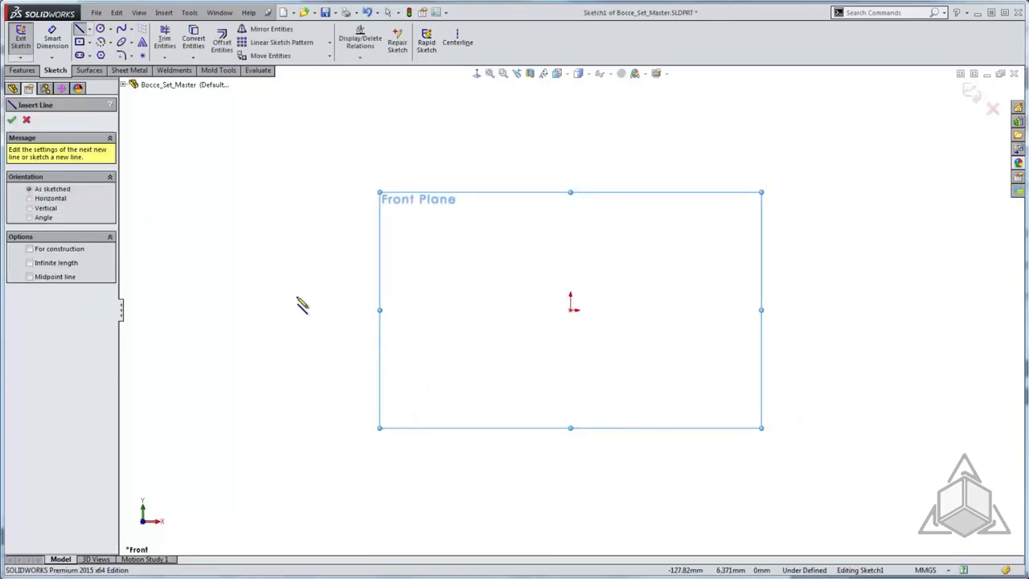
left_click(571, 310)
left_click(473, 310)
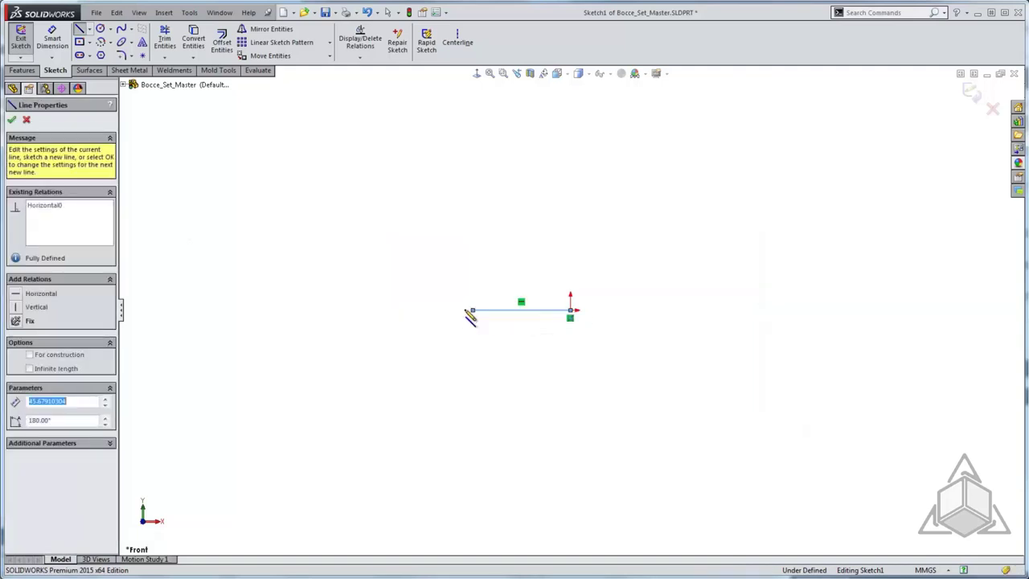
Sketch a closed half-circle of about 29 mm radius left of the line, with a vertical straight side and the arc bulging left.
left_click(402, 252)
left_click(402, 375)
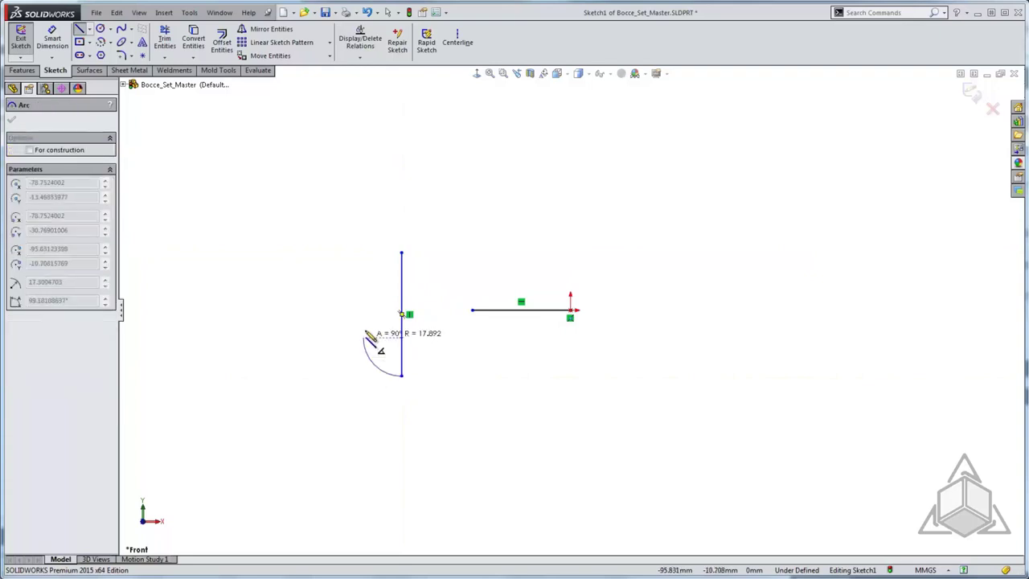
left_click(402, 253)
key("Escape")
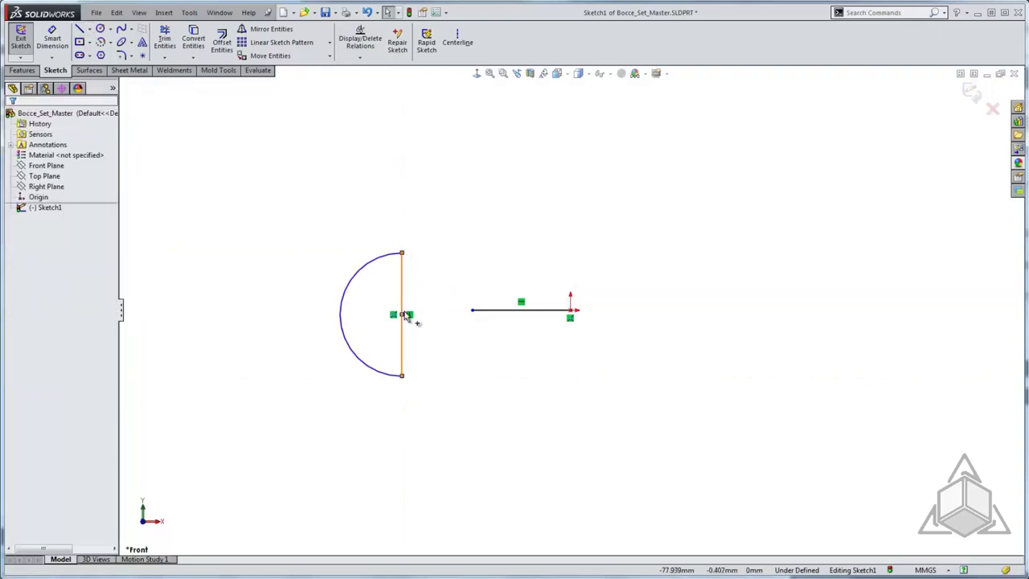
Attach the midpoint of the half-circle's vertical side to the horizontal line's free end and make the horizontal line construction geometry.
left_click_drag(402, 314, 476, 315)
left_click(515, 310)
left_click(556, 273)
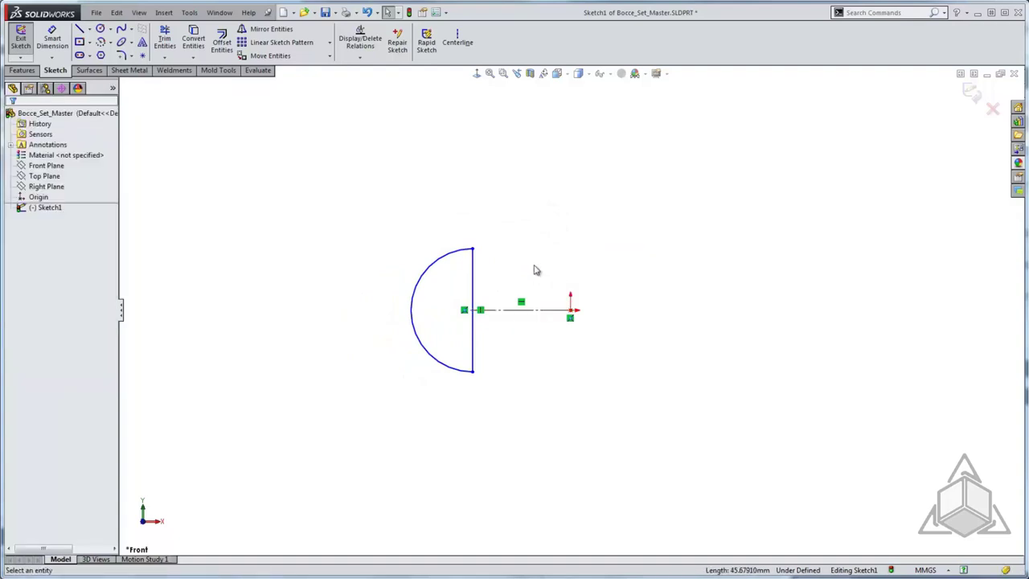
Dimension the arc's radius to 60 mm and the horizontal construction line's length to 100 mm.
right_click_drag(535, 271, 517, 191)
left_click(471, 254)
left_click(372, 196)
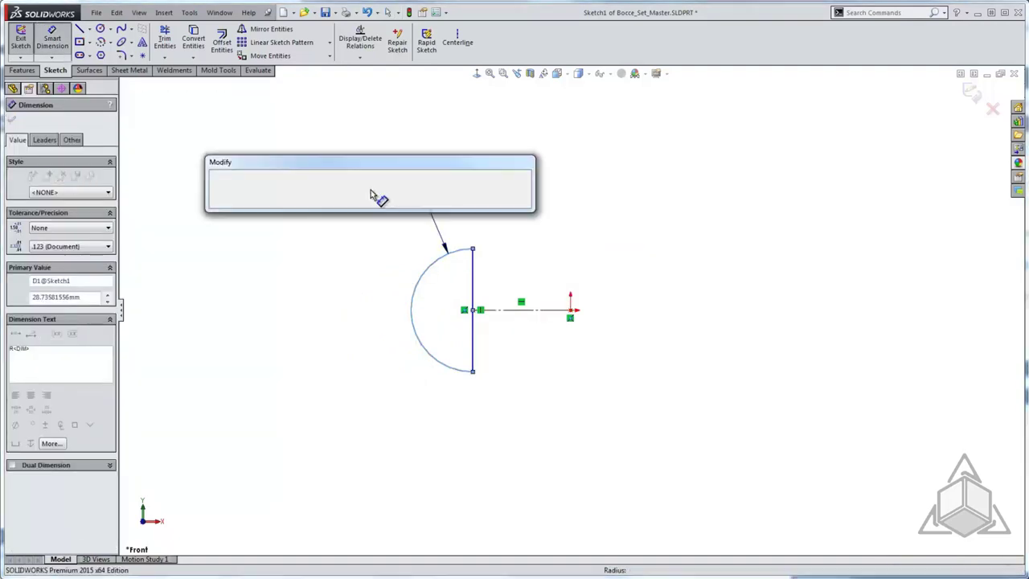
type("40")
key("Return")
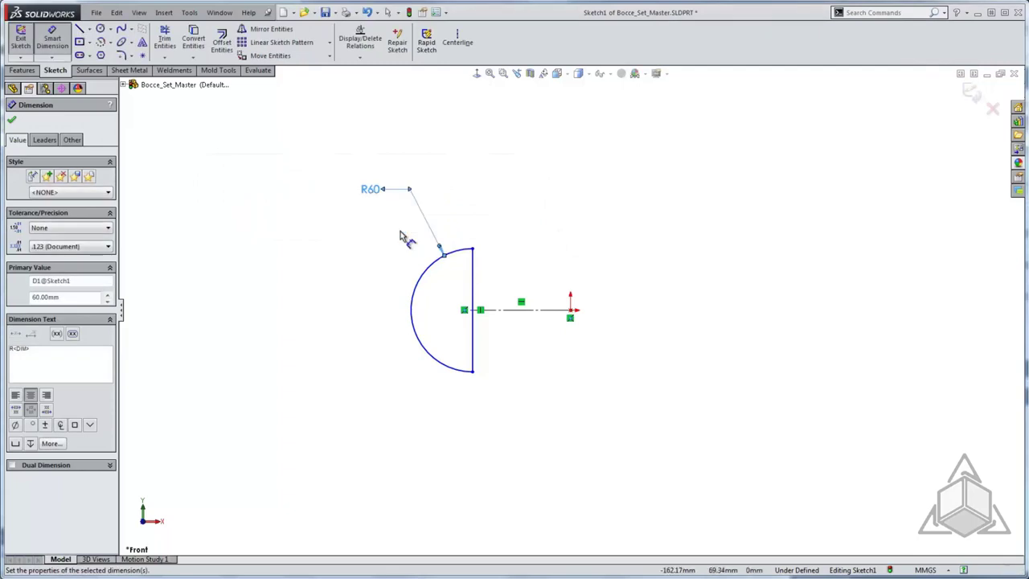
left_click(508, 310)
left_click(523, 235)
type("100")
key("Return")
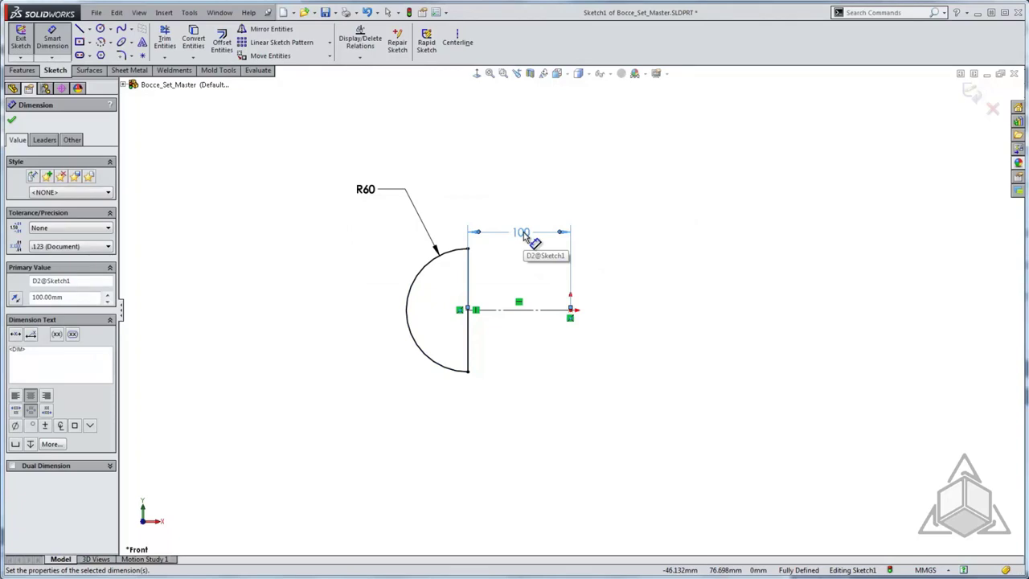
Revolve the half-circle about its straight vertical side to form a solid ball.
key("s")
left_click(583, 276)
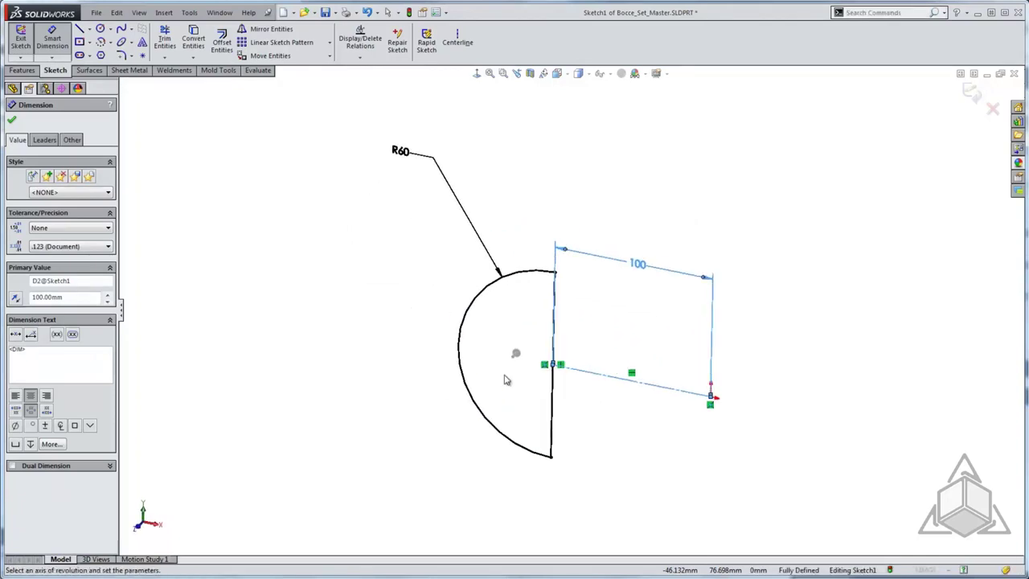
left_click(575, 431)
right_click(576, 433)
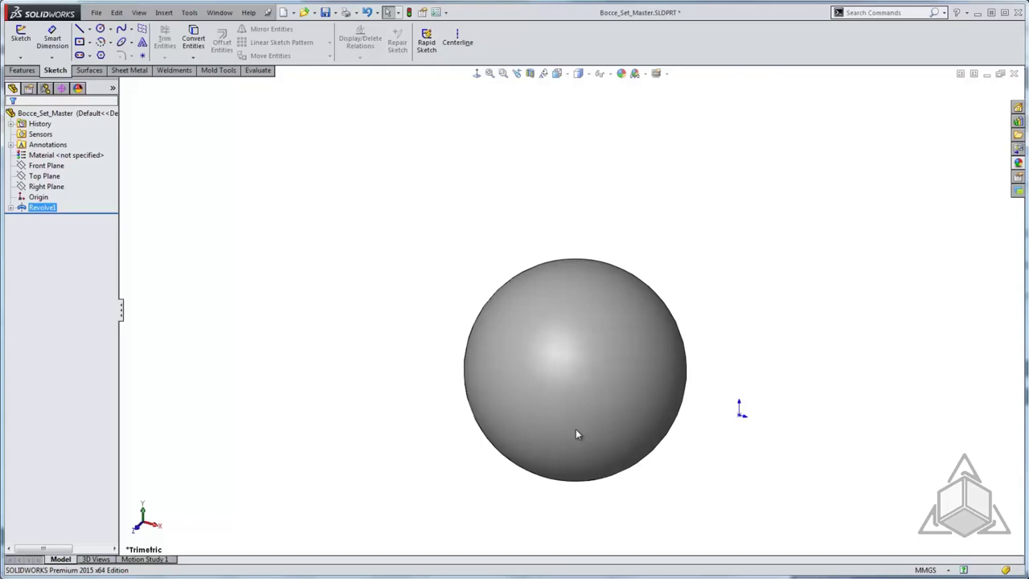
In a new sketch on the Front Plane, draw a horizontal line about 95 mm long from the origin away from the ball.
left_click(55, 167)
left_click(80, 144)
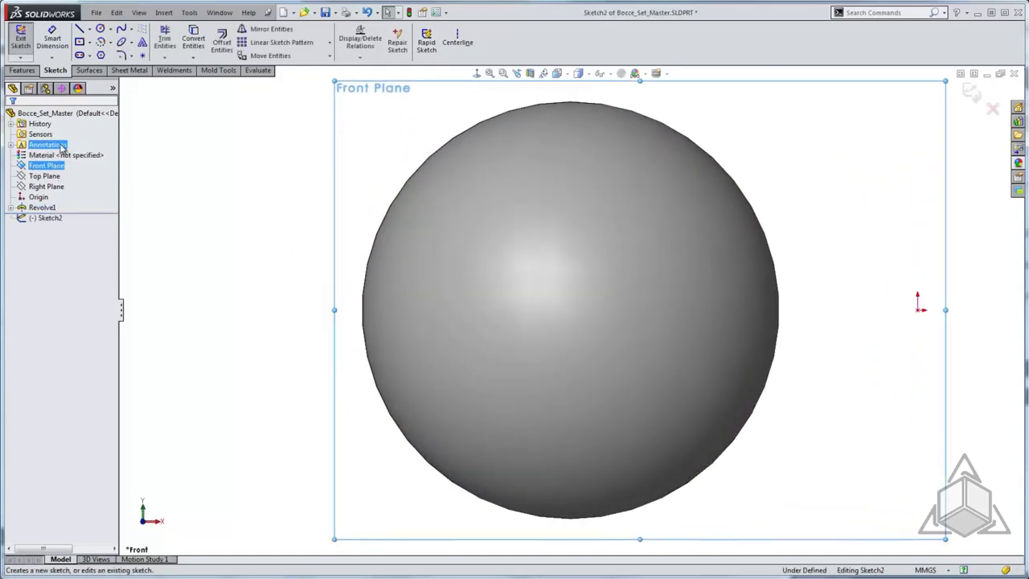
scroll(592, 338, "up", 5)
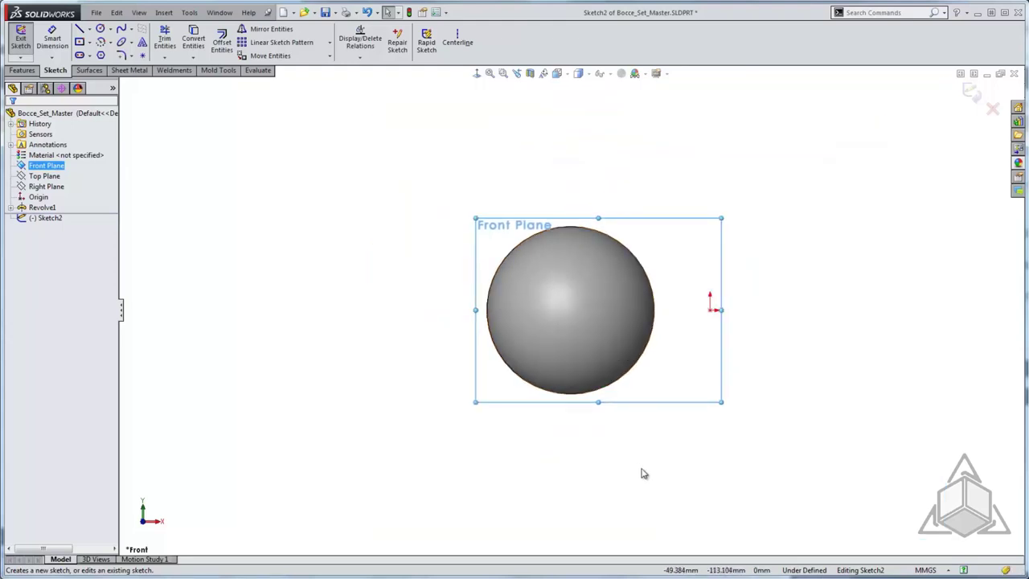
key("l")
left_click_drag(712, 310, 843, 311)
Sketch a closed half-circle of about 57 mm radius right of the new line, with a vertical straight side and the arc bulging right.
left_click_drag(881, 353, 870, 394)
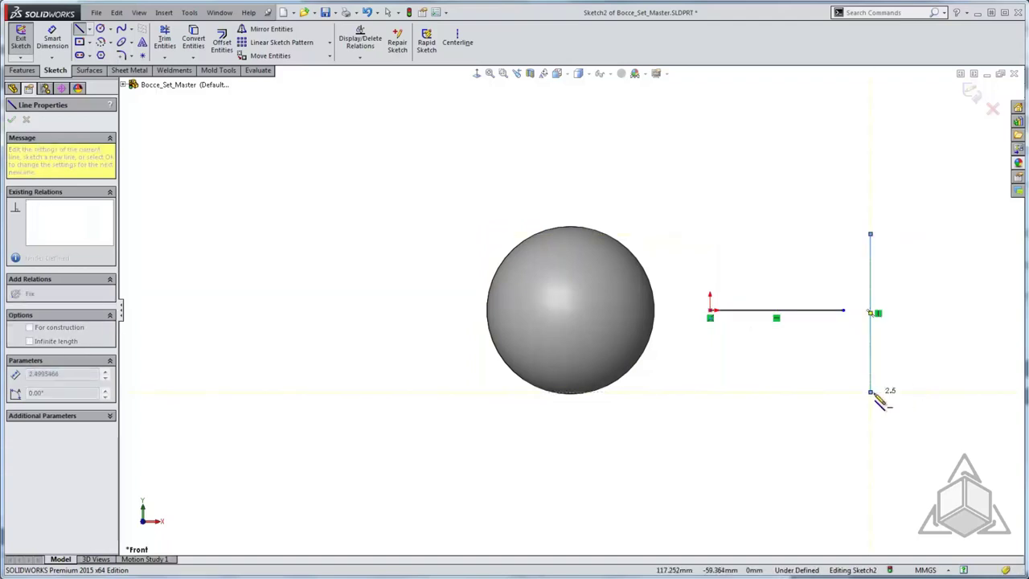
mouse_move(873, 394)
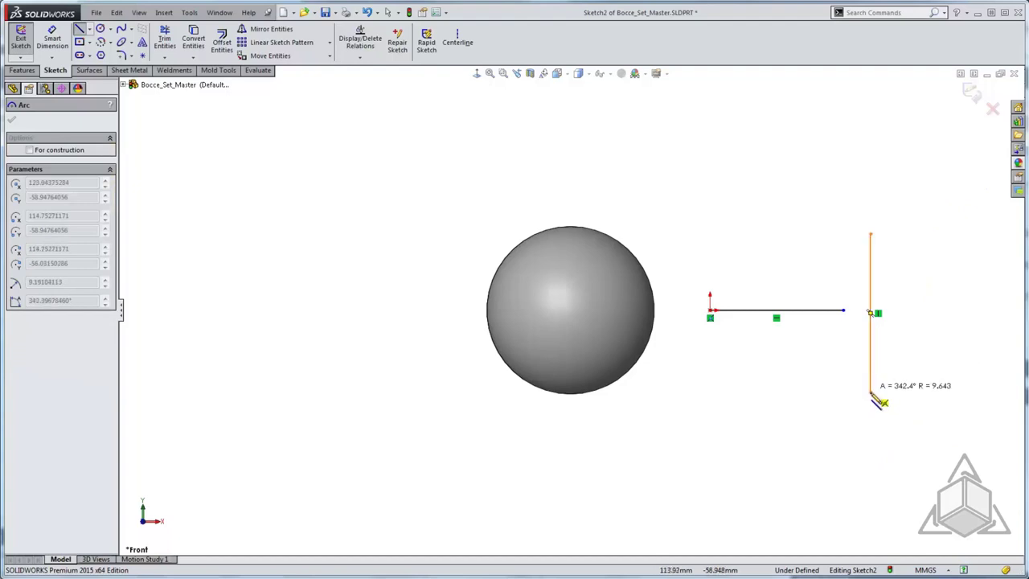
left_click(871, 235)
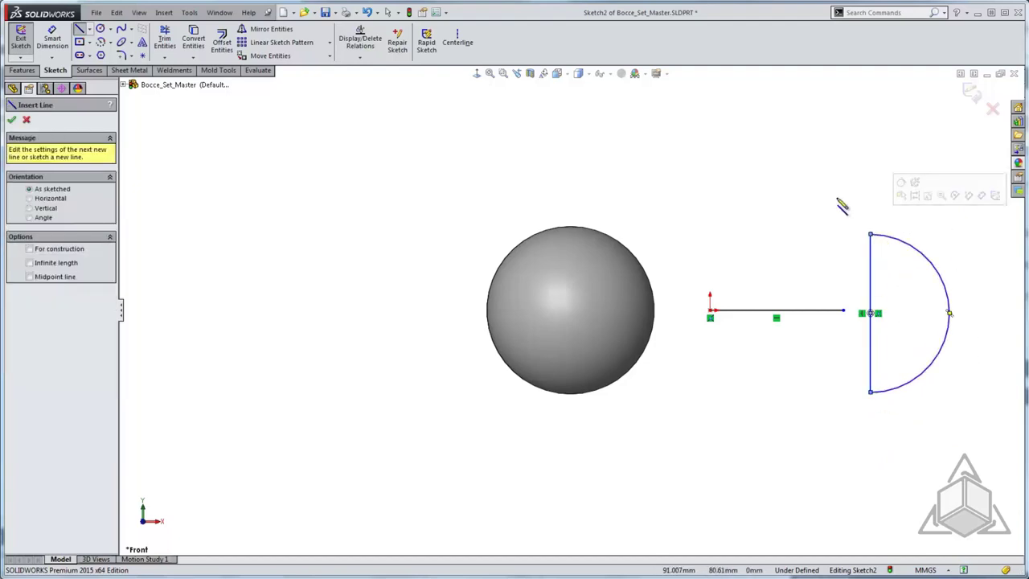
key("Escape")
Attach the right half-circle's straight side at its midpoint to the horizontal line's free end and convert that line to construction geometry.
left_click_drag(871, 316, 843, 311)
left_click(816, 315)
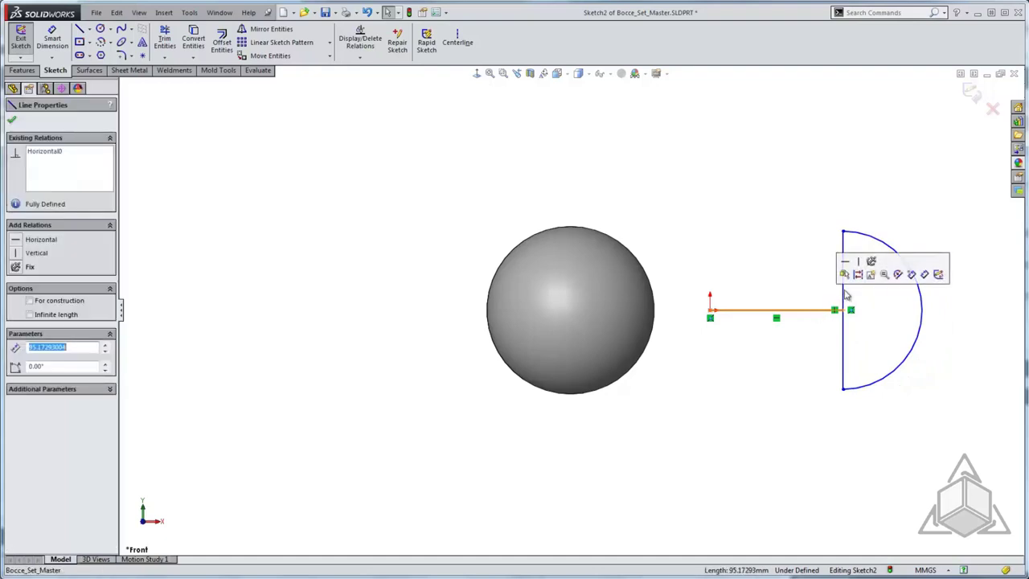
left_click(856, 273)
Dimension the second sketch's construction line to 100 mm and its arc radius to 60 mm.
key("d")
left_click(808, 311)
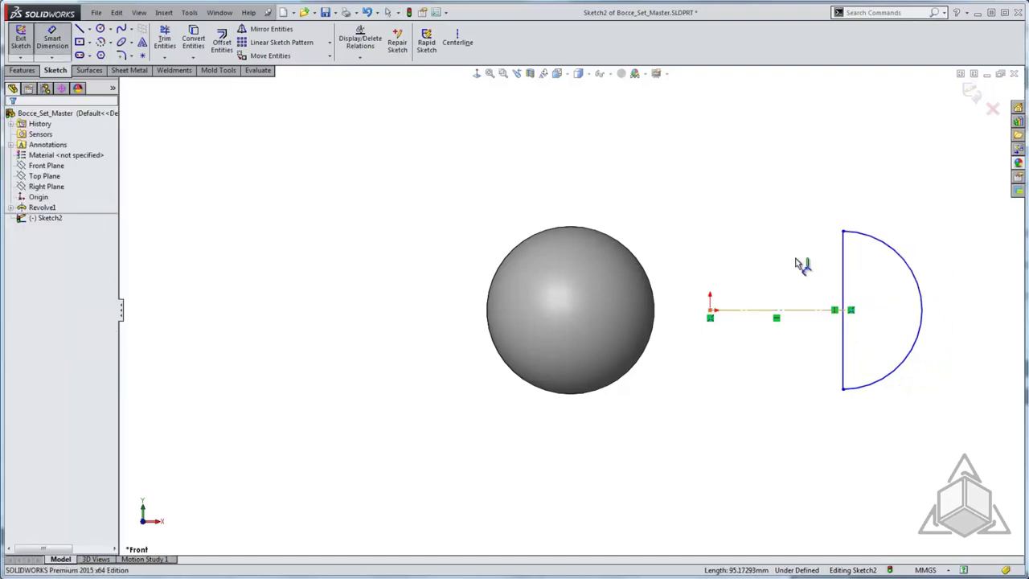
left_click(785, 152)
type("100")
key("Return")
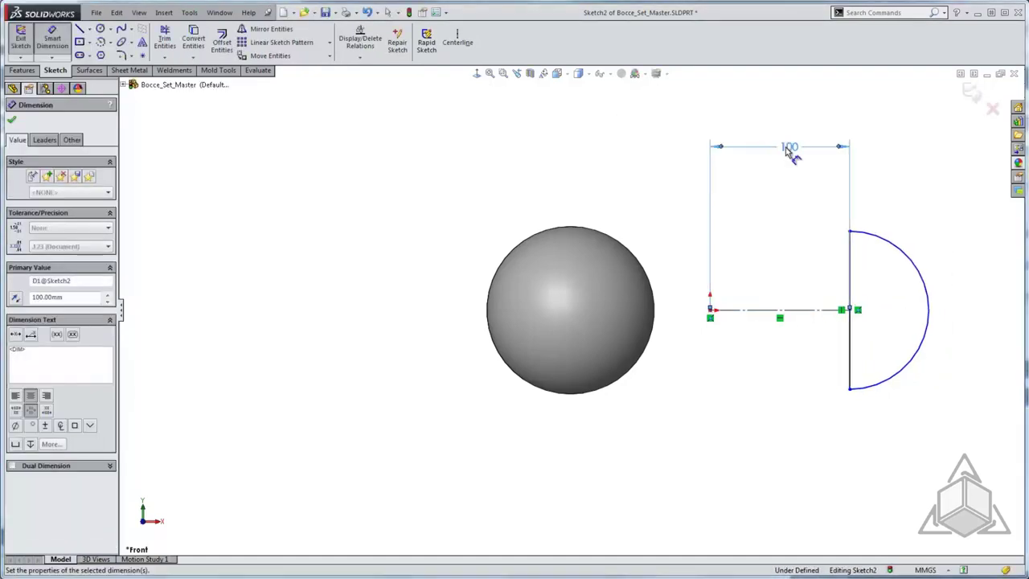
left_click(898, 248)
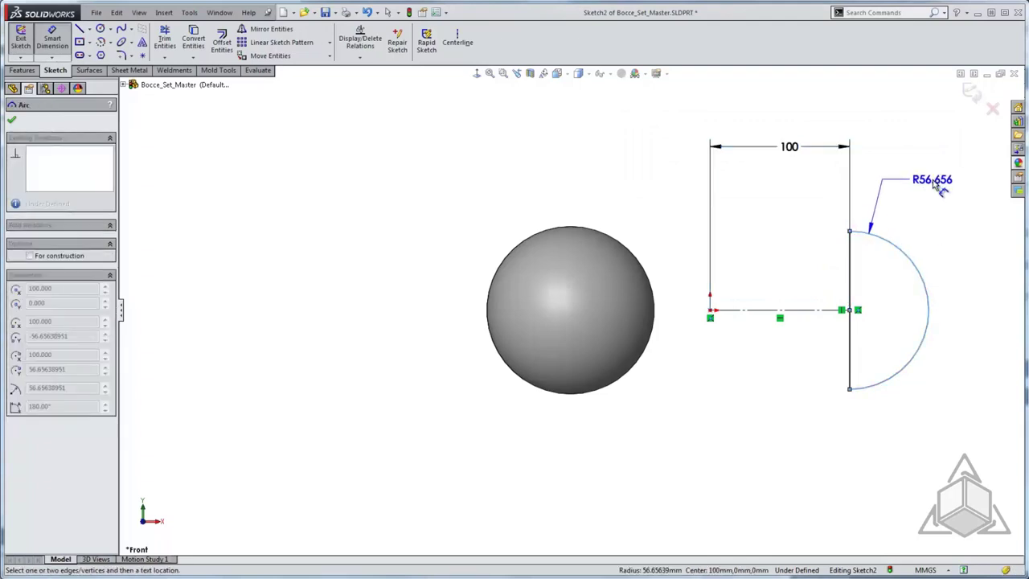
left_click(932, 179)
key("Return")
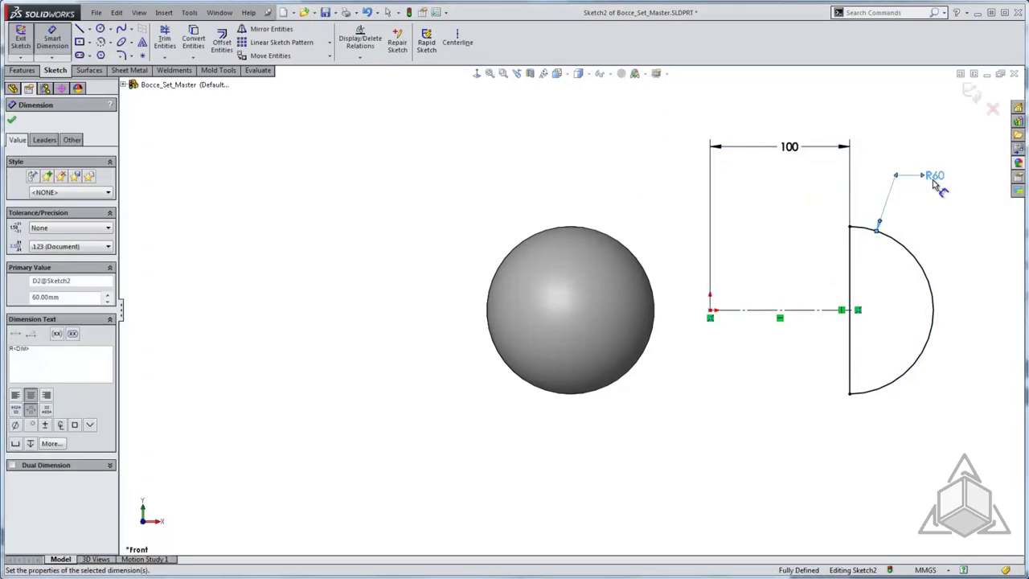
Revolve the right half-circle 360 degrees about its vertical side to create a second ball.
key("s")
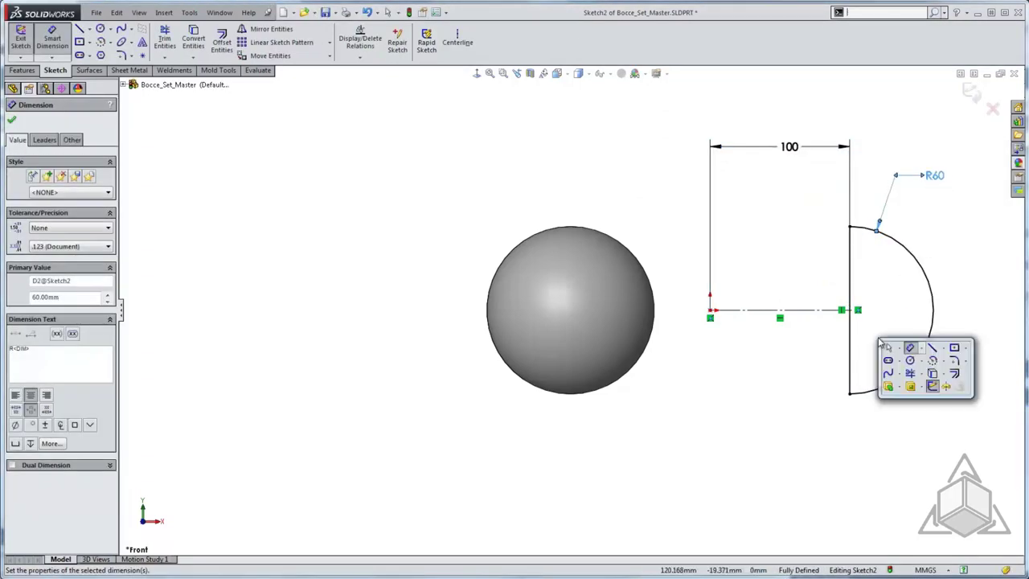
left_click(933, 386)
left_click(851, 378)
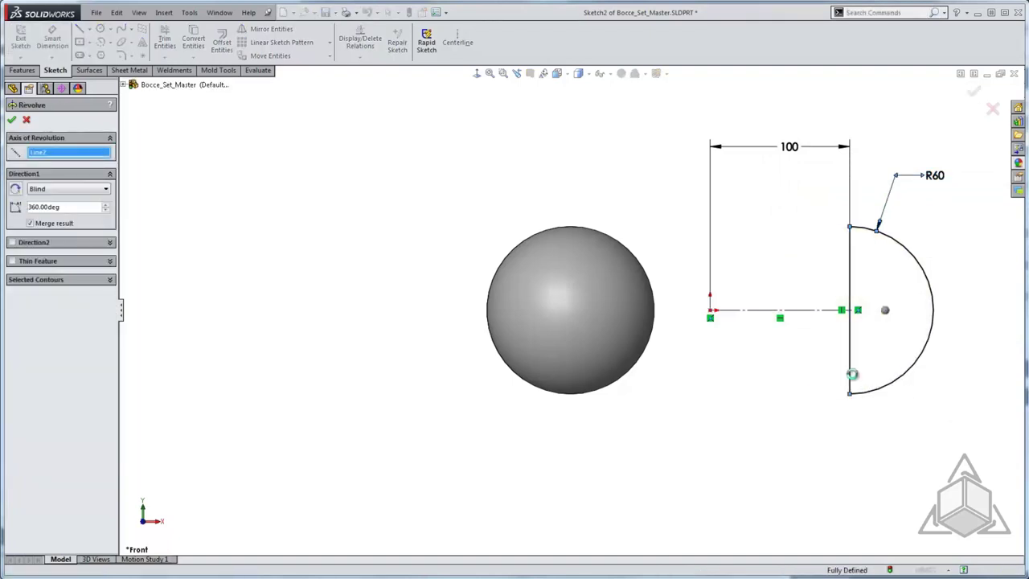
key("Return")
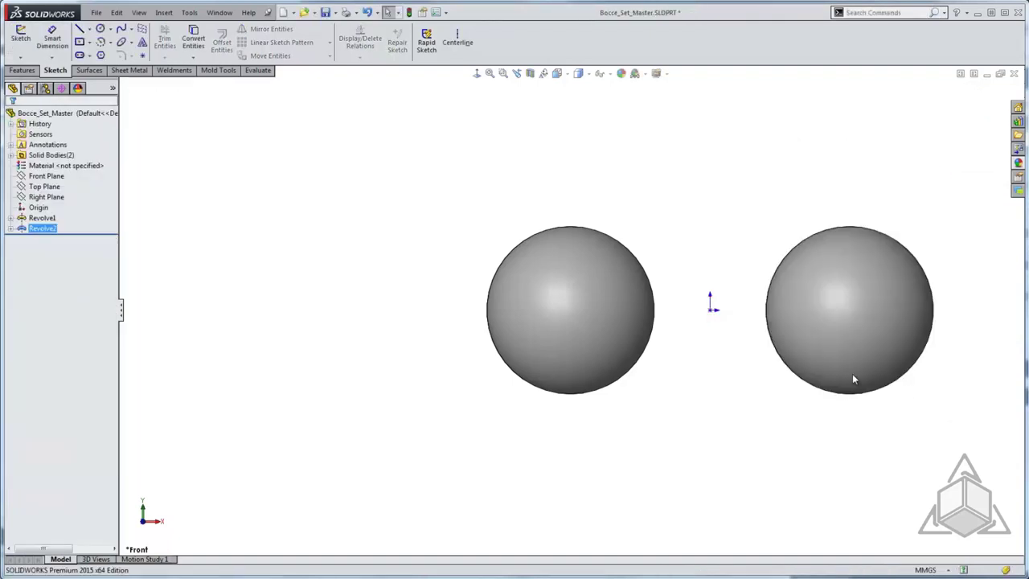
In a new Front Plane sketch, draw a closed outline left of the left ball with vertical sides, a flat bottom and a zigzag top.
left_click(477, 74)
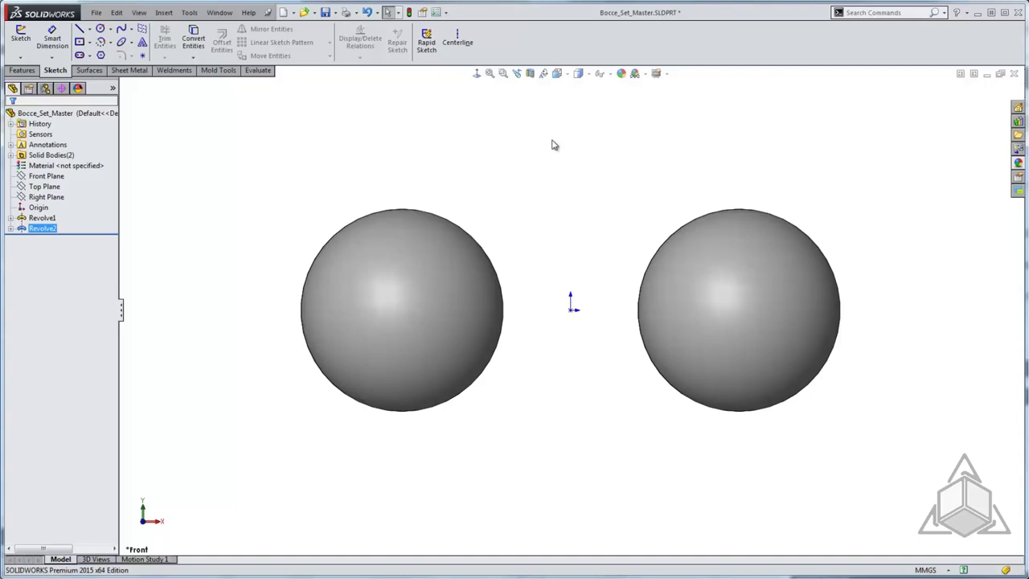
left_click(46, 176)
left_click(63, 163)
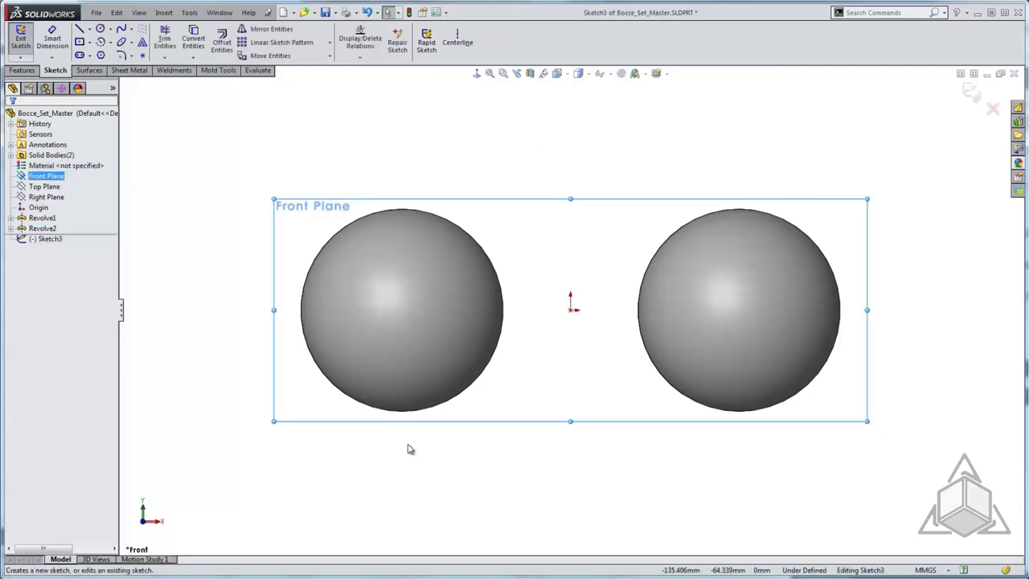
key("l")
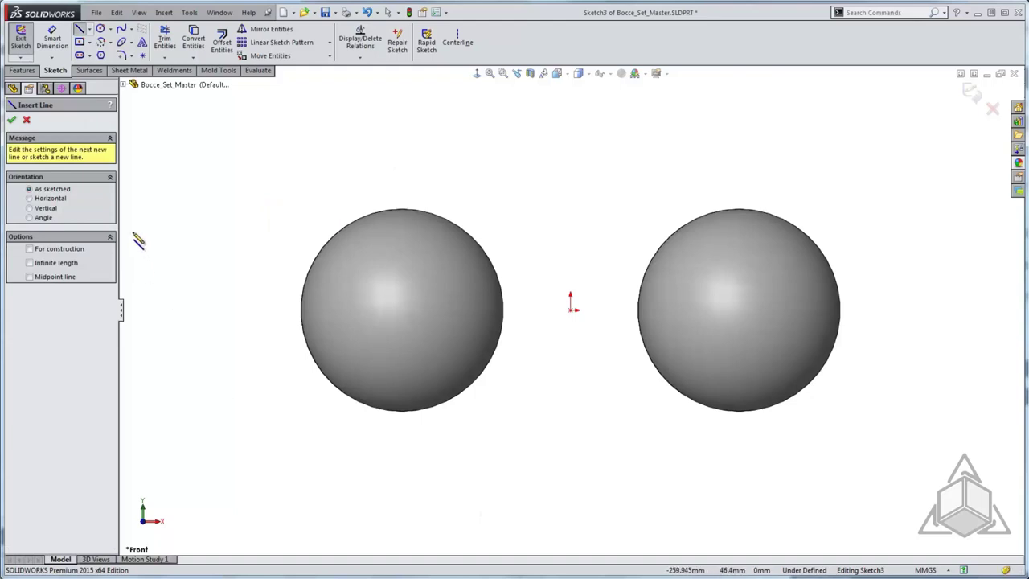
left_click(132, 232)
left_click(133, 438)
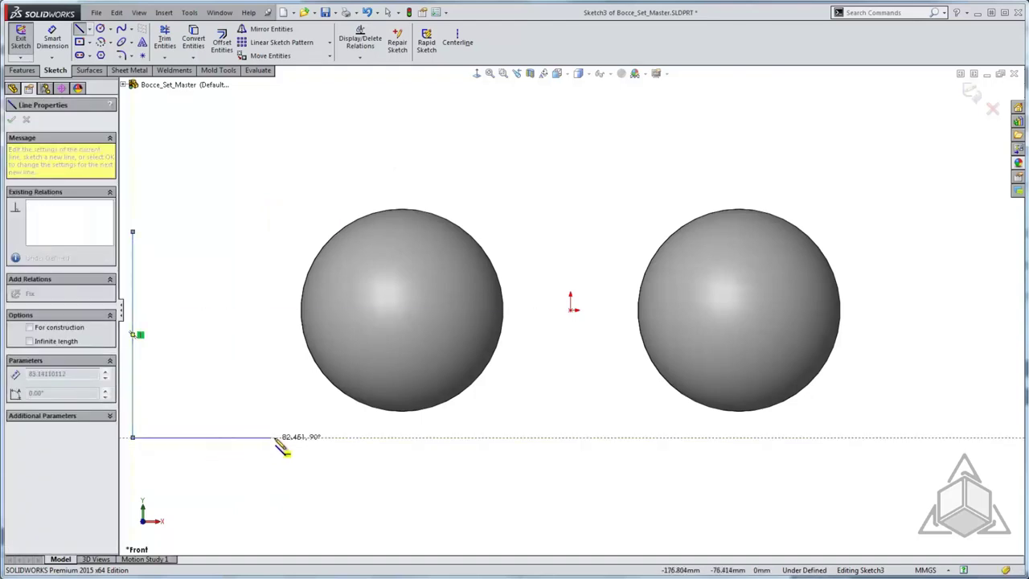
left_click(276, 437)
left_click(277, 238)
left_click(249, 288)
left_click(212, 239)
left_click(185, 285)
left_click(159, 239)
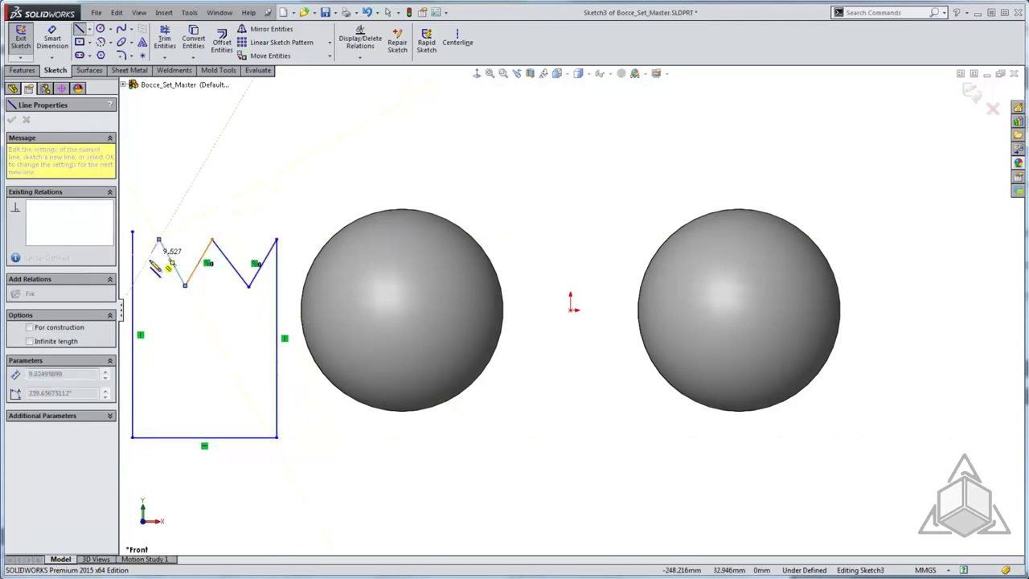
left_click(145, 262)
left_click(134, 233)
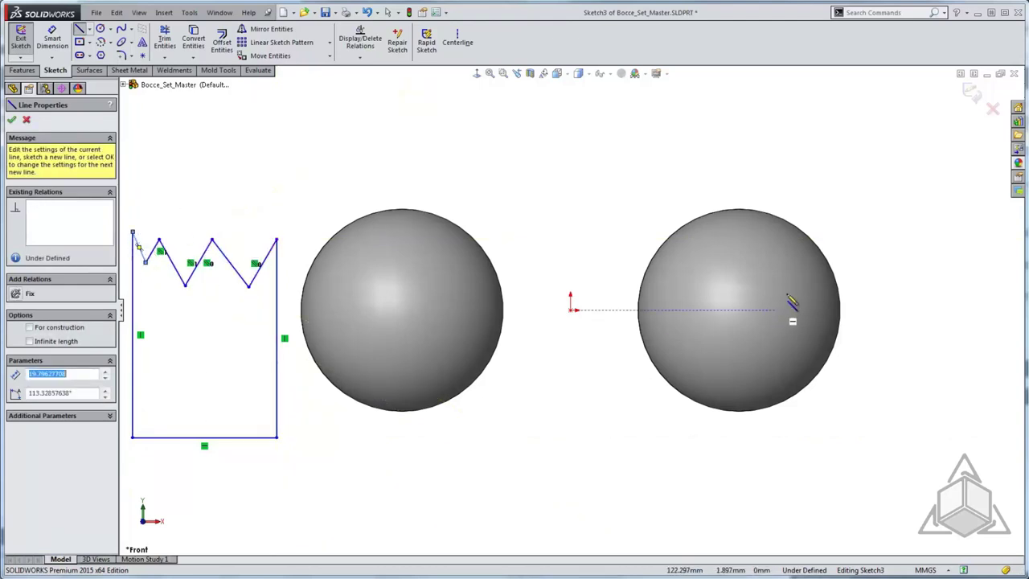
Sketch a second closed outline right of the right ball with vertical sides, a flat bottom and a three-notch zigzag top.
left_click(849, 239)
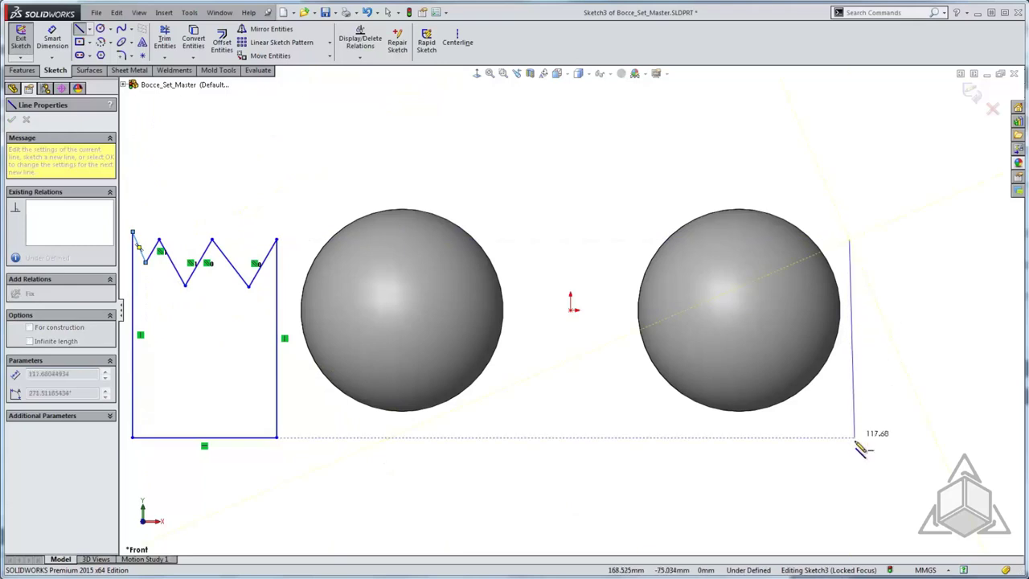
left_click(849, 453)
left_click(1004, 453)
left_click(1004, 247)
left_click(968, 291)
left_click(941, 257)
left_click(890, 252)
left_click(865, 291)
left_click(850, 240)
key("Escape")
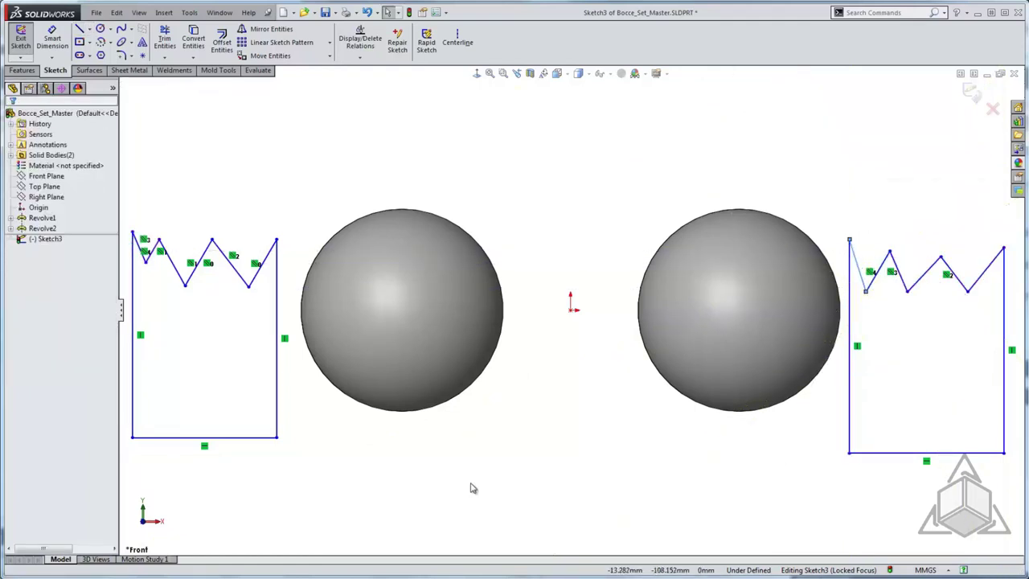
Make the bottom lines of the two zigzag-topped outlines collinear.
left_click(245, 445)
left_click(889, 452, "ctrl")
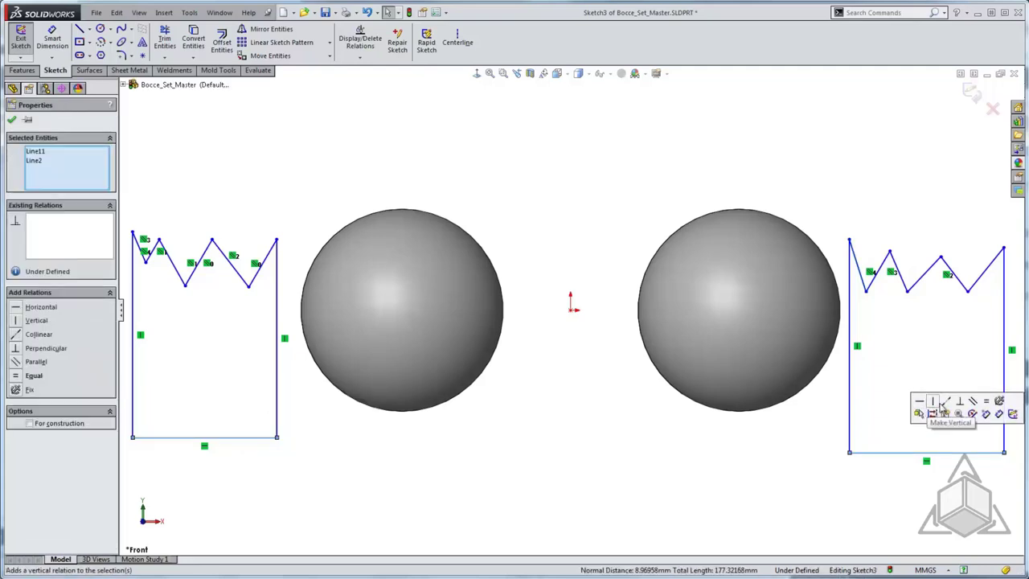
left_click(945, 401)
left_click(658, 466)
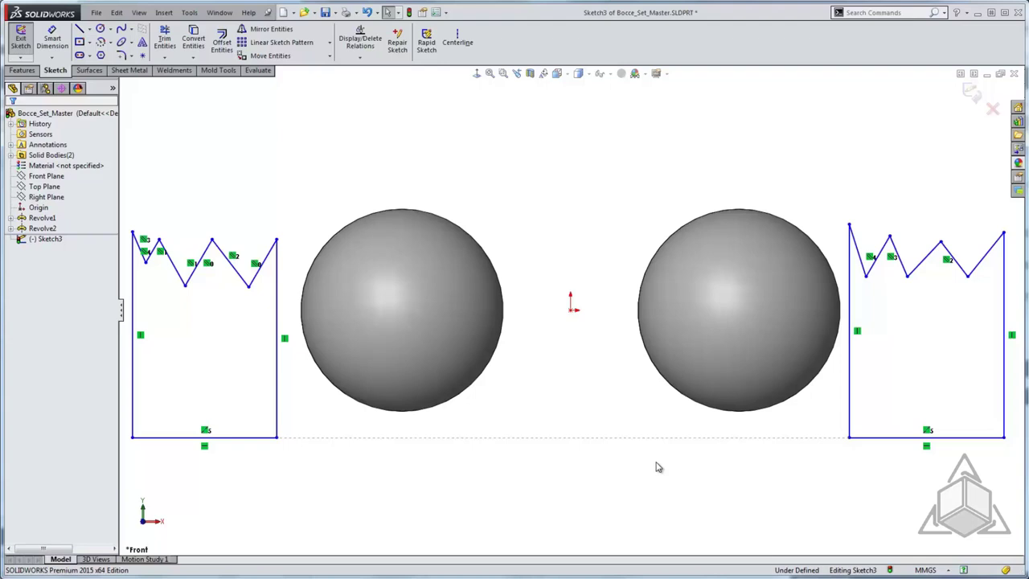
Extrude the two zigzag-topped outlines 10 mm from the sketch plane with a blind end condition.
key("s")
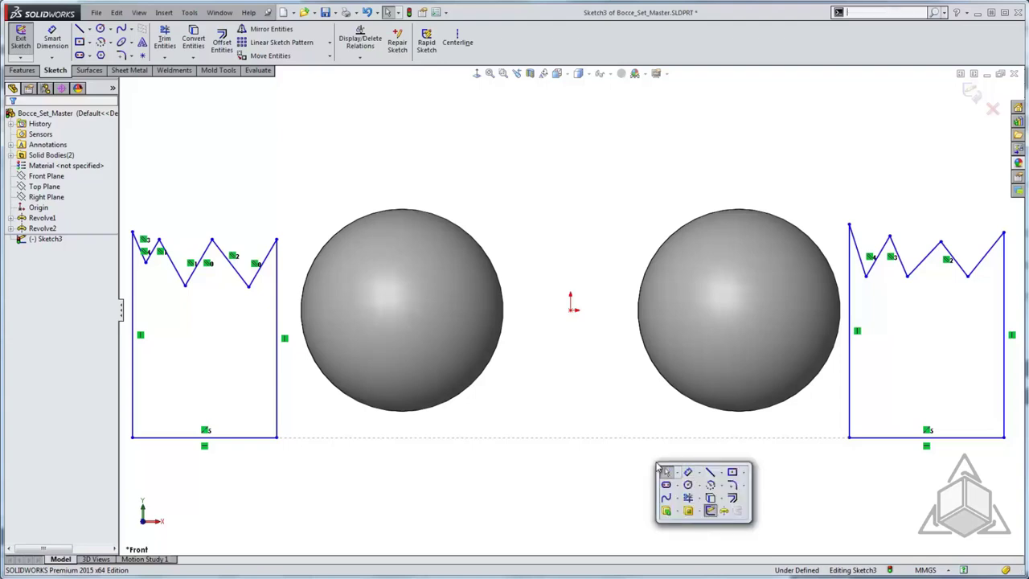
left_click(666, 511)
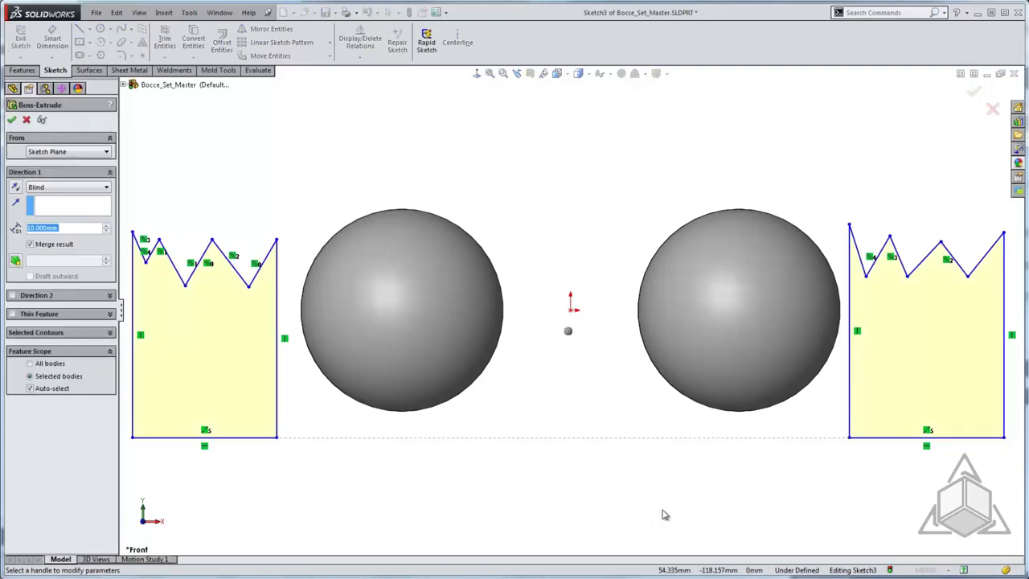
right_click(664, 514)
left_click(690, 270)
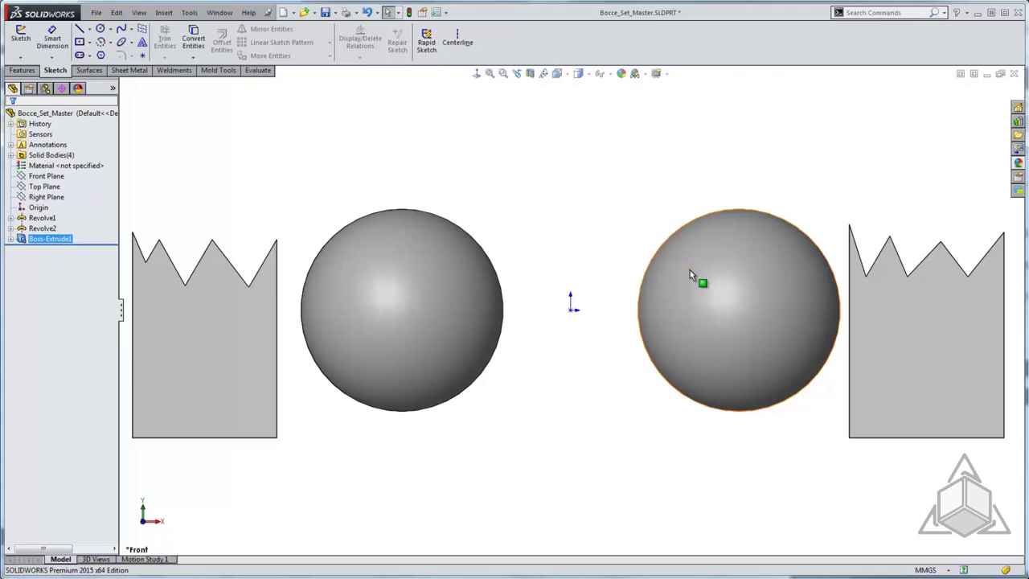
In a new Front Plane sketch, draw a closed outline spanning the gap between the two plates, with a flat bottom and a zigzag top.
left_click(47, 176)
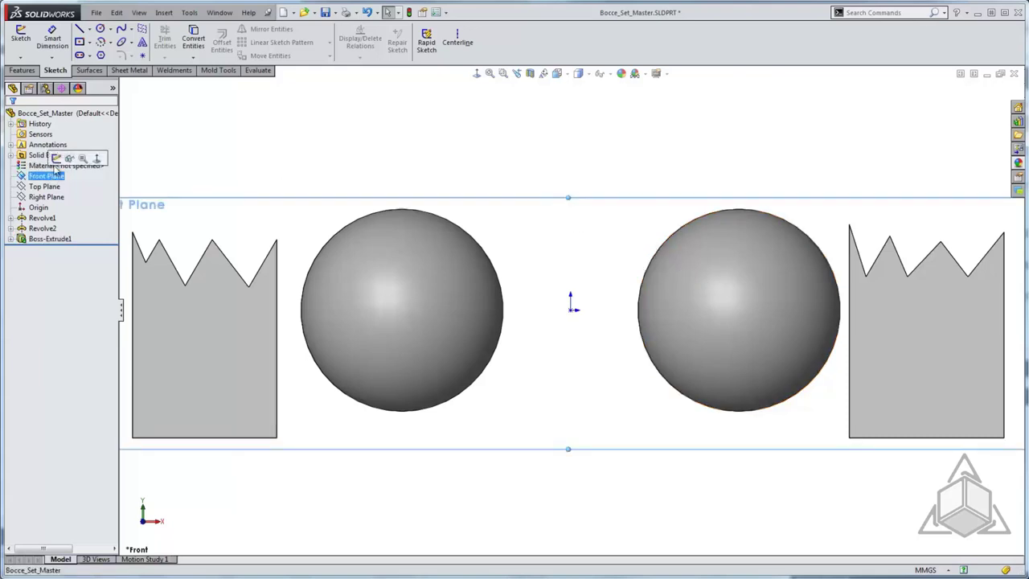
left_click(55, 158)
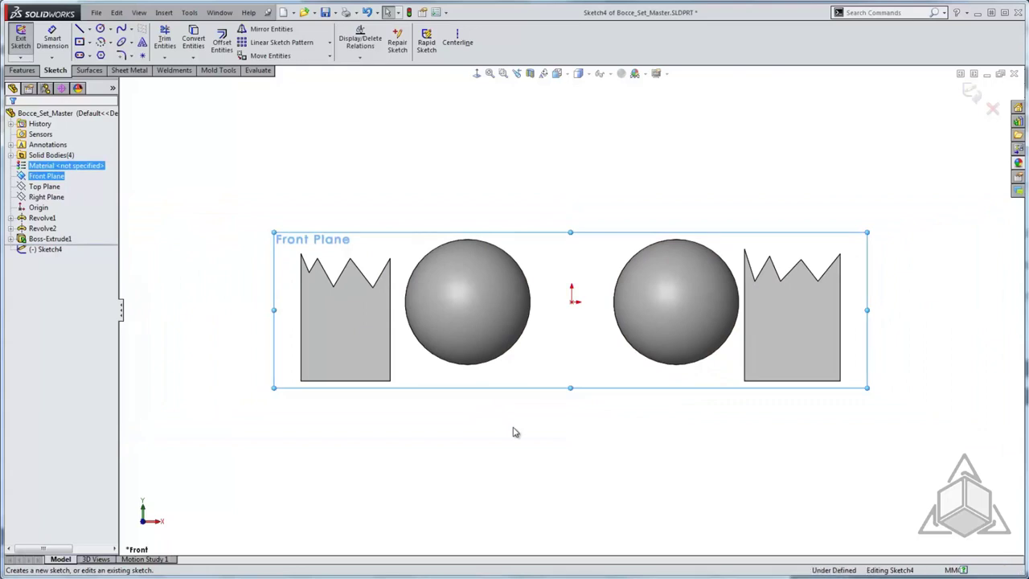
key("l")
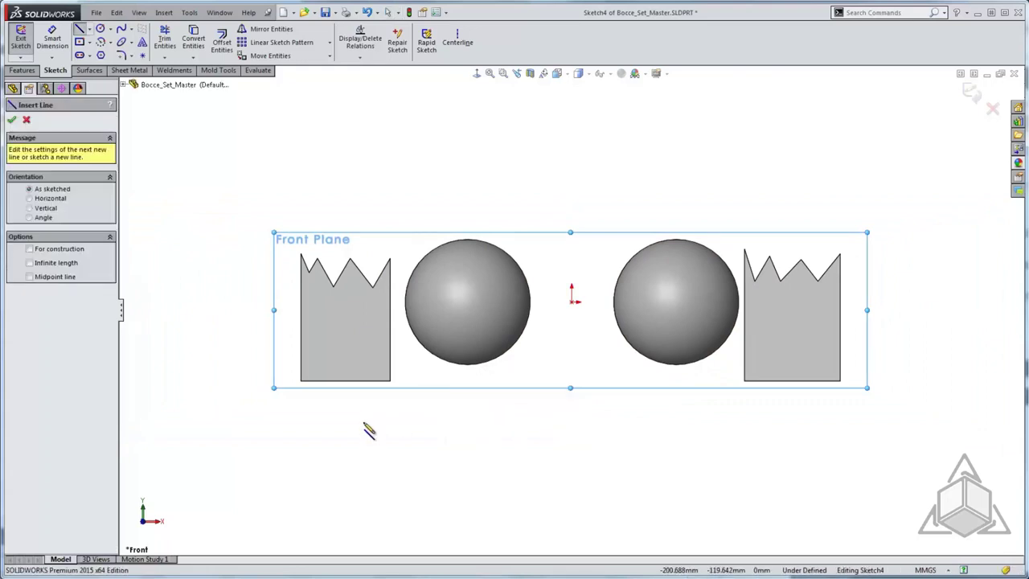
left_click(390, 381)
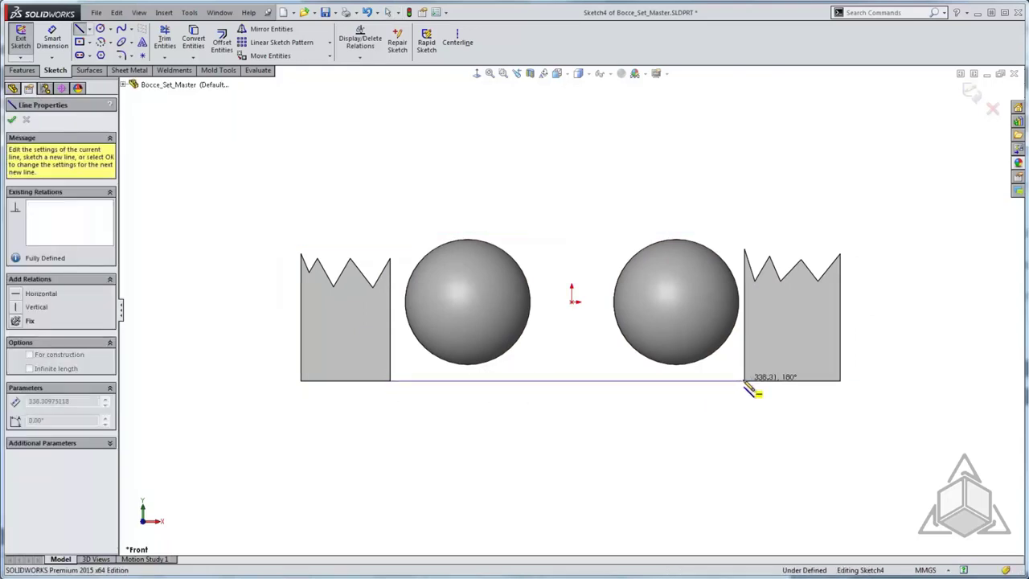
left_click(744, 381)
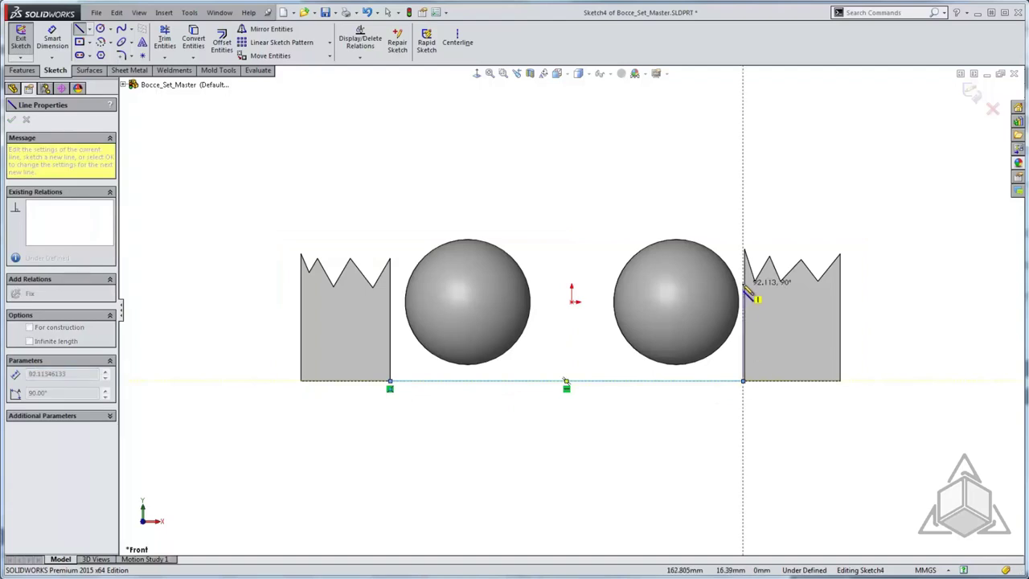
left_click(733, 250)
left_click(708, 283)
left_click(692, 265)
left_click(669, 287)
left_click(650, 266)
left_click(631, 284)
left_click(602, 265)
left_click(582, 282)
left_click(563, 263)
left_click(541, 295)
left_click(533, 262)
left_click(509, 294)
left_click(479, 264)
left_click(469, 287)
left_click(442, 268)
left_click(418, 281)
left_click(399, 262)
left_click(395, 283)
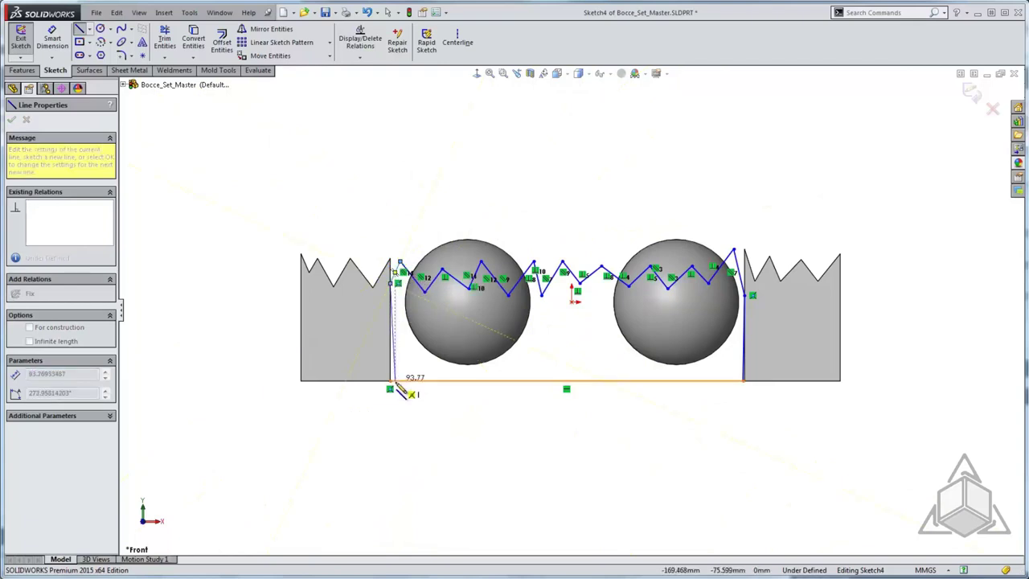
left_click(390, 384)
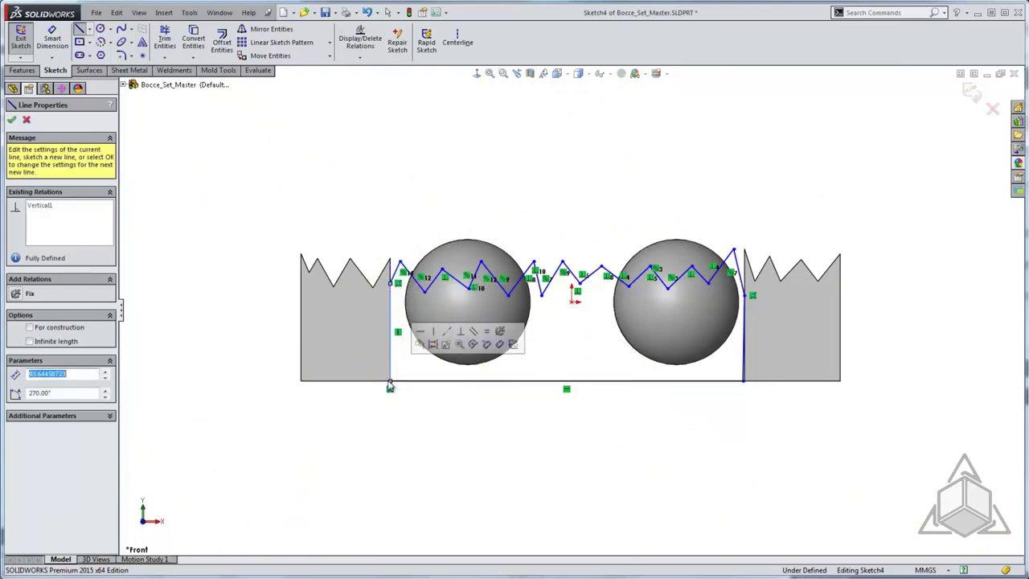
key("Escape")
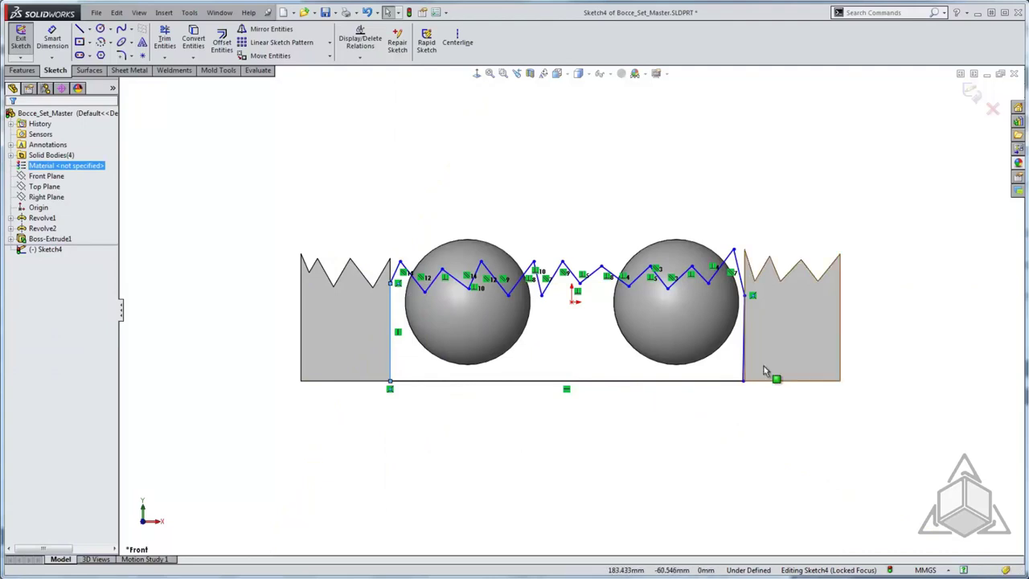
Attach the lower right endpoint of the new outline to the bottom inner corner of the right plate.
scroll(756, 380, "down", 5)
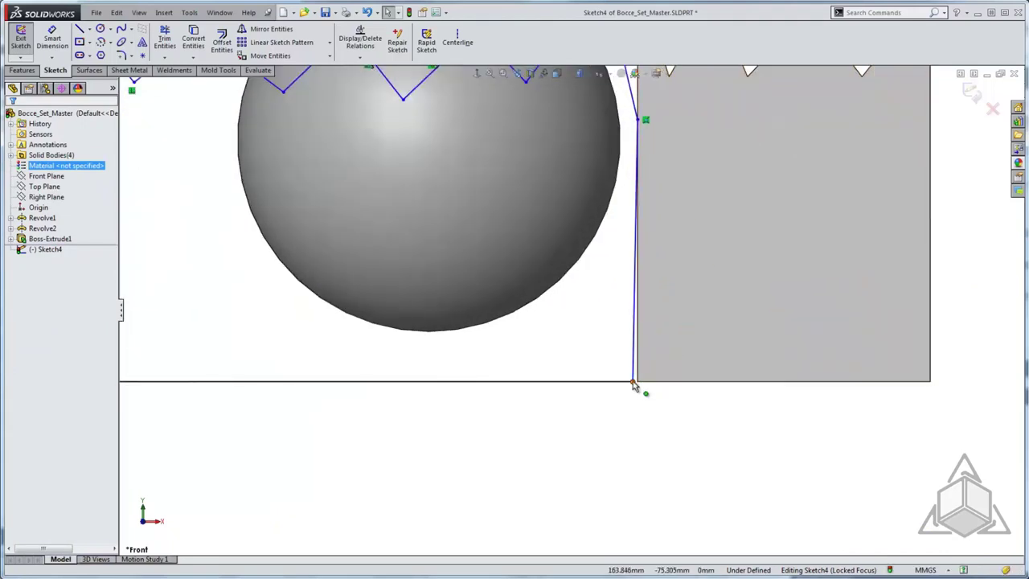
left_click(633, 382)
left_click_drag(644, 384, 648, 394)
left_click(647, 445)
key("f")
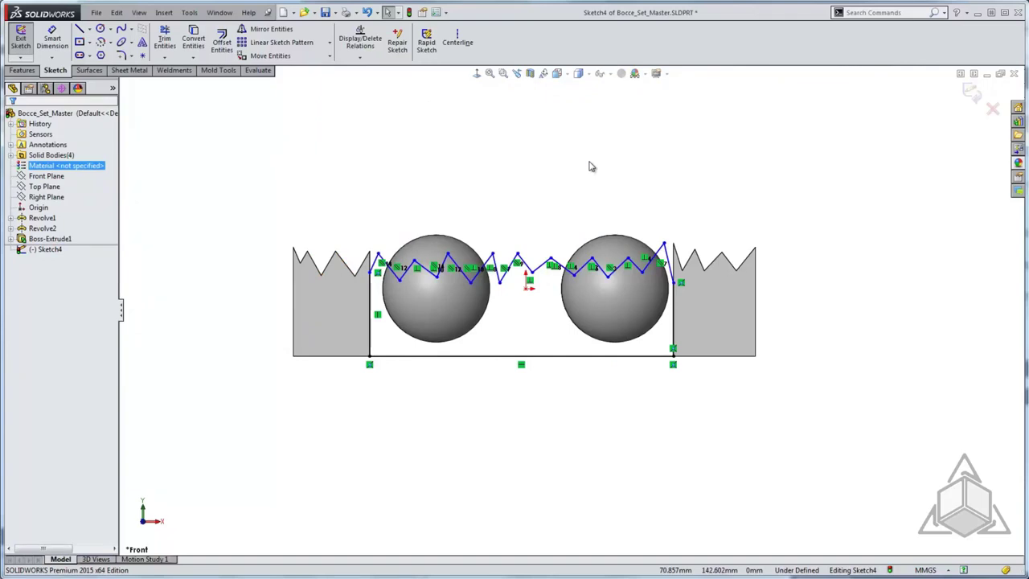
Extrude the middle outline 10 mm blind as a separate body, with Merge result turned off.
key("s")
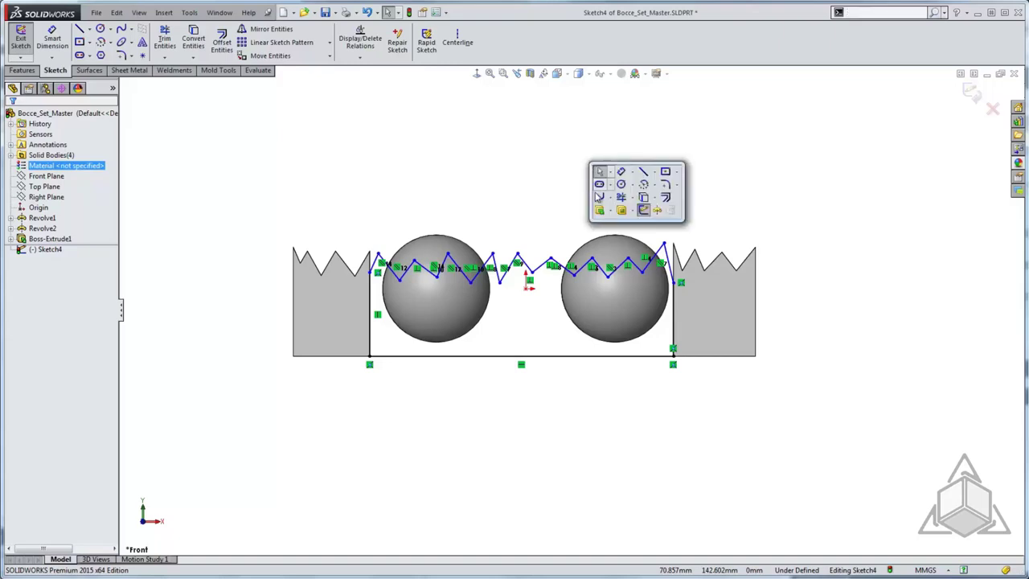
left_click(599, 209)
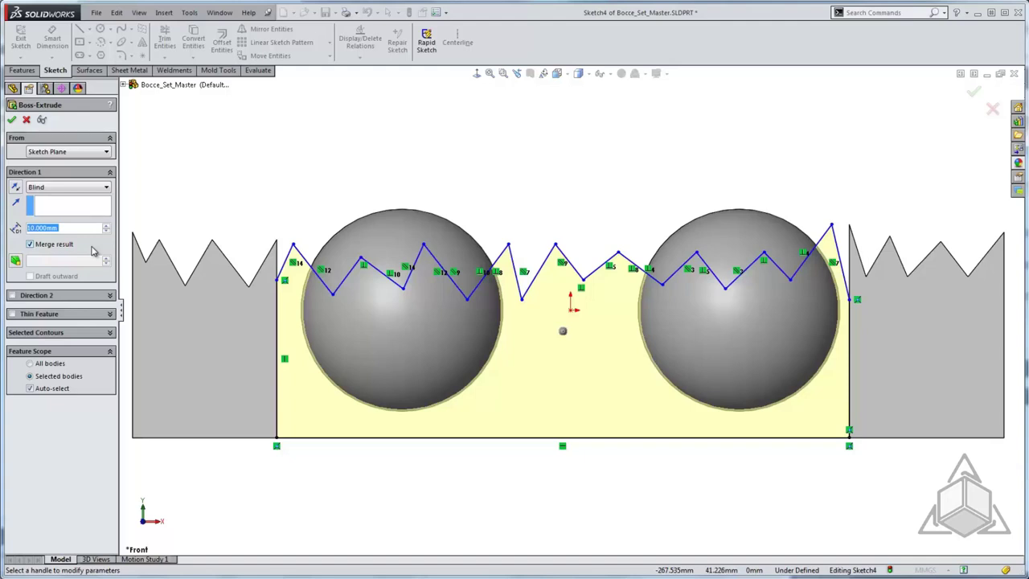
left_click(29, 244)
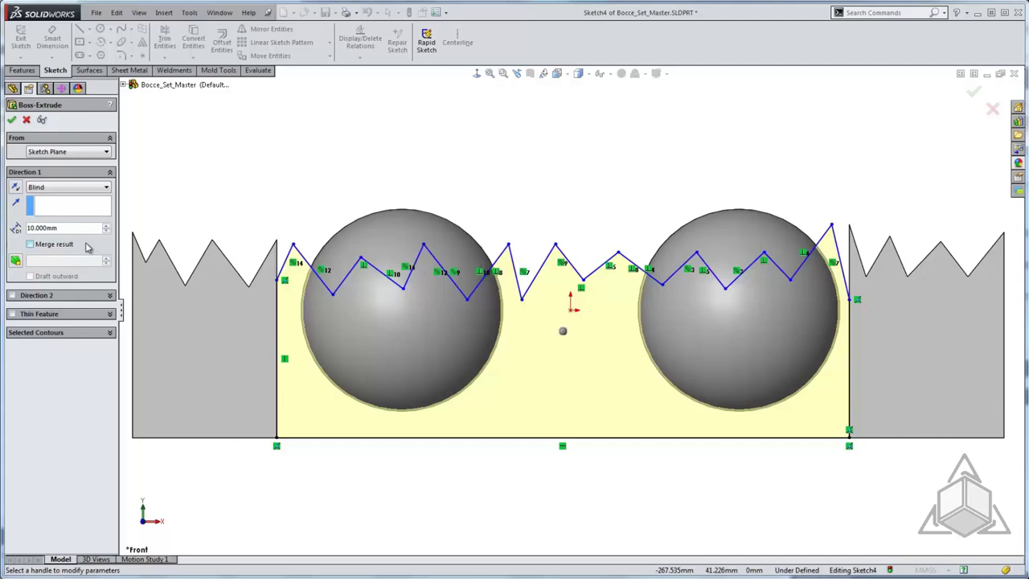
left_click(11, 120)
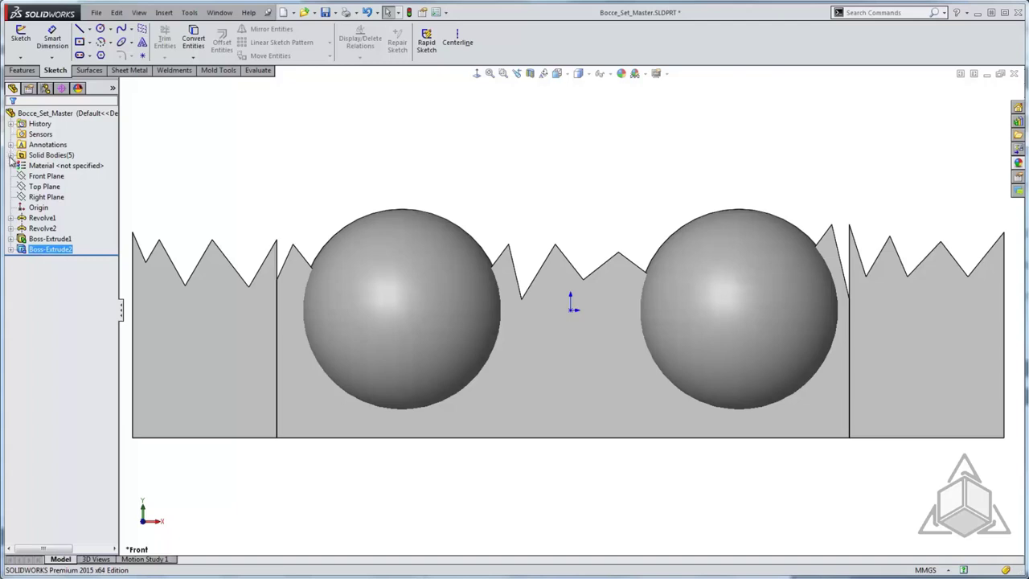
Inspect the middle plate, switch to the isometric view, and list the solid bodies to identify the left ball.
left_click(545, 405)
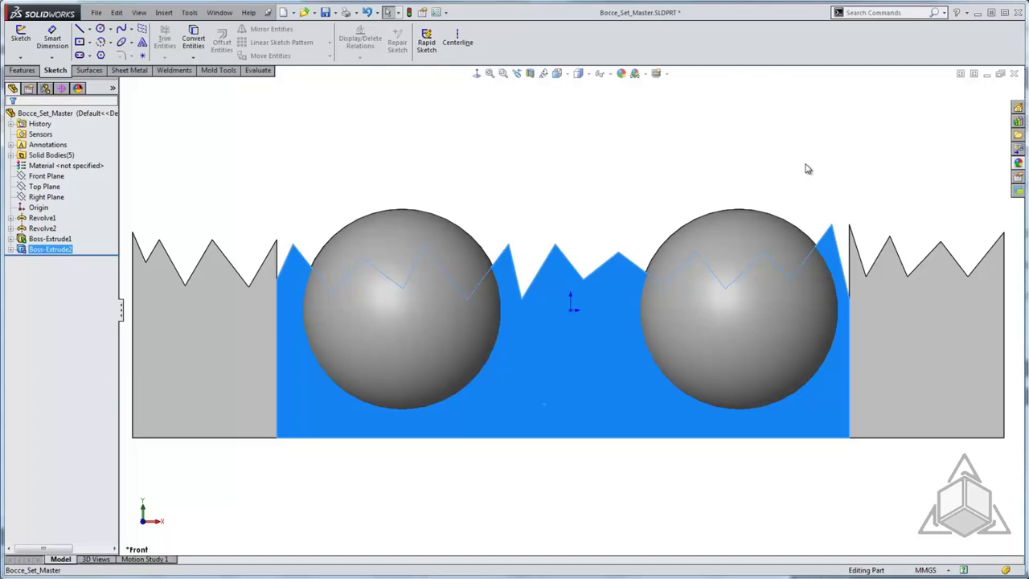
left_click(635, 179)
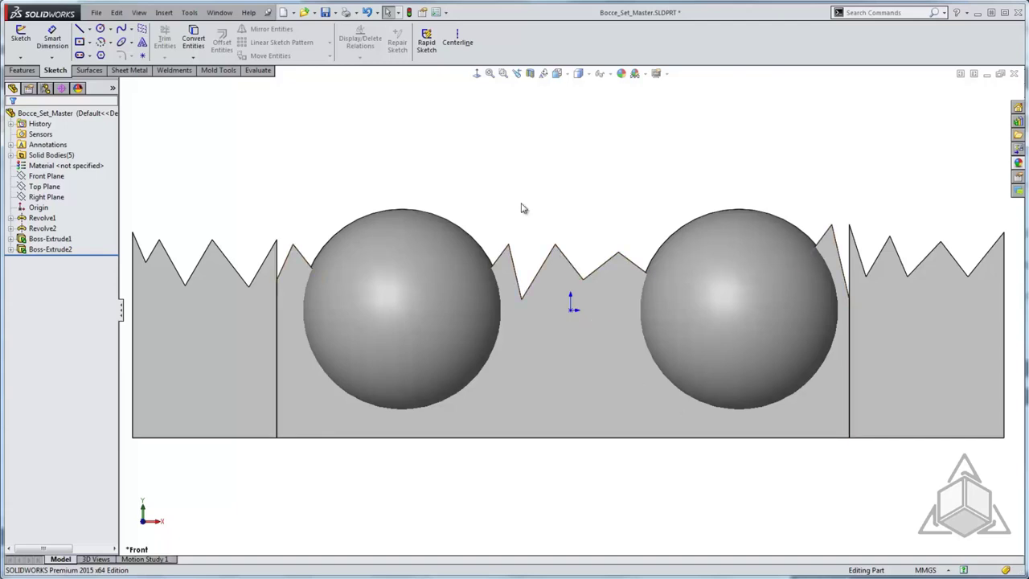
key("ctrl+7")
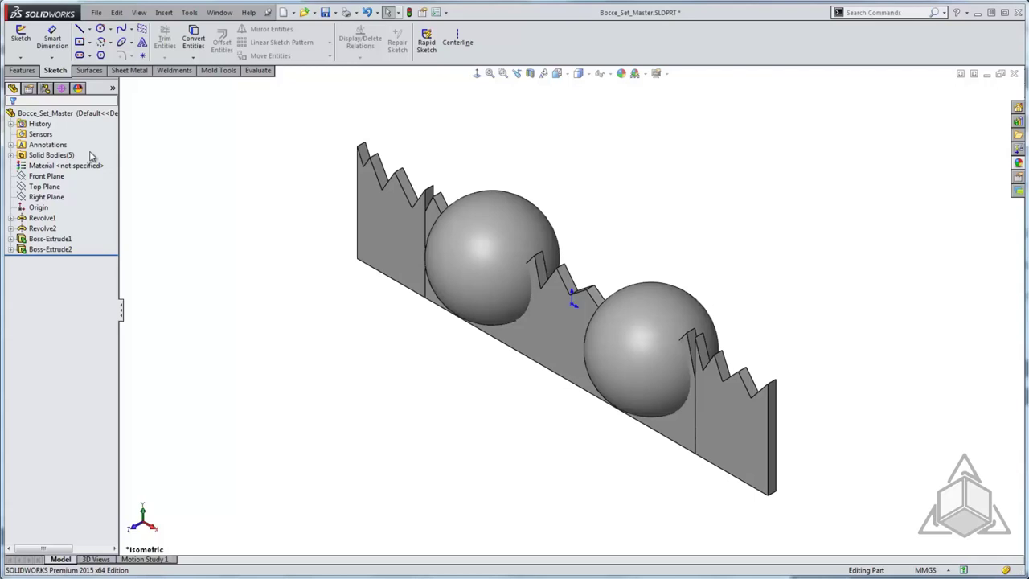
left_click(11, 155)
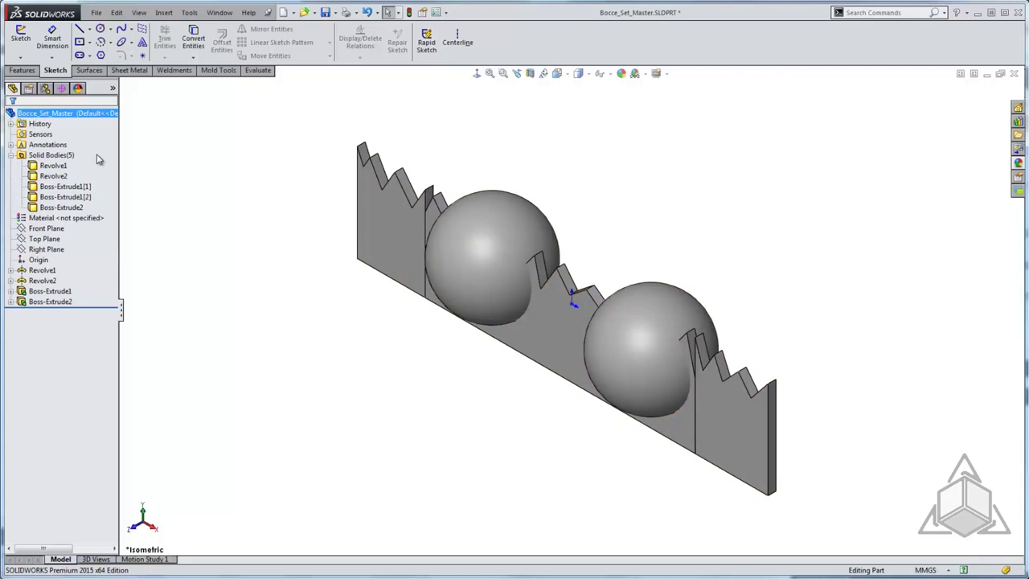
left_click(53, 166)
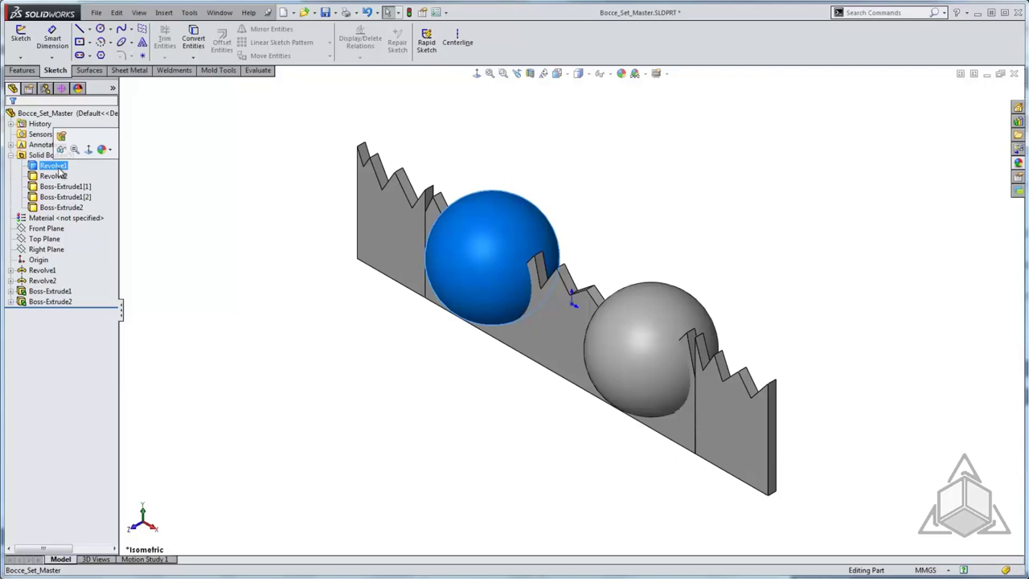
Show the feature history beneath the solid bodies and check which features make up the left ball.
right_click(49, 156)
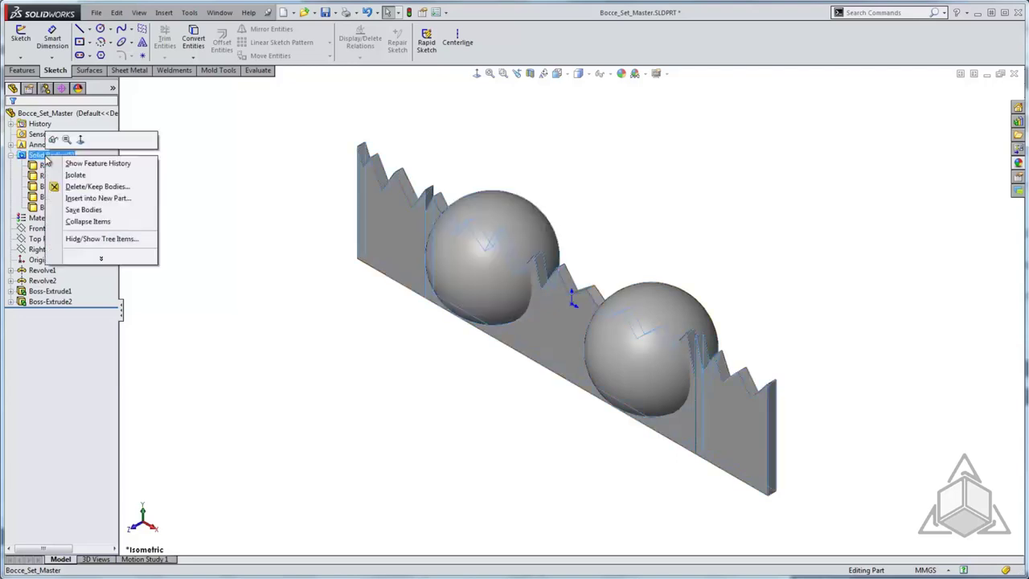
left_click(138, 167)
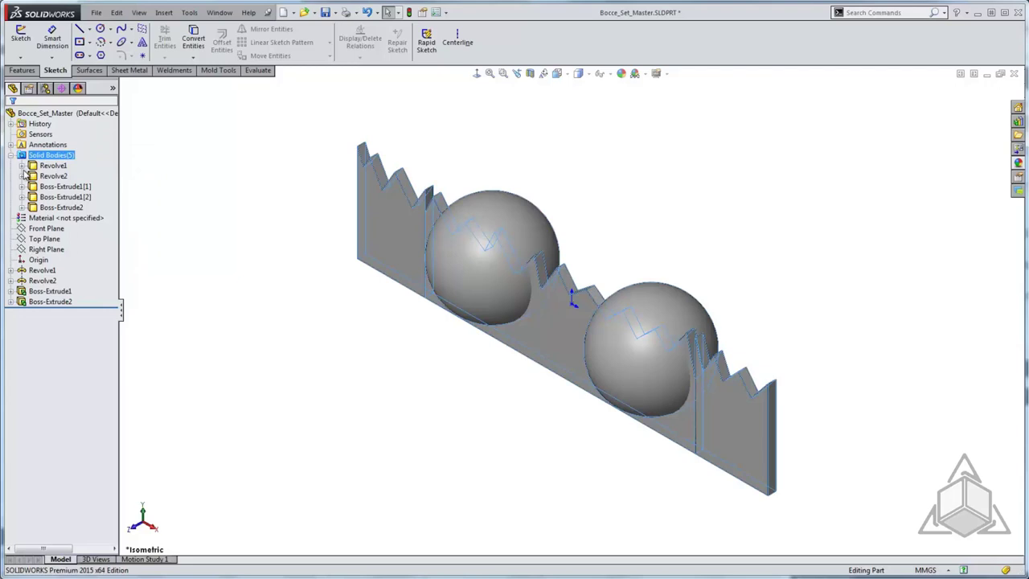
left_click(23, 167)
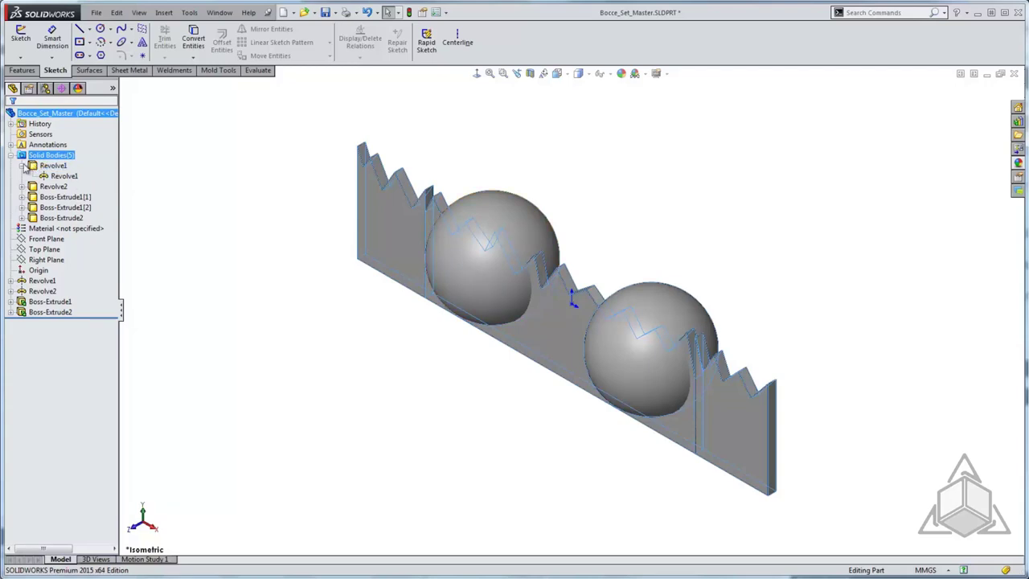
left_click(23, 165)
left_click(53, 167)
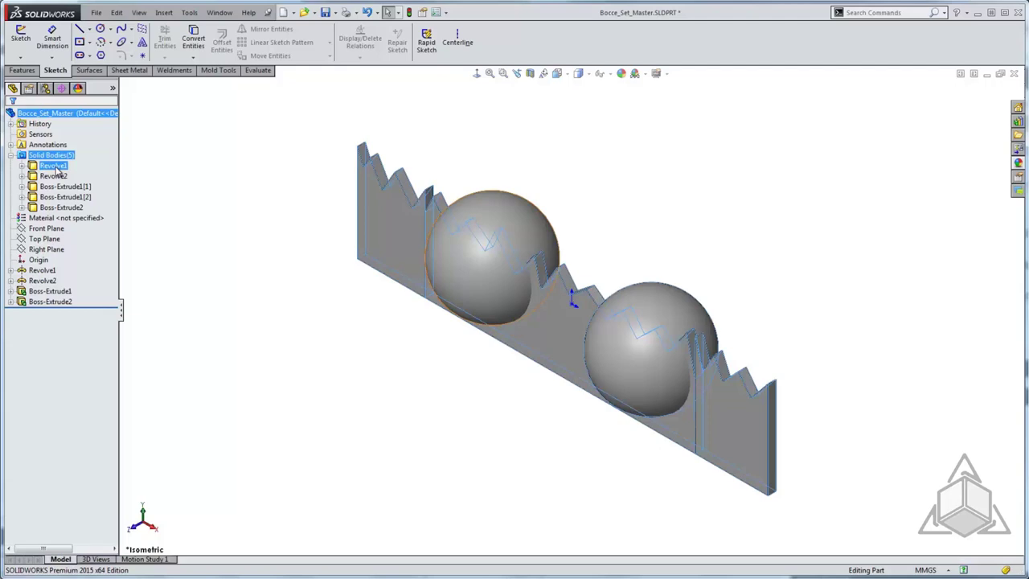
left_click(53, 166)
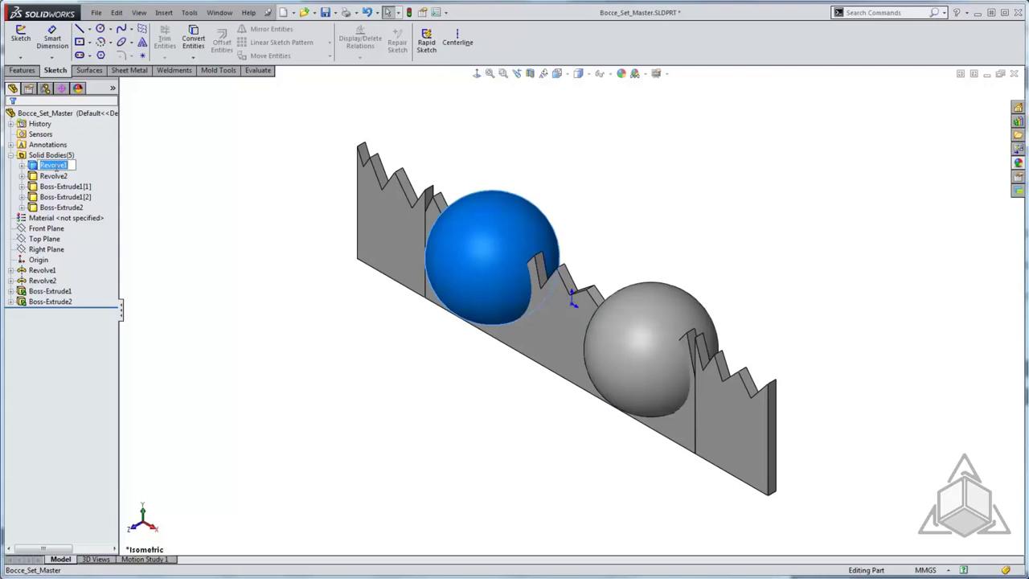
left_click(151, 165)
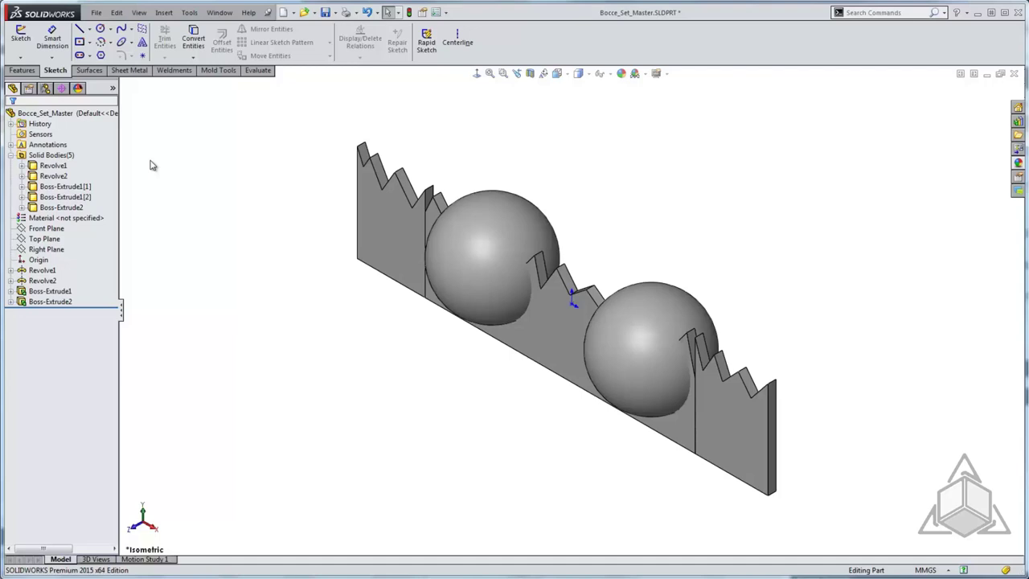
right_click(55, 165)
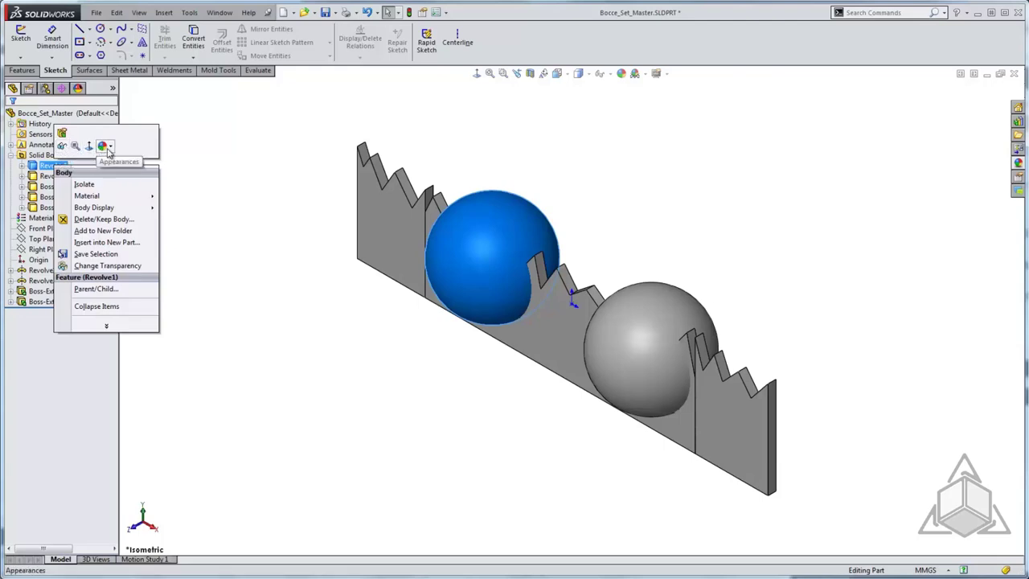
mouse_move(123, 211)
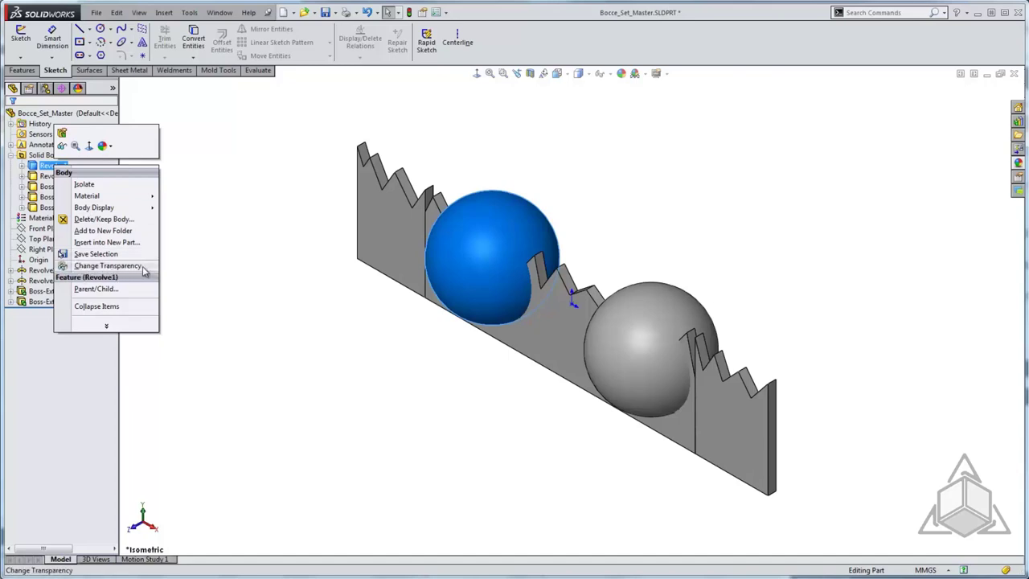
left_click(193, 121)
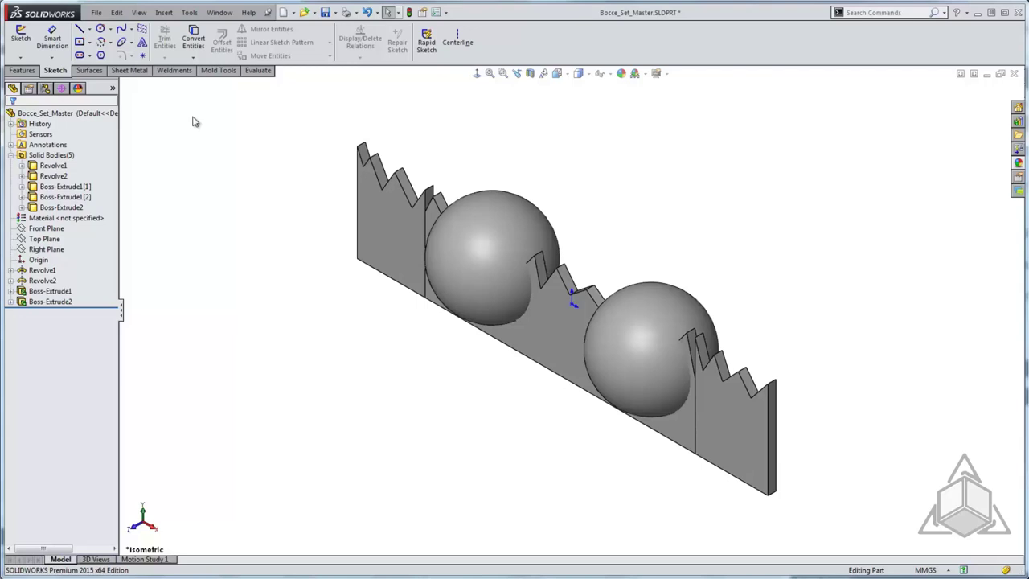
Show the display settings beside the feature tree, then hide the left ball's body and show it again.
left_click(113, 89)
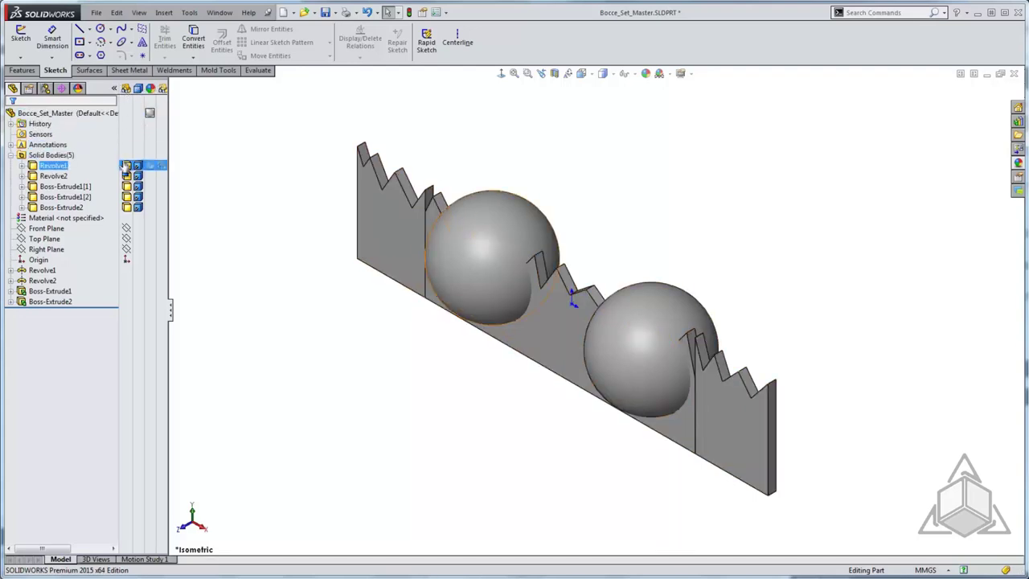
left_click(56, 165)
left_click(127, 166)
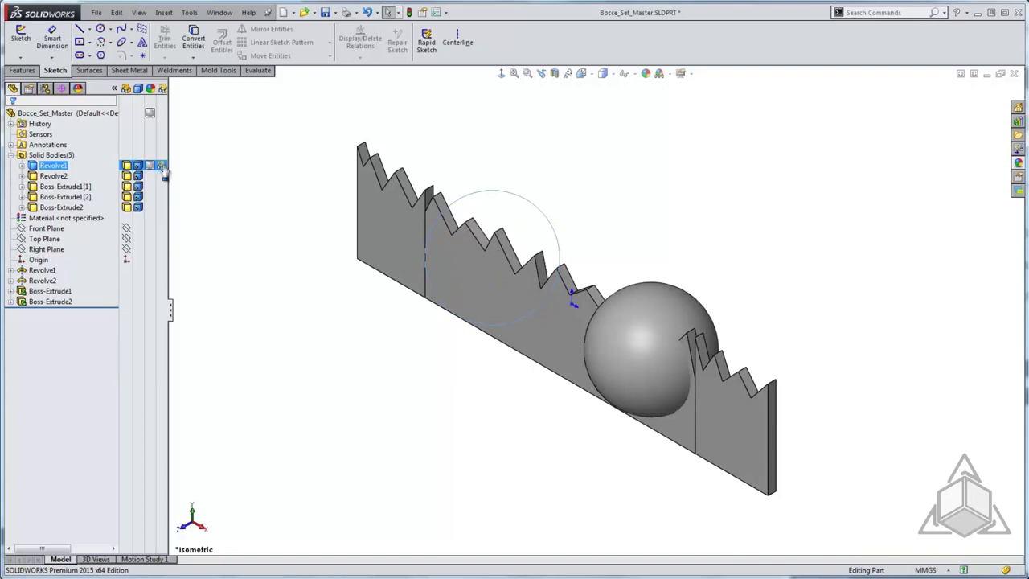
left_click(161, 166)
left_click(238, 159)
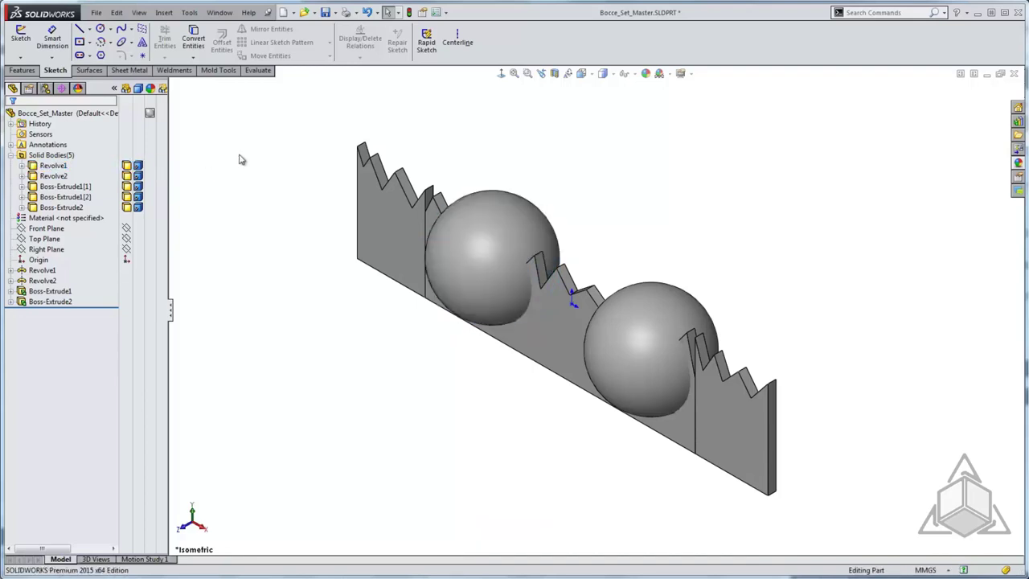
left_click(152, 166)
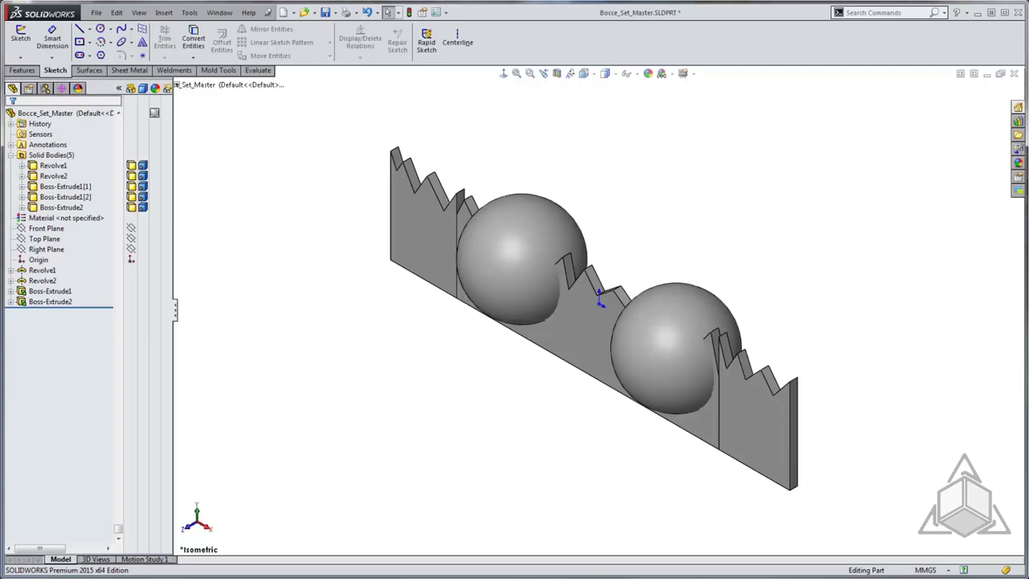
Edit the middle plate's extrusion to merge its result, with Auto-select off and only the two outer plates as selected bodies.
right_click(53, 302)
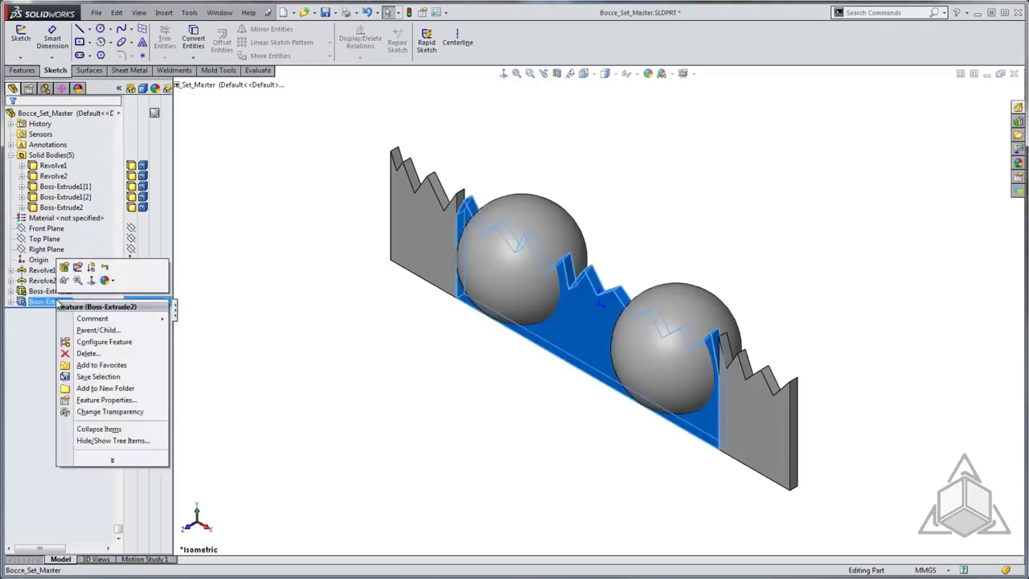
left_click(64, 268)
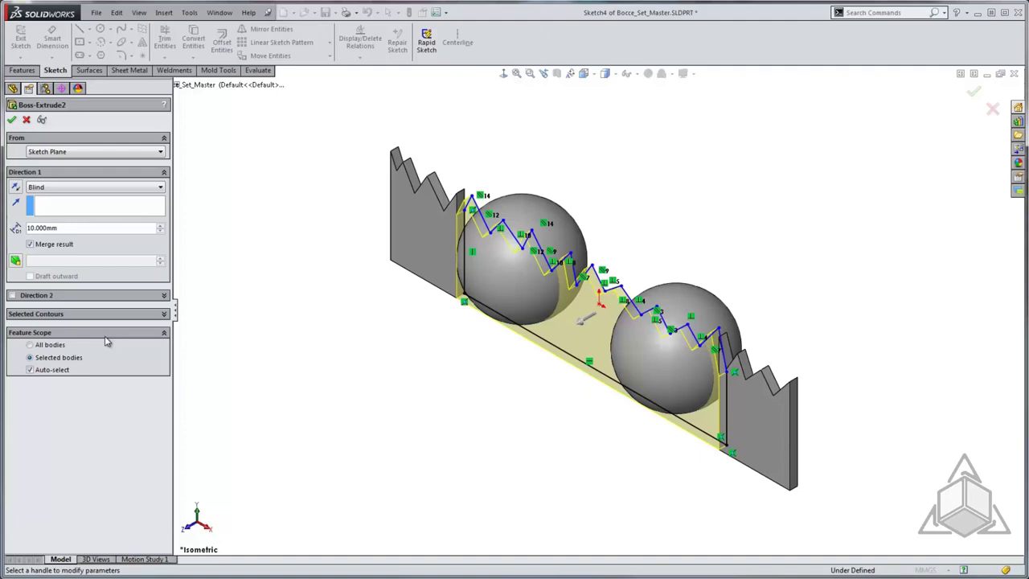
left_click(44, 369)
left_click(424, 233)
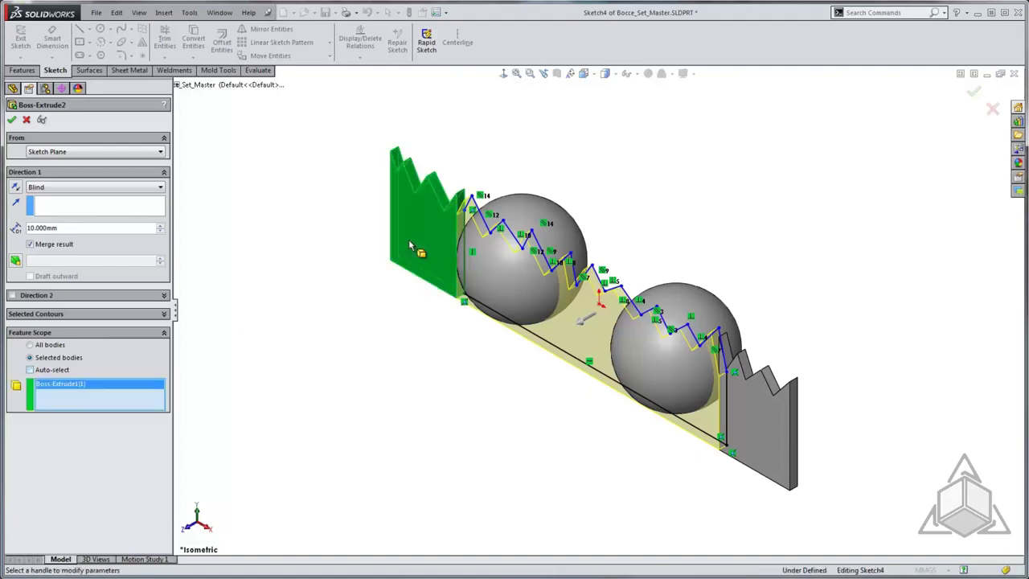
left_click(775, 444)
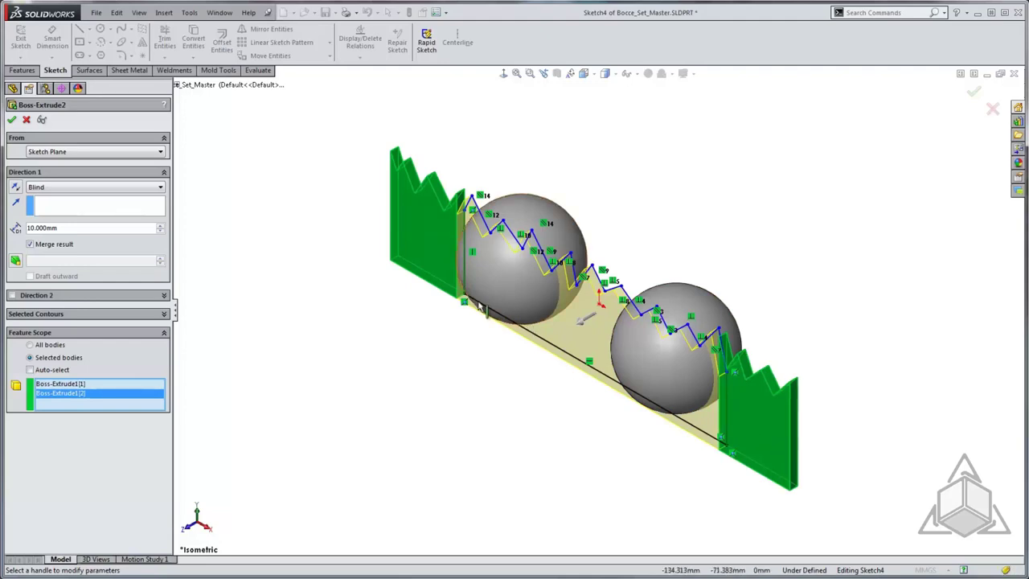
left_click(11, 119)
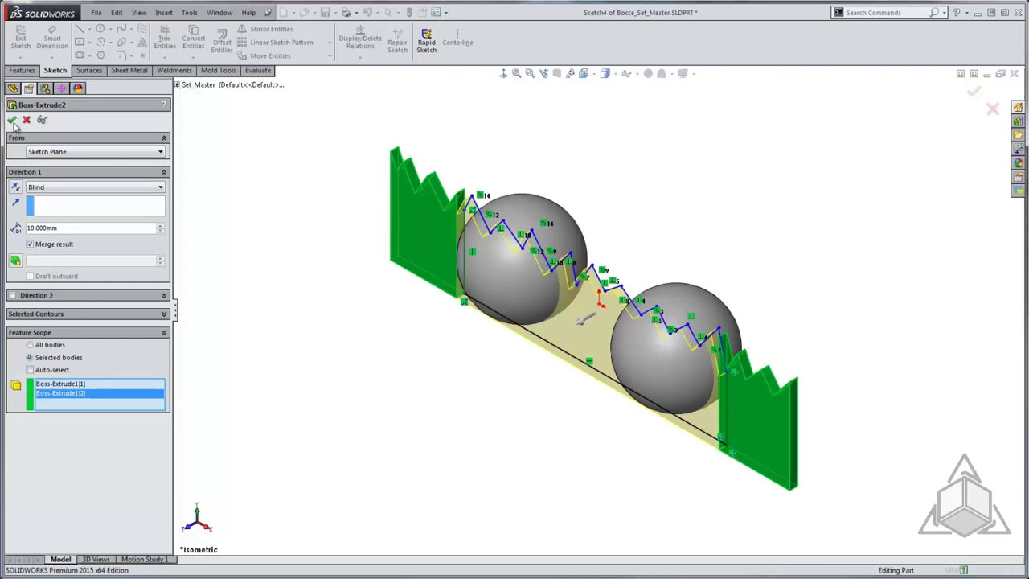
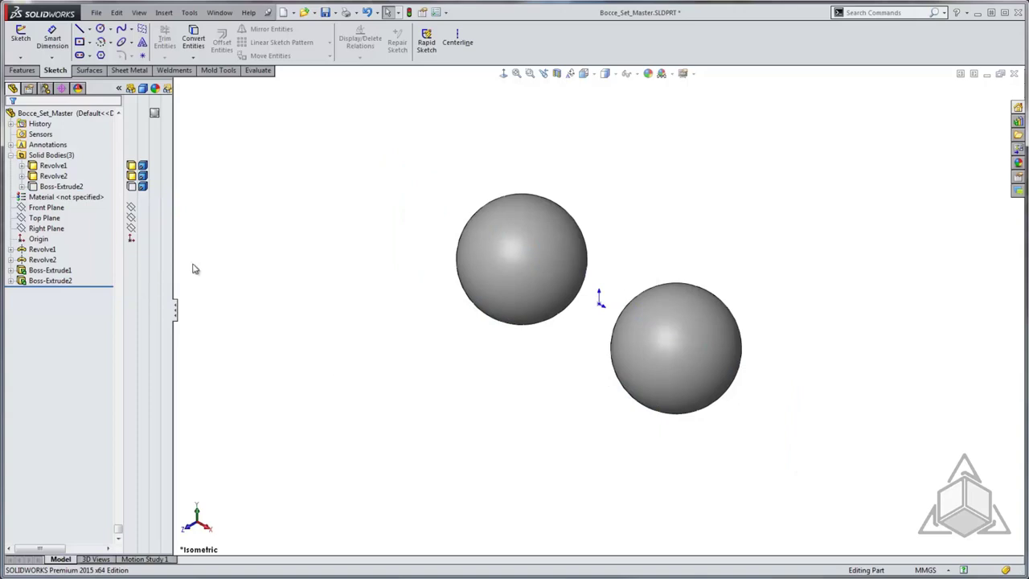
Start a sketch on the Front Plane and draw a center rectangle from the origin that encloses both balls.
right_click(46, 208)
left_click(38, 190)
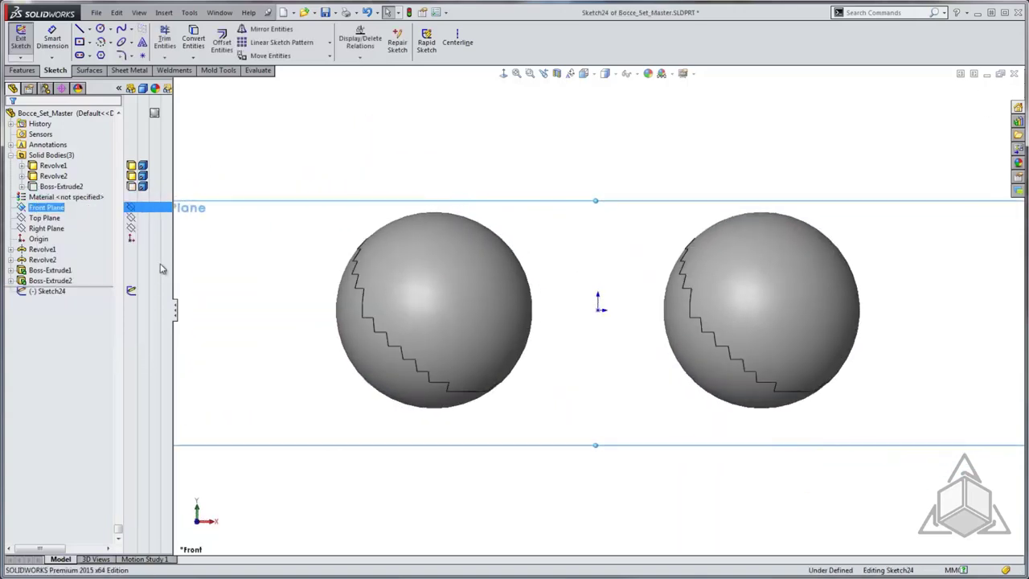
key("r")
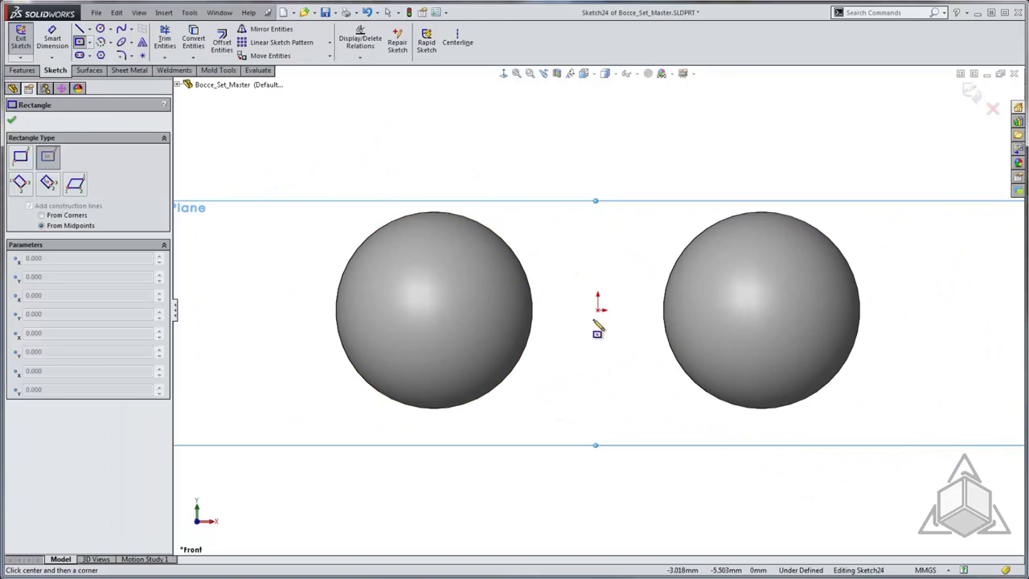
left_click(597, 308)
left_click(286, 150)
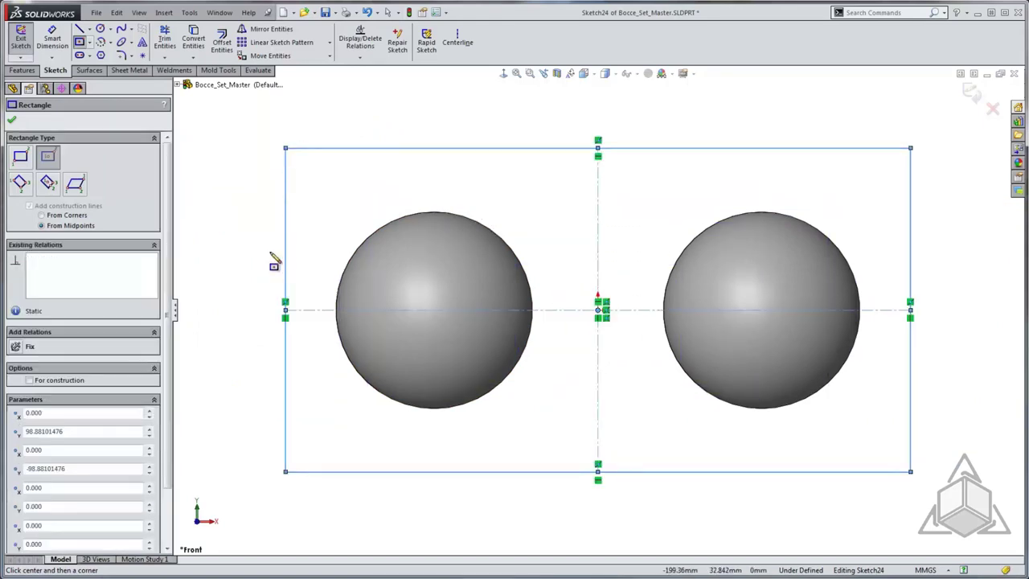
Dimension the rectangle around the balls to 400 mm wide and 200 mm high.
key("d")
left_click(322, 149)
left_click(390, 116)
type("400")
key("Return")
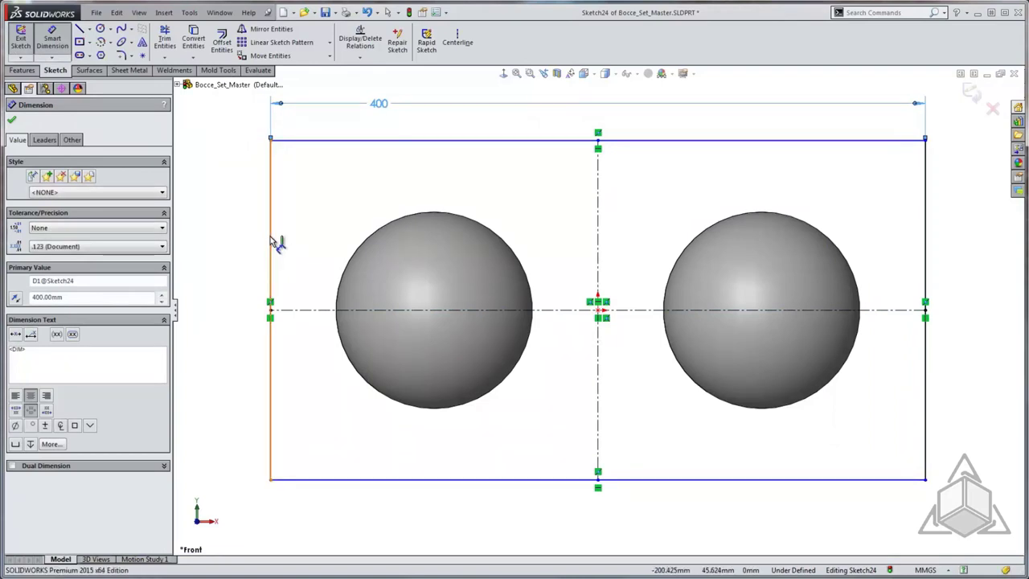
left_click(272, 235)
left_click(239, 255)
type("200")
key("Return")
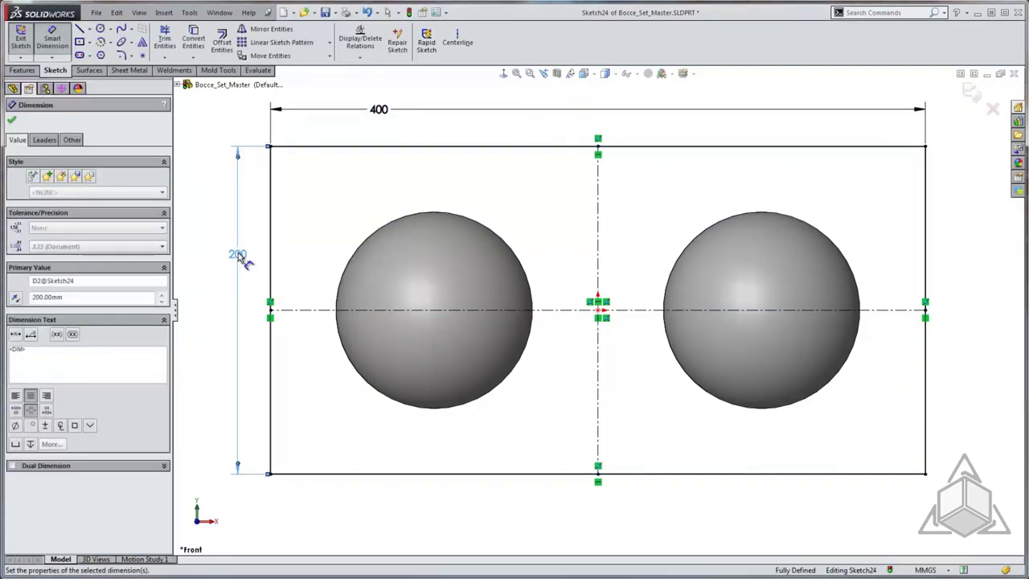
Extrude the rectangle 500 mm blind from a reversed 80 mm offset as a separate body, with Merge result turned off.
key("s")
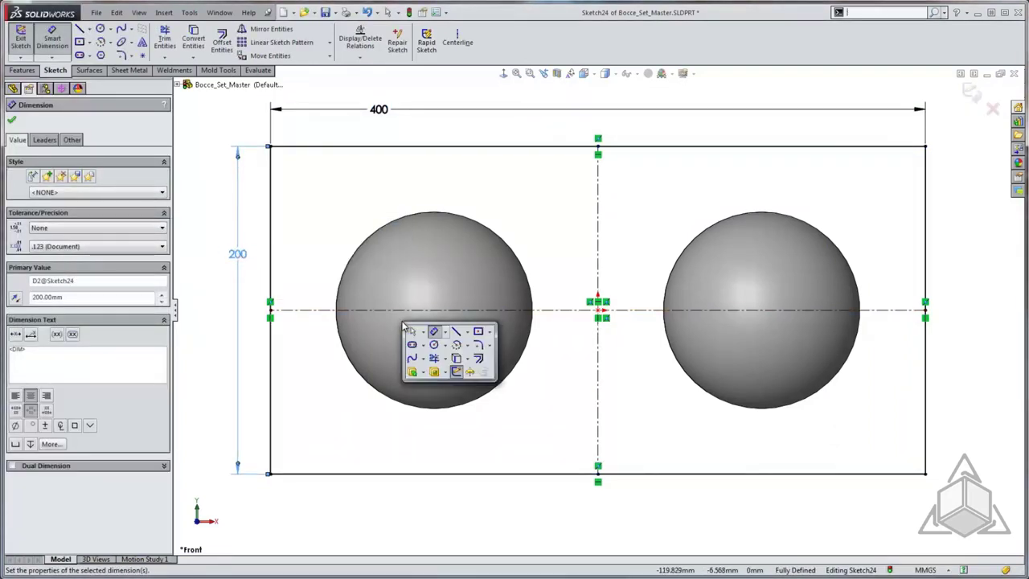
left_click(412, 371)
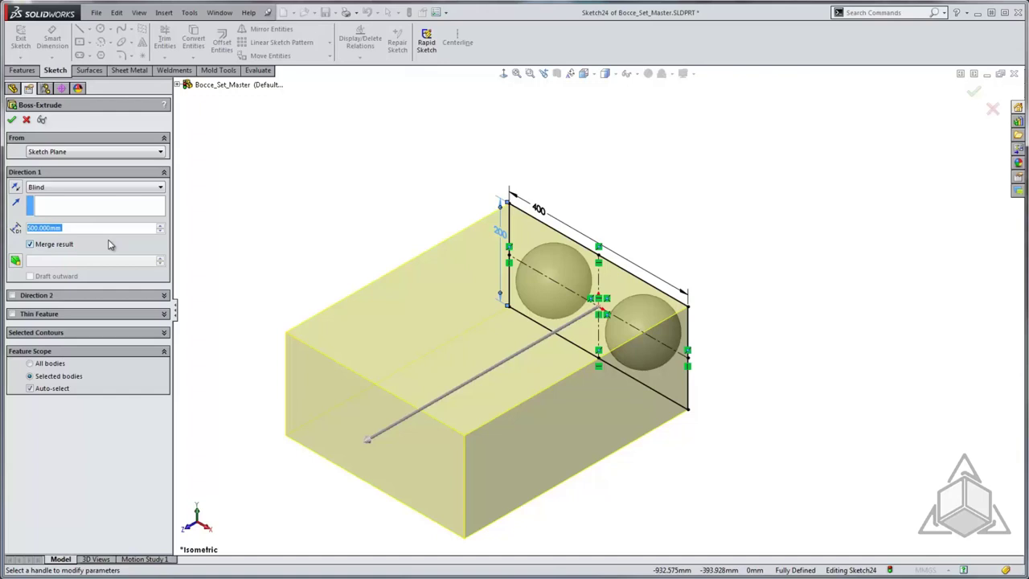
left_click(84, 152)
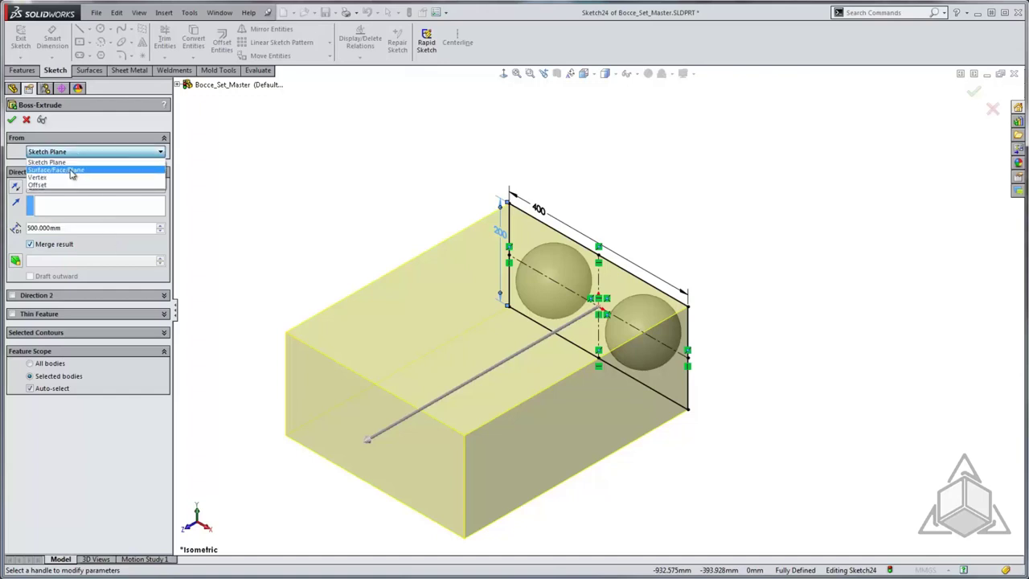
left_click(62, 186)
left_click_drag(57, 171, 2, 172)
type("80")
key("Tab")
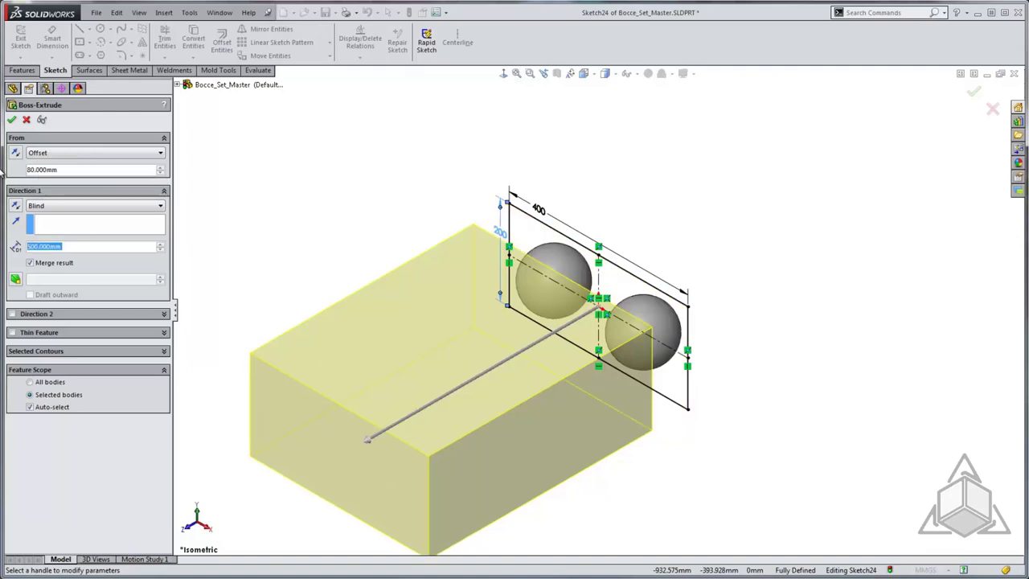
left_click(15, 152)
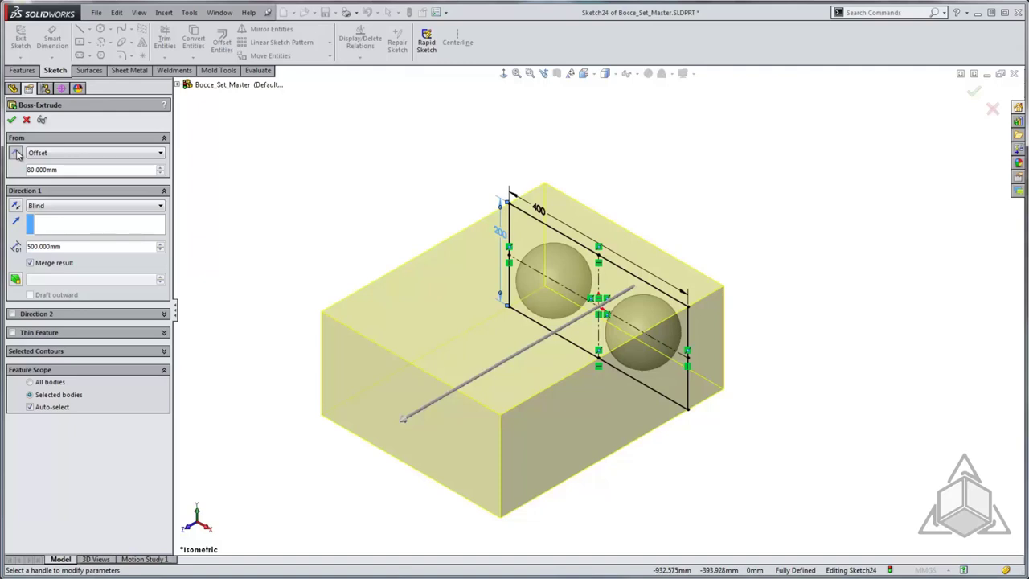
left_click(29, 263)
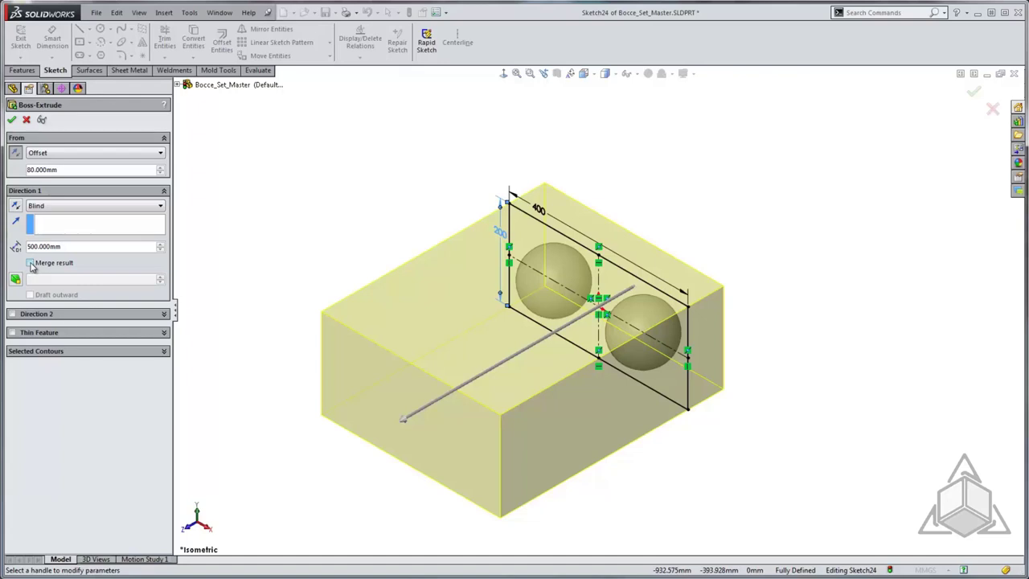
left_click(12, 120)
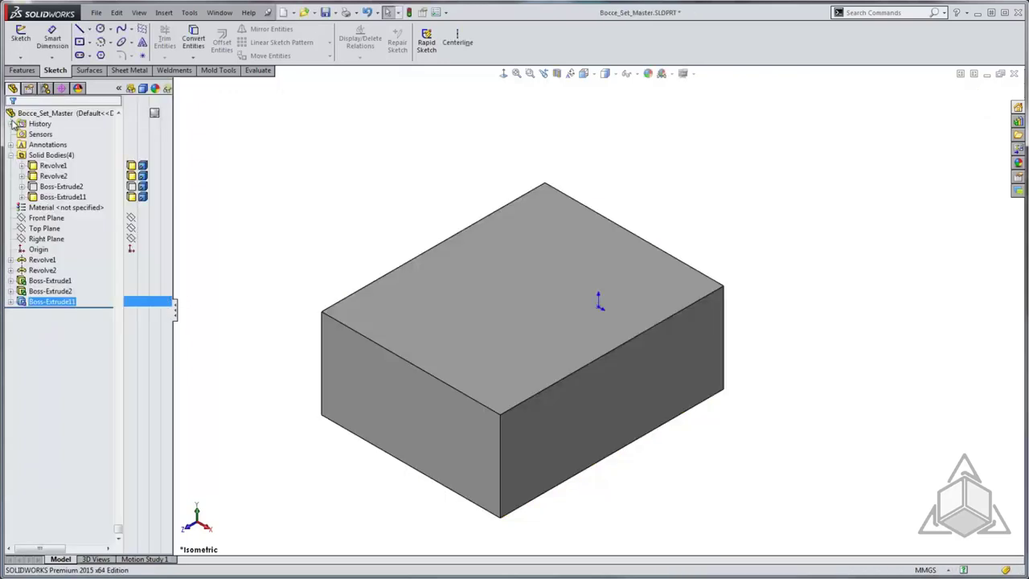
Make the box body transparent and hollow it with a 10 mm Shell, selecting the solid body and removing no faces.
left_click(165, 197)
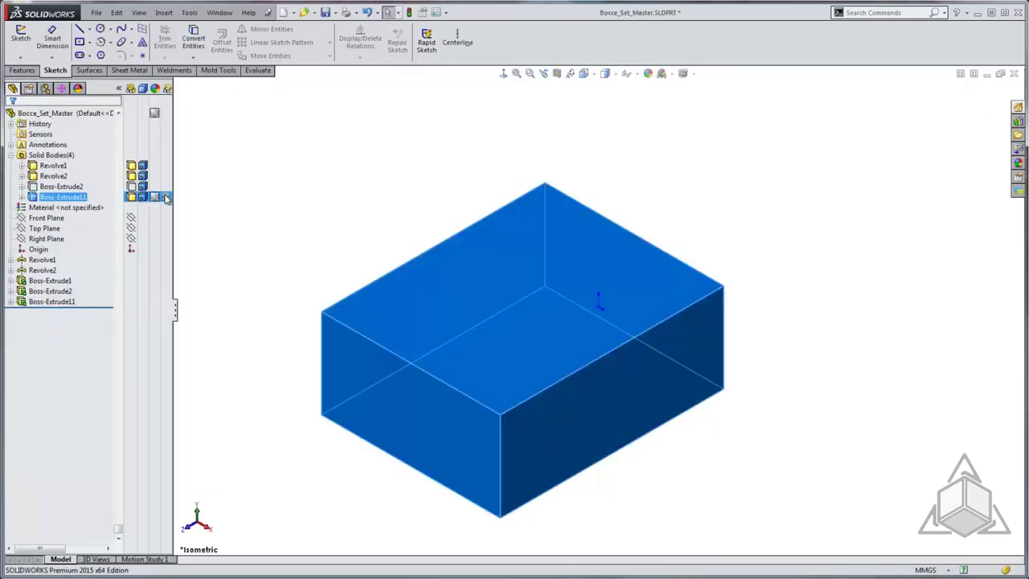
left_click(165, 197)
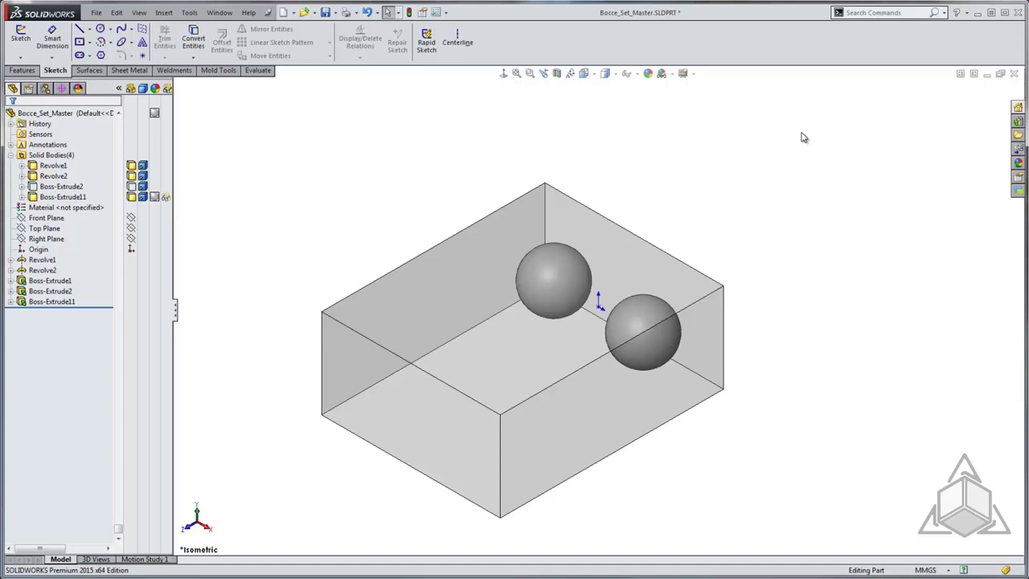
left_click(30, 72)
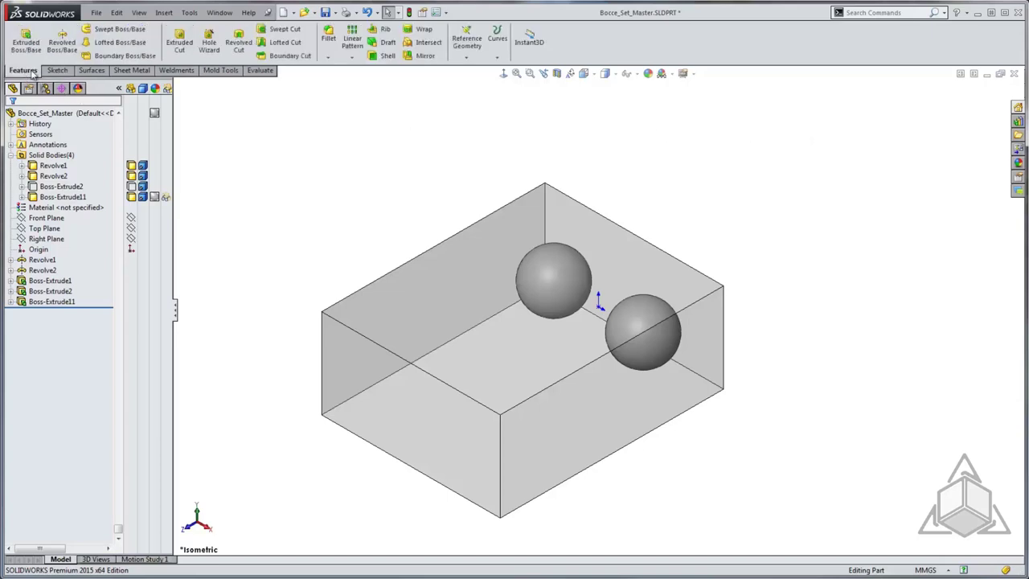
left_click(388, 56)
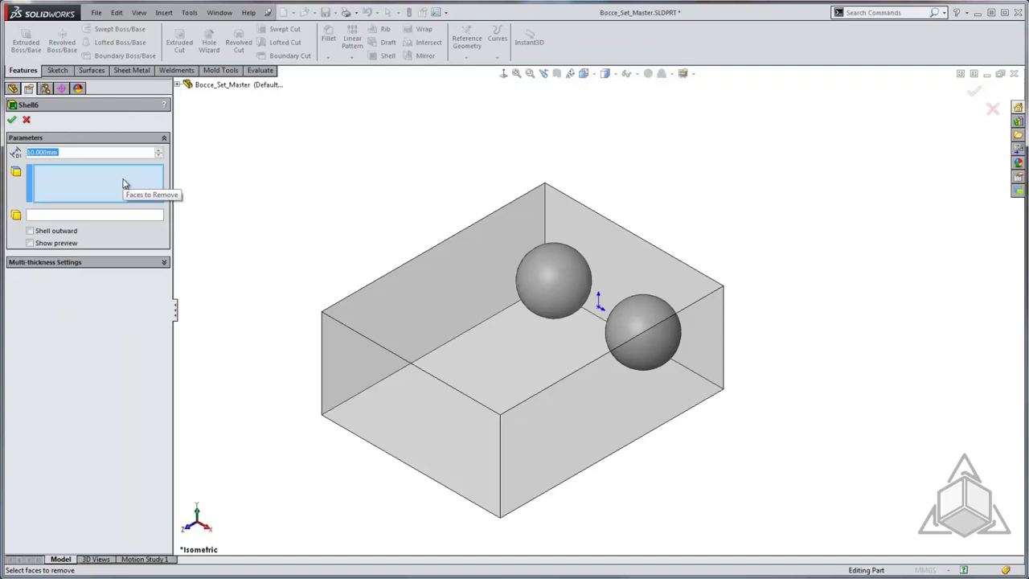
left_click(47, 217)
left_click(373, 357)
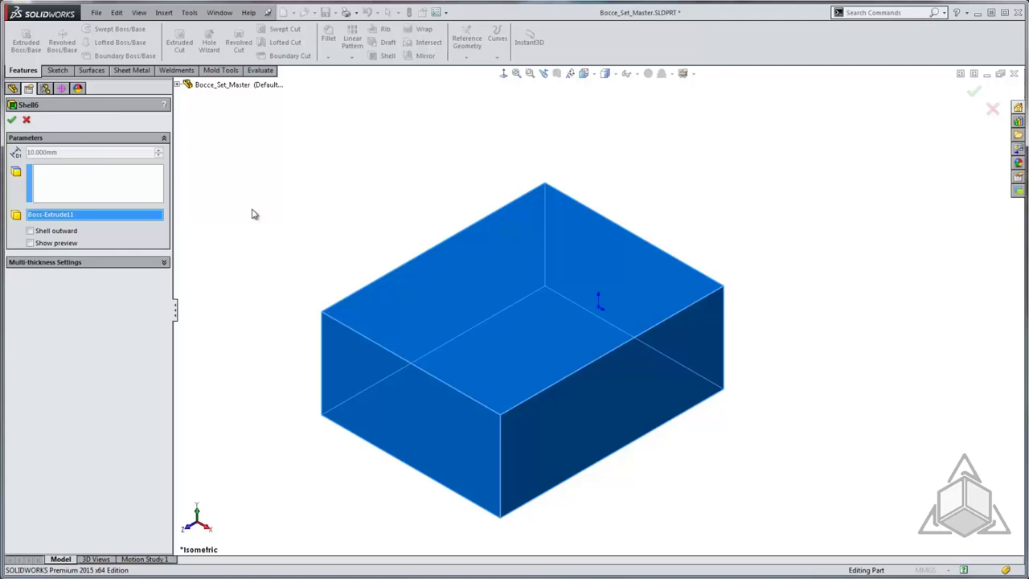
left_click(12, 119)
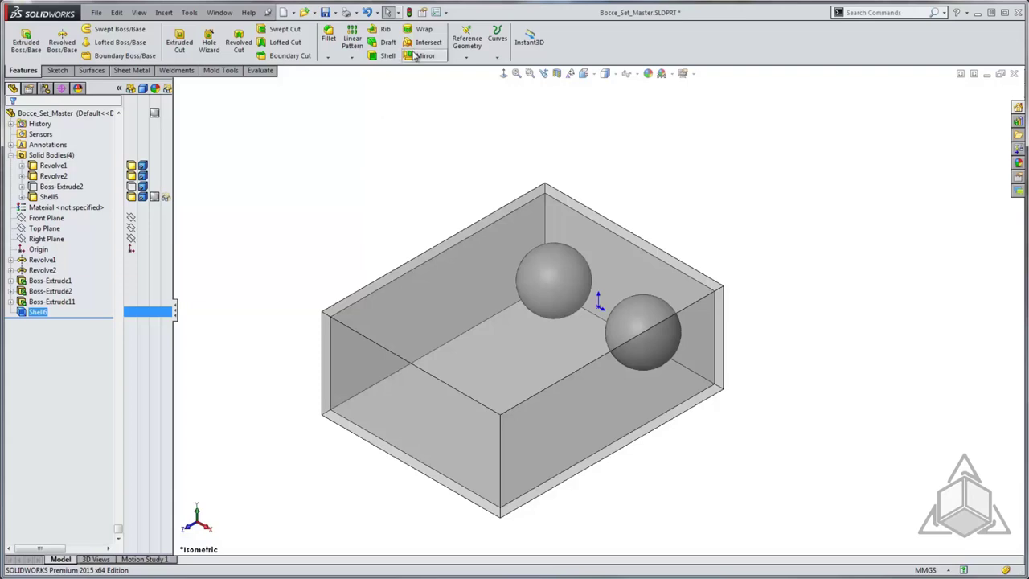
Set up an Intersect between the shelled box and the Top Plane and compute its regions.
left_click(428, 42)
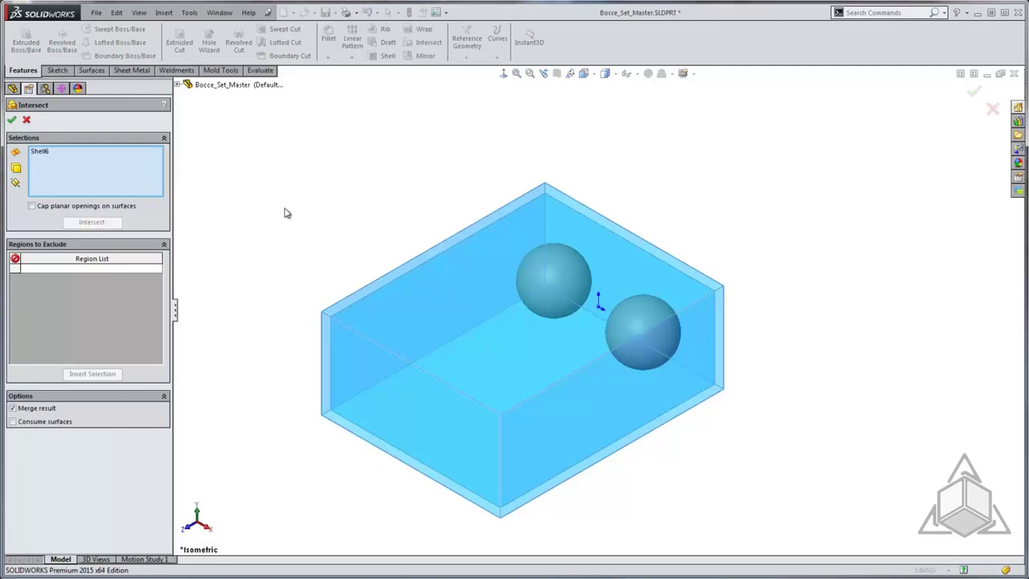
left_click(178, 85)
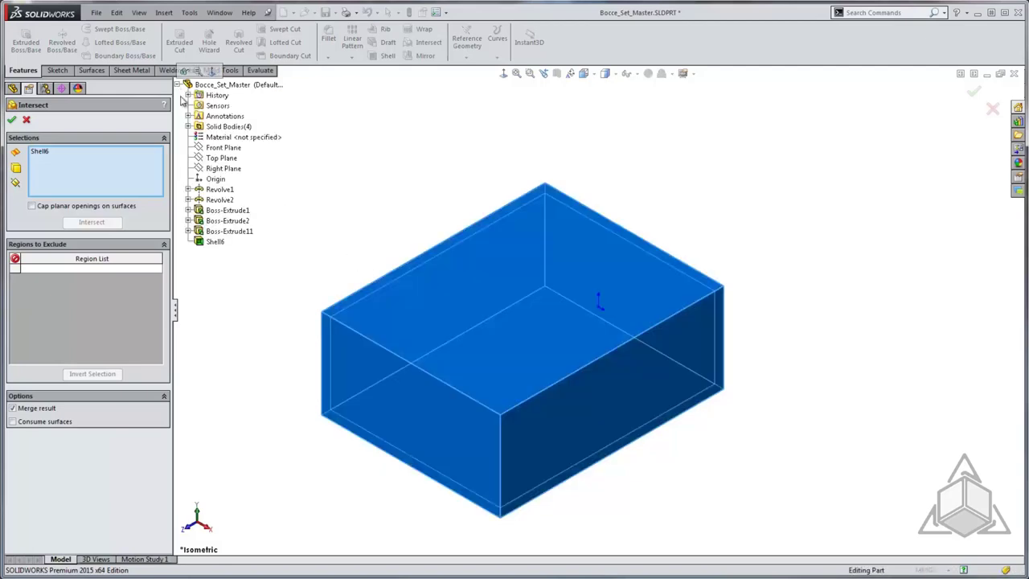
left_click(222, 157)
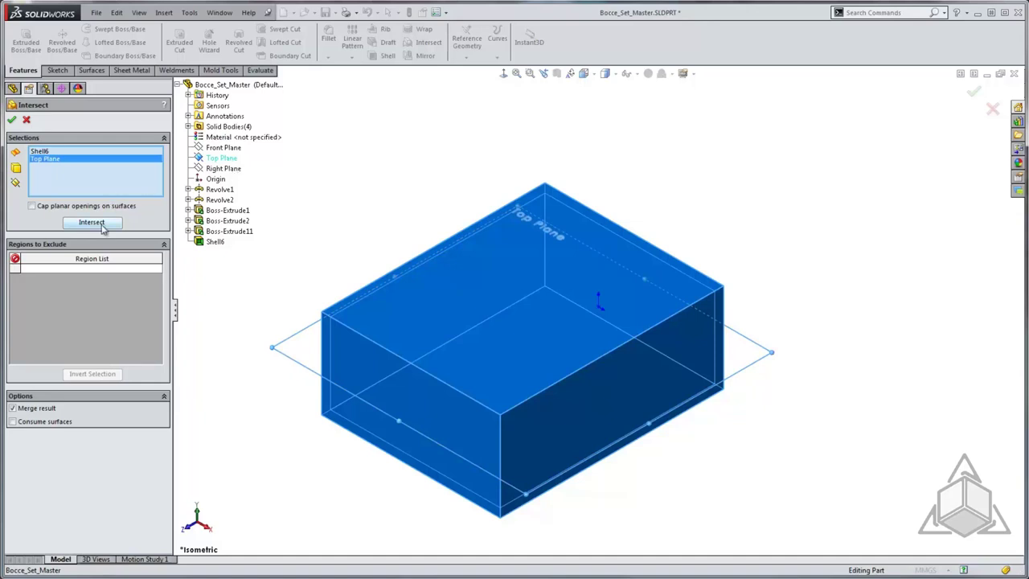
left_click(101, 226)
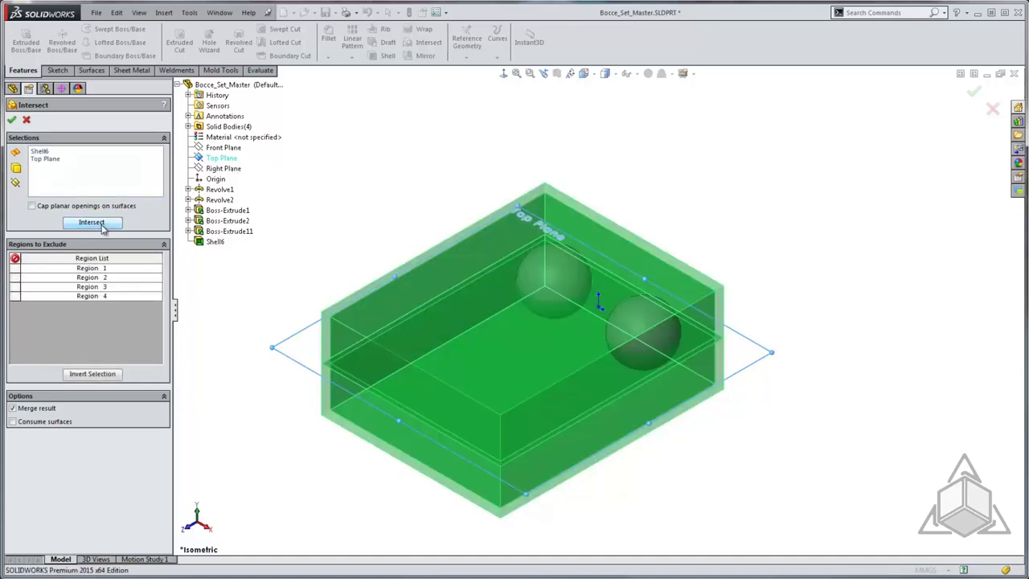
Preview each intersect region, exclude Region 2, and complete the Intersect with Merge result turned off.
left_click(97, 270)
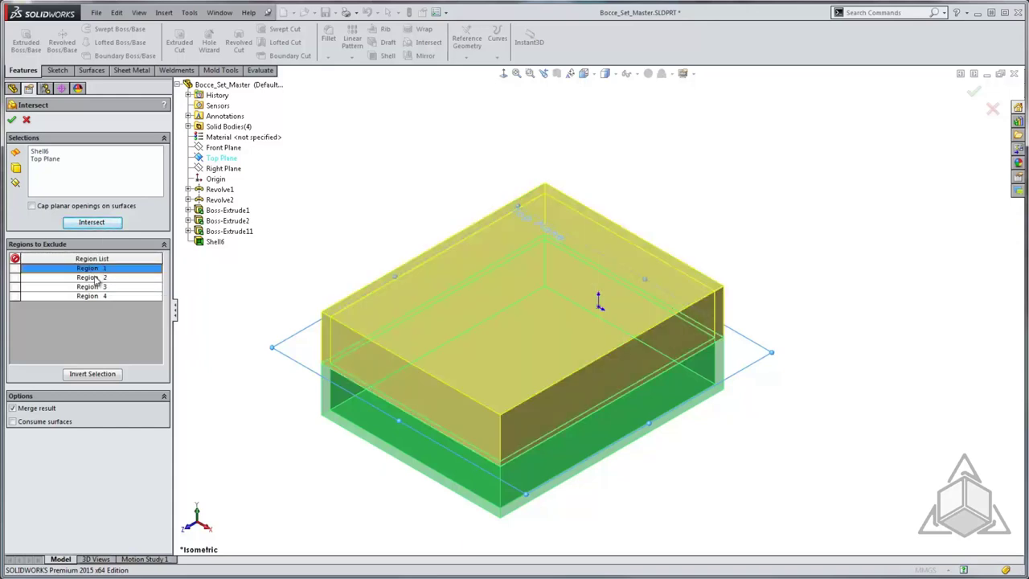
left_click(97, 277)
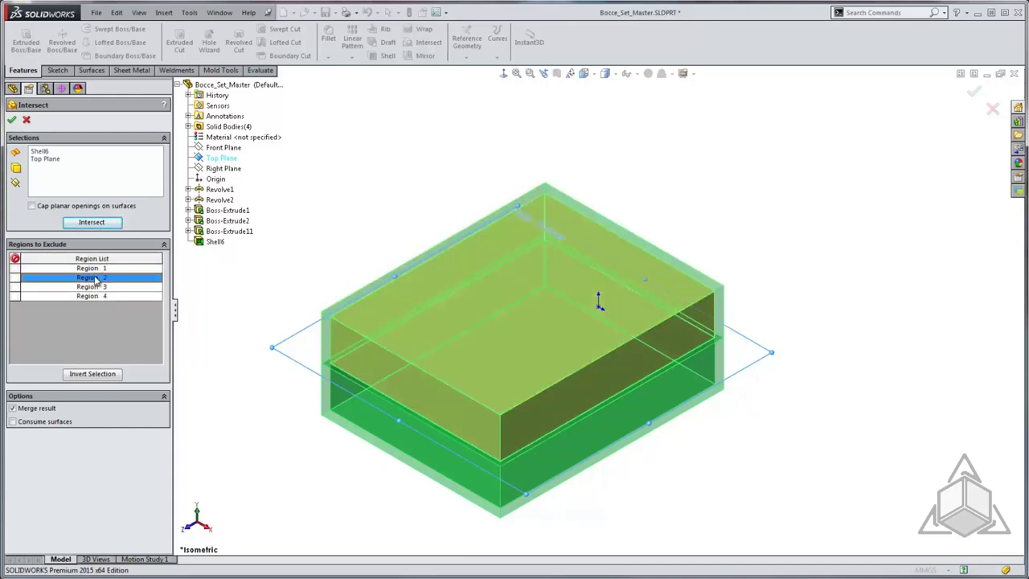
left_click(95, 287)
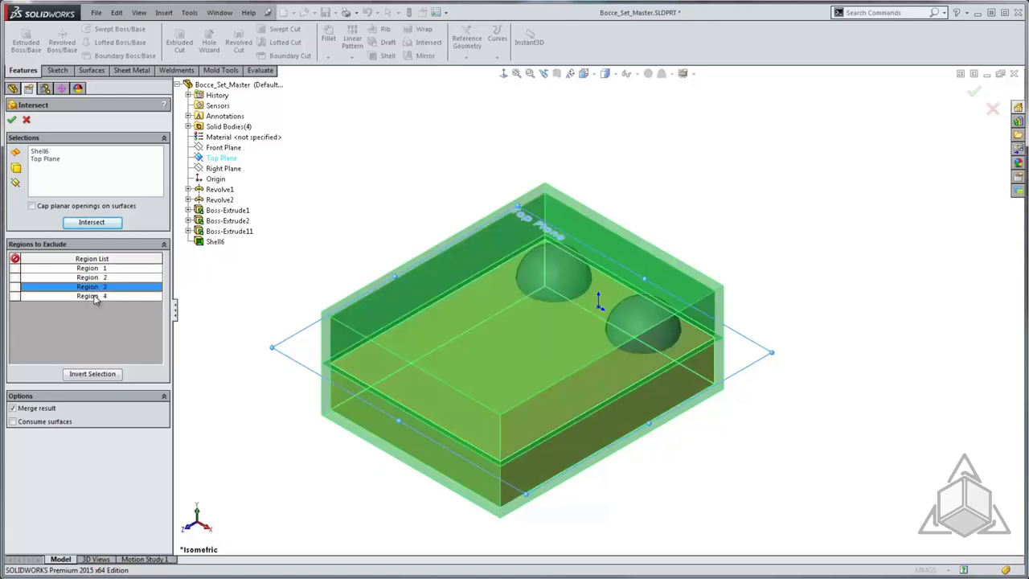
left_click(95, 296)
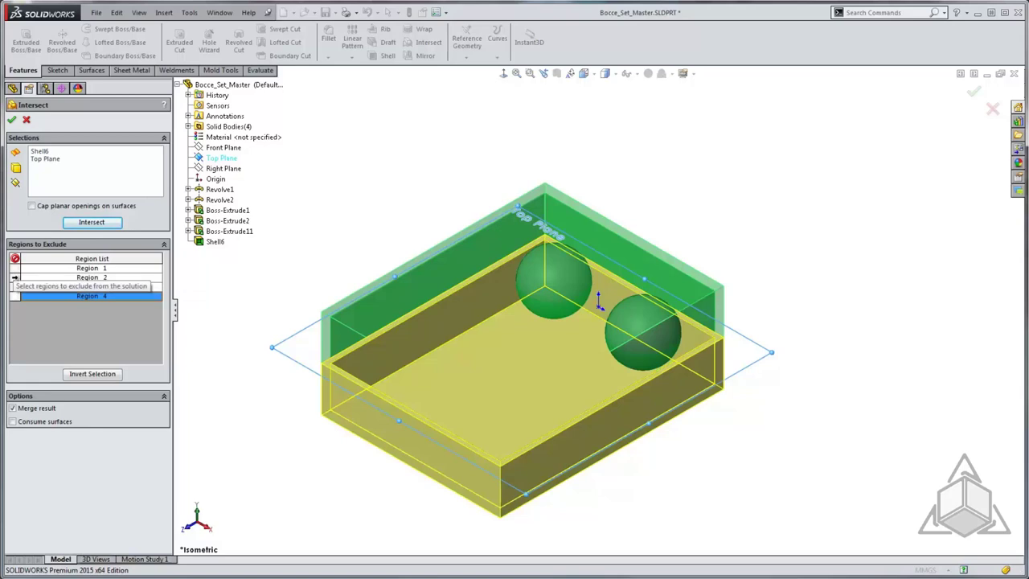
left_click(15, 277)
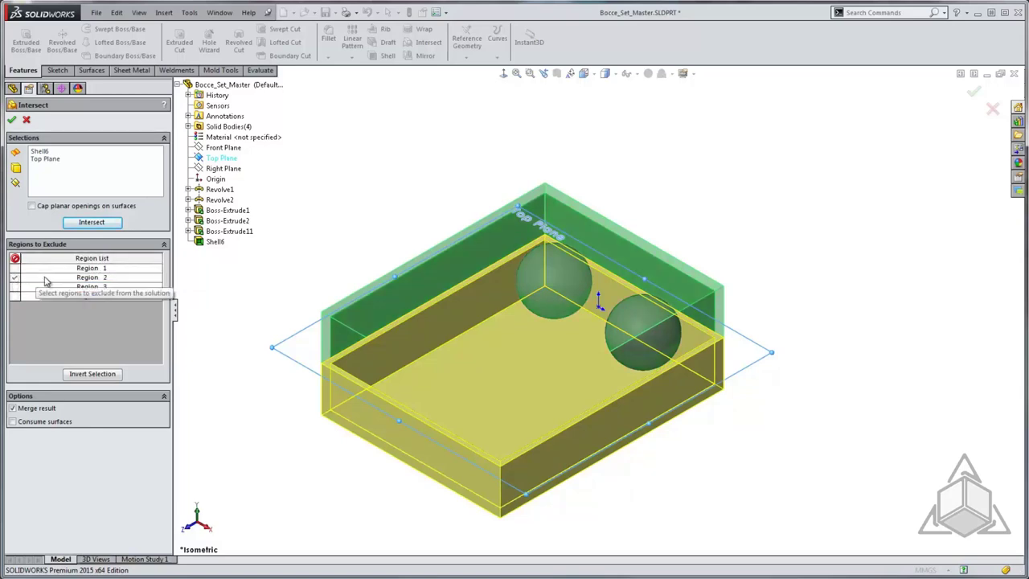
left_click(40, 280)
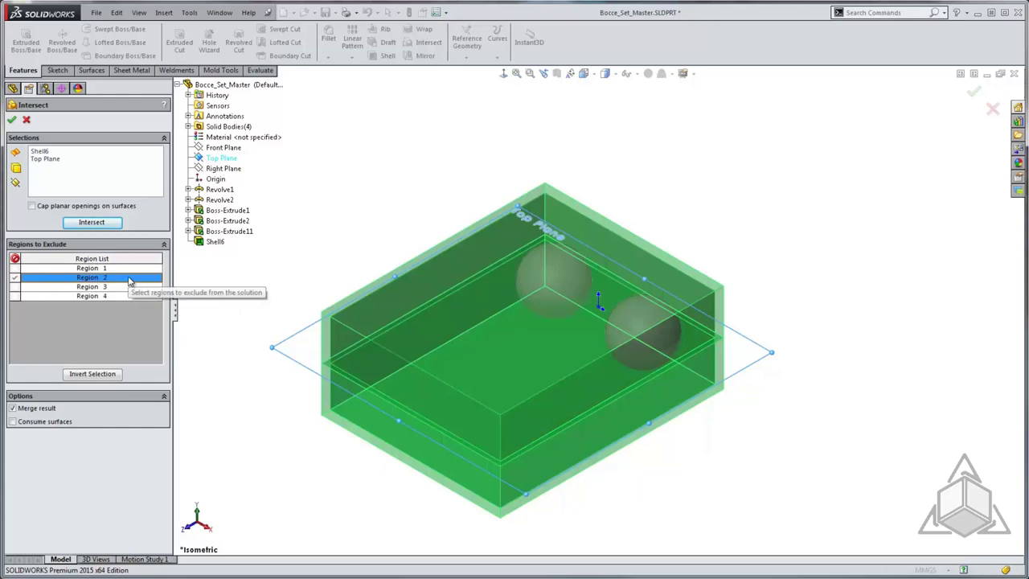
left_click(12, 408)
left_click(11, 119)
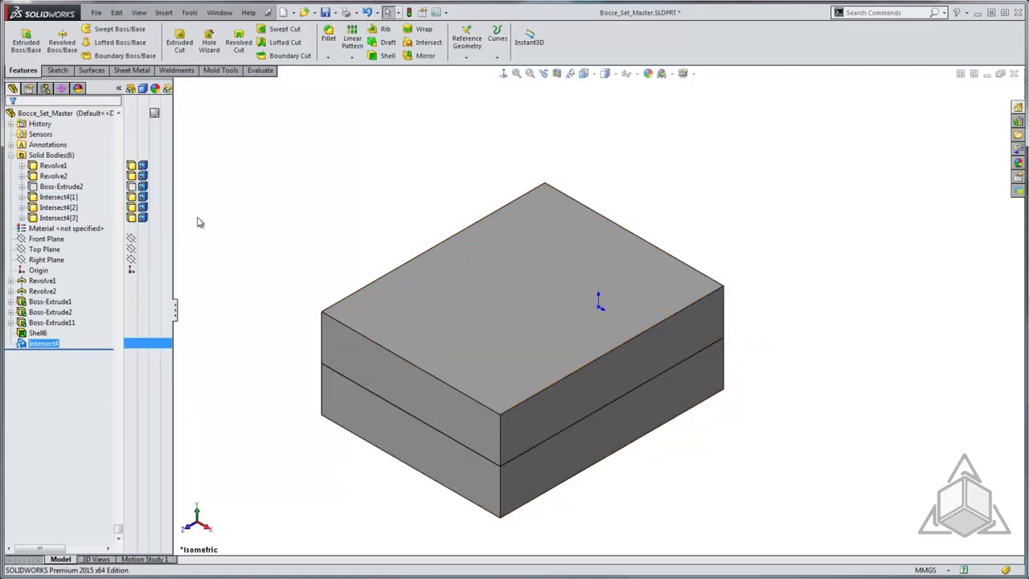
Hide the three box bodies Intersect4[1], Intersect4[2] and Intersect4[3], leaving only the two balls displayed.
left_click(132, 207)
left_click(132, 207)
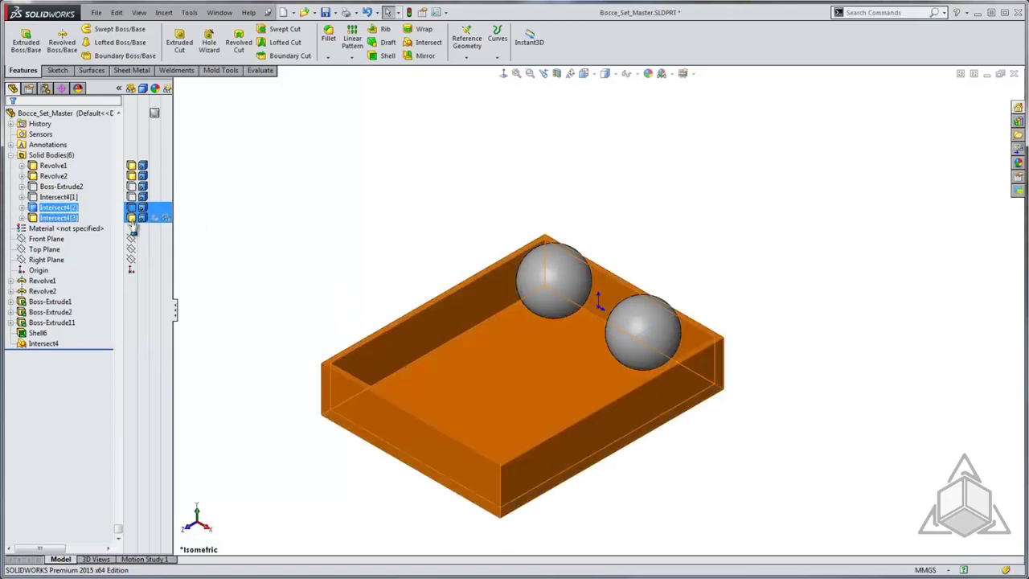
left_click(131, 218)
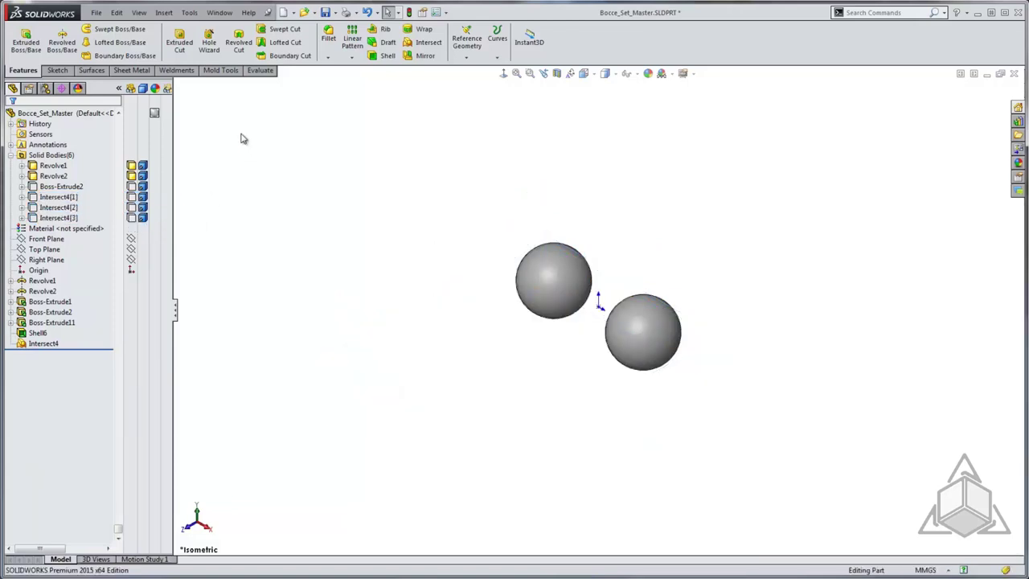
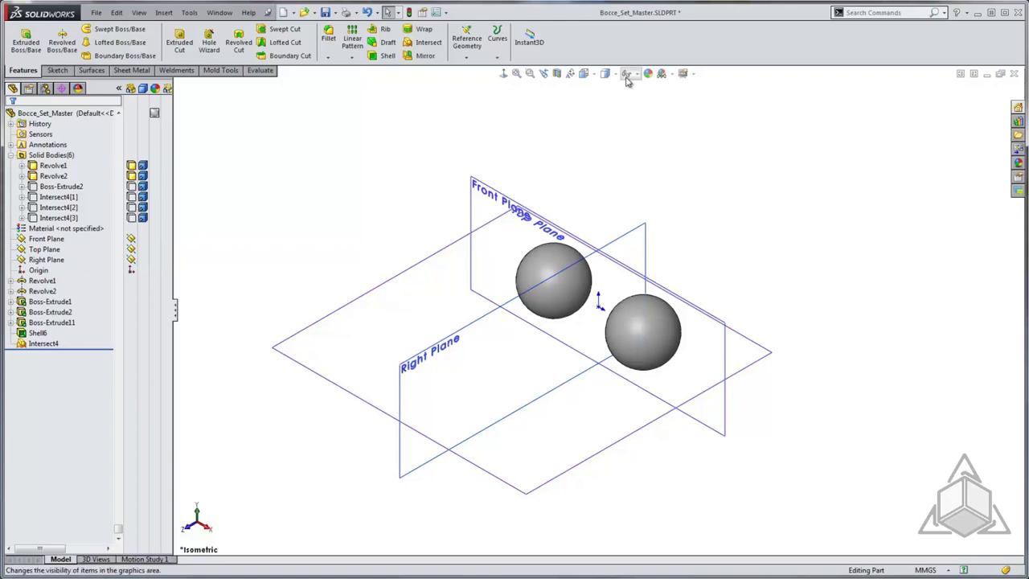
Create a reference plane parallel to the Right Plane through the Revolve1 ball's center point, showing both ball sketches for reference.
left_click(627, 74)
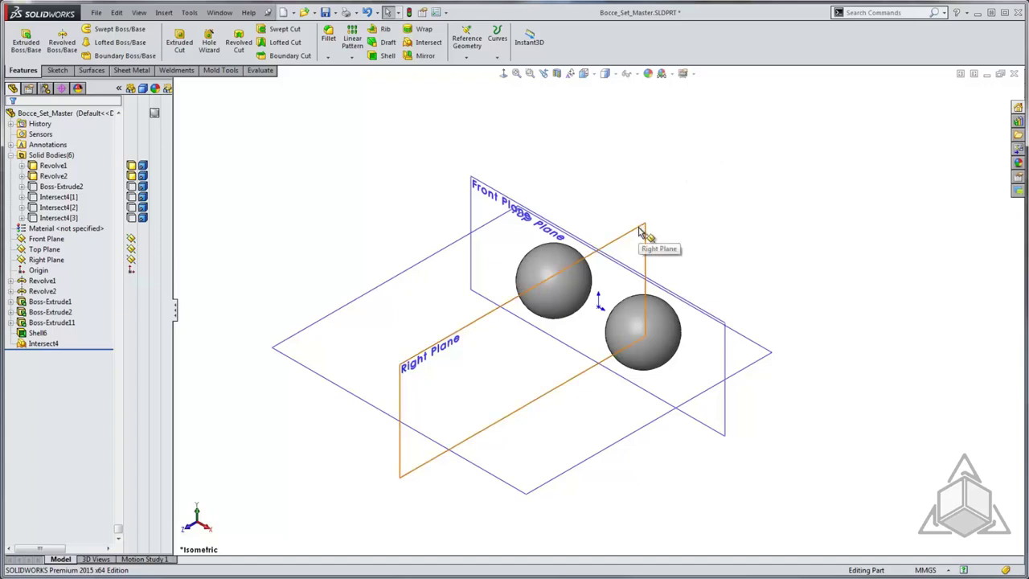
left_click_drag(641, 232, 522, 149, "ctrl")
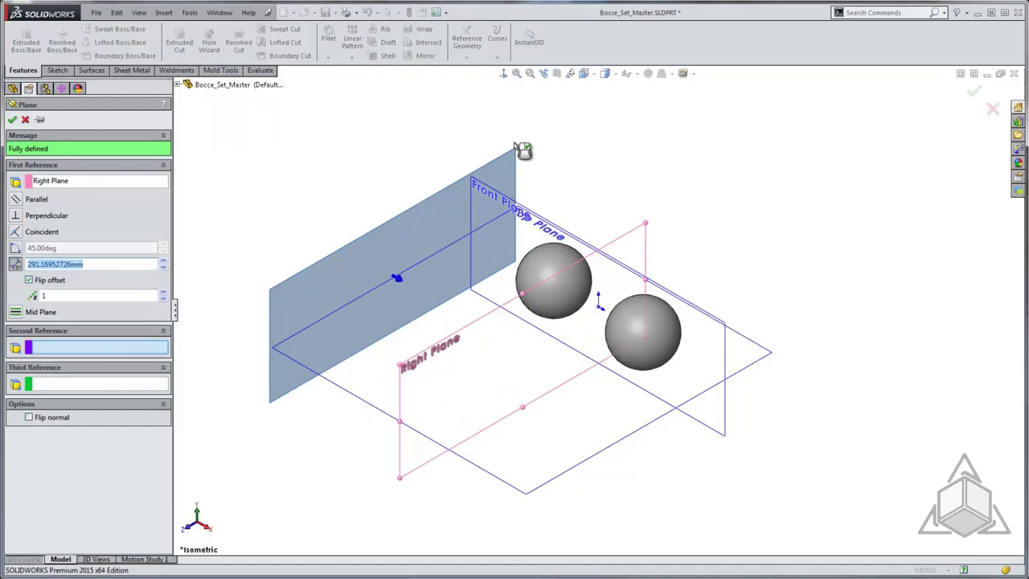
left_click(179, 85)
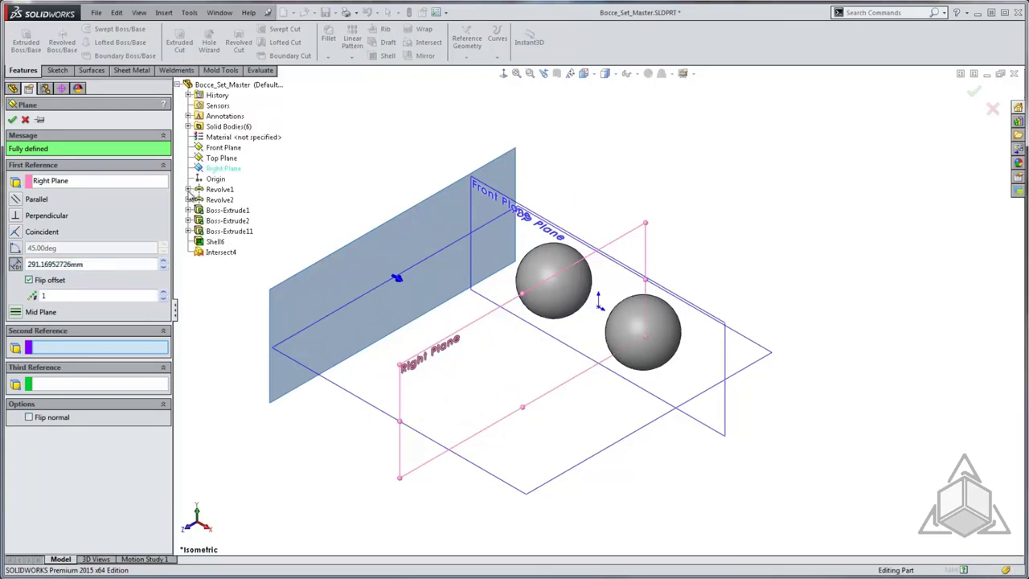
left_click(188, 189)
left_click(210, 201)
left_click(223, 188)
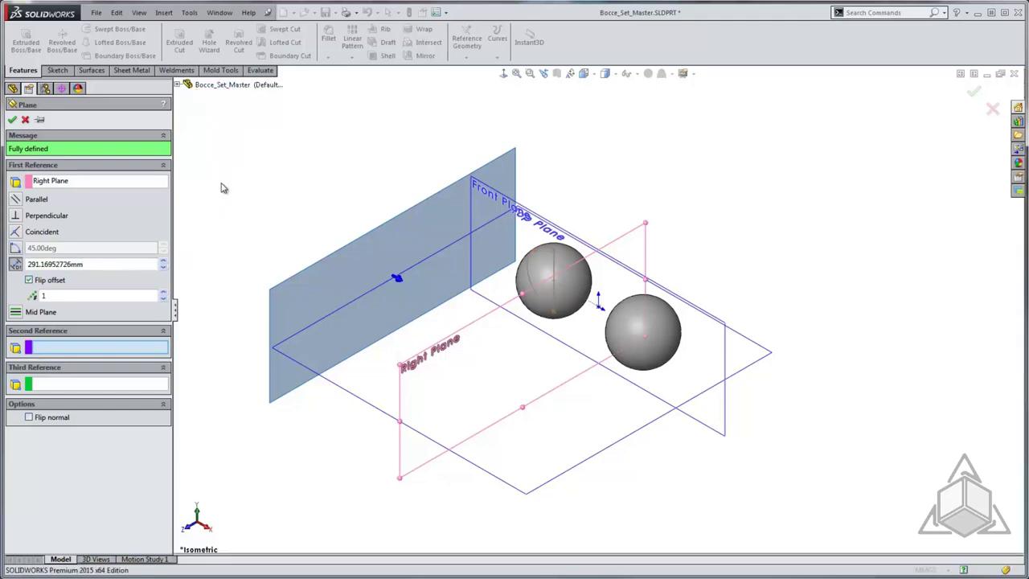
left_click(179, 85)
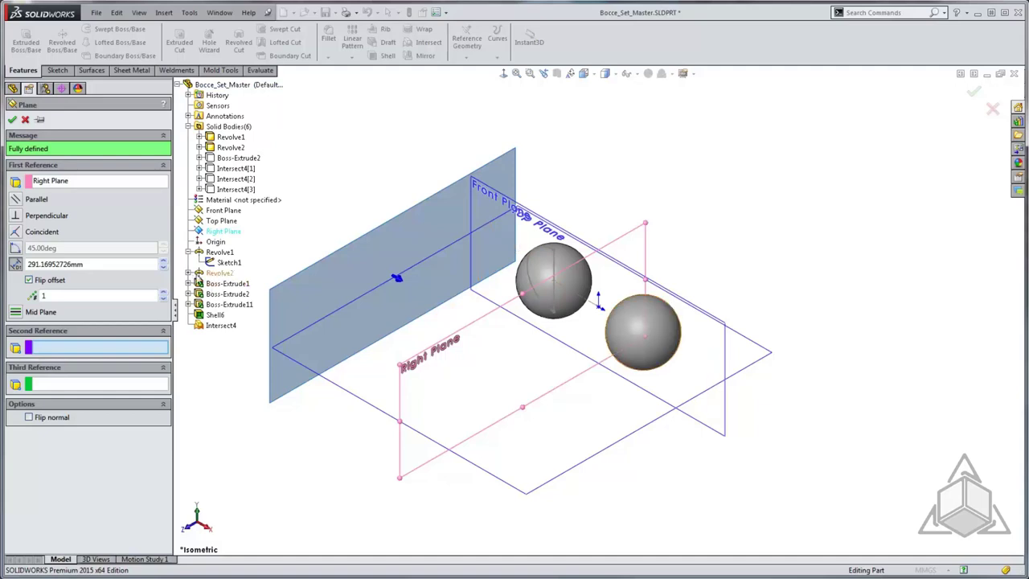
left_click(188, 274)
left_click(227, 284)
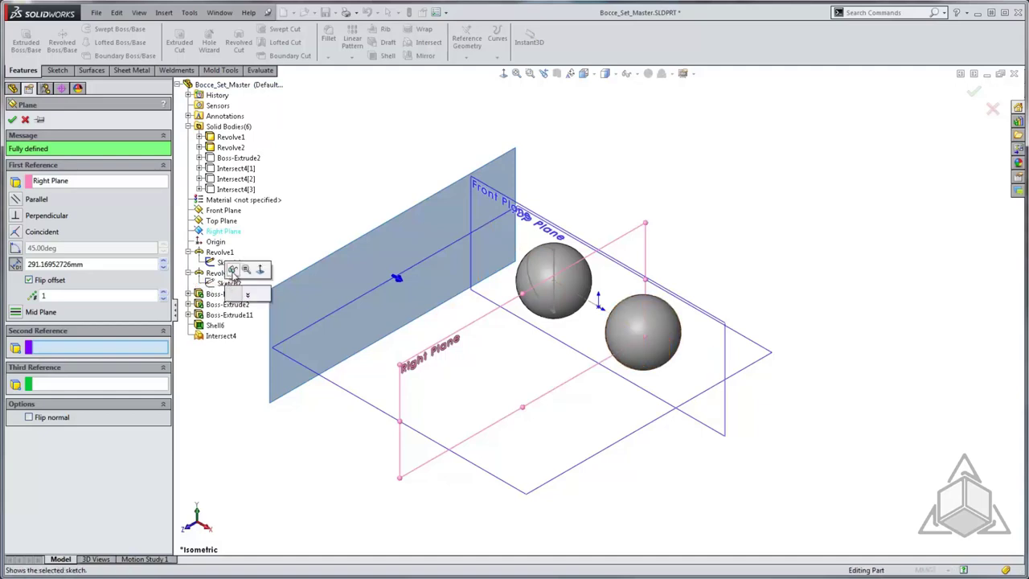
left_click(233, 269)
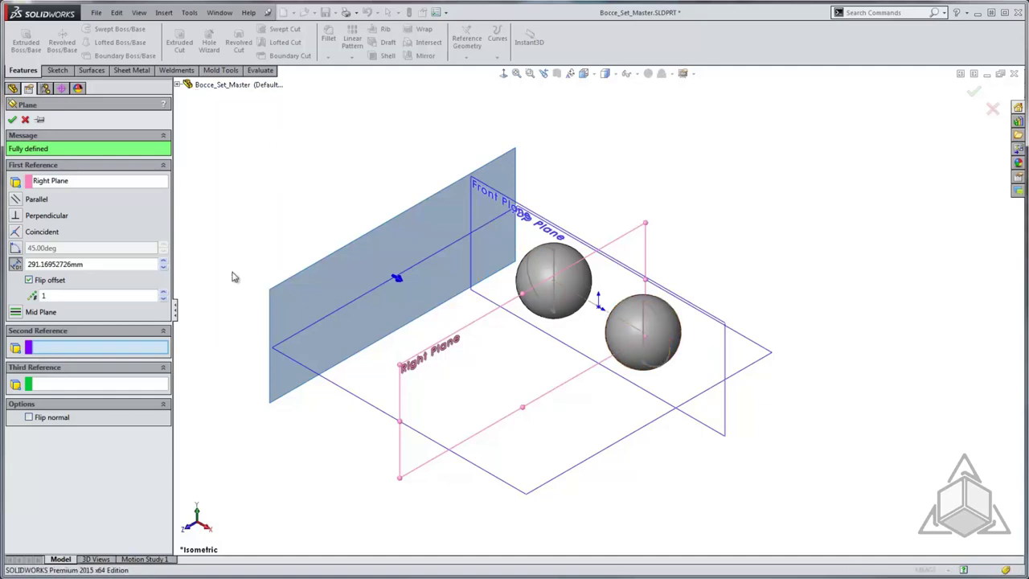
left_click(554, 283)
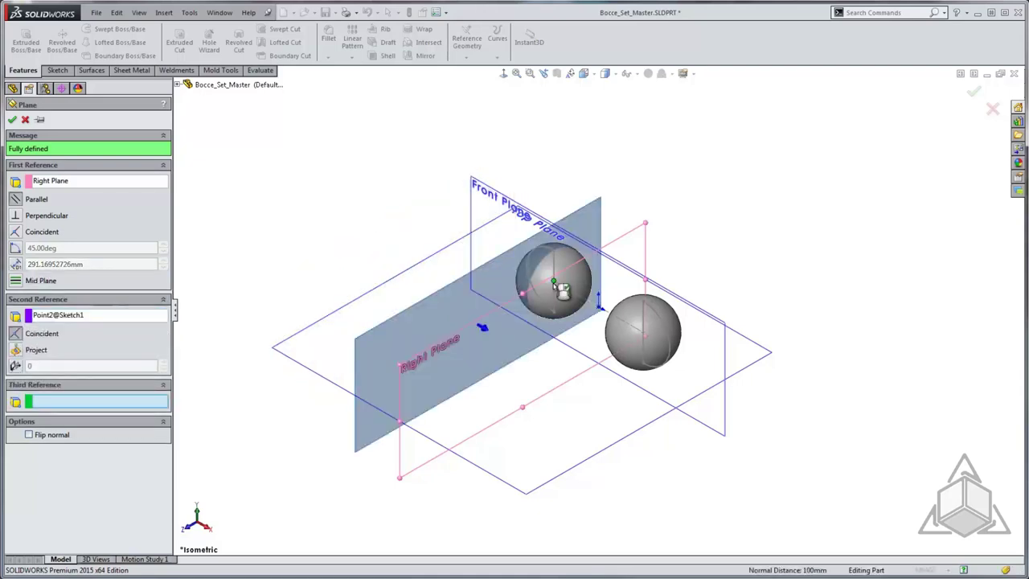
key("Return")
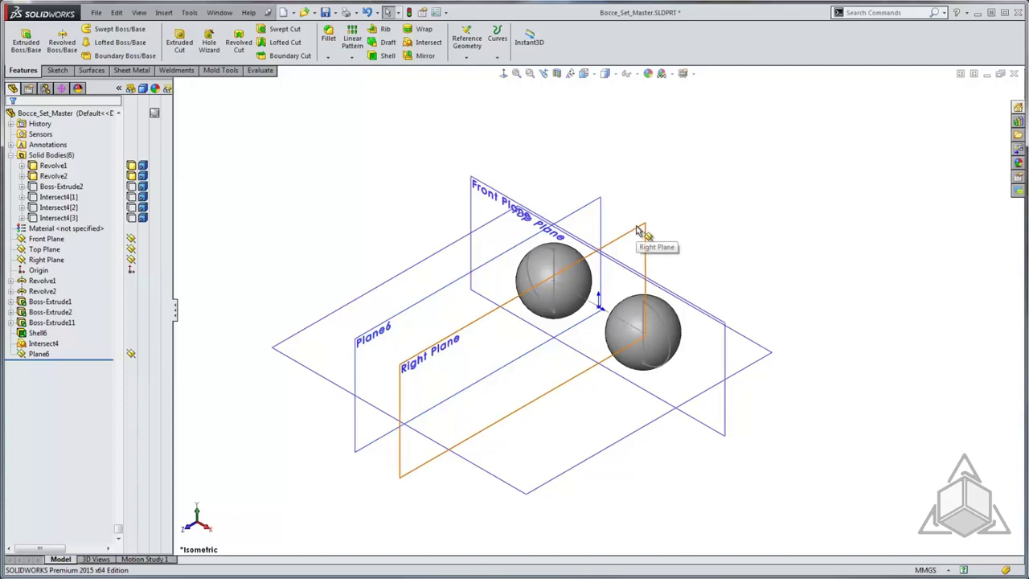
Create a second reference plane parallel to the Right Plane, passing through the center point of the Revolve2 ball.
left_click_drag(637, 231, 740, 293, "ctrl")
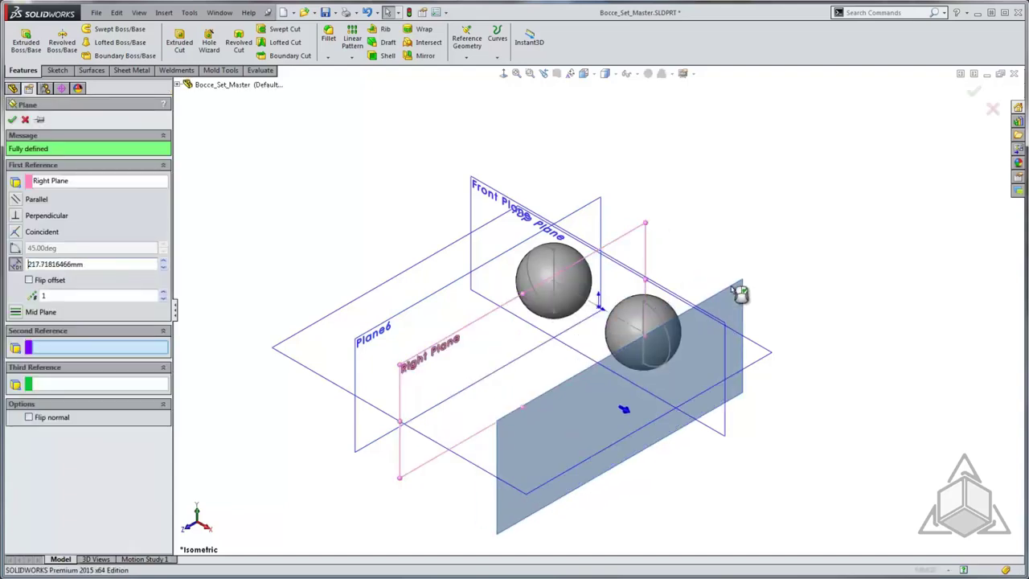
middle_click_drag(812, 483, 788, 434)
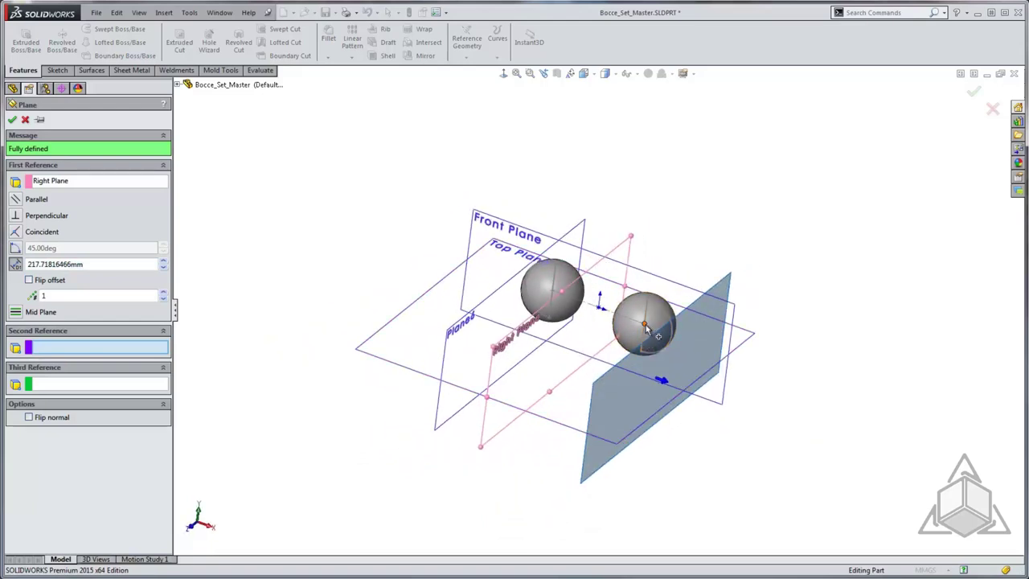
left_click(645, 326)
key("Return")
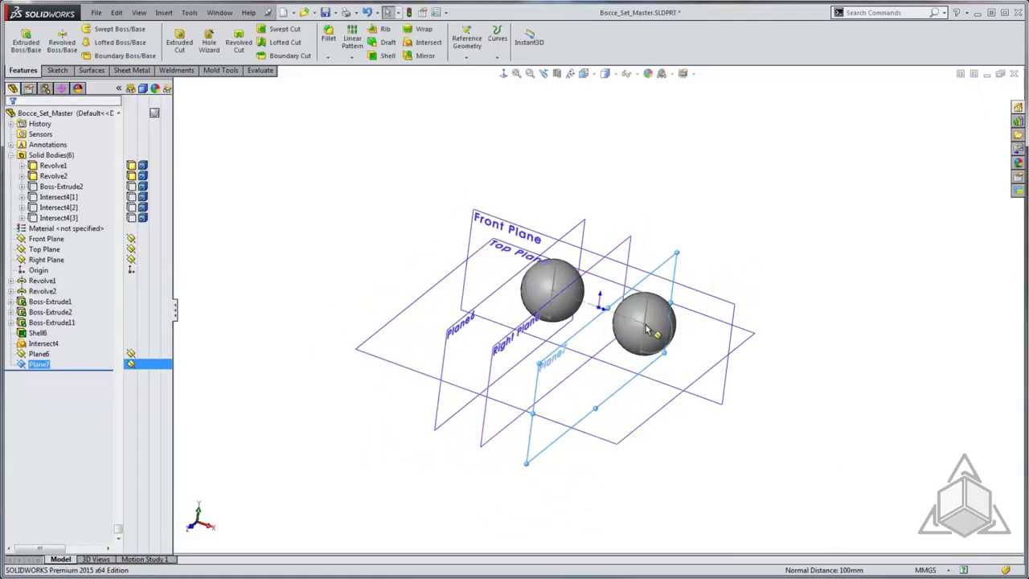
left_click(801, 235)
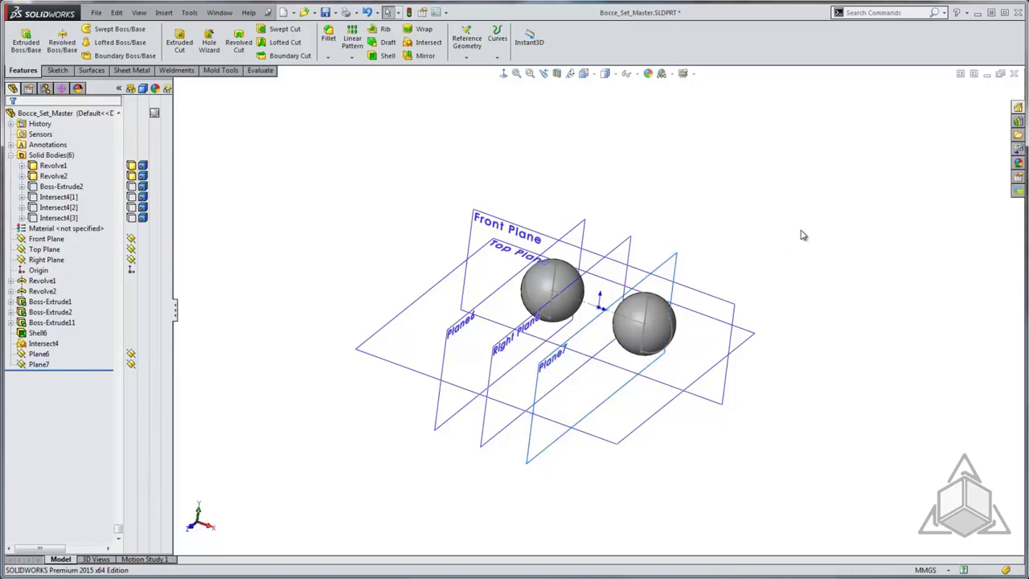
Create a vertical reference axis through each ball, using the Front Plane with Plane6 and the Front Plane with Plane7.
left_click(465, 58)
left_click(466, 79)
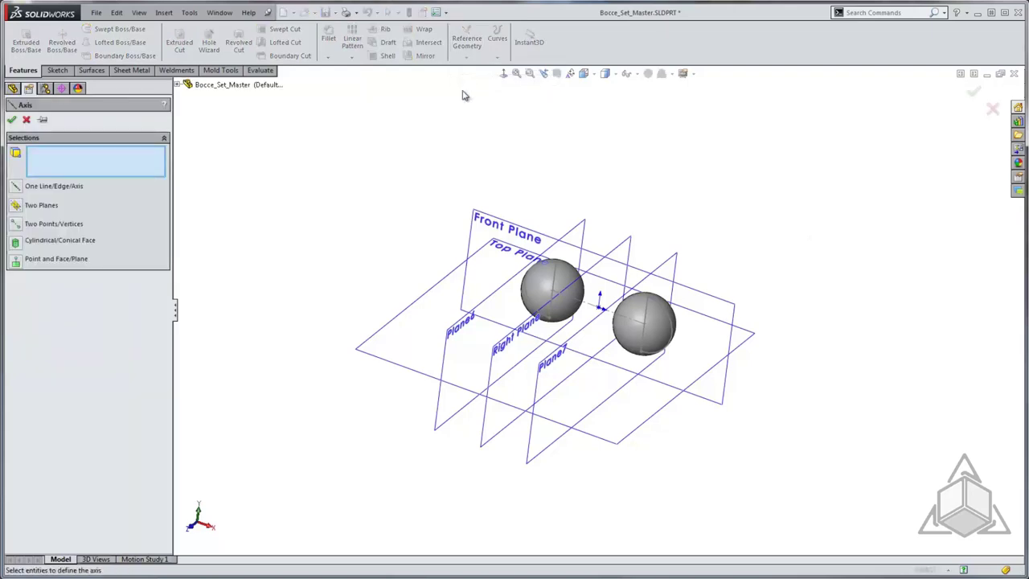
left_click(485, 229)
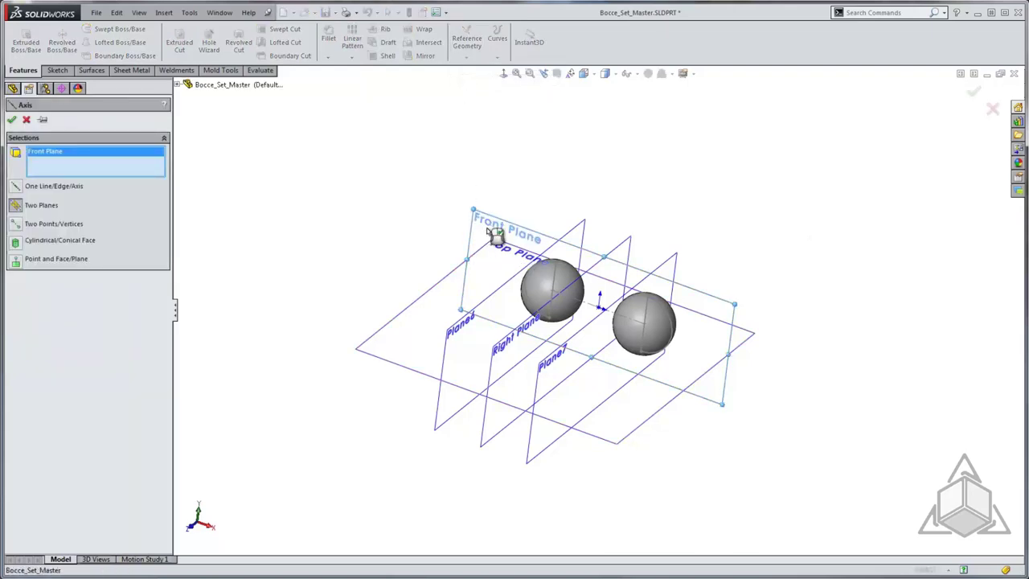
left_click(573, 237)
key("Return")
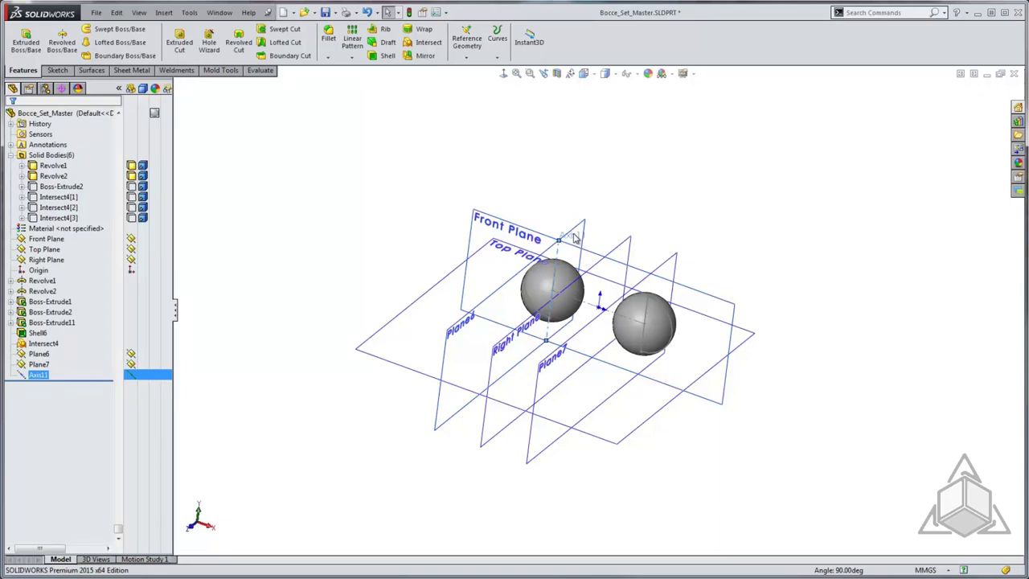
key("Return")
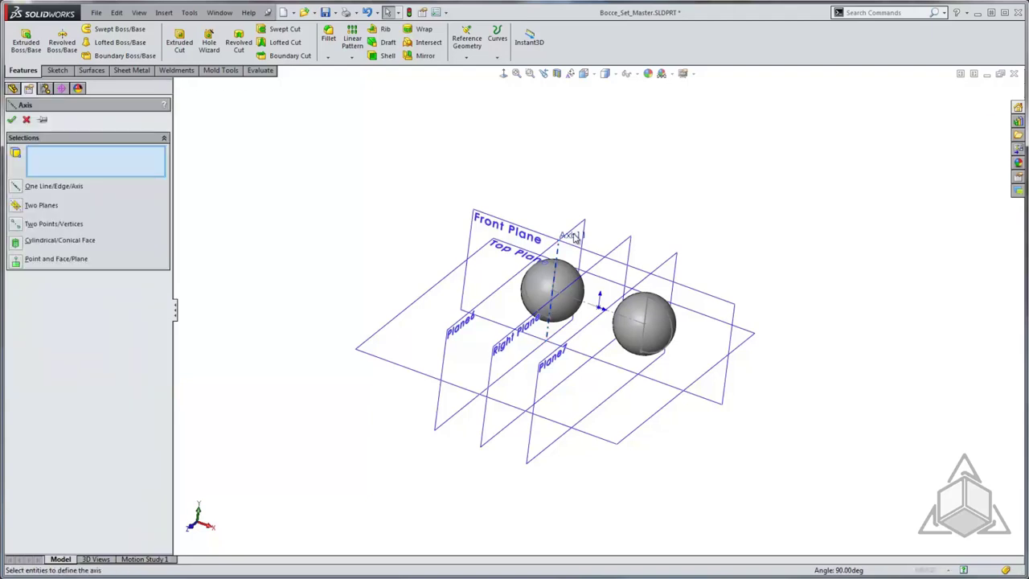
left_click(677, 278)
left_click(712, 301)
key("Return")
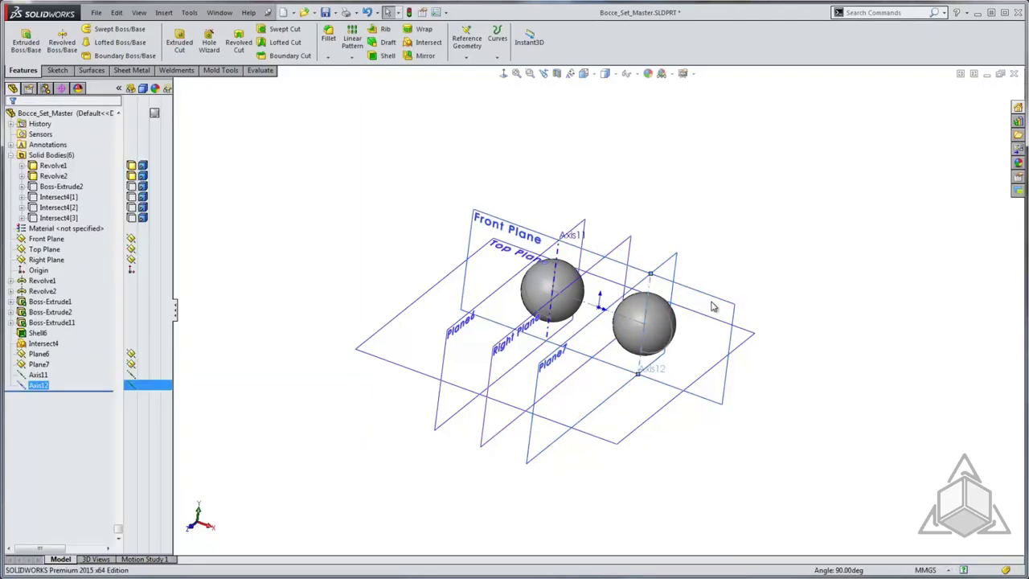
Create a front-to-back reference axis through each ball, using the Top Plane with Plane7 and the Top Plane with Plane6.
key("Return")
left_click(650, 418)
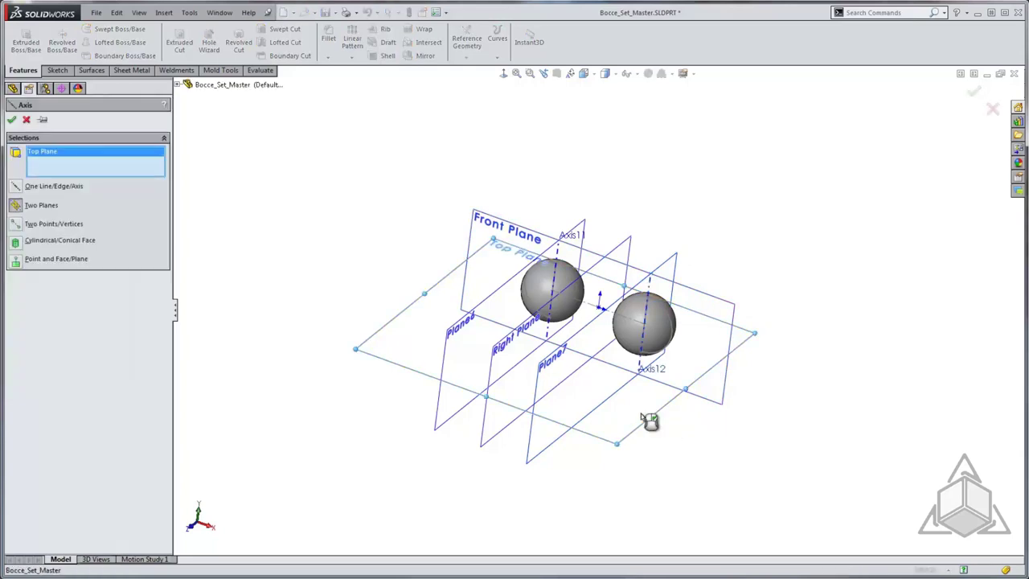
left_click(540, 388)
key("Return")
key("Return")
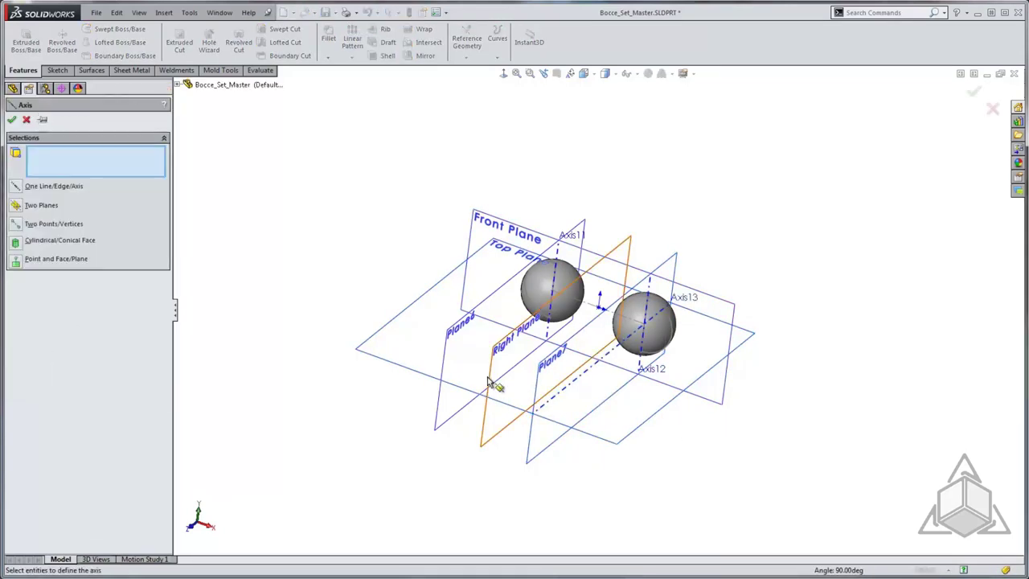
left_click(468, 376)
left_click(454, 358)
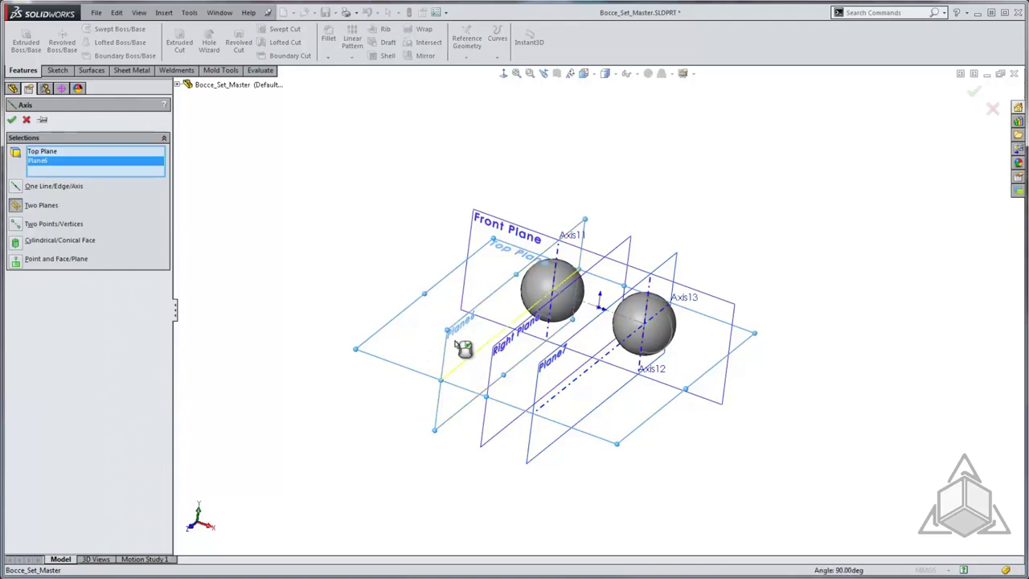
key("Return")
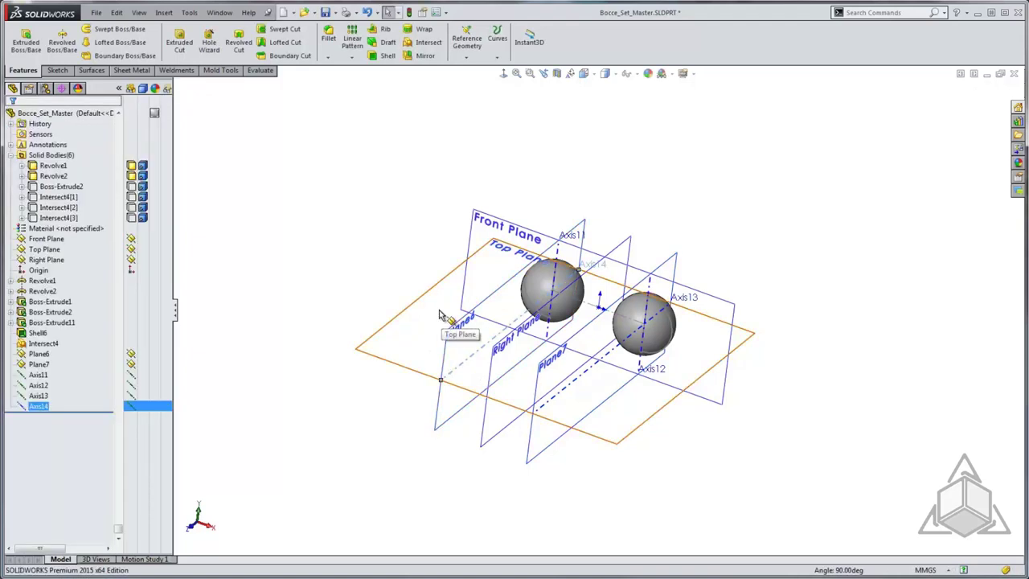
Create a reference axis through both balls at the intersection of the Top Plane and the Front Plane.
key("Return")
left_click(442, 378)
left_click(488, 216)
key("Return")
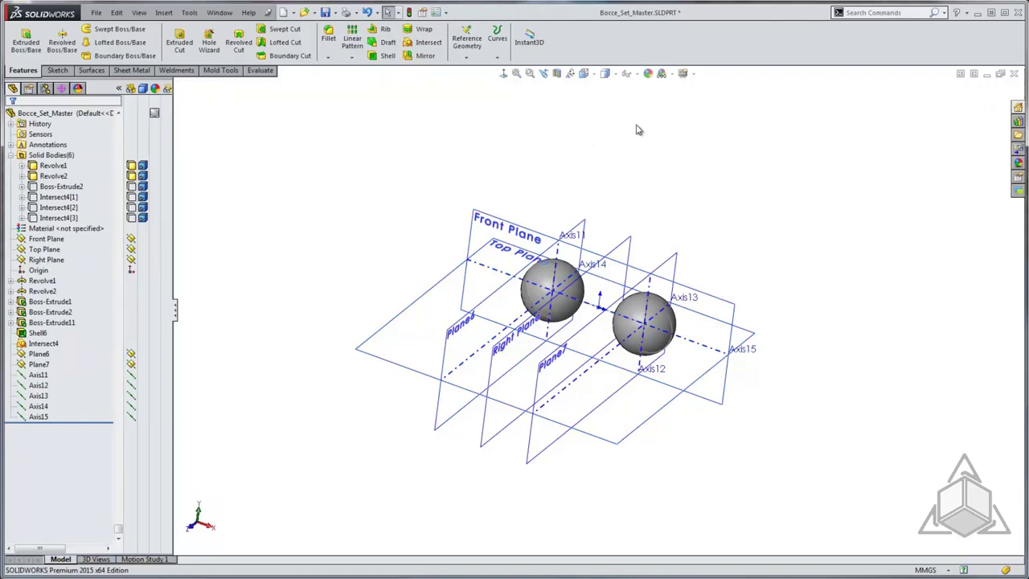
Turn off the display of all planes and axes in the model view.
left_click(628, 73)
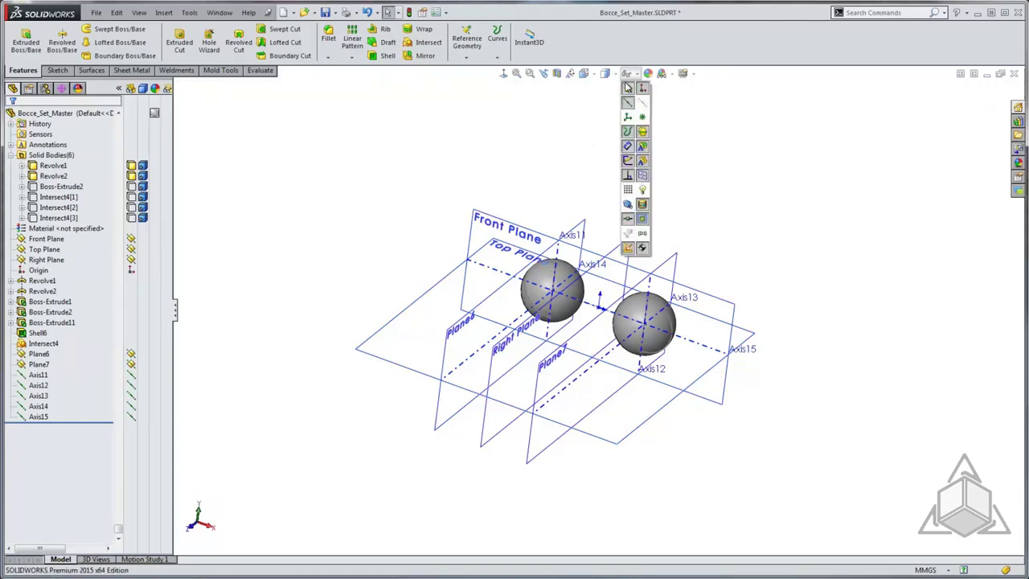
left_click(627, 89)
left_click(628, 73)
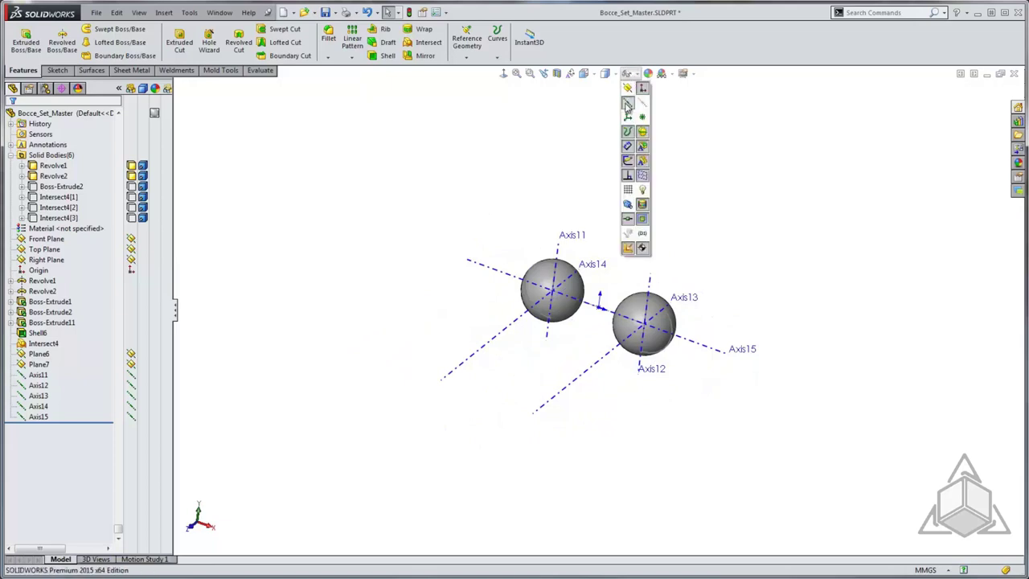
left_click(628, 106)
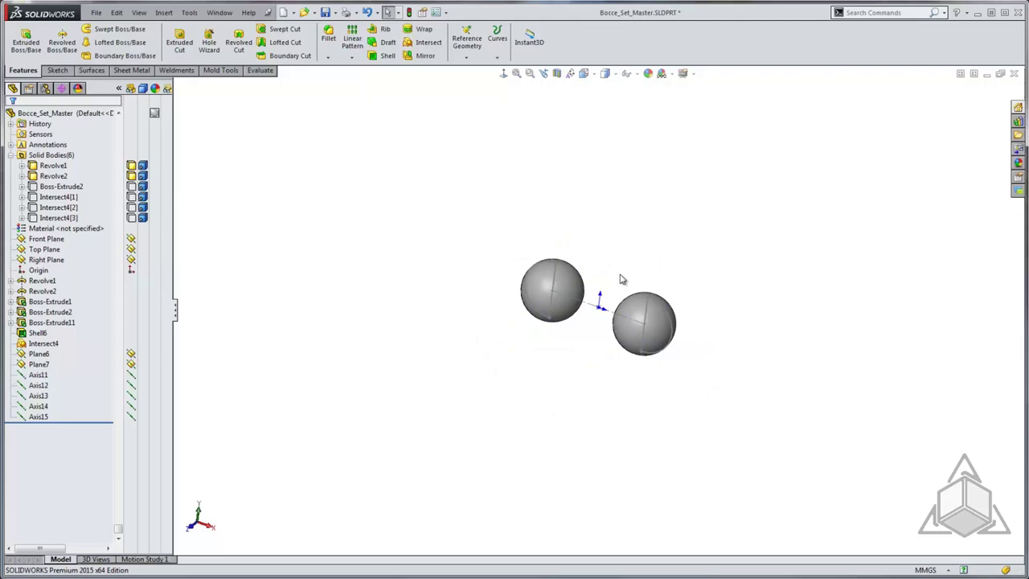
Start a sketch on the Front Plane and draw a vertical line to the left of both balls, extending above and below them.
key("ctrl+1")
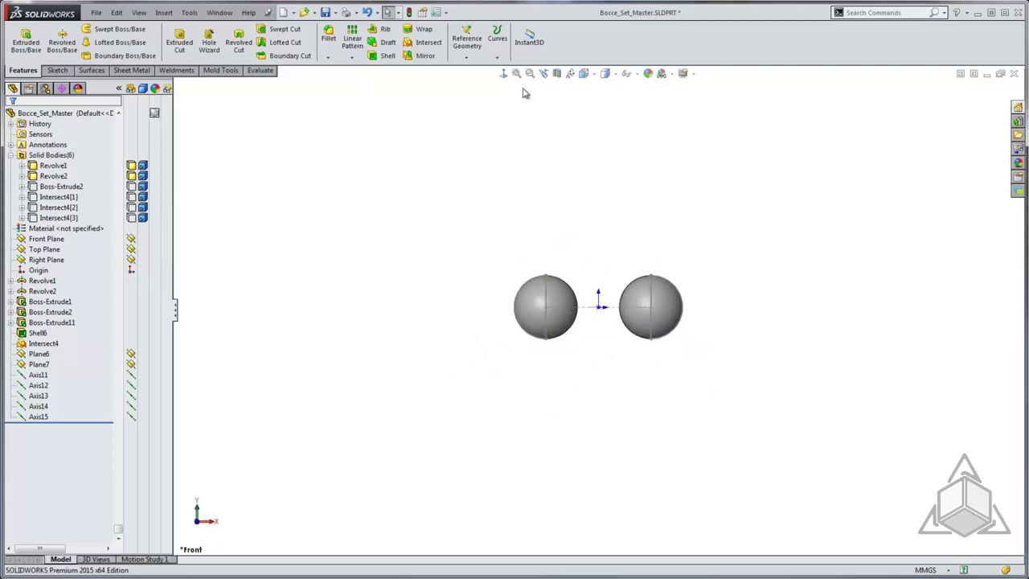
left_click(517, 75)
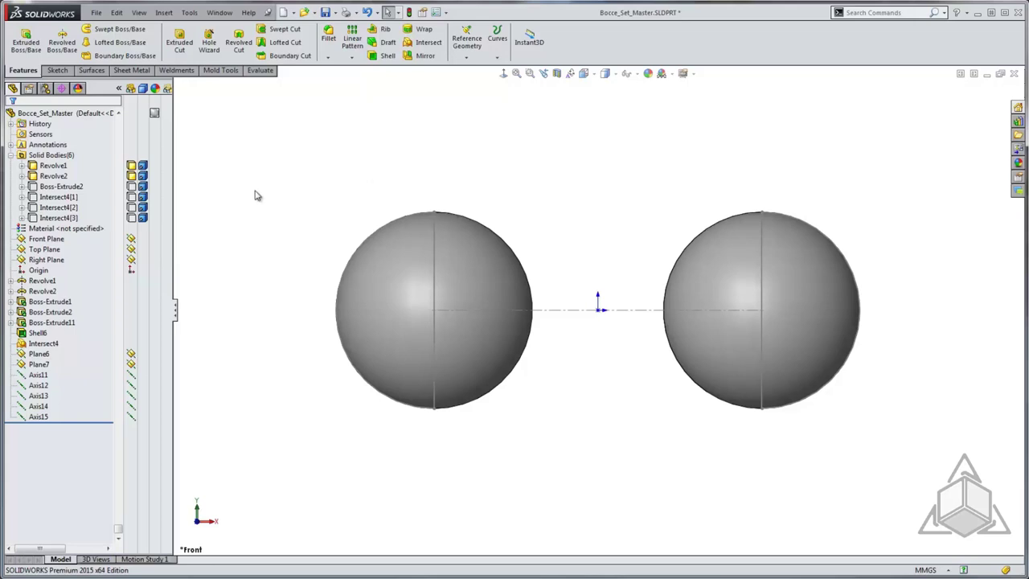
left_click(46, 239)
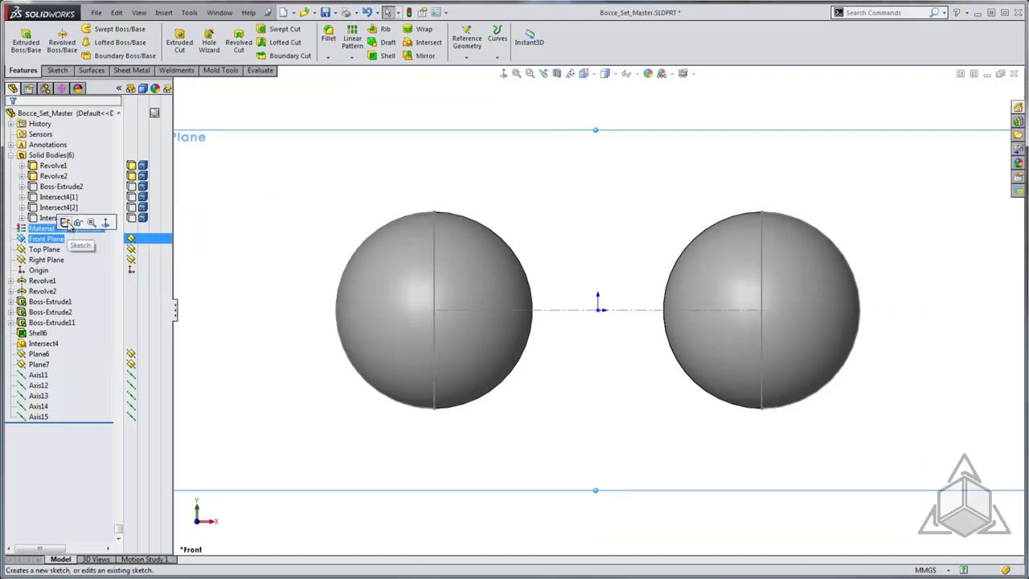
left_click(66, 223)
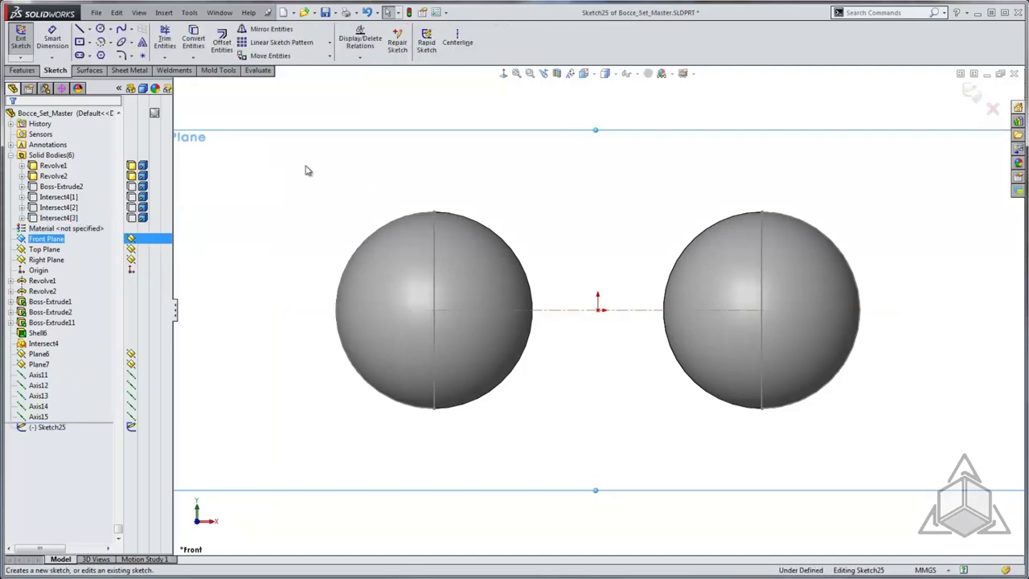
right_click_drag(306, 170, 271, 165)
left_click(270, 184)
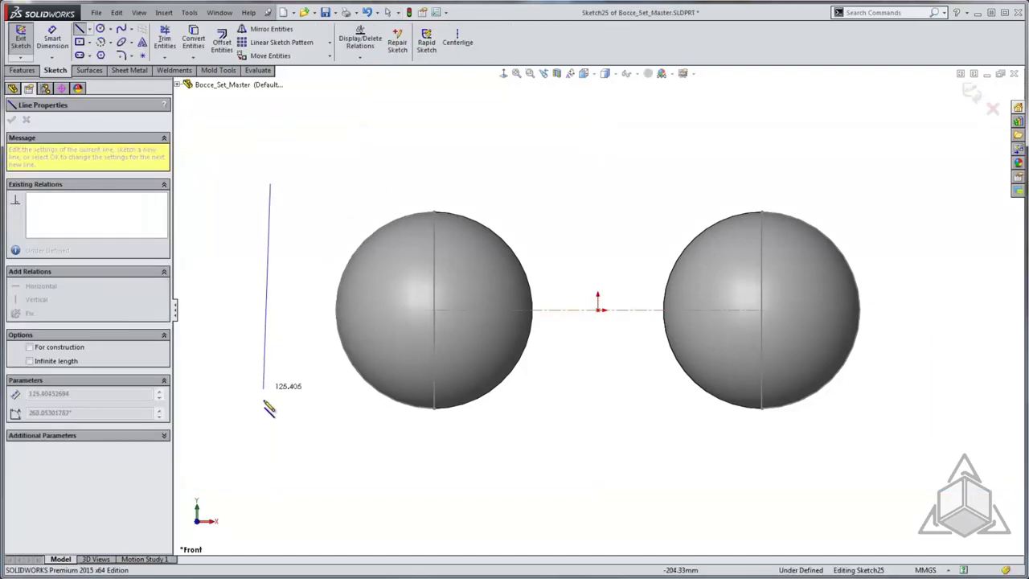
left_click(271, 434)
right_click_drag(276, 437, 264, 347)
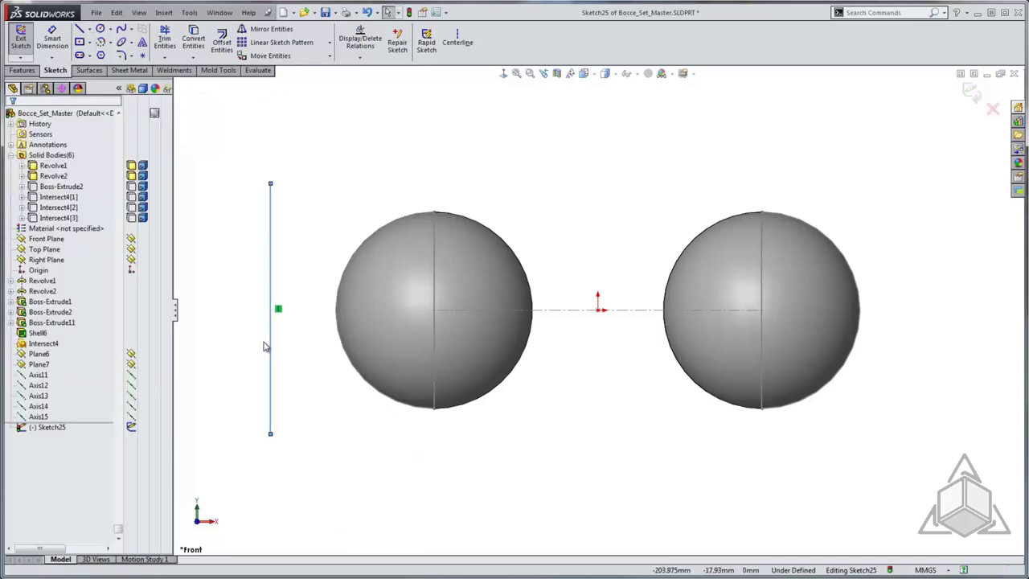
Add a midpoint relation between the vertical line and the centre point of the left ball.
left_click(271, 318)
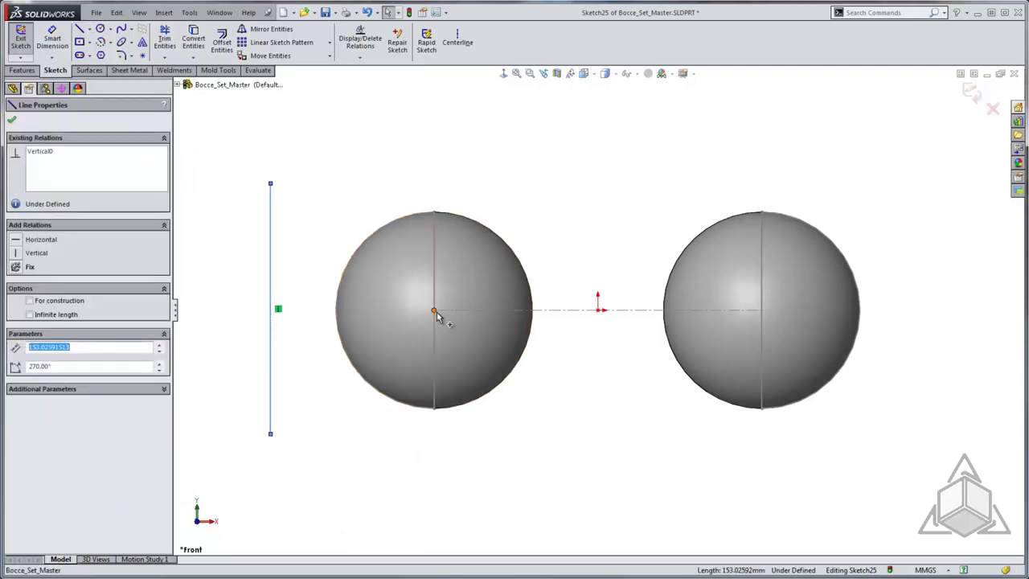
left_click(434, 311, "ctrl")
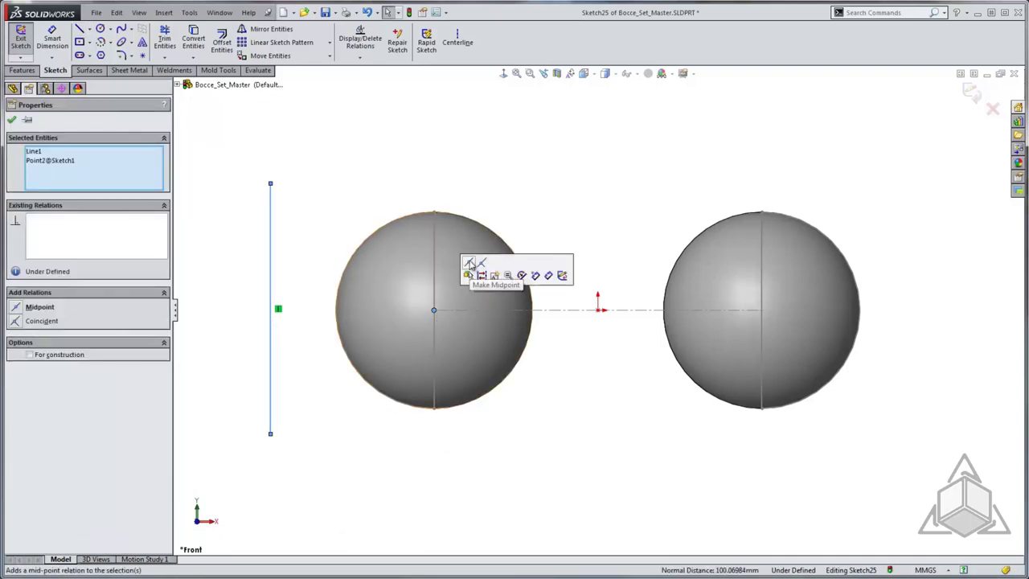
left_click(469, 263)
left_click(506, 175)
Dimension the distance from the line's upper endpoint to the top of the left ball as 20 mm.
right_click_drag(506, 175, 533, 102)
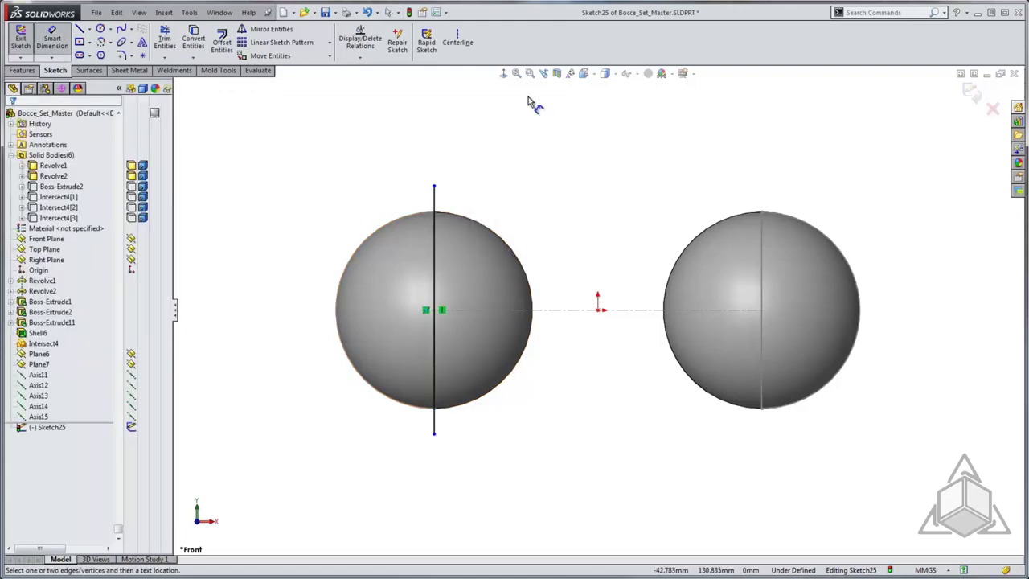
left_click(434, 186)
left_click(438, 213)
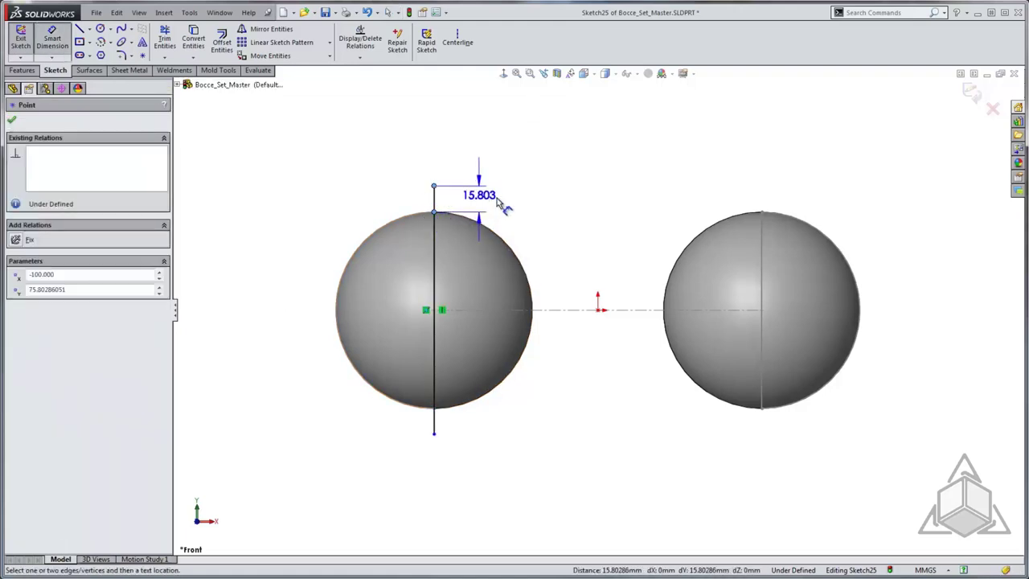
left_click(505, 205)
type("20")
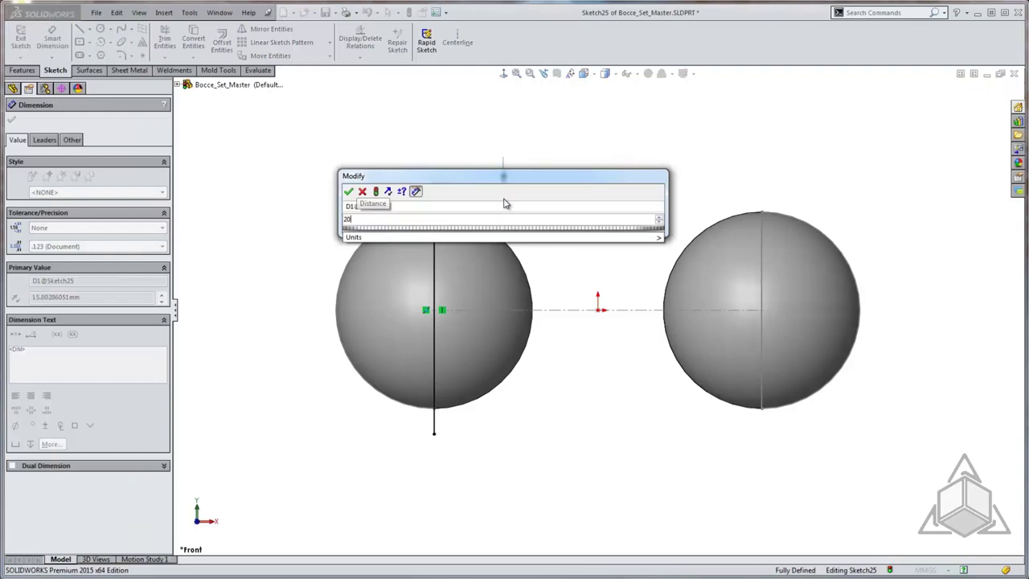
key("Return")
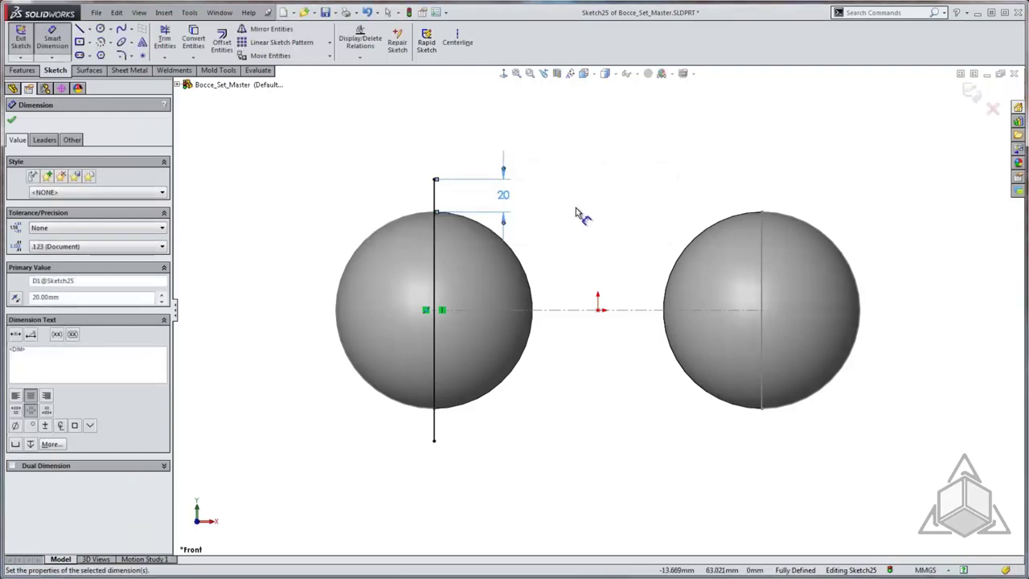
key("Escape")
key("Escape")
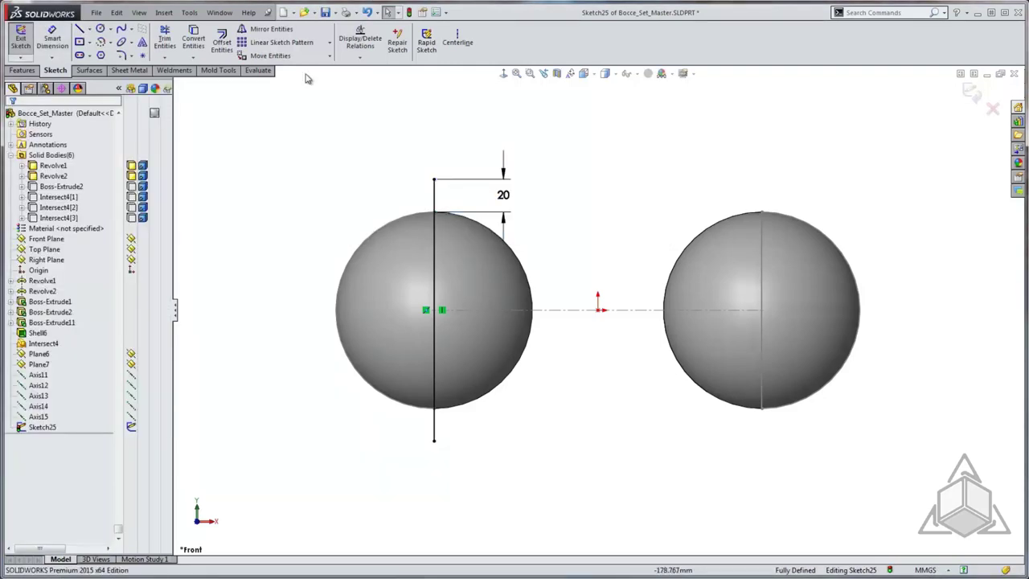
Offset the vertical line 20 mm in both directions with dimensions added.
left_click(221, 44)
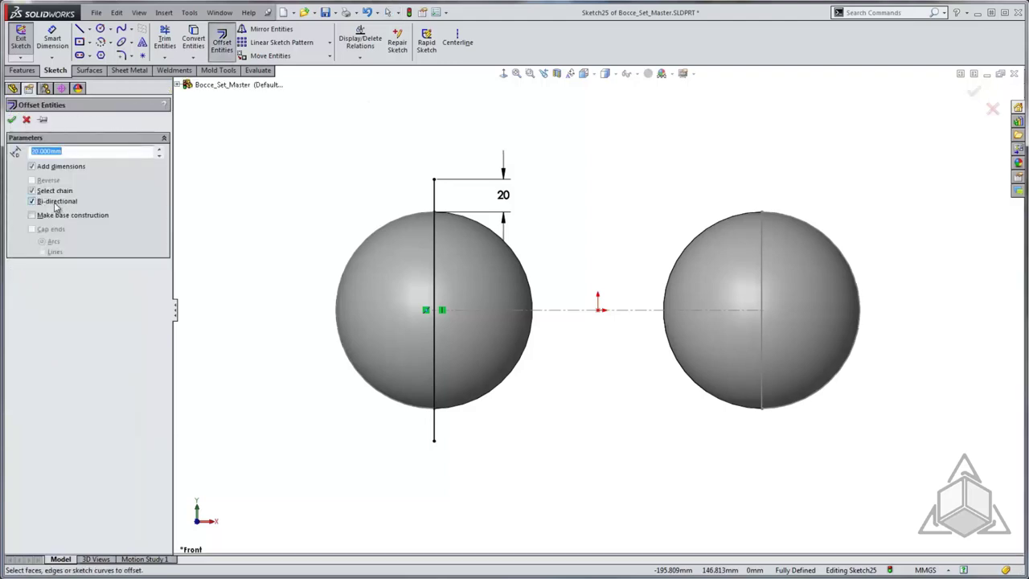
left_click(435, 270)
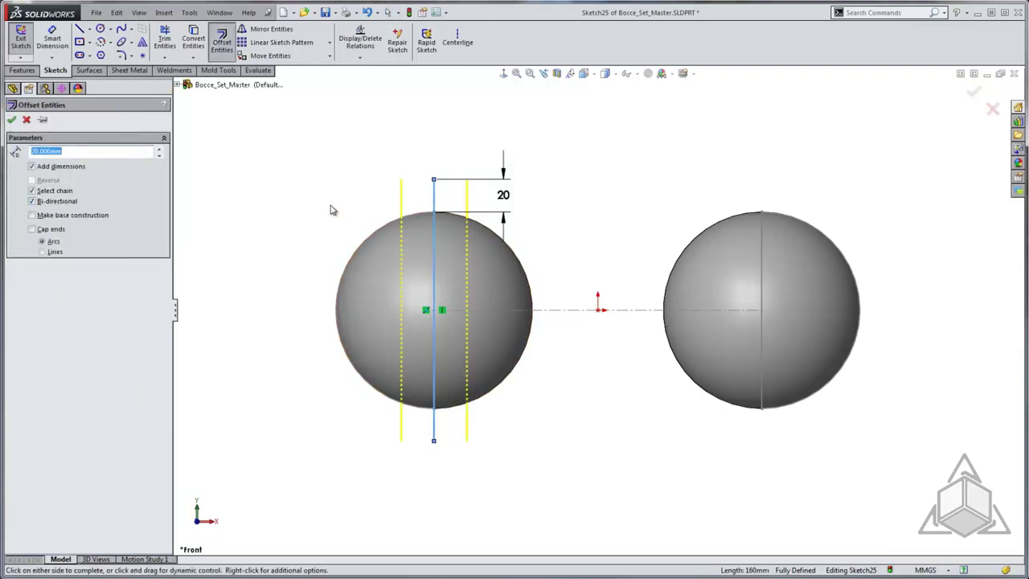
left_click(12, 120)
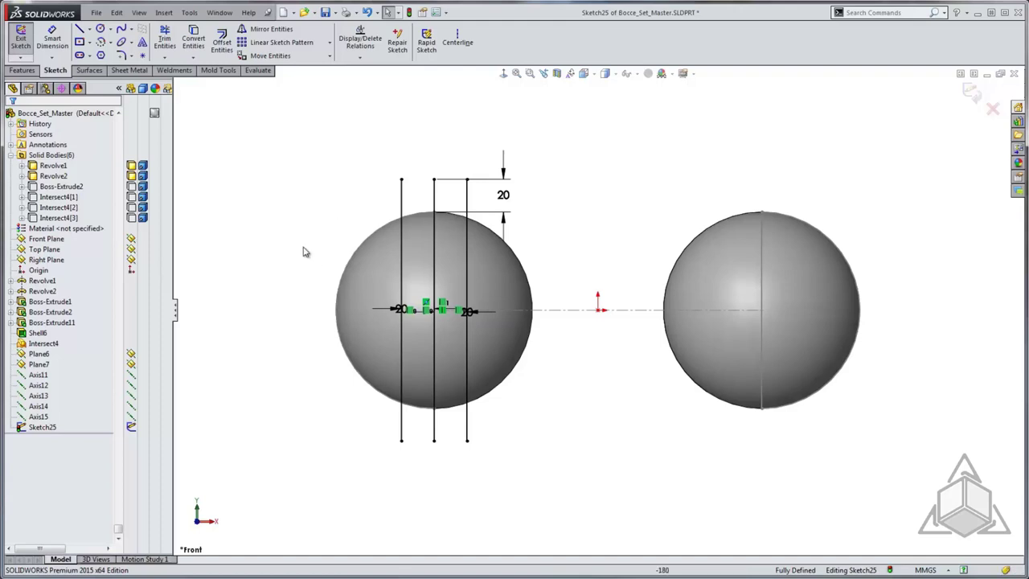
Project the three sketched lines onto the left ball's face as a split line, and hide the ball's original profile sketch.
mouse_move(304, 250)
middle_mouse_down()
mouse_move(276, 237)
mouse_move(241, 275)
mouse_move(237, 302)
middle_mouse_up()
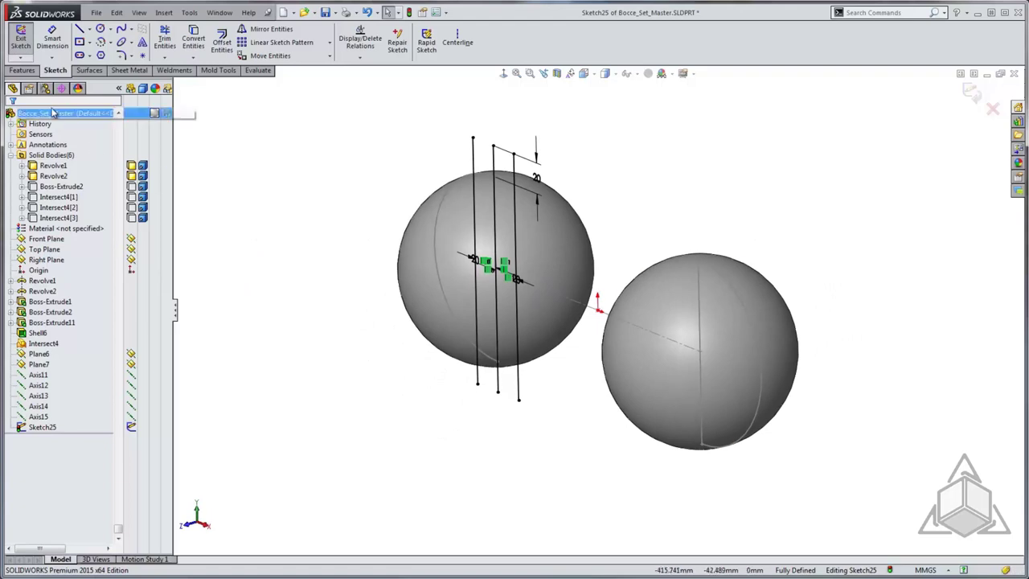
left_click(24, 71)
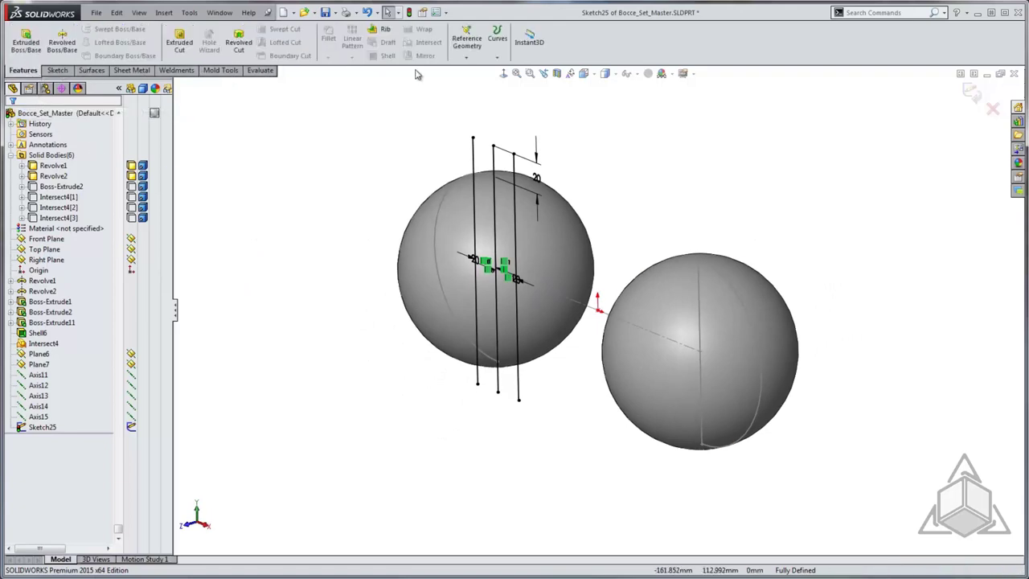
left_click(497, 53)
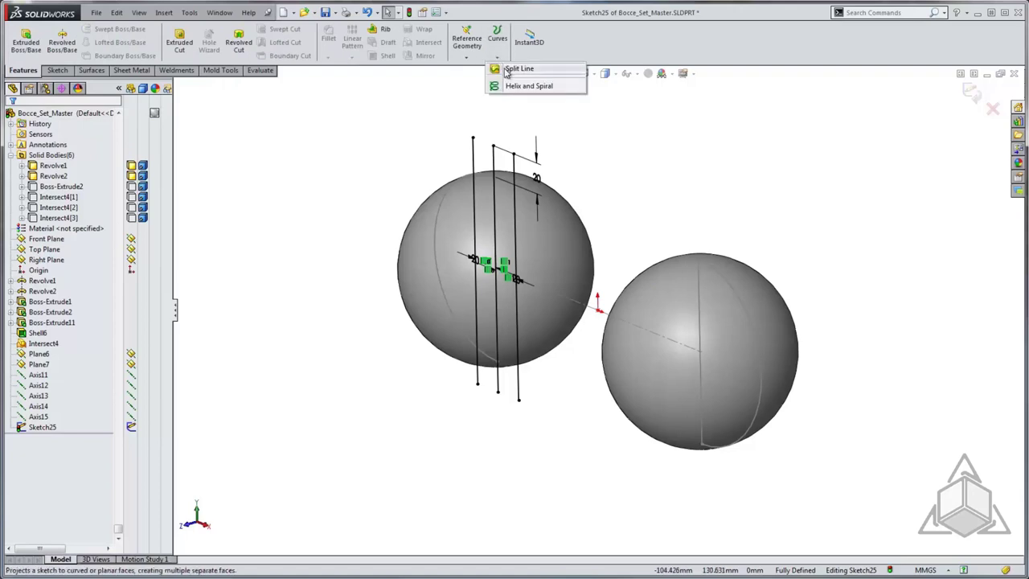
left_click(519, 69)
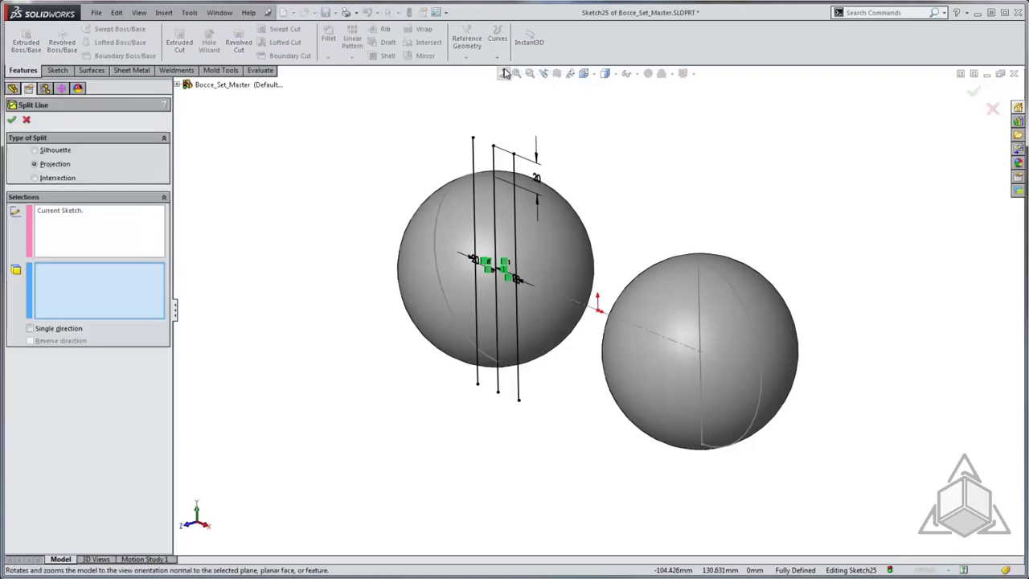
left_click(424, 257)
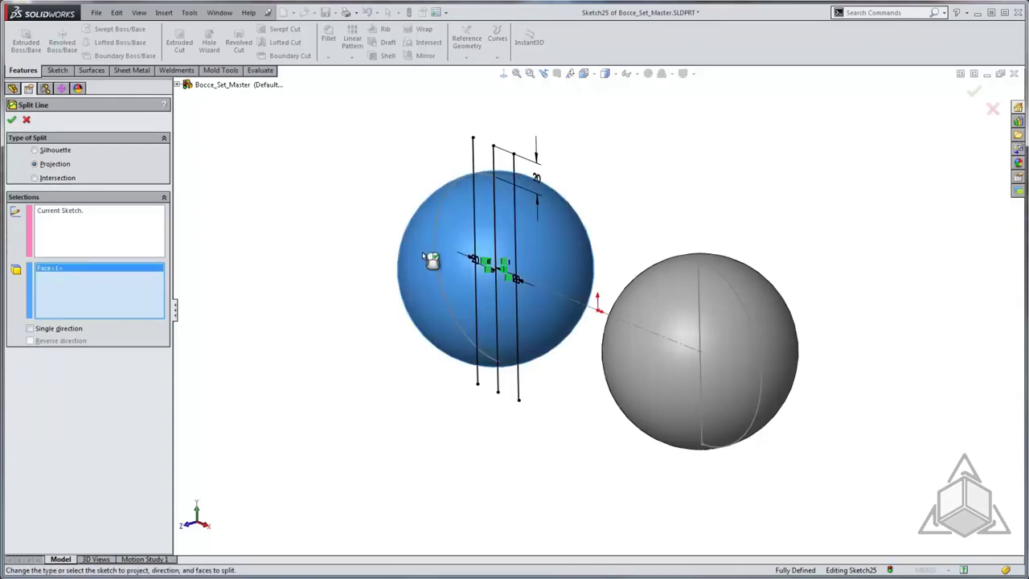
right_click(424, 255)
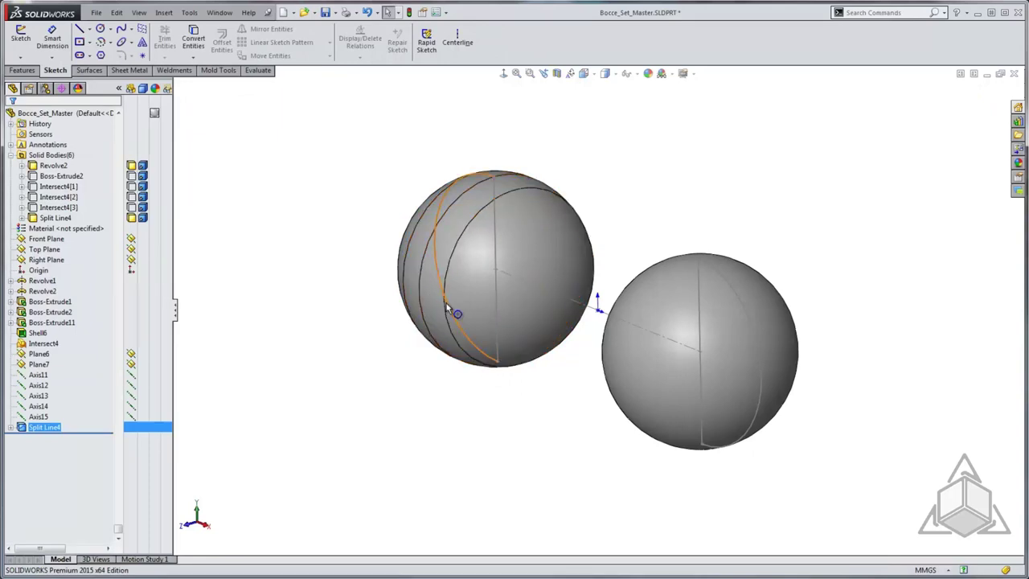
right_click(471, 351)
left_click(490, 320)
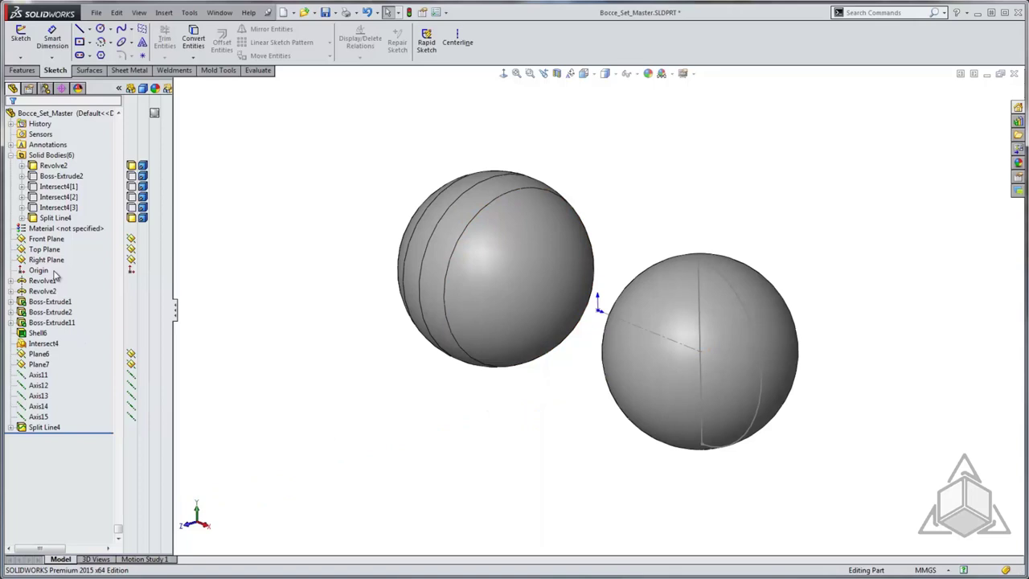
Start a sketch on the Front Plane and draw three separate small circles above the left ball.
left_click(47, 239)
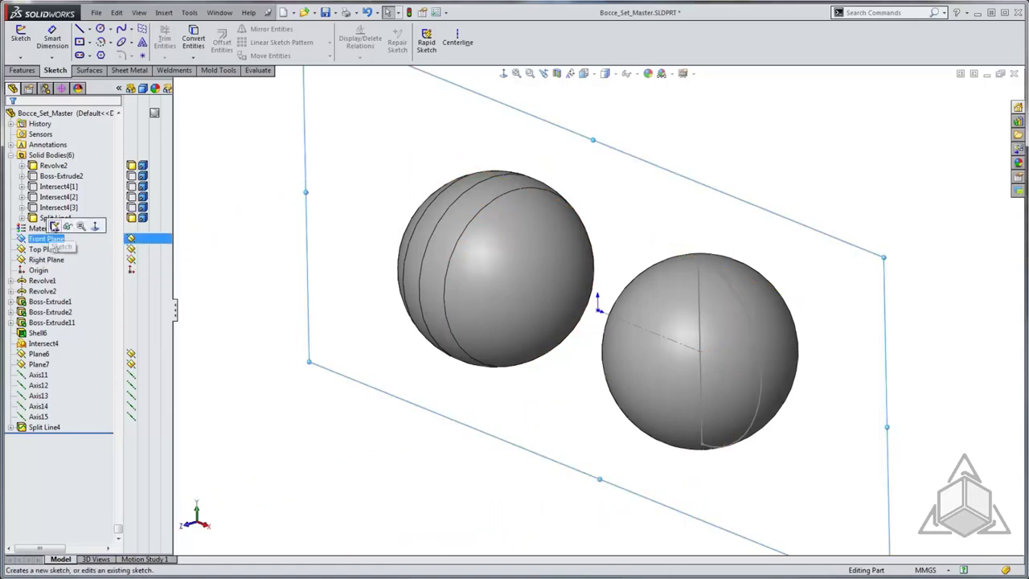
left_click(50, 220)
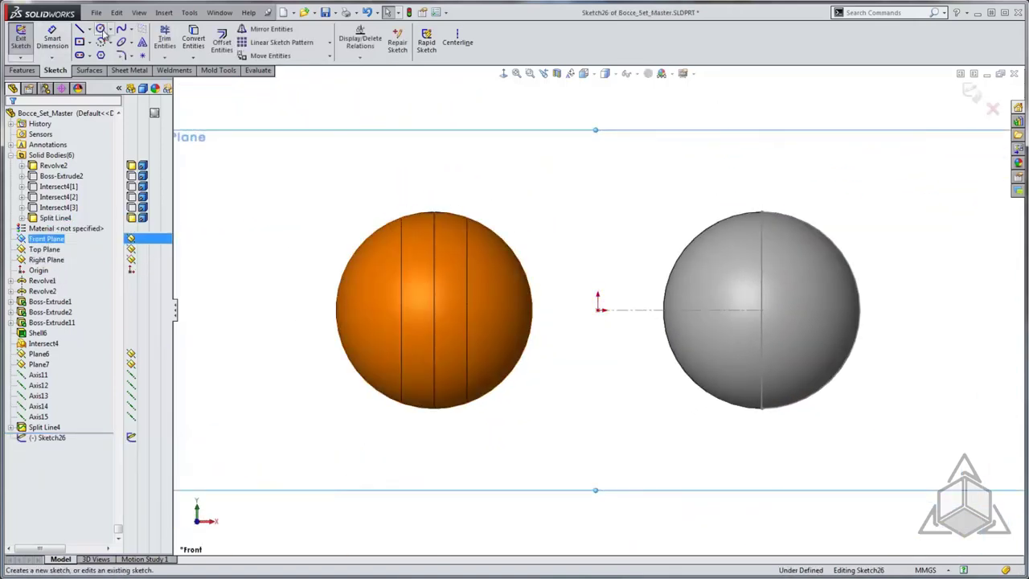
left_click(101, 29)
left_click_drag(326, 208, 328, 188)
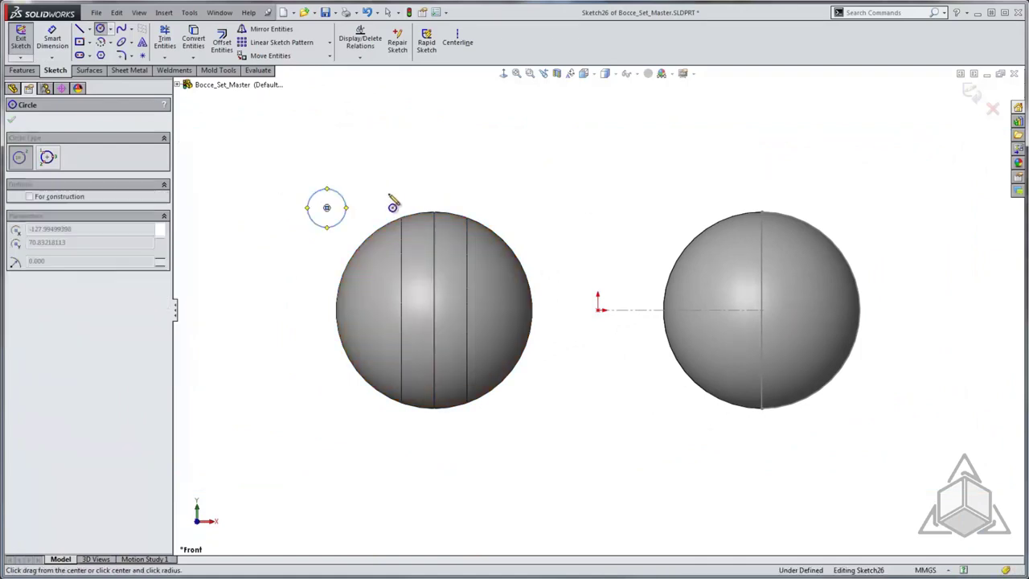
left_click_drag(388, 194, 405, 194)
left_click_drag(477, 195, 499, 195)
right_click_drag(597, 236, 695, 226)
Add an equal relation to the three small circles.
left_click_drag(603, 225, 222, 150)
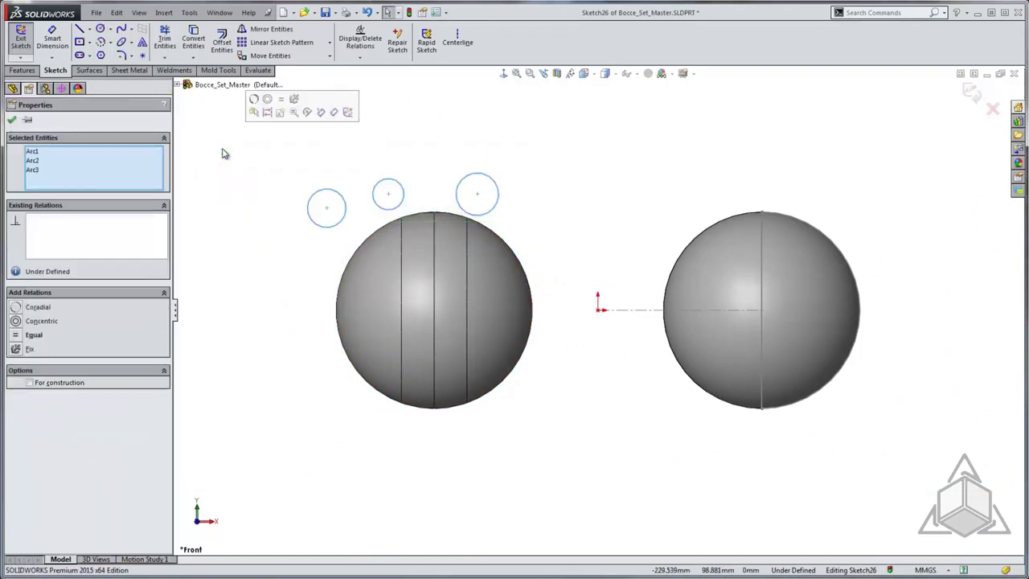
left_click(281, 99)
left_click(282, 104)
Add pierce relations from each circle's centre to its matching split-line edge on the left ball, one circle per edge.
left_click(478, 193)
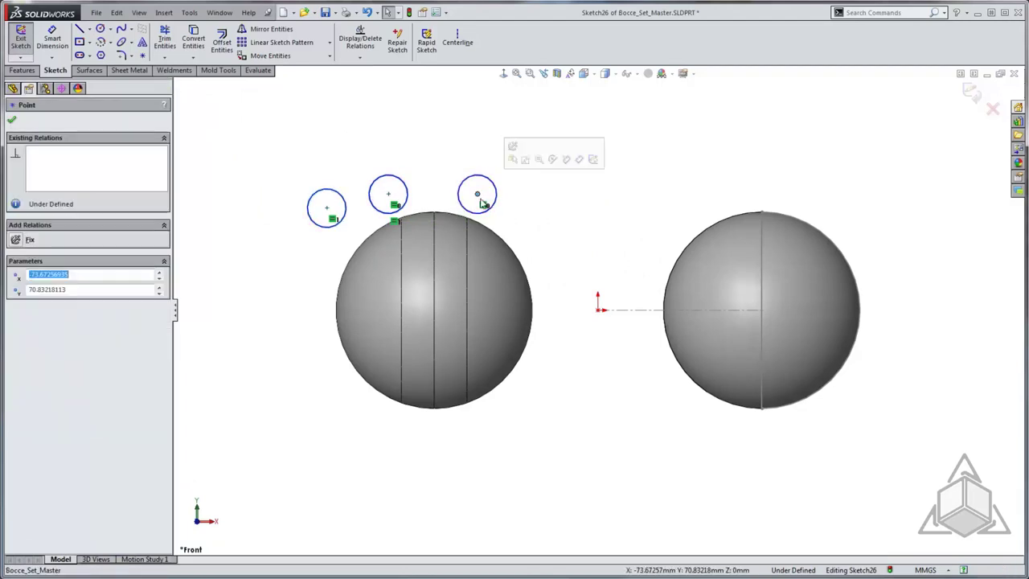
left_click(467, 257, "ctrl")
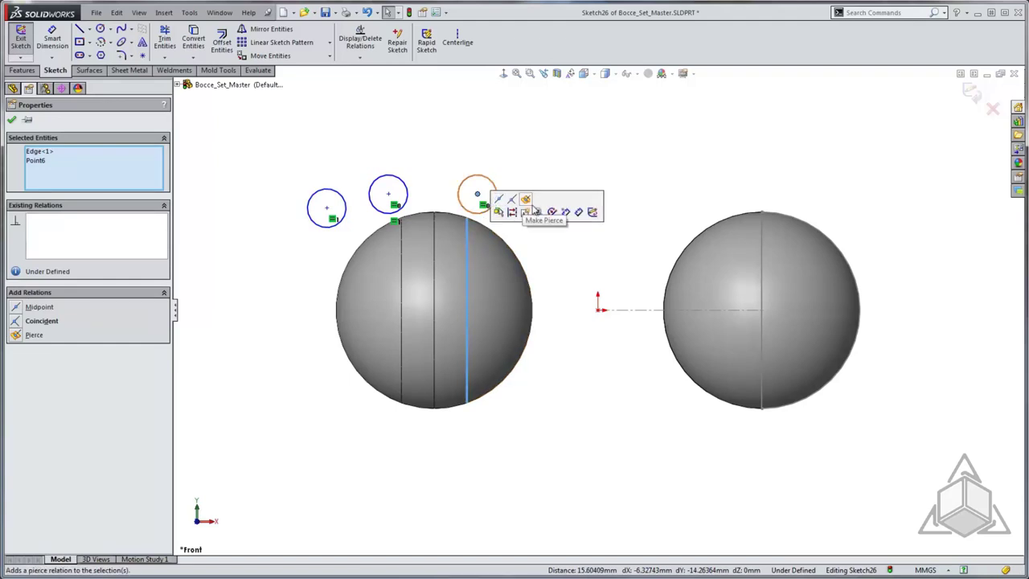
left_click(527, 200)
left_click(435, 256)
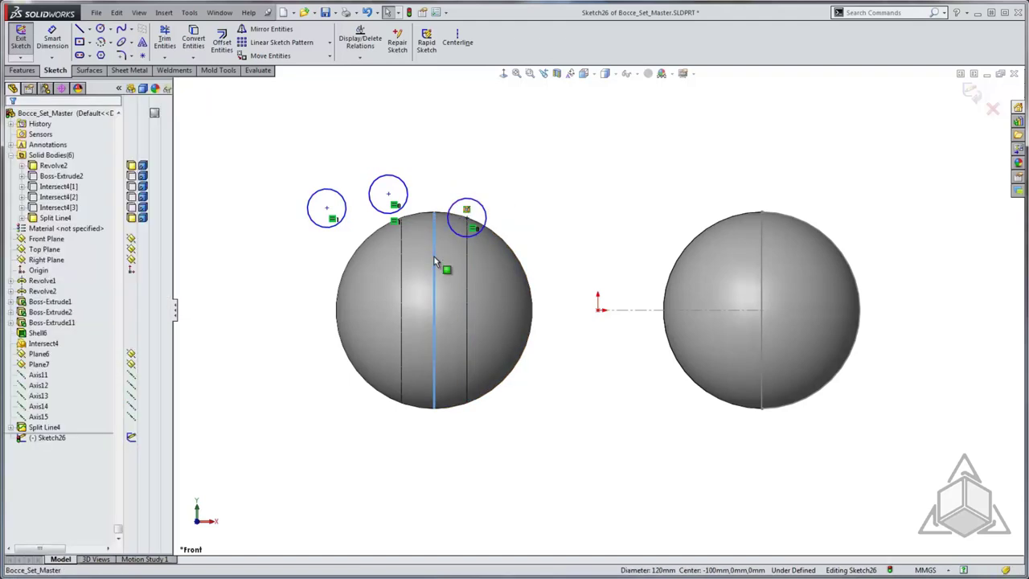
left_click(390, 195)
left_click(435, 229, "ctrl")
left_click(448, 152)
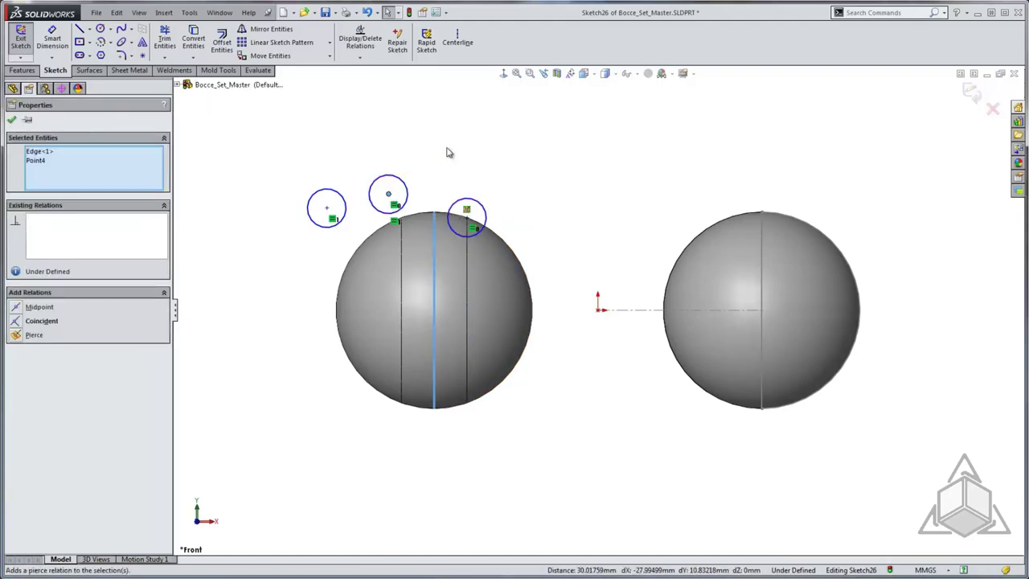
left_click(401, 256)
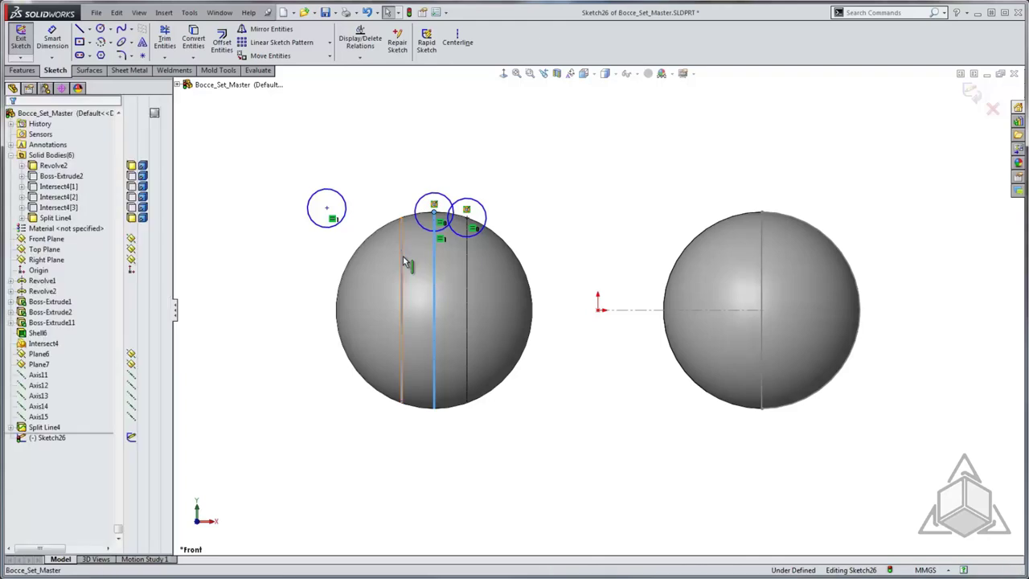
left_click(326, 208, "ctrl")
left_click(477, 167)
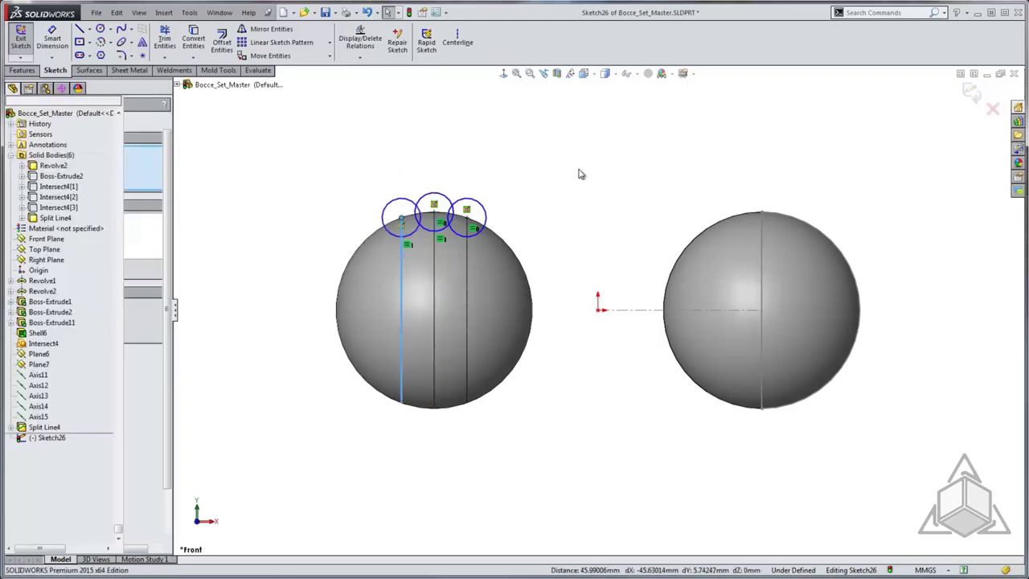
Dimension the rightmost of the three circles with a diameter of 2 mm.
right_click_drag(555, 202, 567, 112)
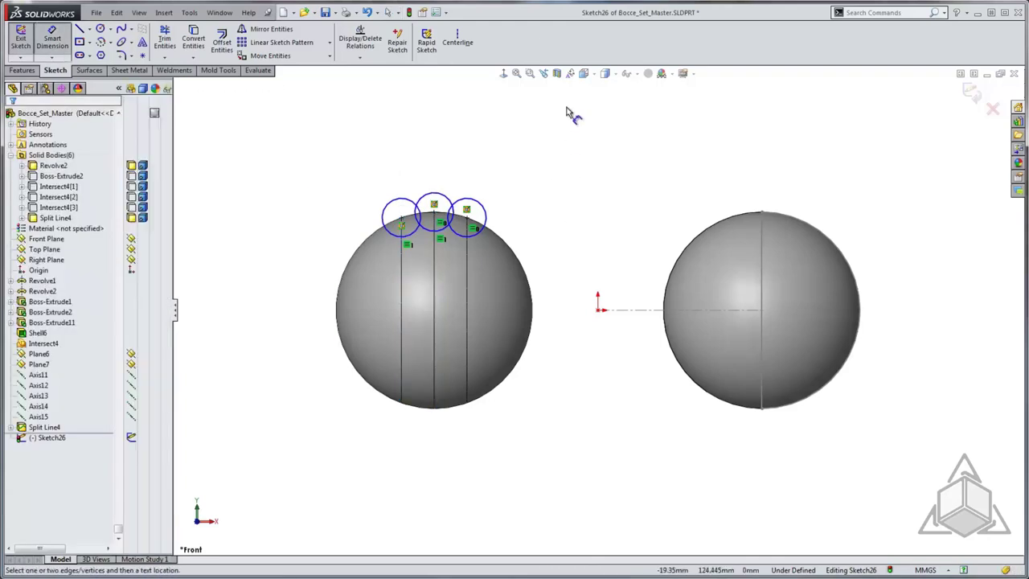
left_click(486, 216)
left_click(567, 157)
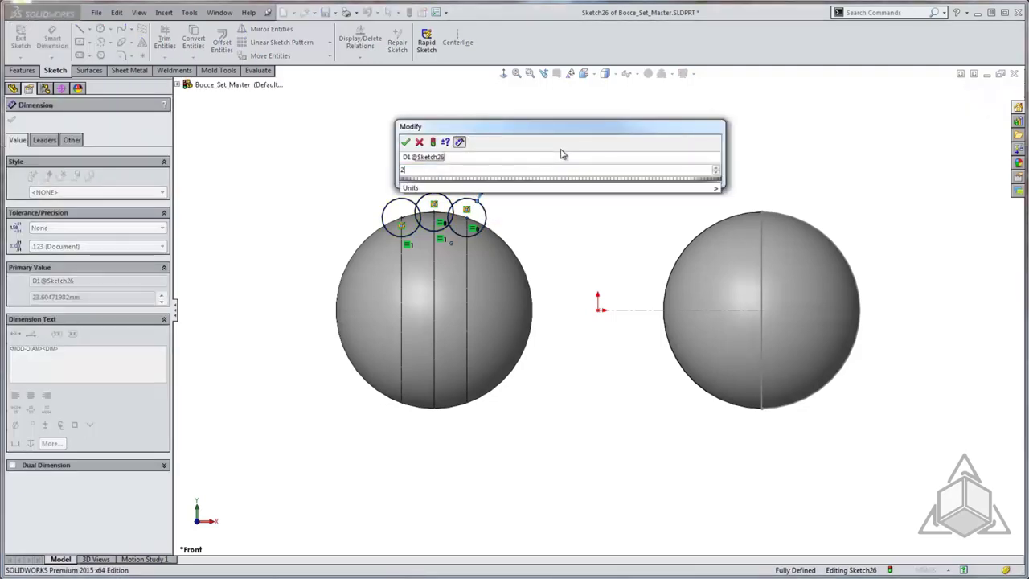
type("2")
key("Return")
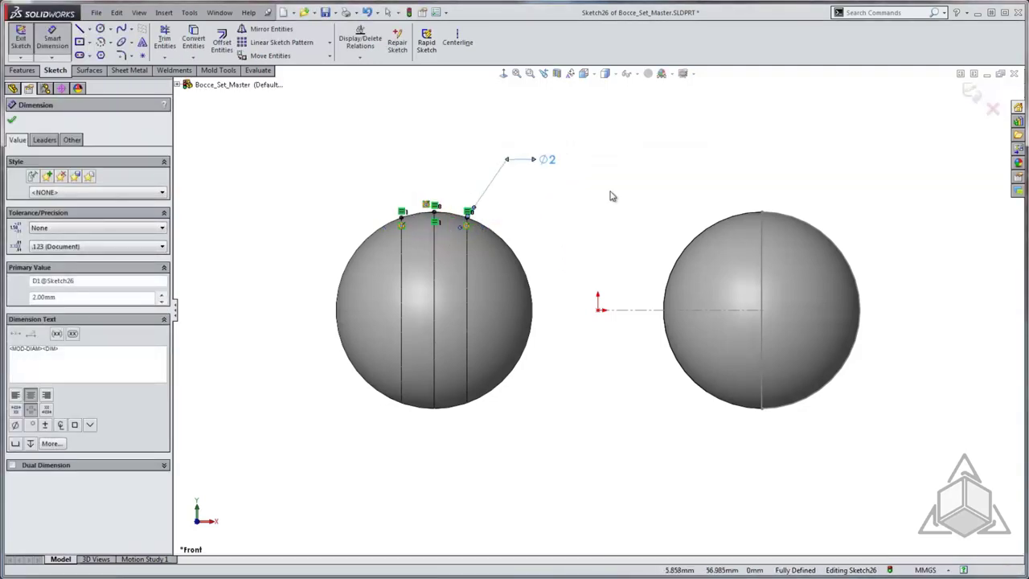
key("Escape")
key("Escape")
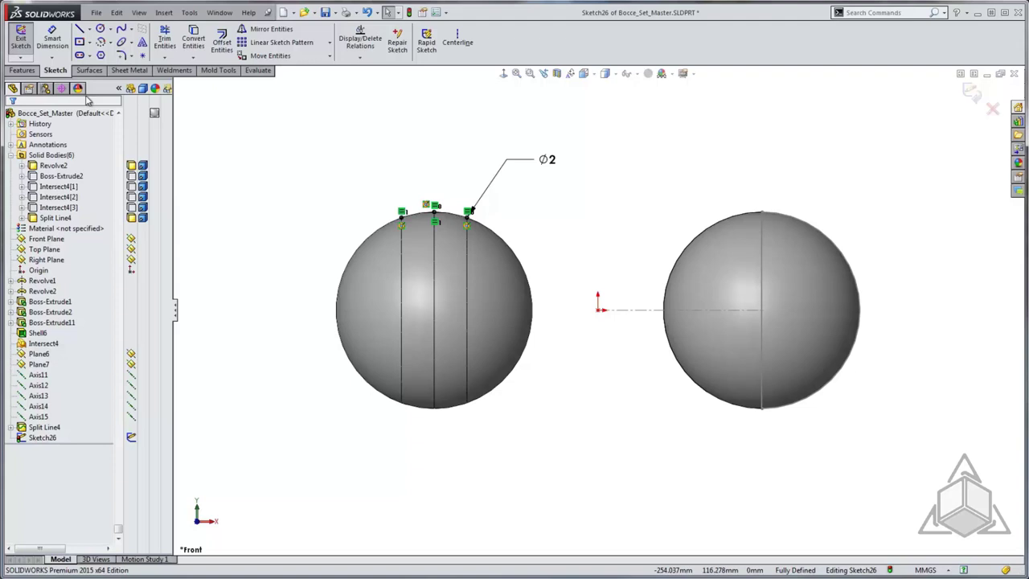
Finish the circle sketch and set up a boss sweep of its three circles along the leftmost split-line edge on the left ball.
left_click(20, 38)
left_click(278, 172)
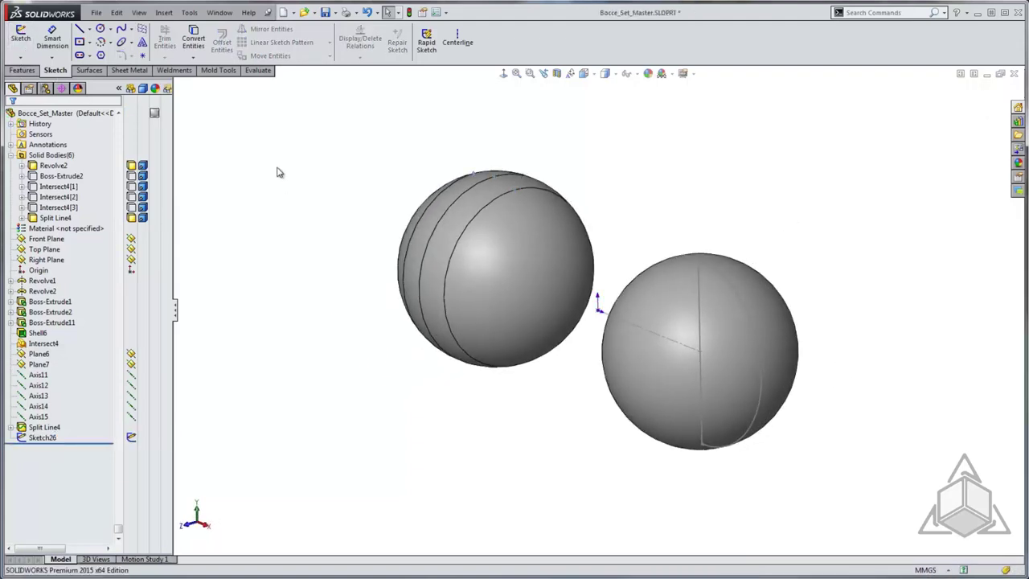
left_click(22, 70)
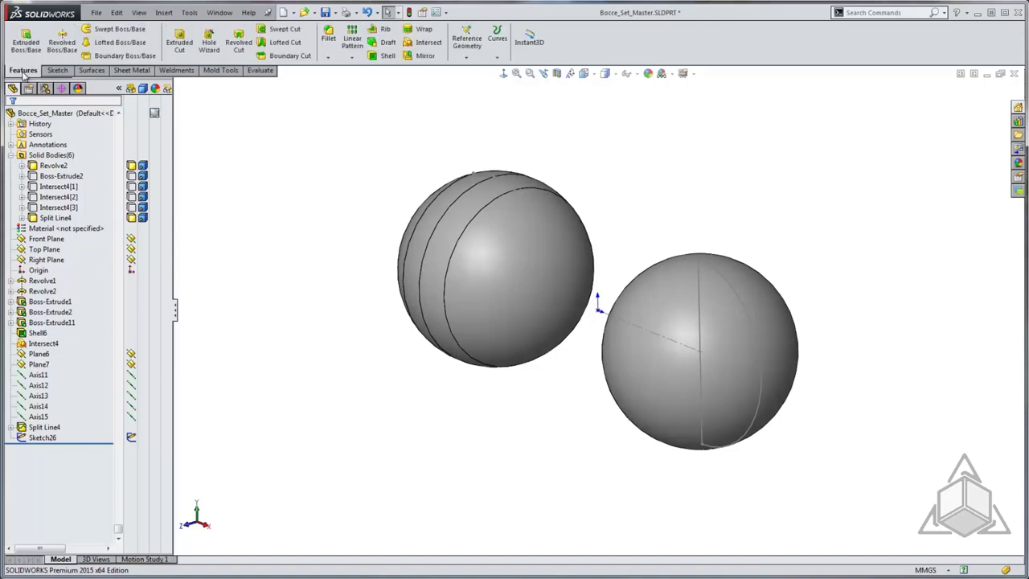
left_click(112, 29)
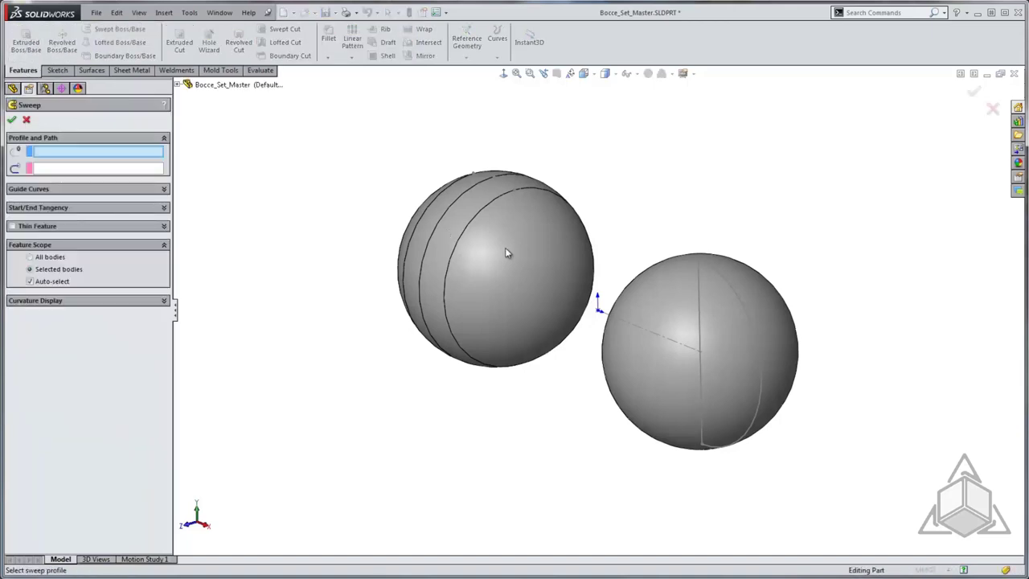
left_click(513, 191)
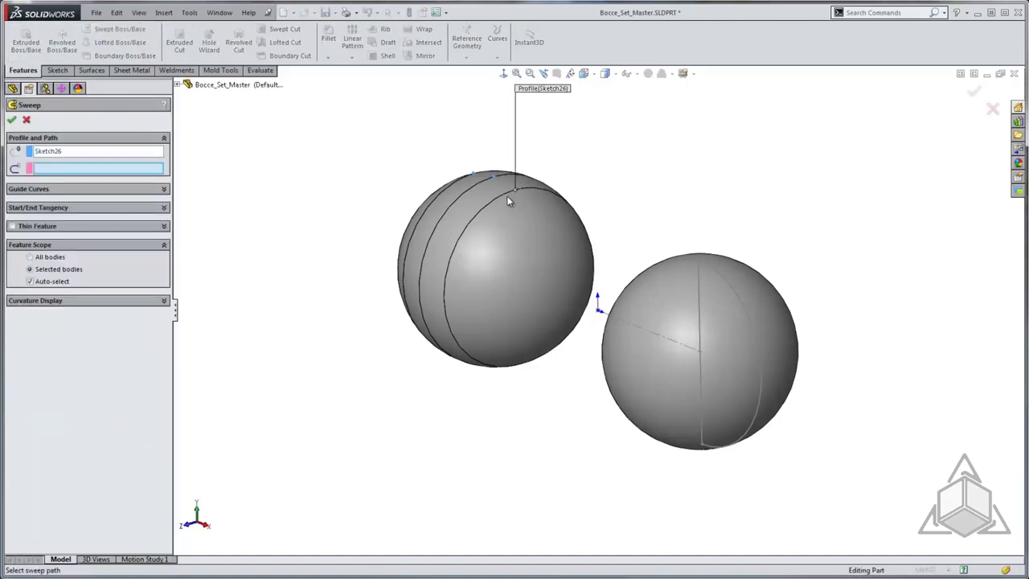
left_click(507, 195)
left_click(508, 197)
left_click(485, 178)
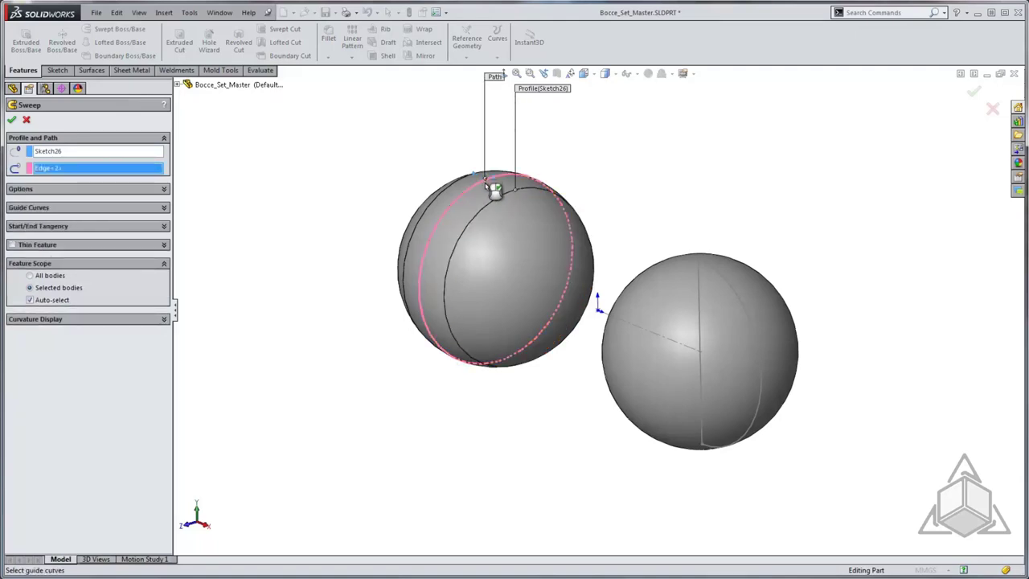
left_click(482, 194)
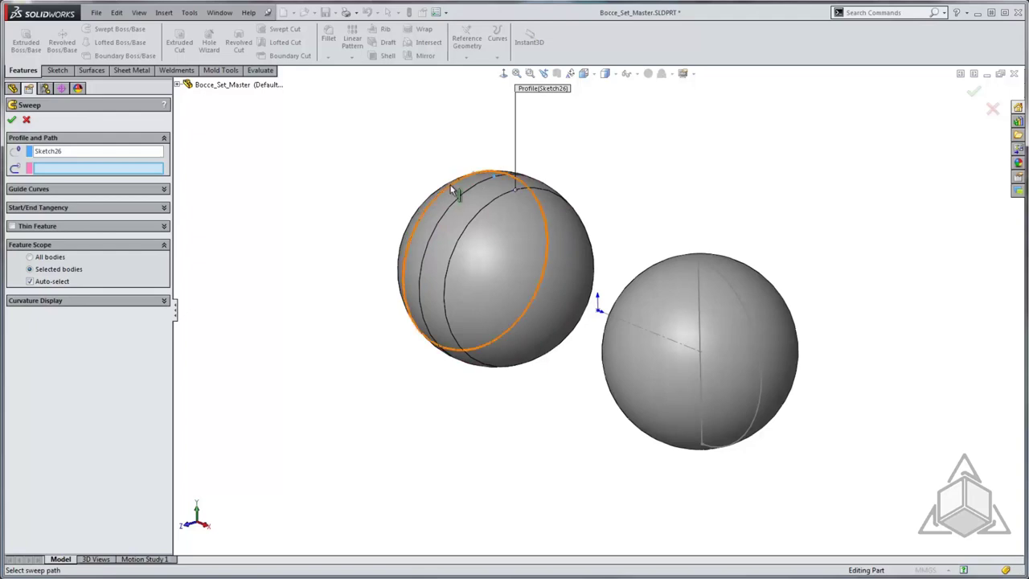
left_click(449, 185)
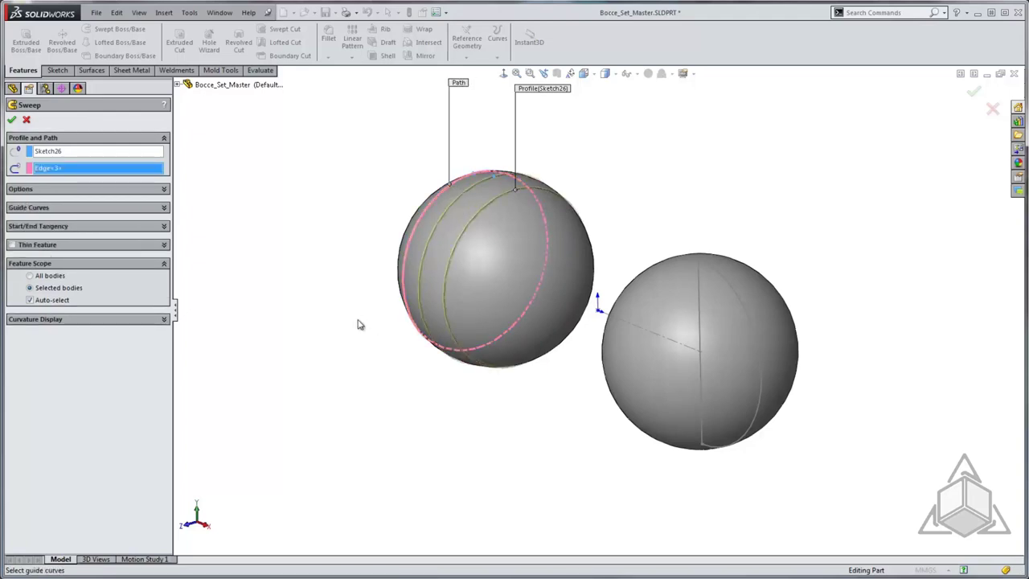
Turn off merging the result for the sweep and create the three rings as separate bodies.
left_click(56, 190)
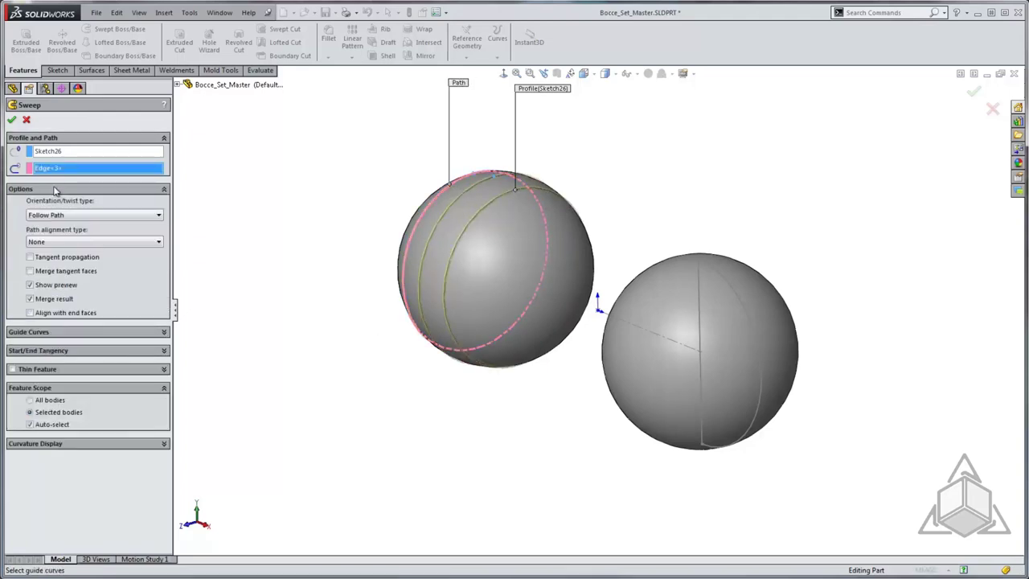
left_click(48, 299)
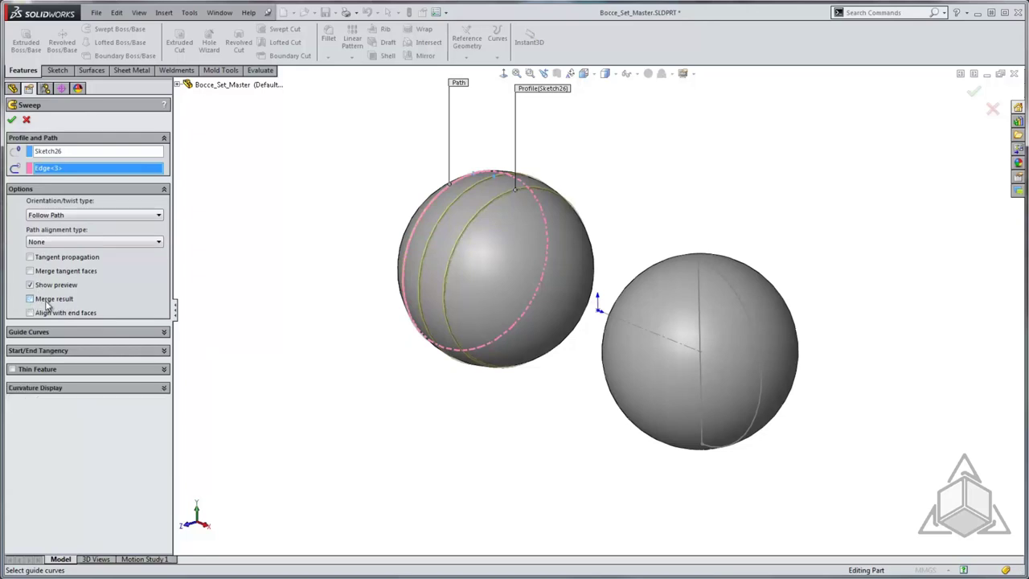
left_click(12, 121)
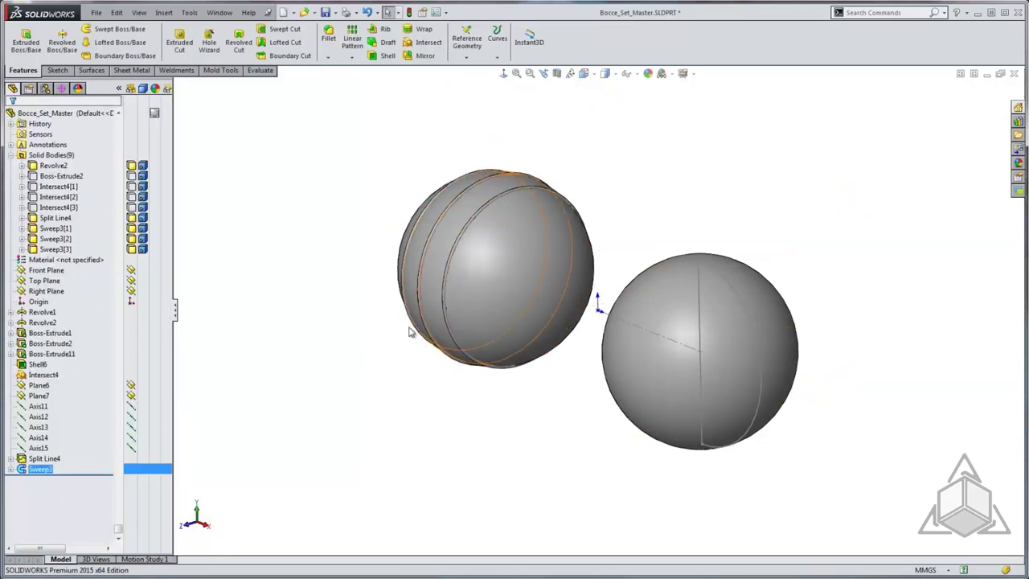
Start a circular pattern of bodies instead of features and select the three swept ring bodies on the left ball.
left_click(351, 56)
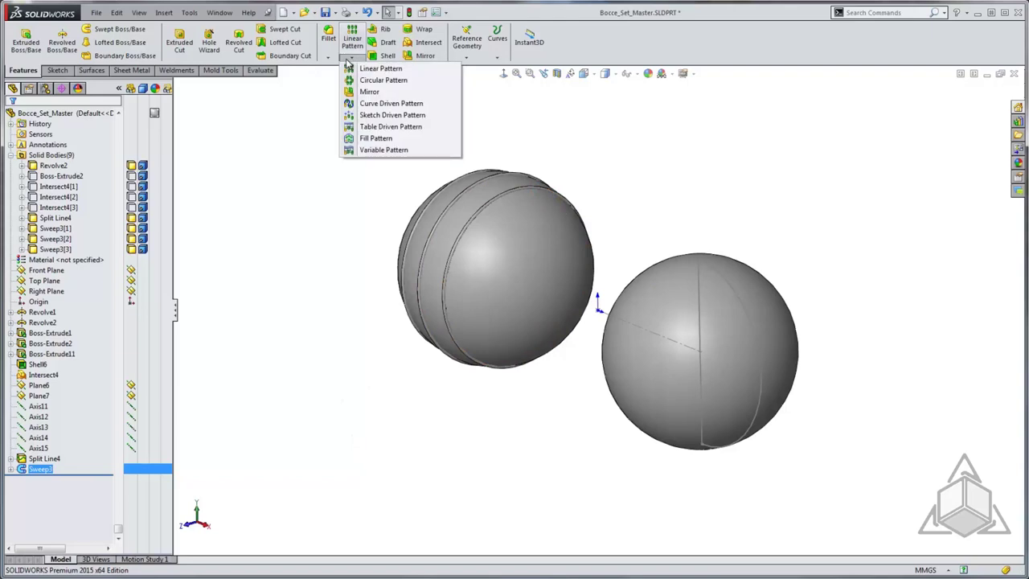
left_click(358, 90)
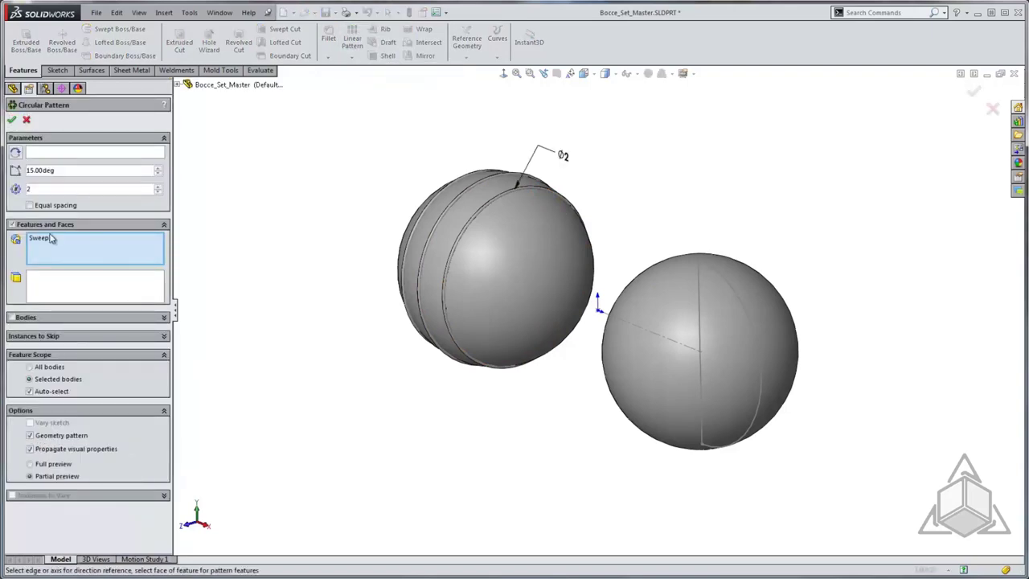
left_click(26, 225)
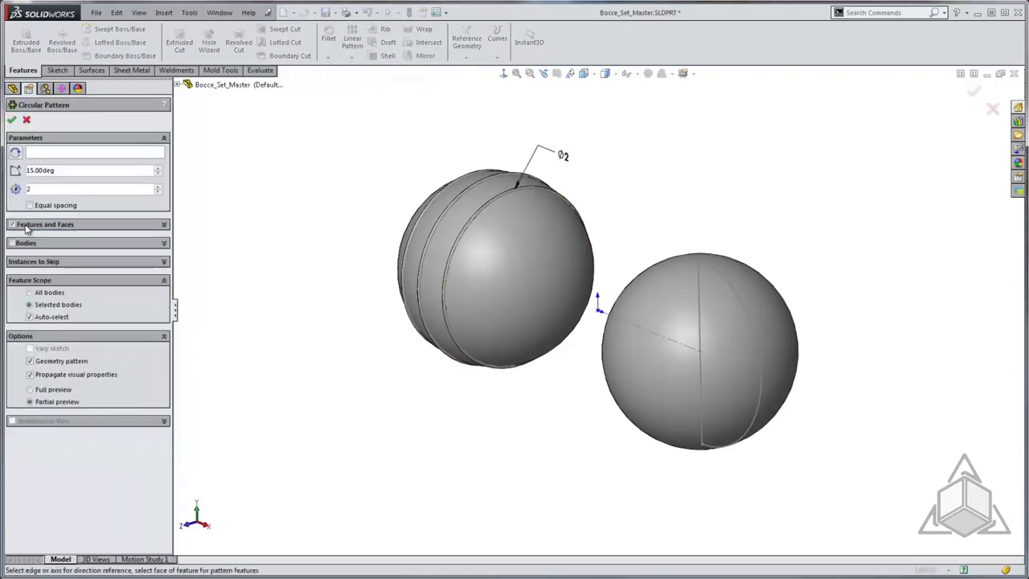
left_click(14, 244)
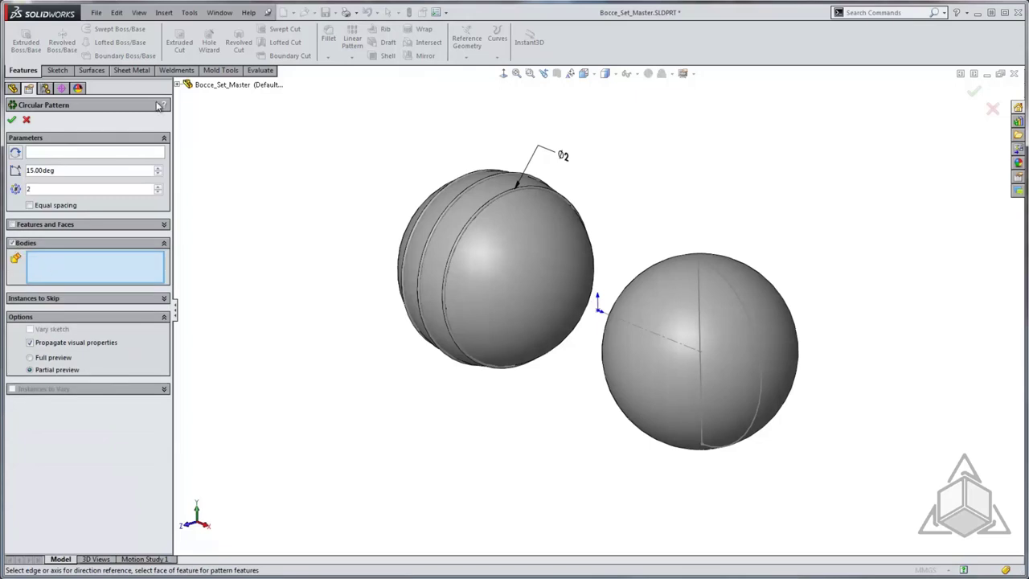
left_click(178, 85)
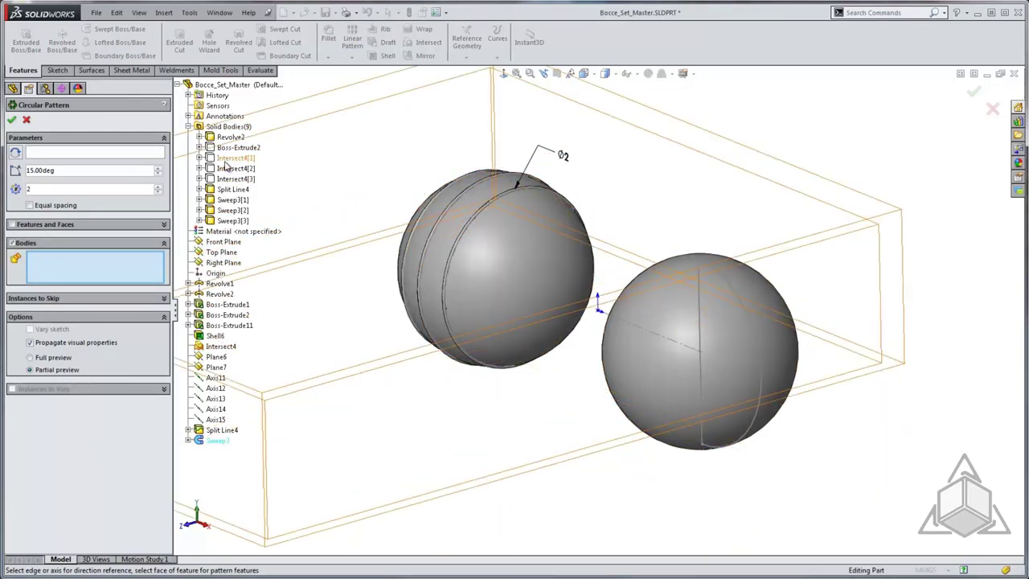
left_click(230, 200)
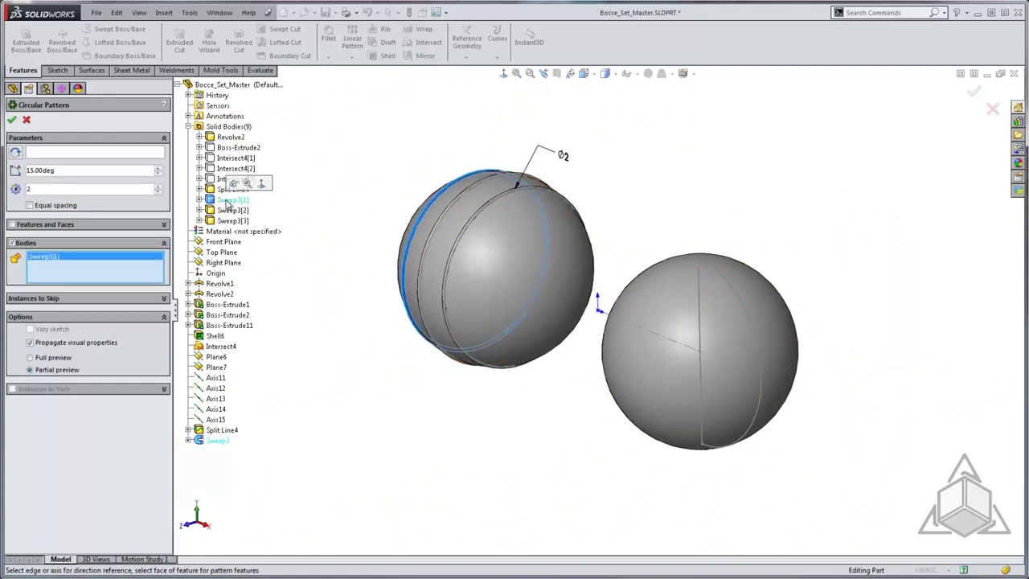
left_click(228, 211)
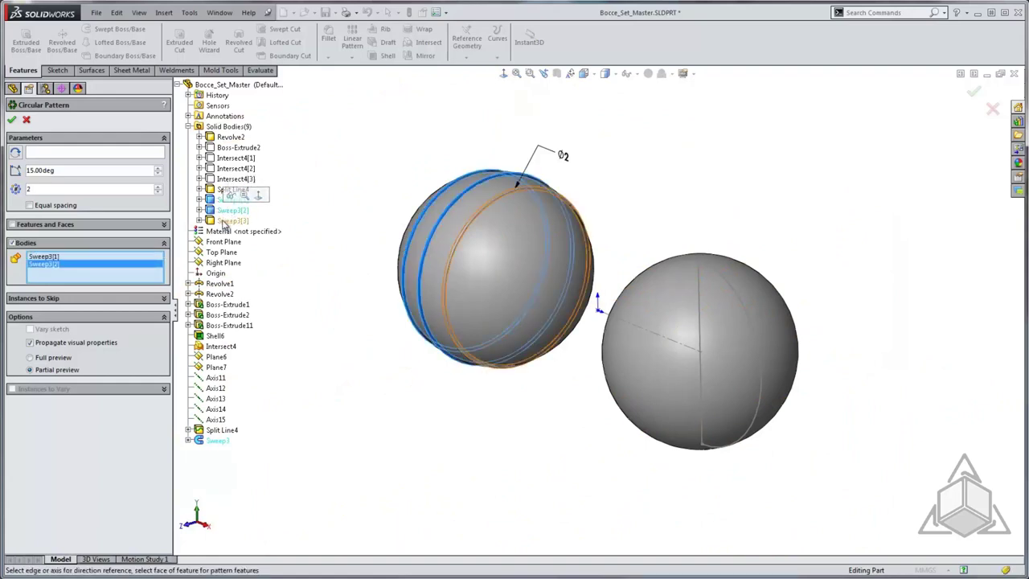
left_click(219, 221)
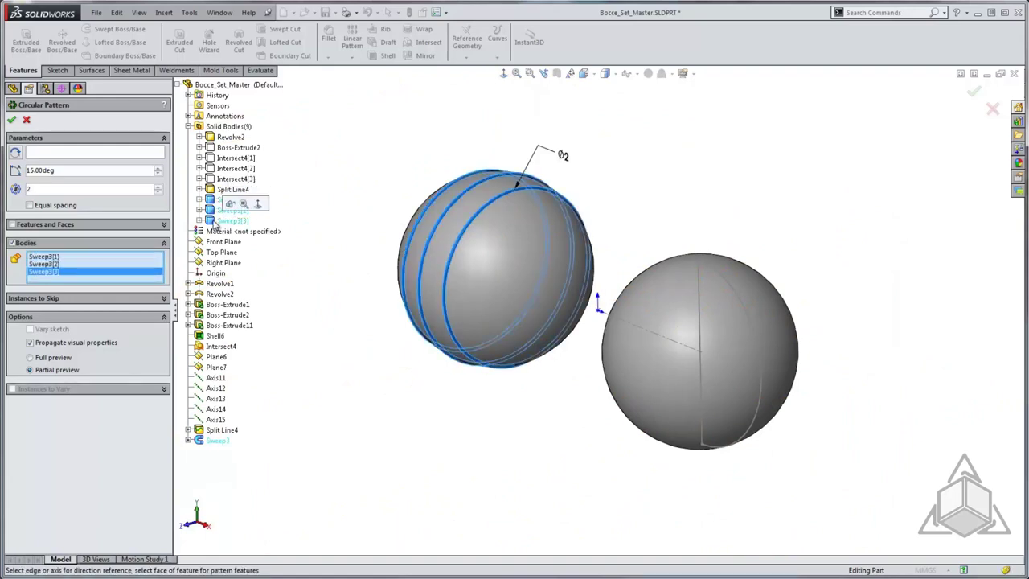
Pattern the three rings around Axis14 with 90° spacing and 2 instances.
left_click(68, 154)
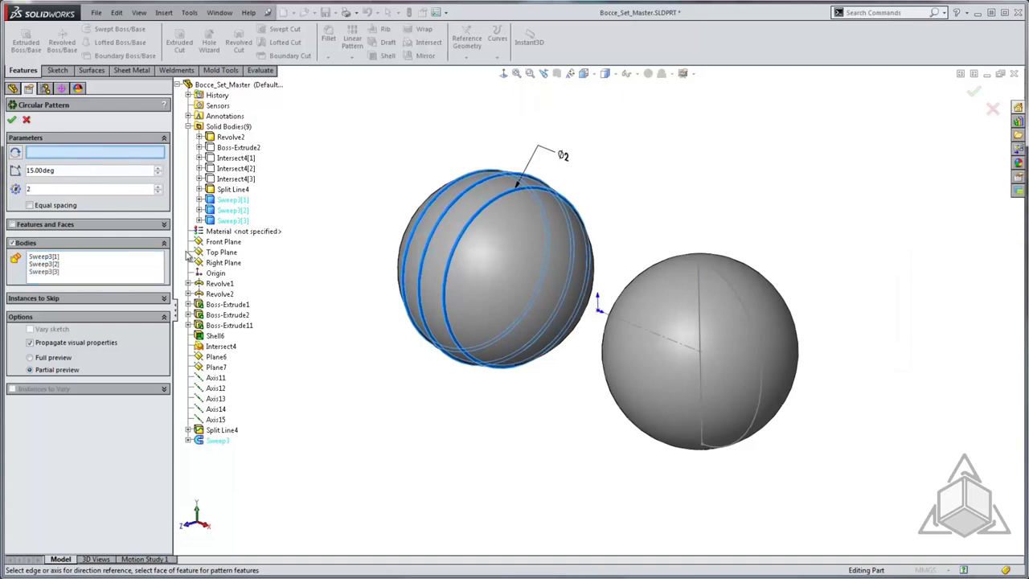
left_click(214, 409)
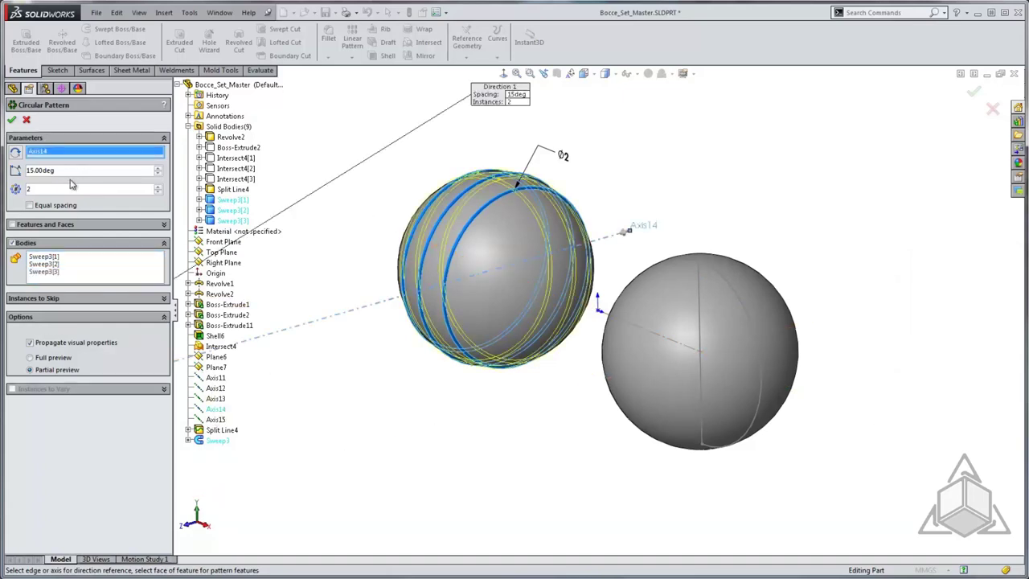
type("90")
key("Return")
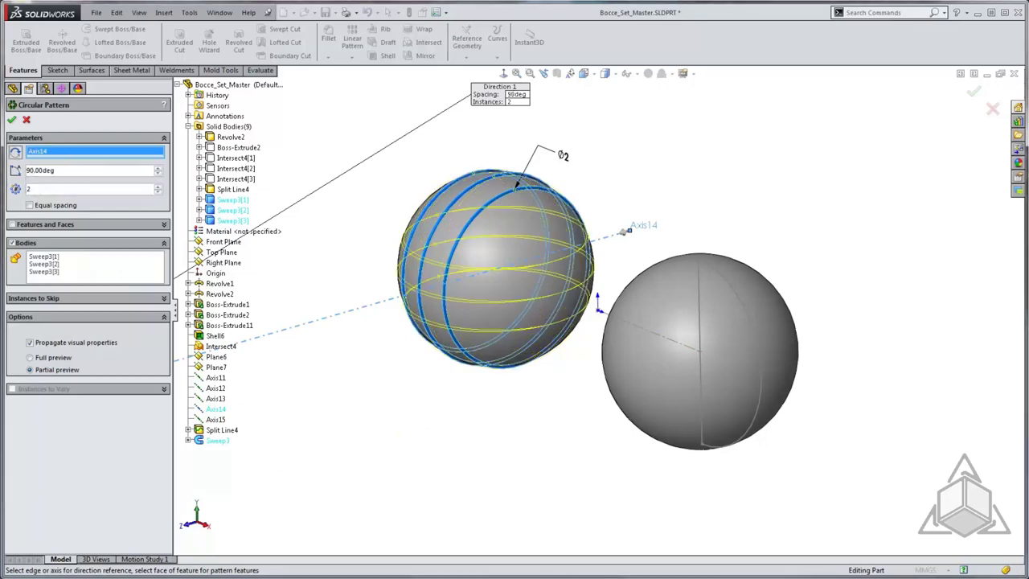
left_click(12, 121)
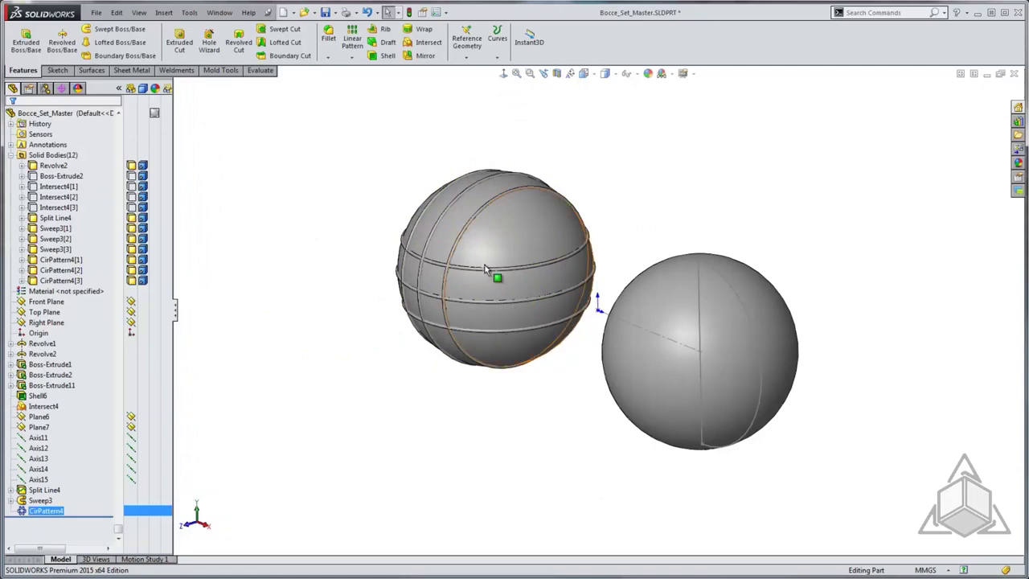
left_click(519, 439)
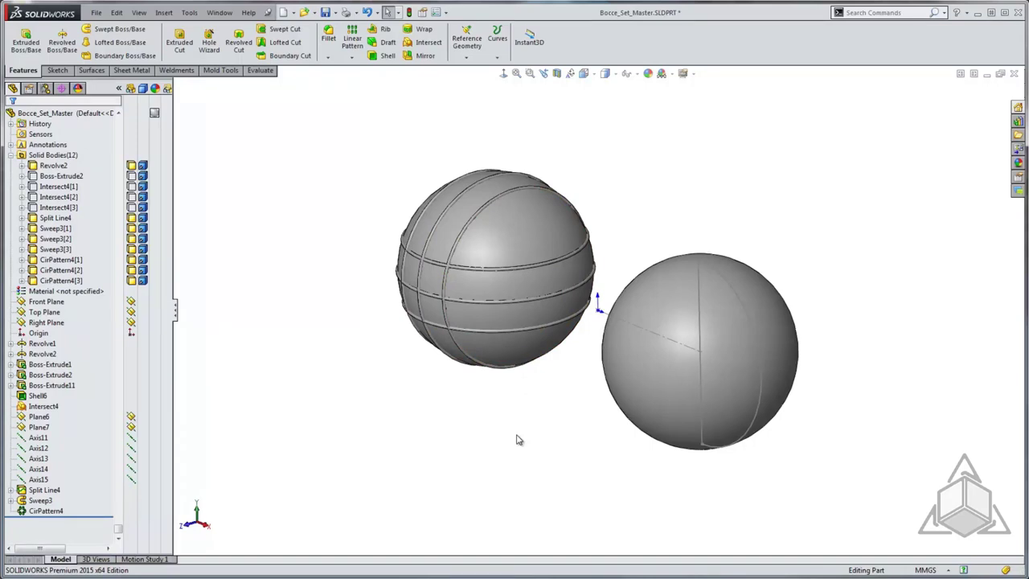
Start a sketch on the Front Plane and draw a circle centred on the right ball, about 20 mm inside its outline.
left_click(52, 322)
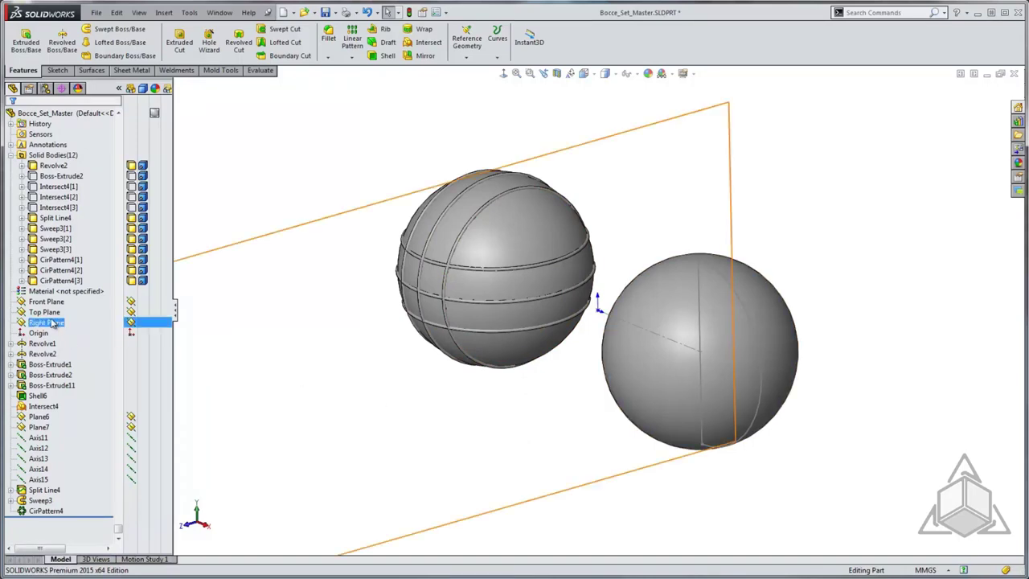
left_click(48, 301)
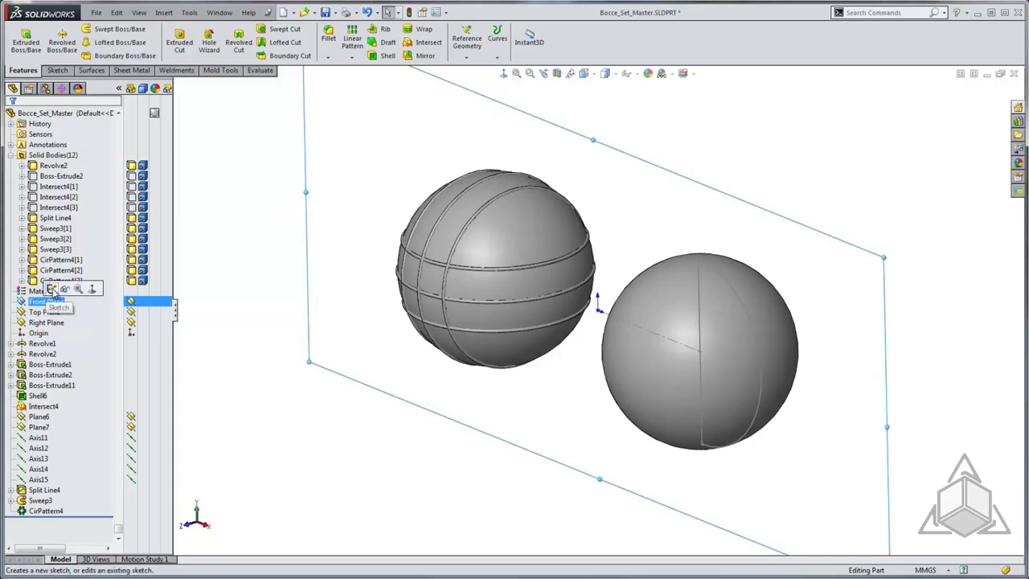
left_click(51, 289)
key("c")
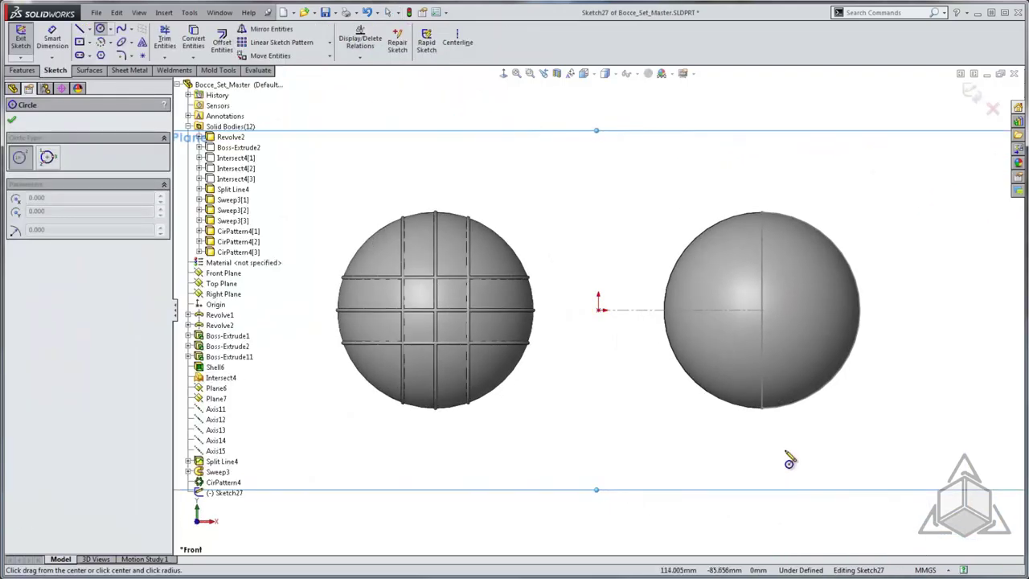
left_click(763, 310)
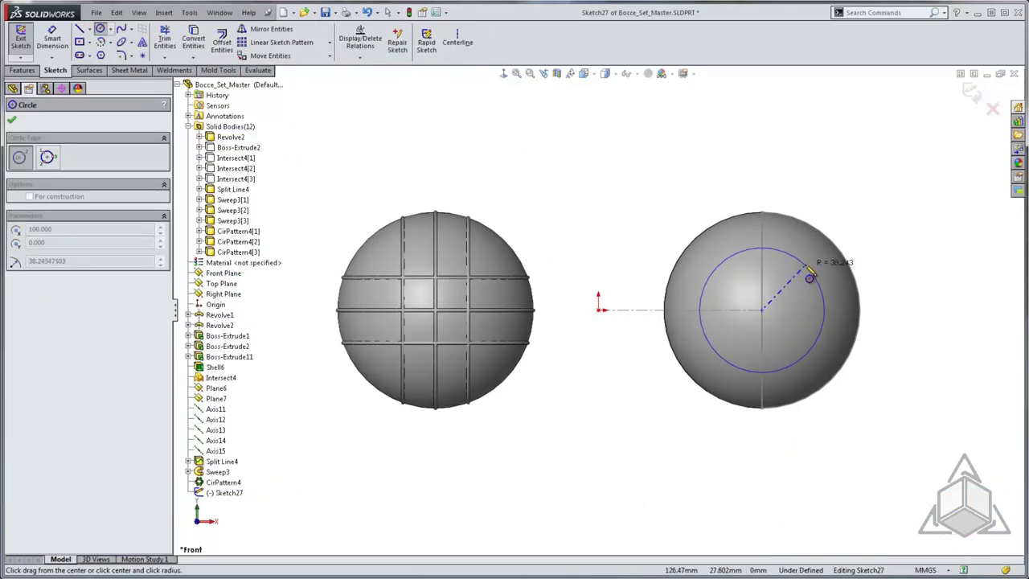
left_click(812, 278)
Dimension the gap between the circle and the right ball's outer arc as 20 mm.
right_click_drag(911, 424, 912, 386)
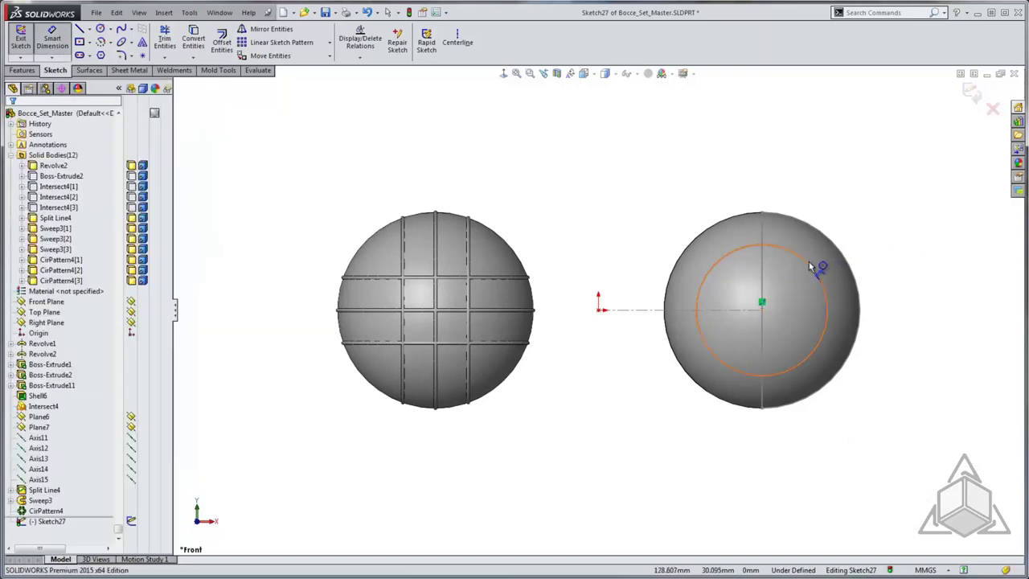
left_click(811, 267)
left_click(890, 162)
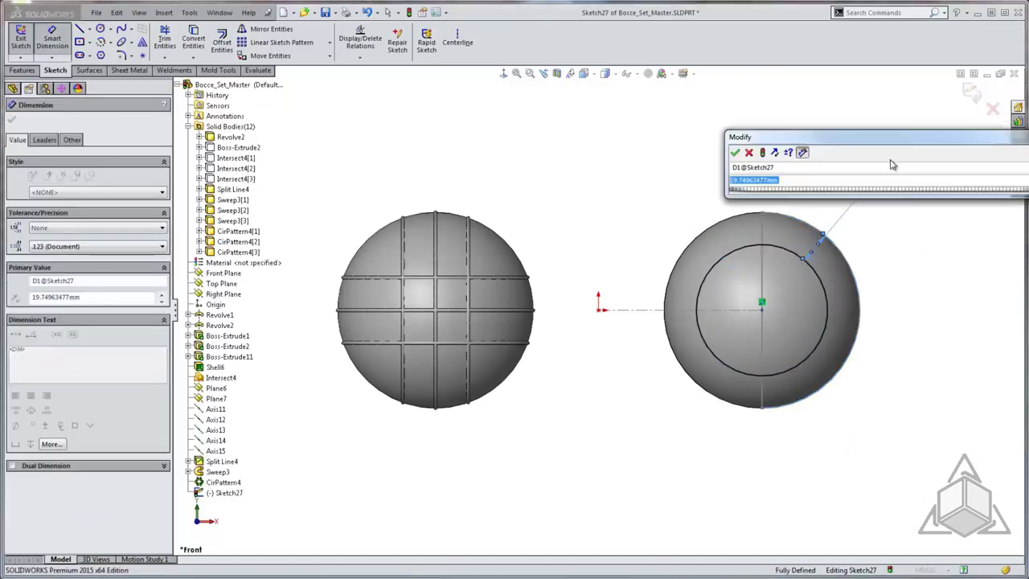
type("20")
key("Return")
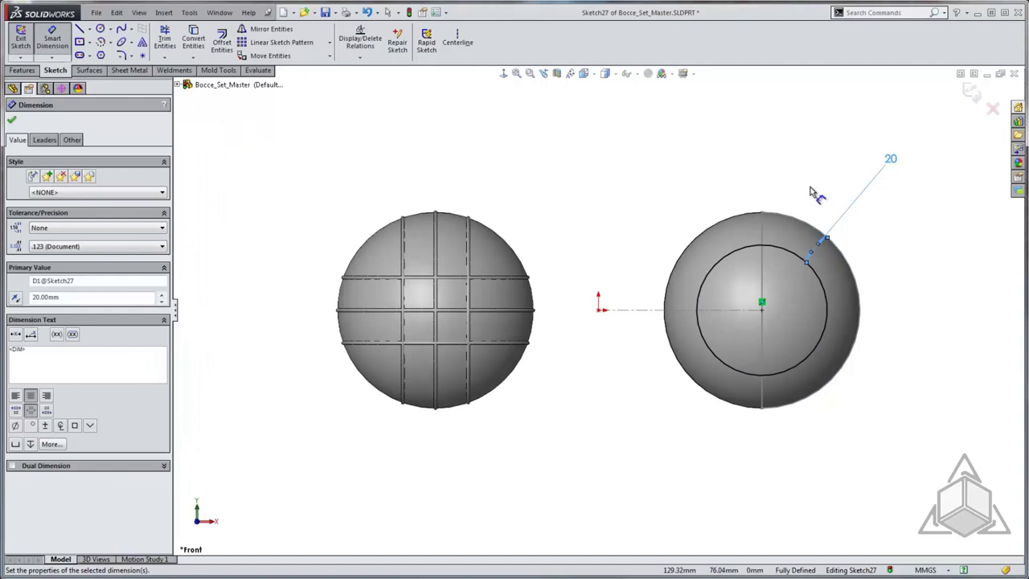
Project the circle sketch as a split line onto the right ball's spherical face.
left_click(22, 71)
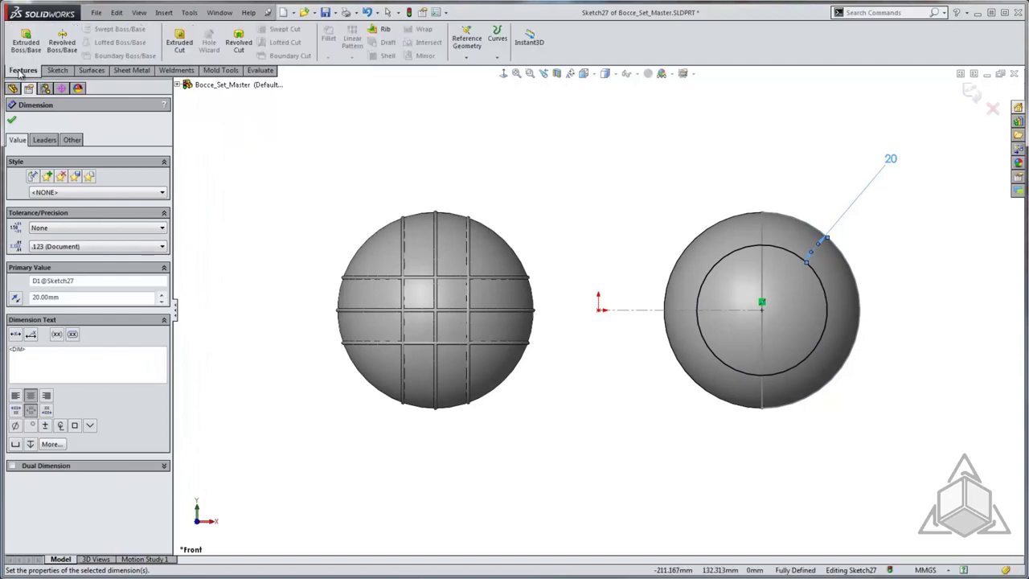
left_click(497, 38)
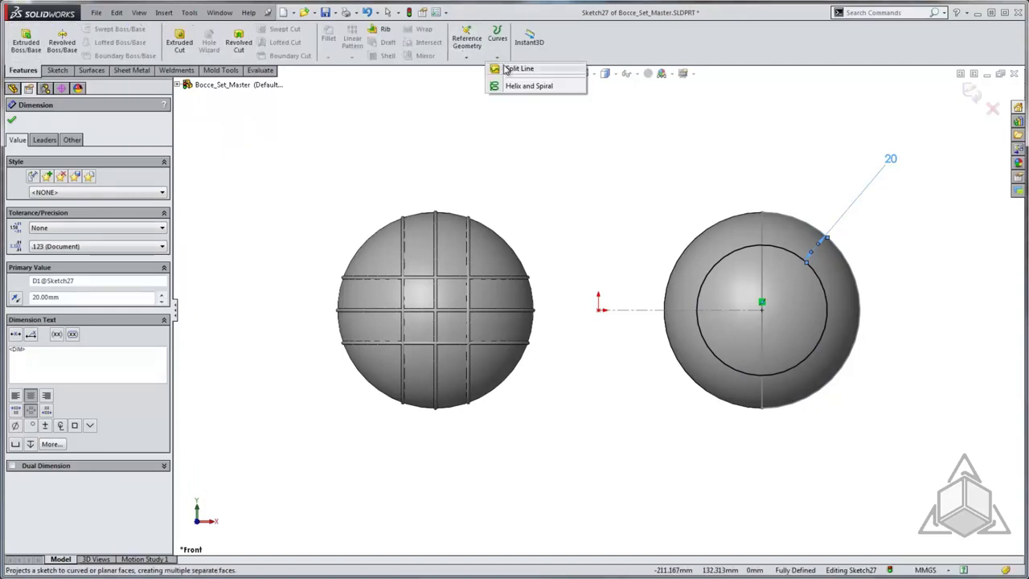
left_click(513, 69)
middle_click_drag(809, 156, 770, 216)
left_click(686, 266)
key("Return")
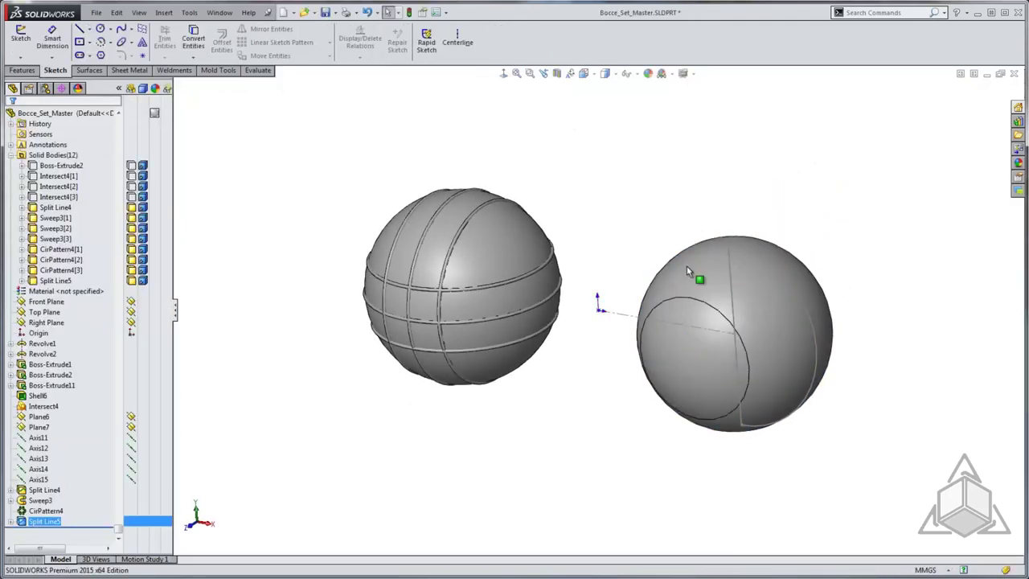
Hide the sketch that runs vertically through the right ball.
middle_click_drag(687, 266, 705, 316)
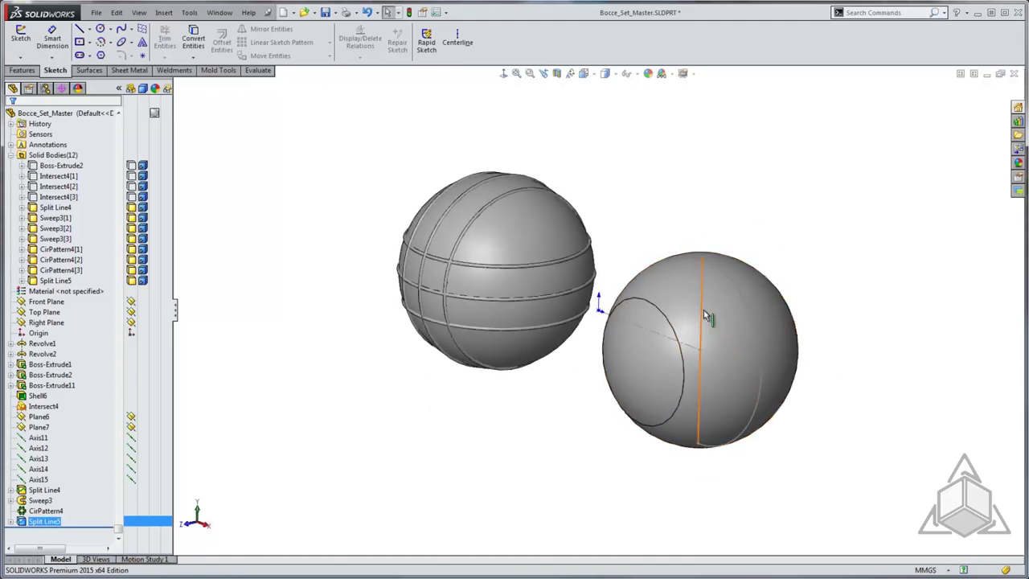
right_click(704, 316)
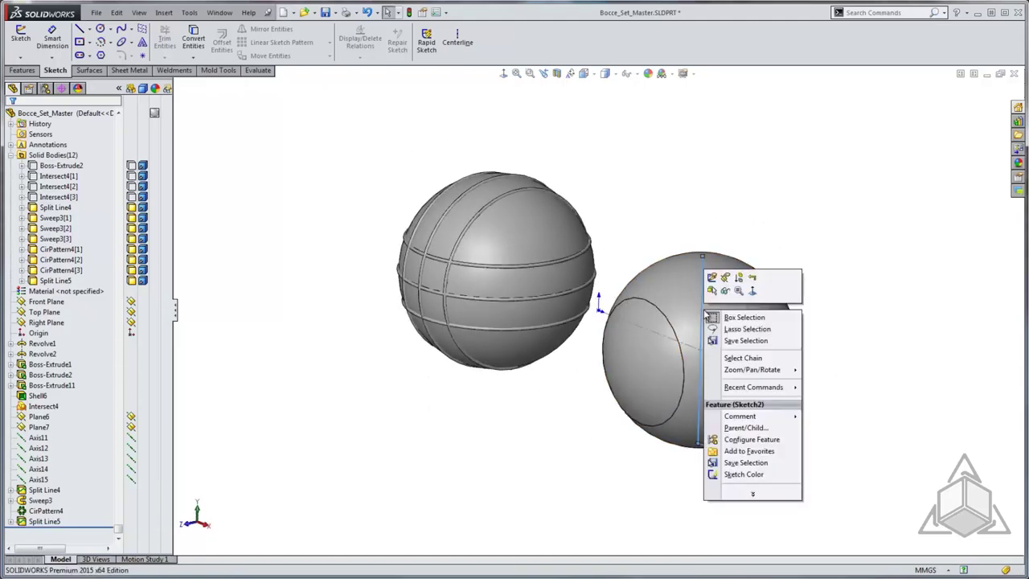
left_click(743, 281)
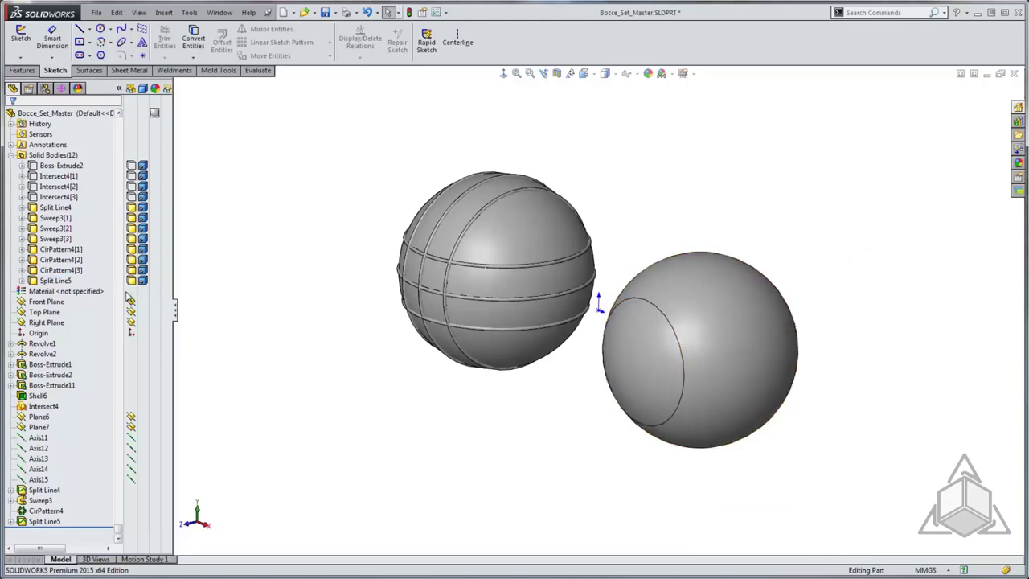
Start a sketch on Plane7 and draw two circles, about 31 mm and 27 mm in diameter, on opposite sides outside the ball.
left_click(37, 428)
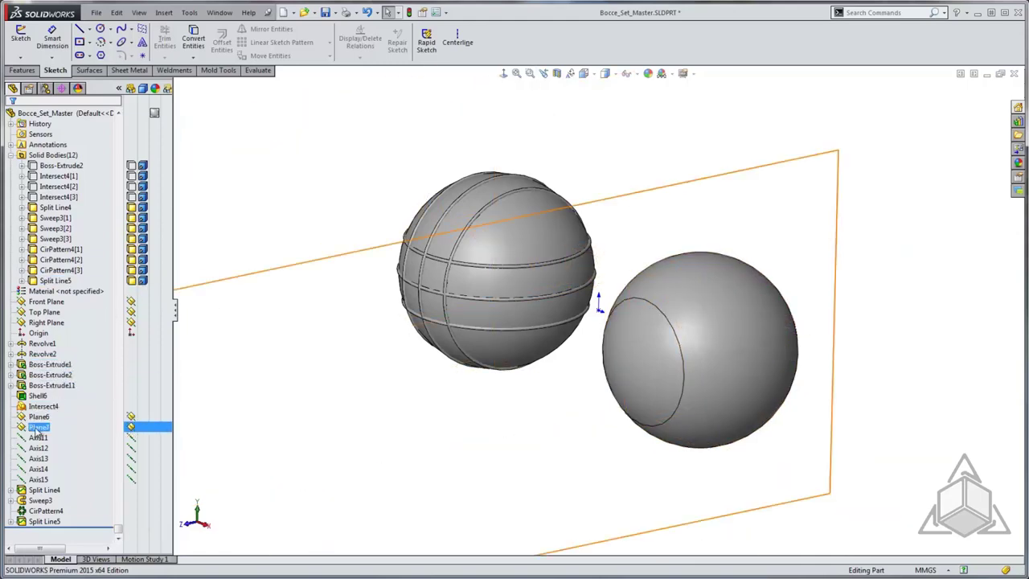
left_click(44, 416)
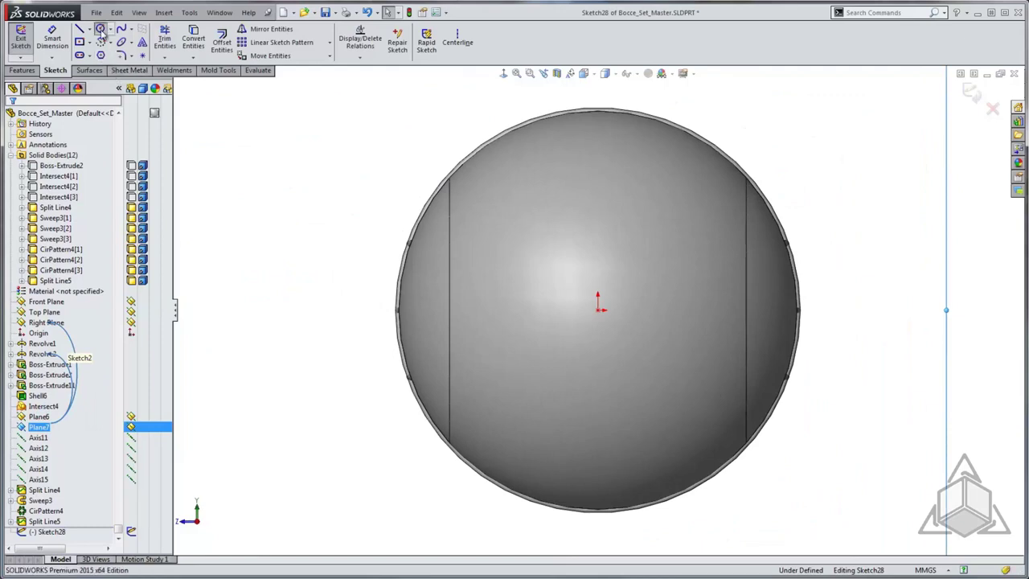
left_click(100, 30)
left_click_drag(331, 209, 382, 211)
left_click_drag(858, 226, 905, 228)
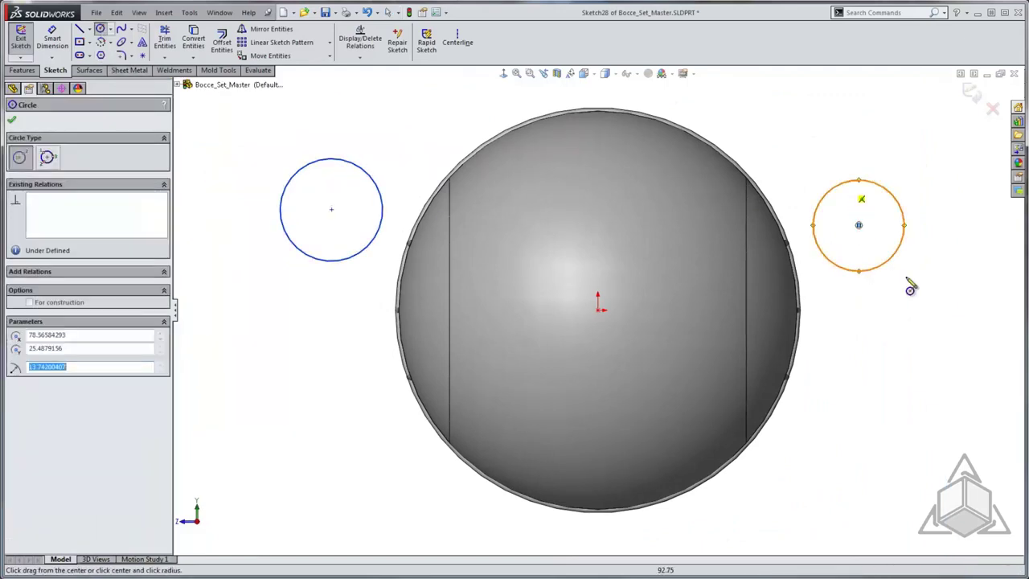
key("Escape")
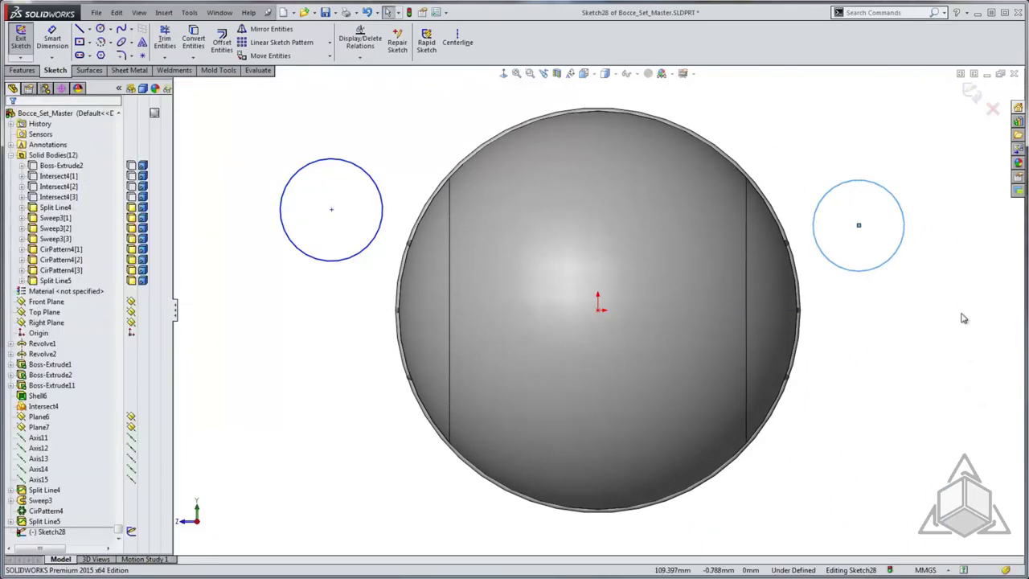
Add an Equal relation between the two sketched circles.
left_click_drag(964, 319, 247, 123)
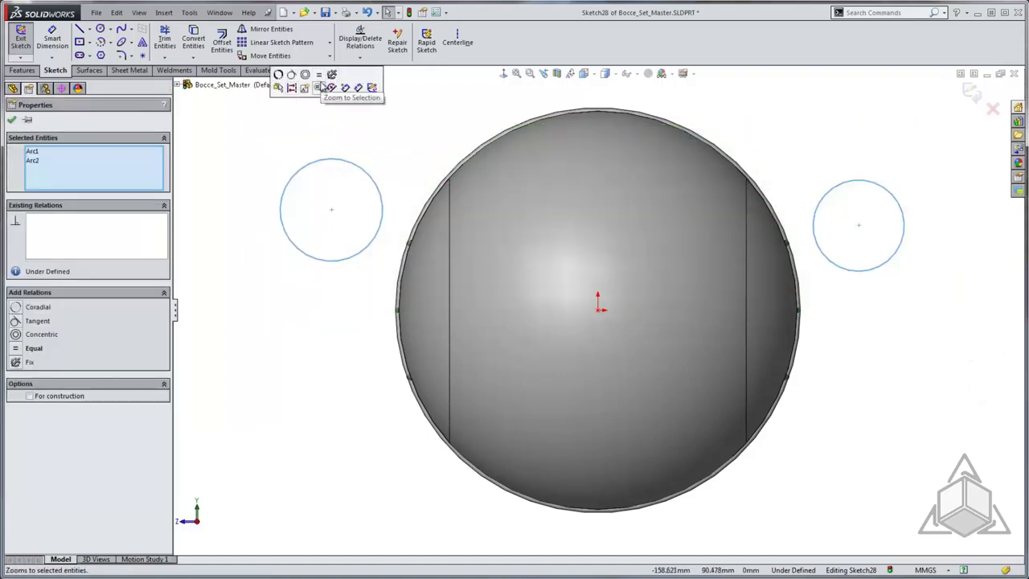
left_click(319, 74)
left_click(368, 143)
Add Pierce relations between each circle's centre and the split-line edge on its side of the ball.
left_click(331, 209)
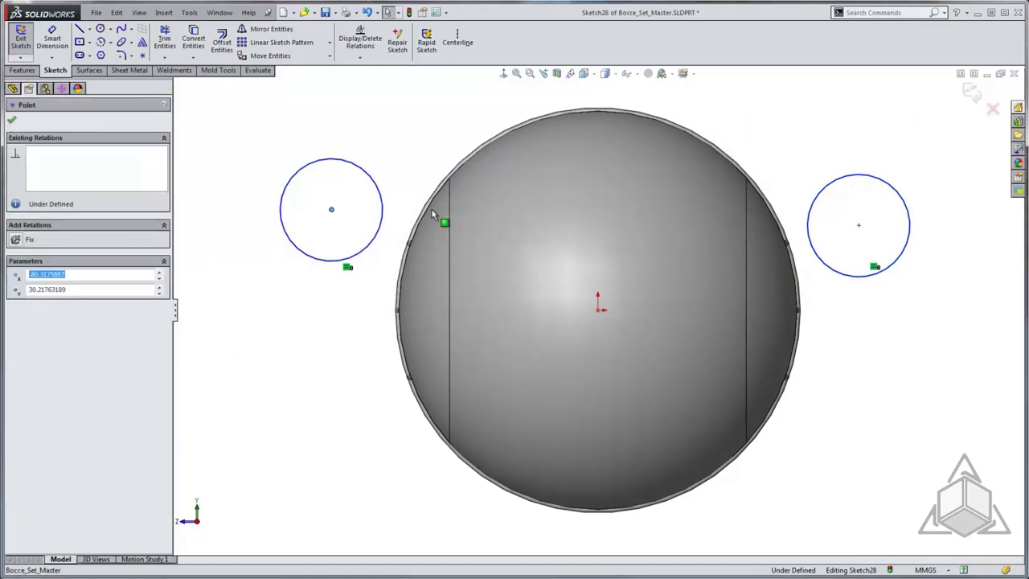
left_click(450, 210, "ctrl")
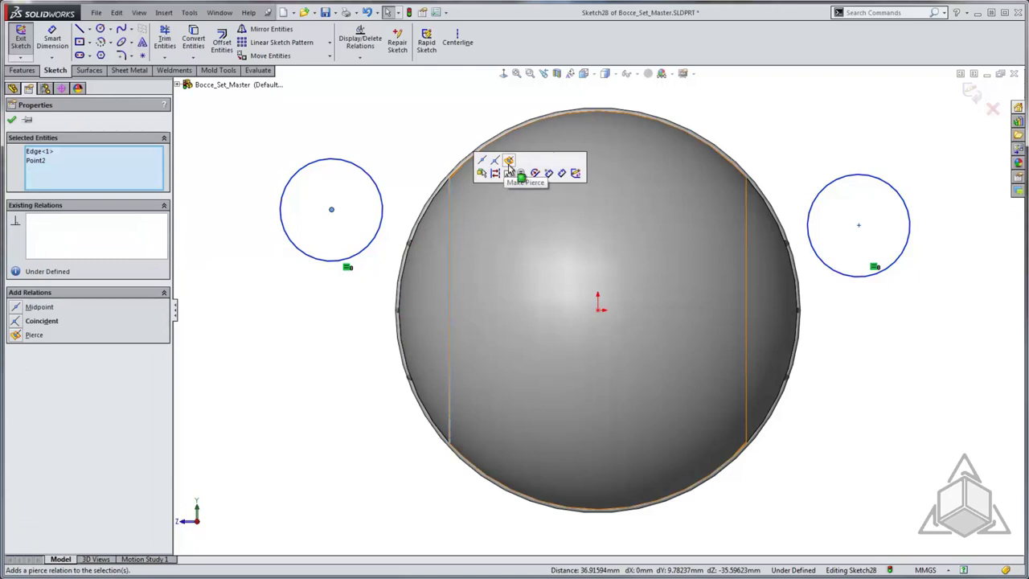
left_click(509, 166)
left_click(746, 242)
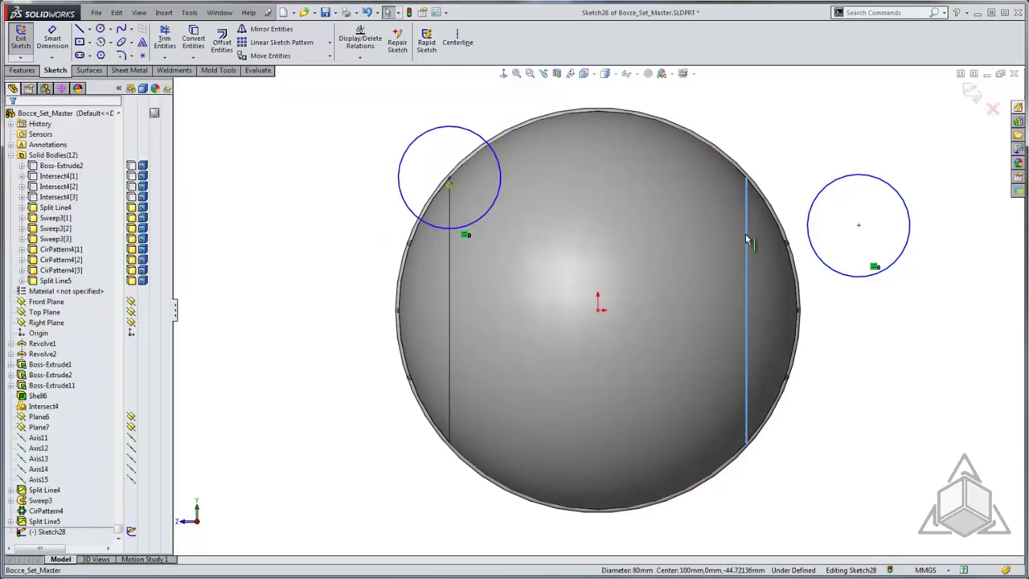
left_click(858, 225, "ctrl")
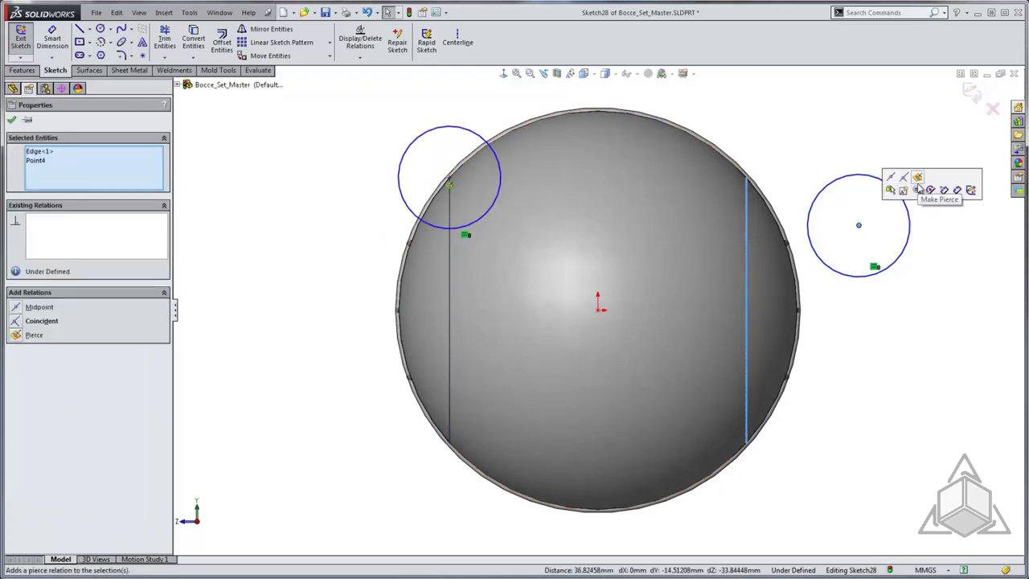
left_click(918, 190)
left_click(914, 298)
Dimension one of the equal circles to a 2 mm diameter and finish the sketch.
right_click_drag(918, 356, 925, 242)
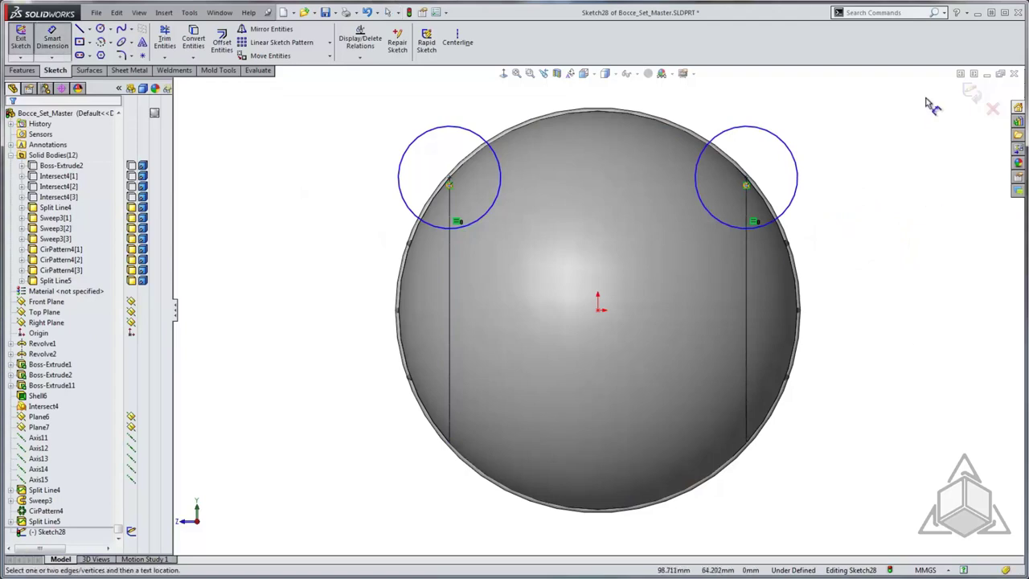
left_click(800, 178)
left_click(906, 126)
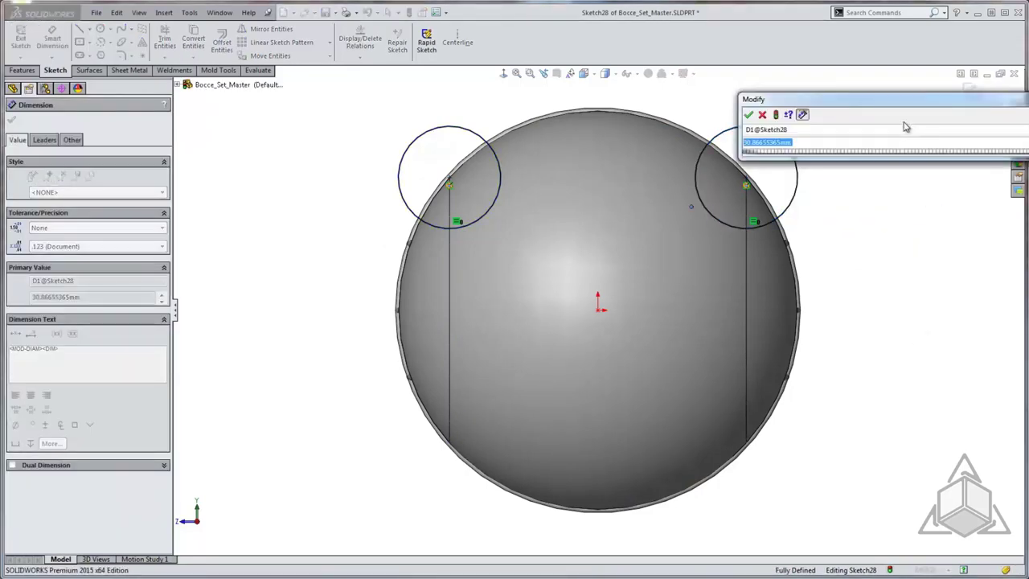
type("2")
key("Return")
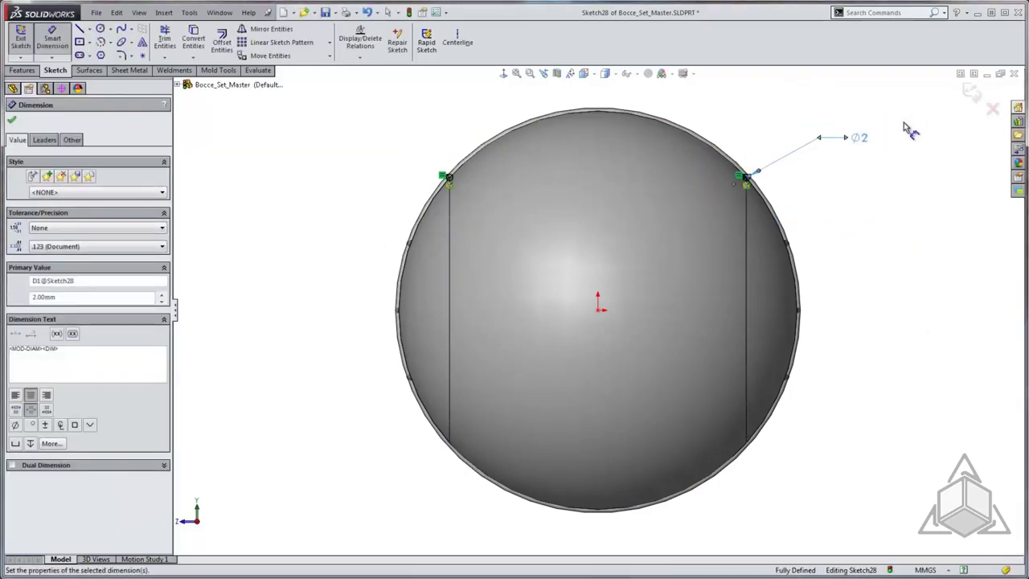
left_click(11, 46)
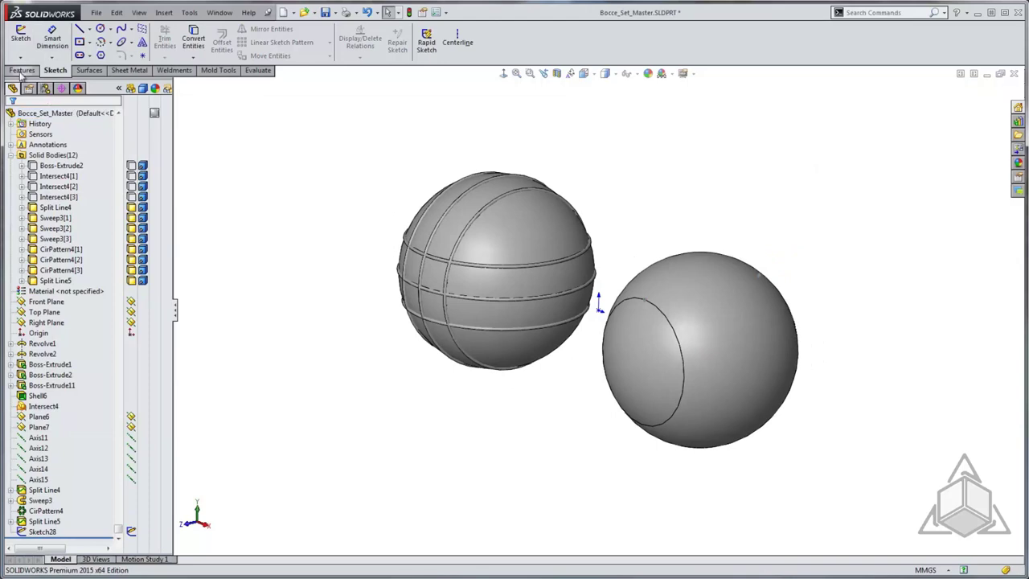
Set up a boss sweep of the two-circle sketch along the right ball's circular split edge, with Merge result turned off.
left_click(22, 70)
left_click(119, 30)
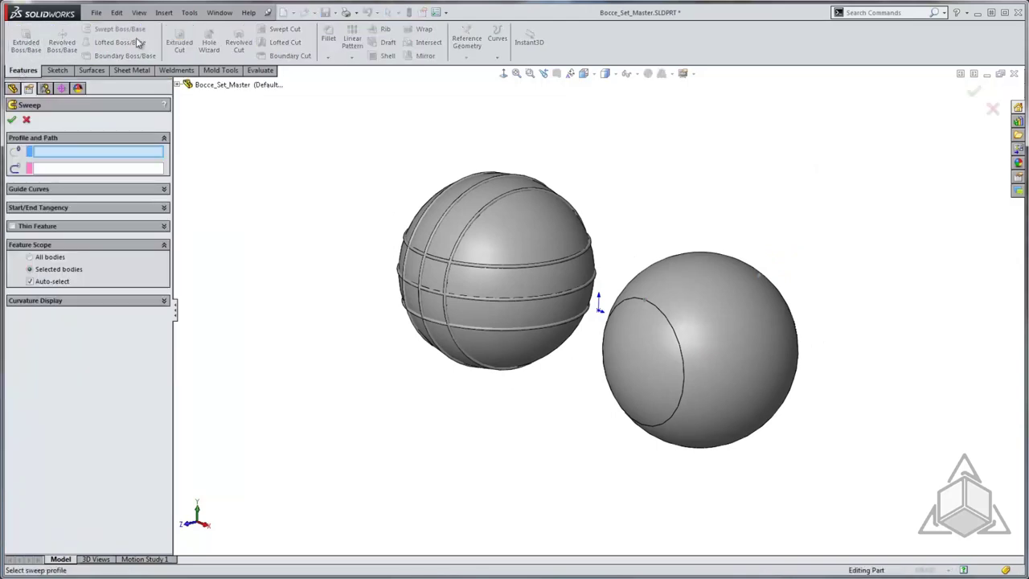
left_click(644, 303)
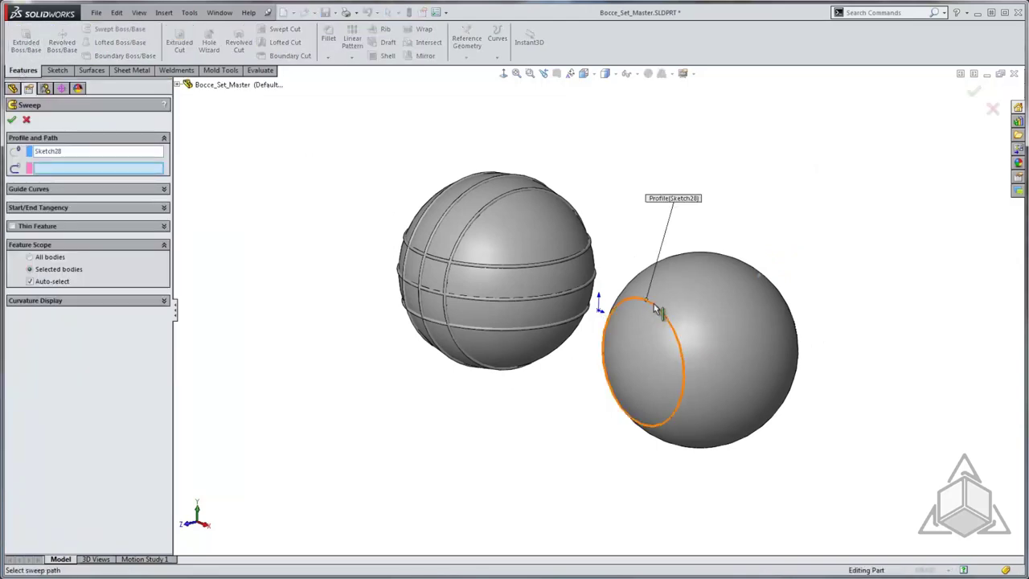
left_click(655, 306)
left_click(72, 190)
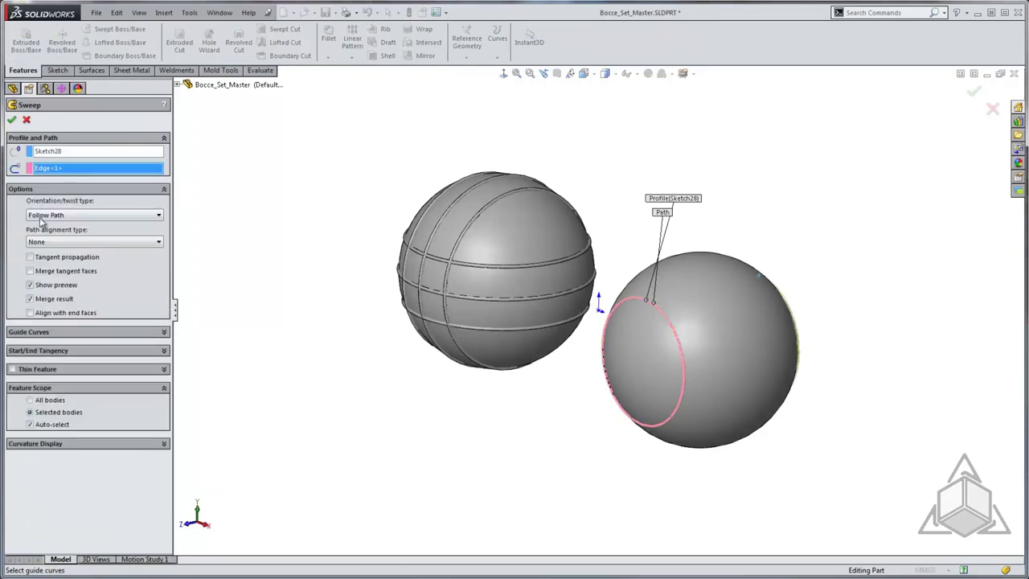
left_click(30, 299)
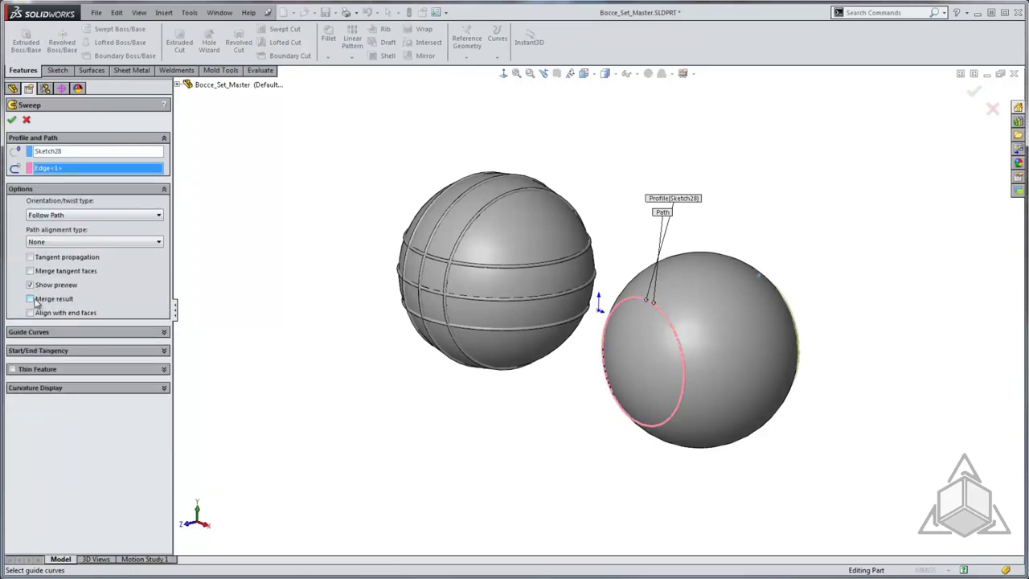
Finish the sweep of Sketch28 along the selected circular edge without merging the result.
left_click(12, 120)
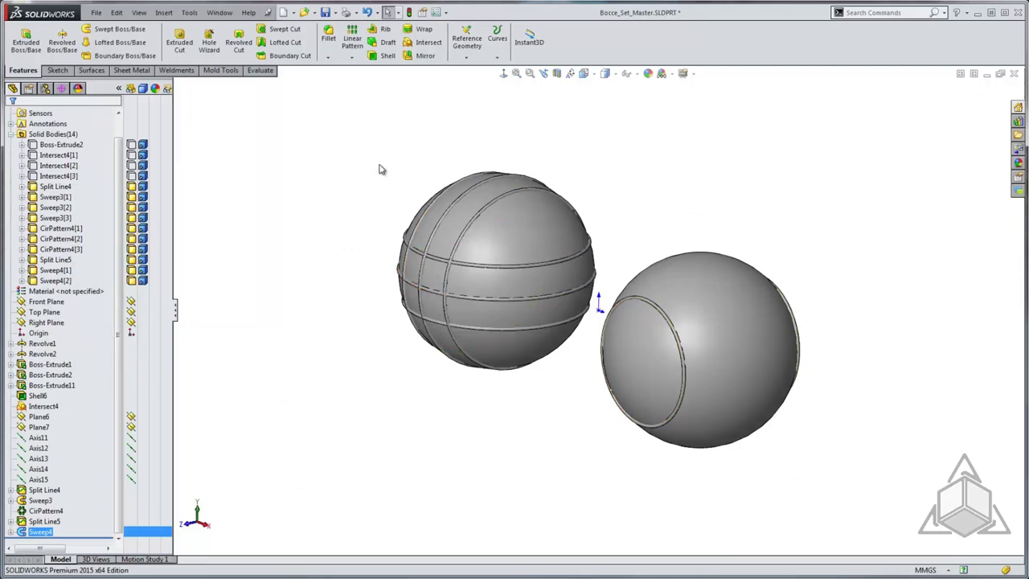
Create a circular pattern of the two swept ring bodies, Sweep4[1] and Sweep4[2], around Axis15 with 90-degree spacing.
left_click(351, 58)
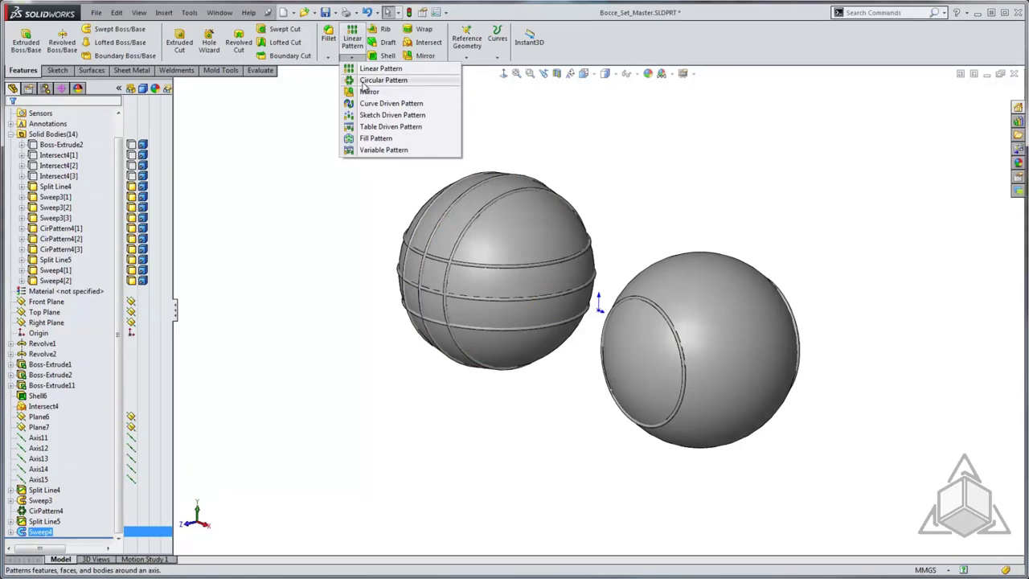
left_click(362, 79)
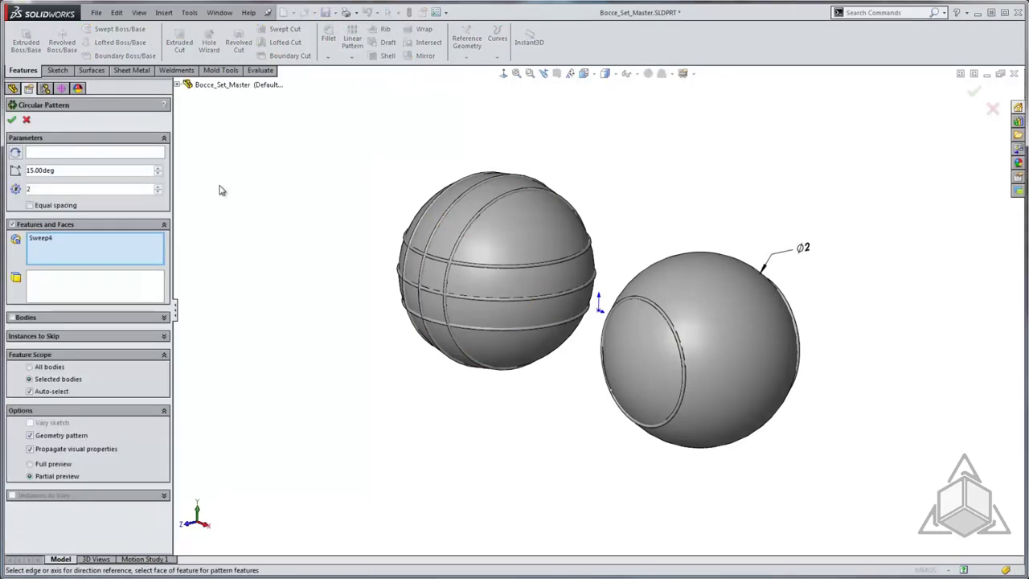
left_click(12, 224)
left_click(12, 243)
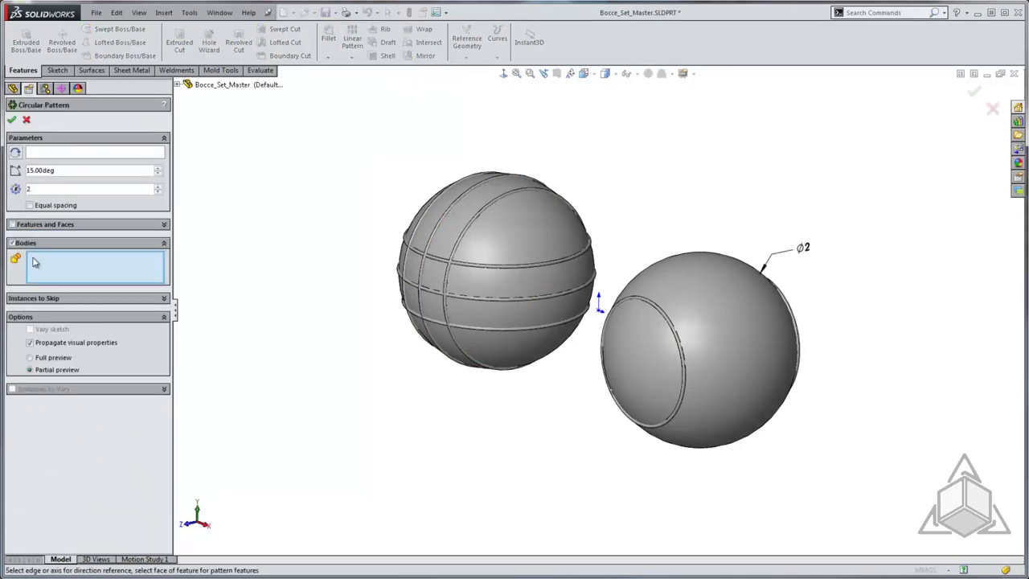
left_click(679, 331)
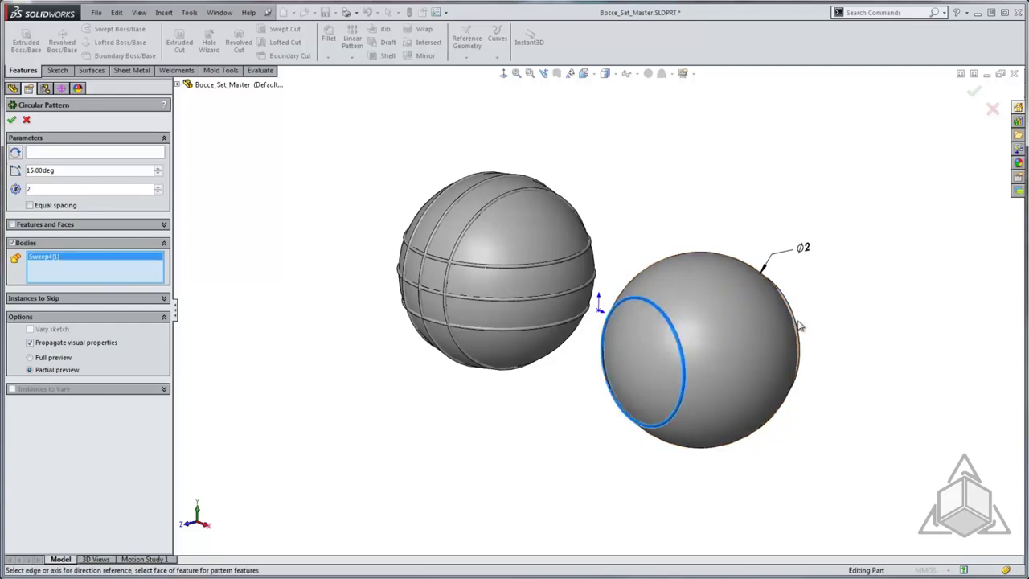
left_click(795, 326)
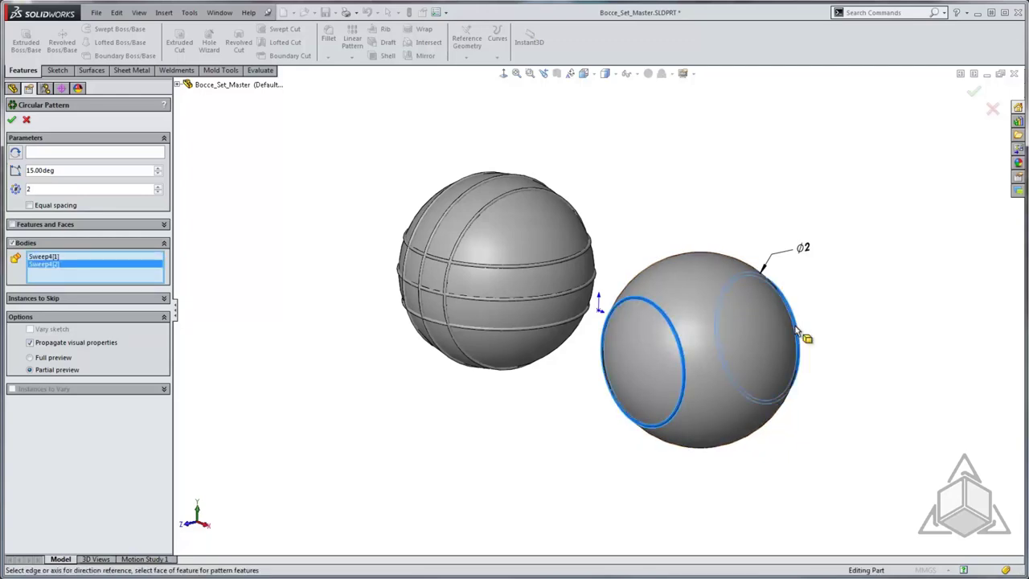
left_click(103, 156)
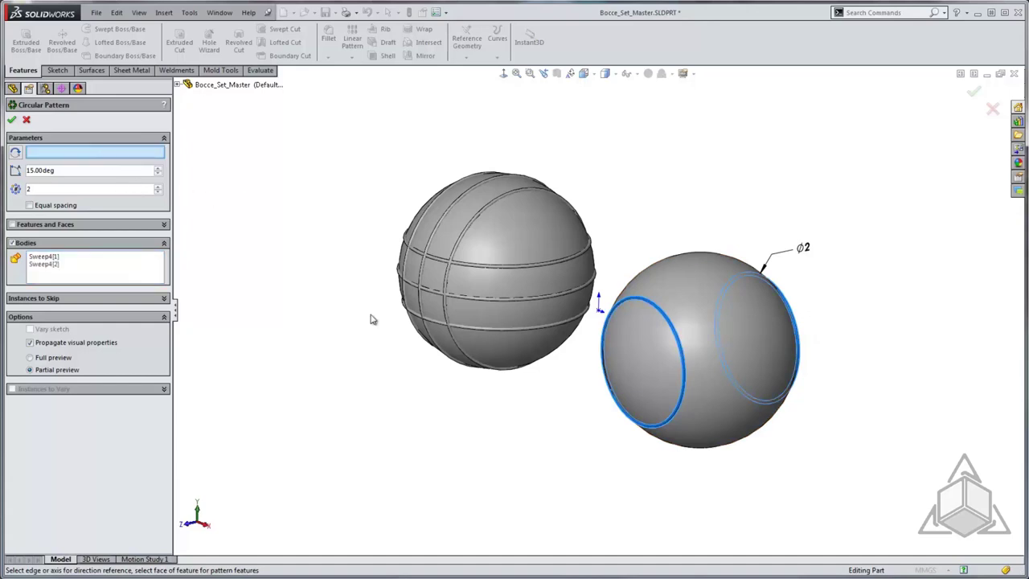
left_click(179, 84)
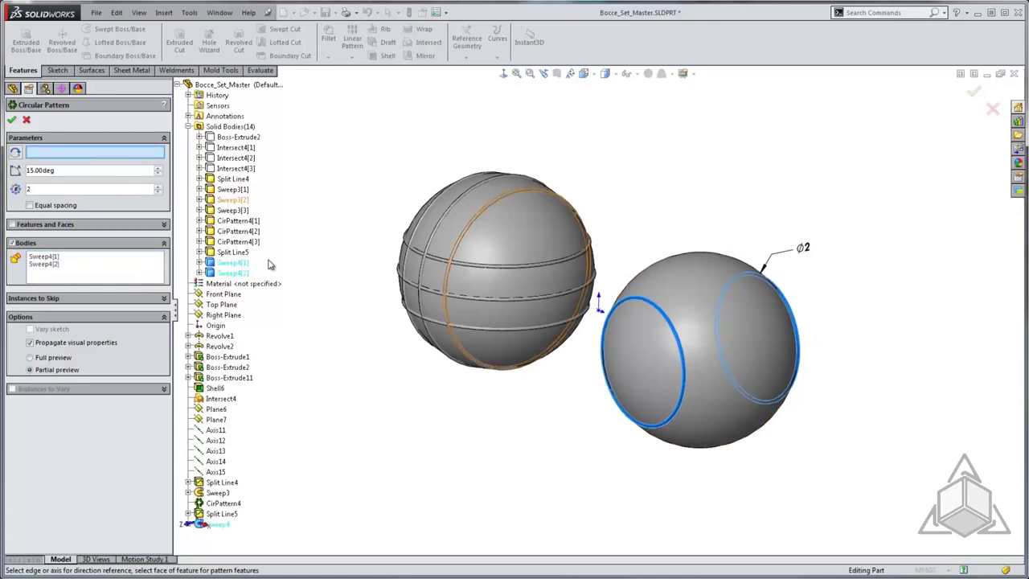
left_click(213, 472)
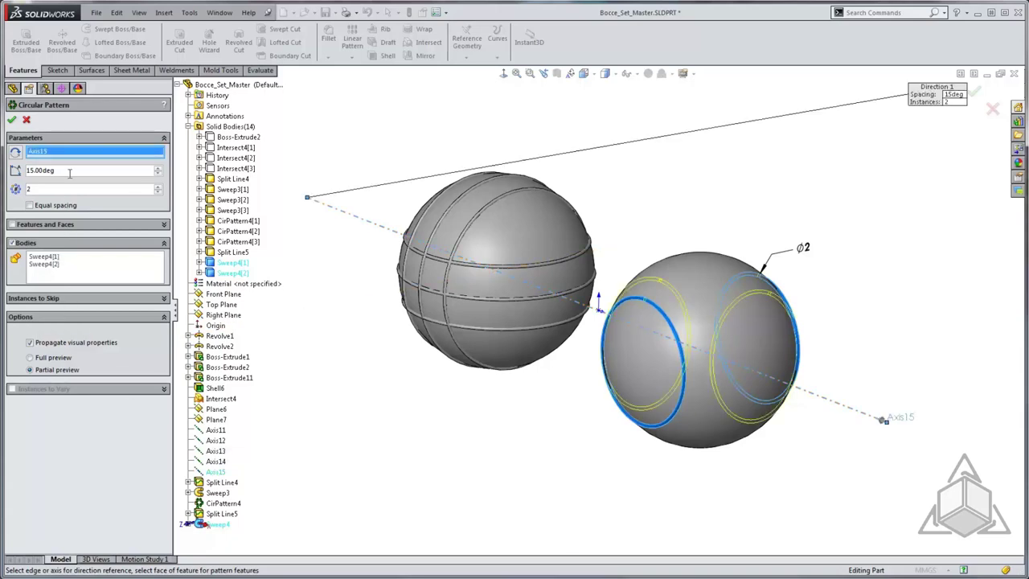
double_click(40, 170)
type("90")
key("Return")
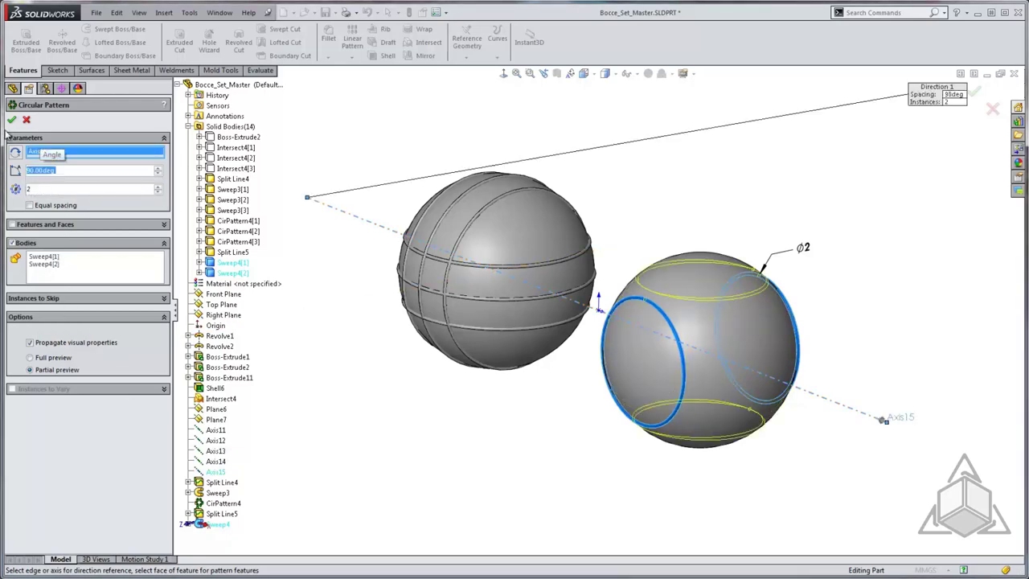
left_click(12, 119)
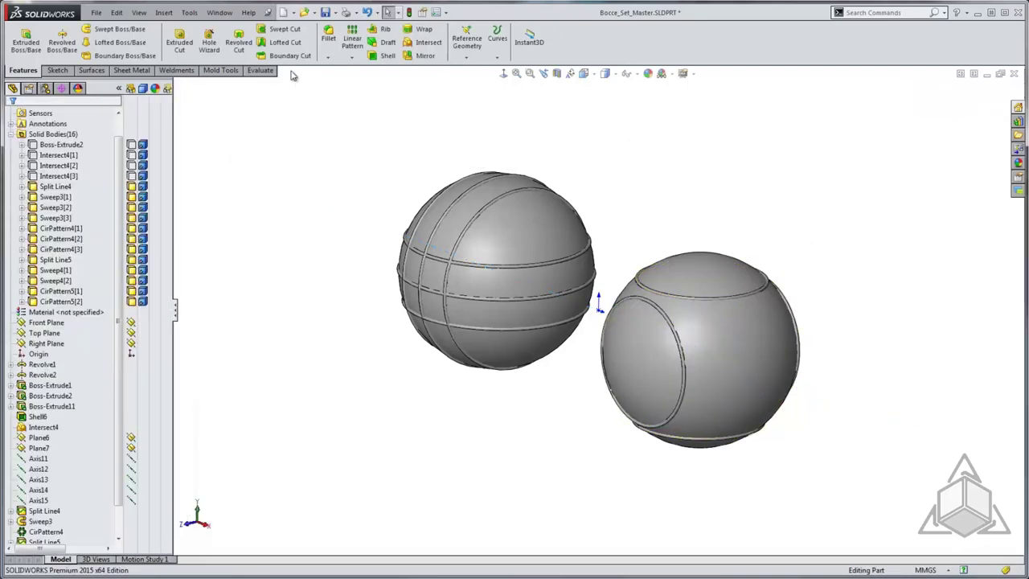
Create another circular pattern of bodies Sweep4[1] and Sweep4[2], this time around Axis12 with 90-degree spacing.
left_click(352, 57)
left_click(378, 80)
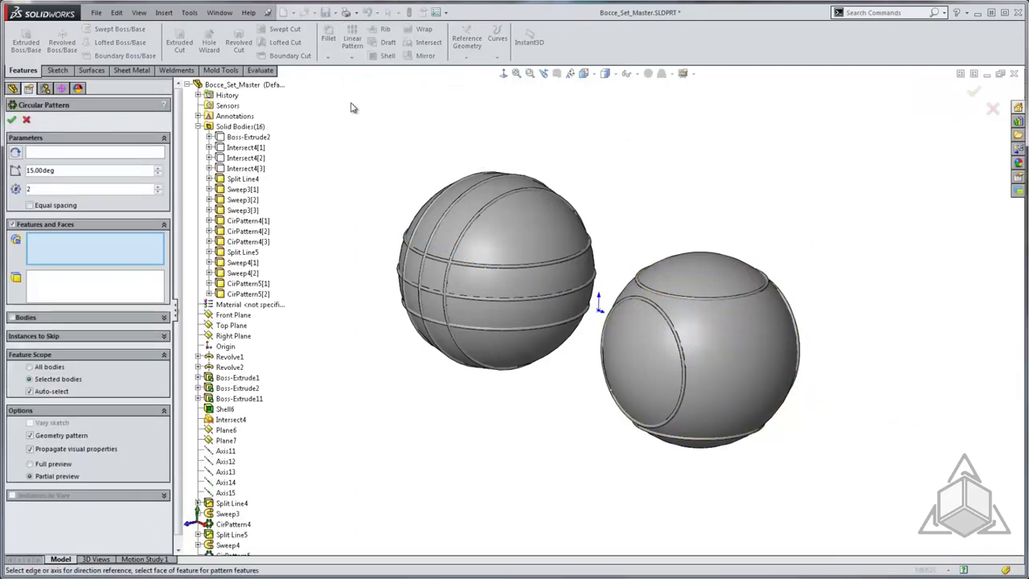
left_click(24, 319)
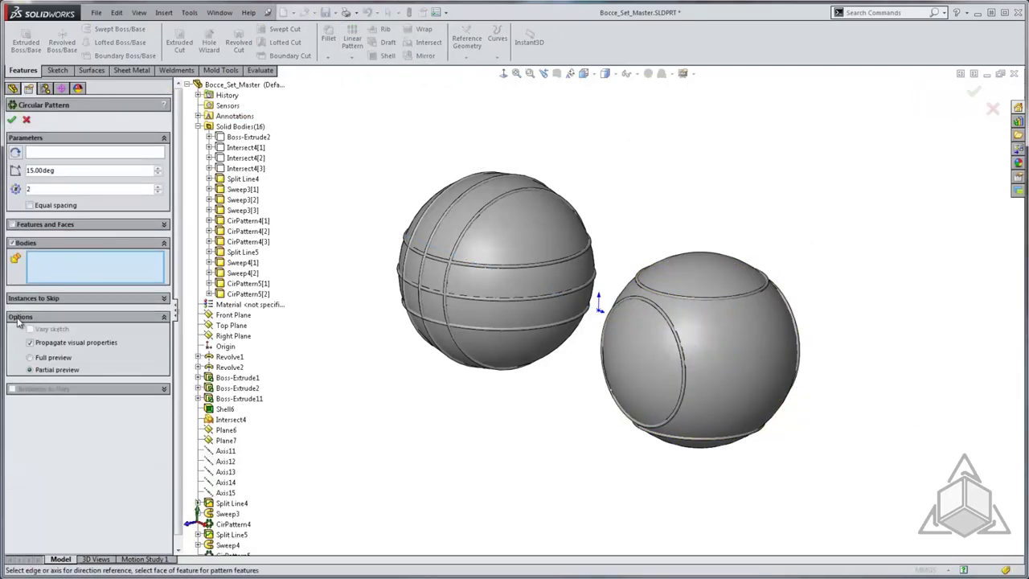
left_click(238, 262)
left_click(238, 273)
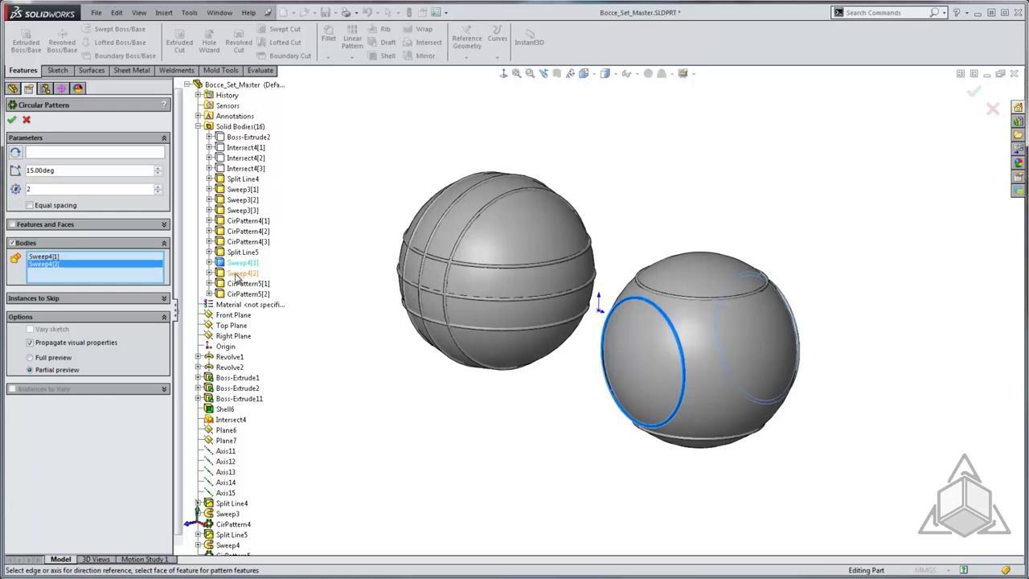
left_click(70, 154)
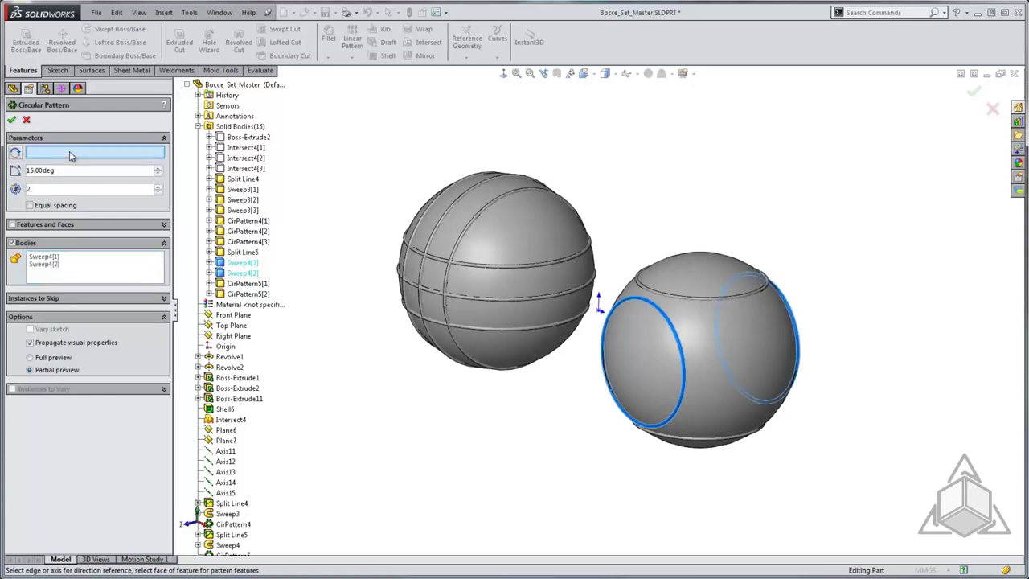
left_click(218, 461)
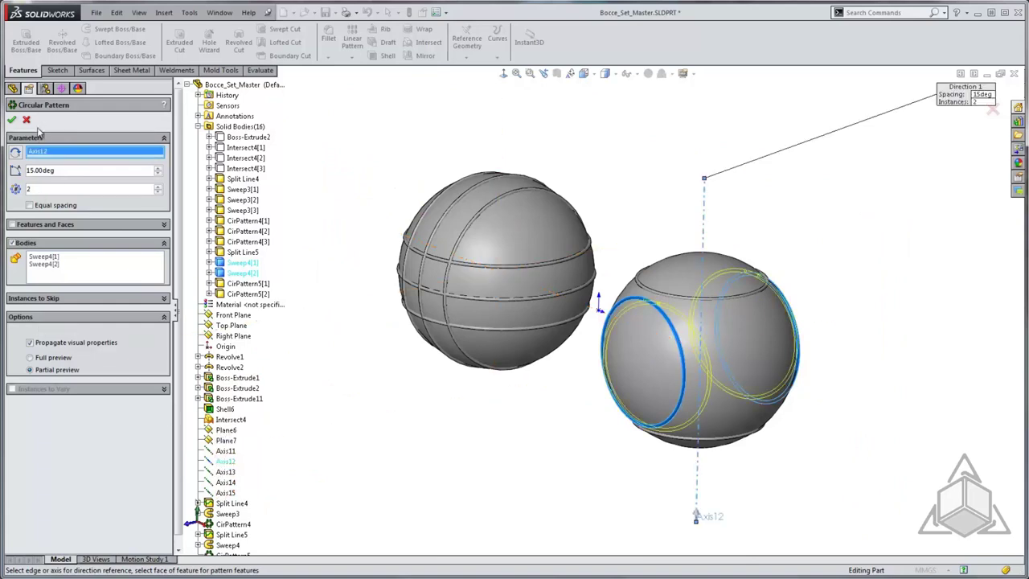
type("90")
key("Return")
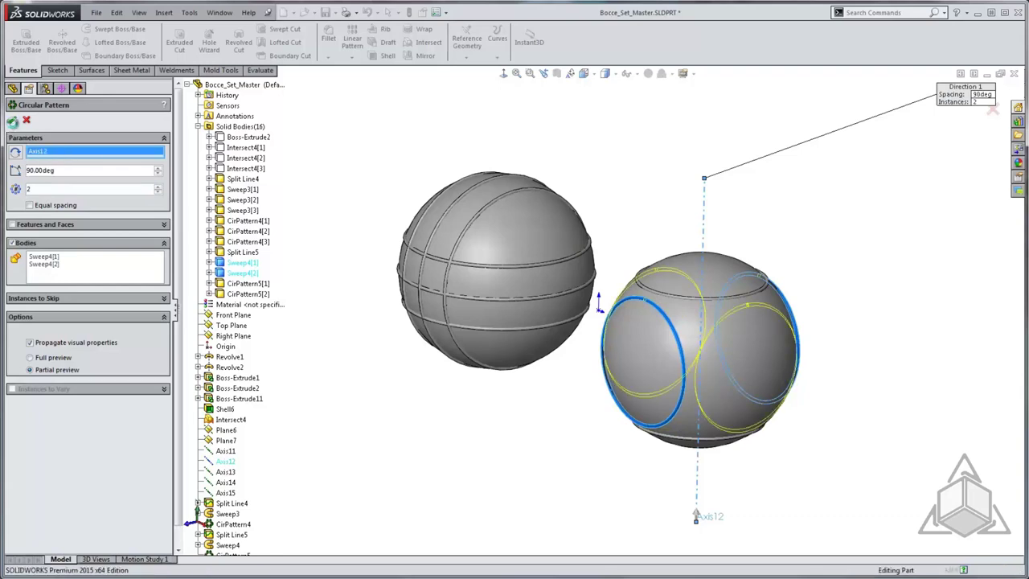
left_click(12, 120)
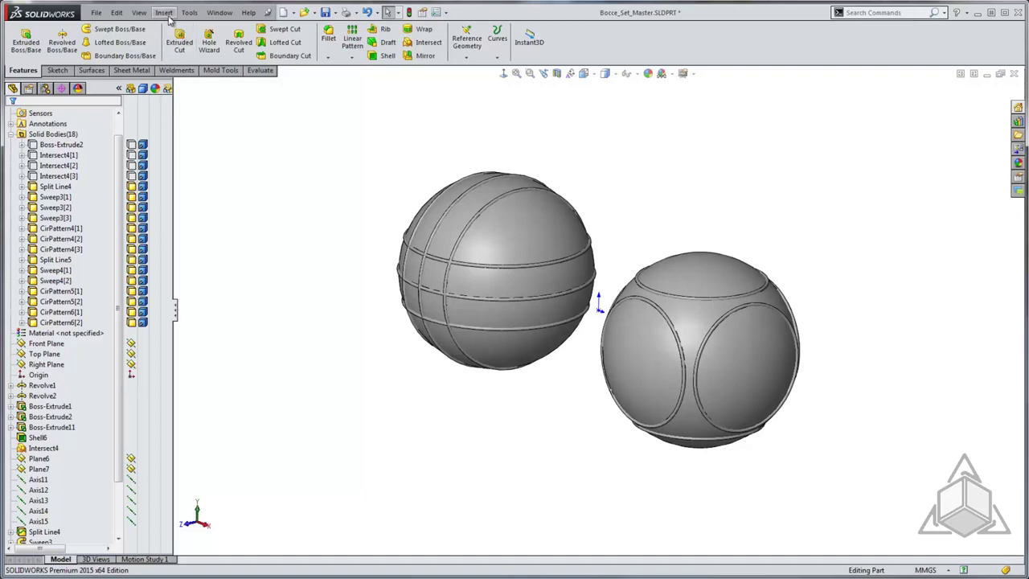
Preview a Combine with the Add operation on ball body Split Line4 and ring Sweep3[3], and clear the selected bodies.
left_click(166, 14)
mouse_move(176, 54)
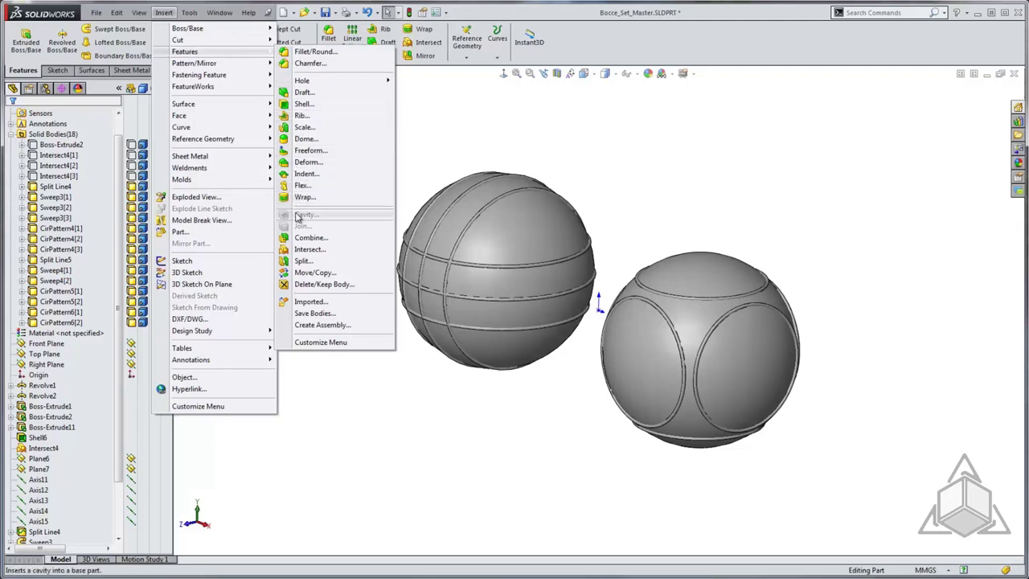
left_click(351, 240)
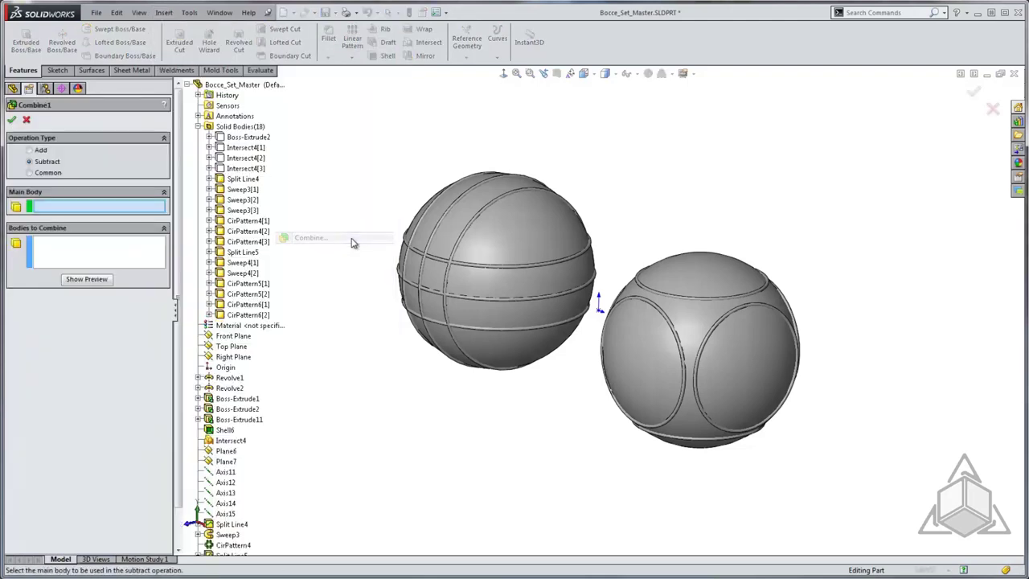
left_click(40, 150)
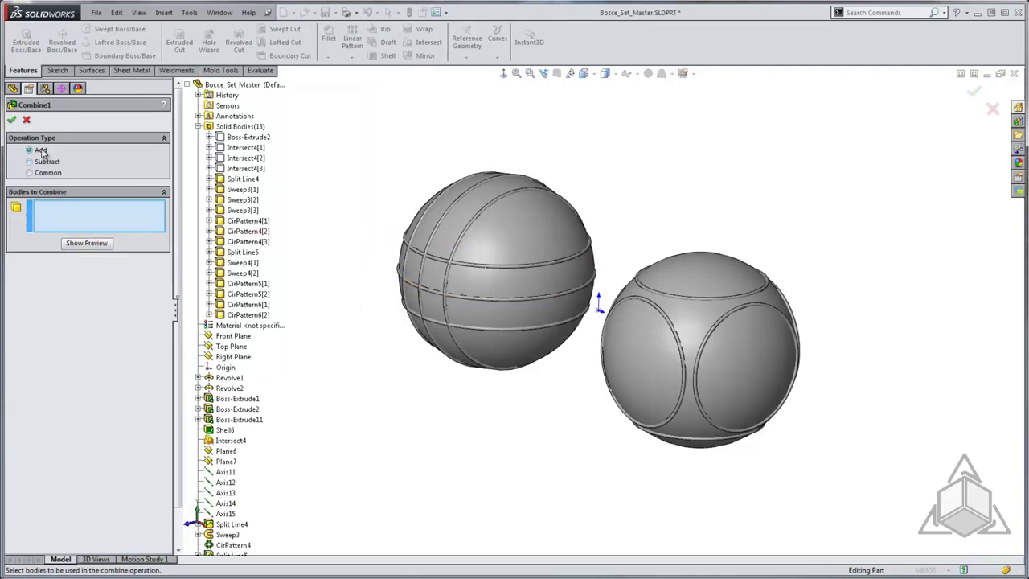
left_click(485, 244)
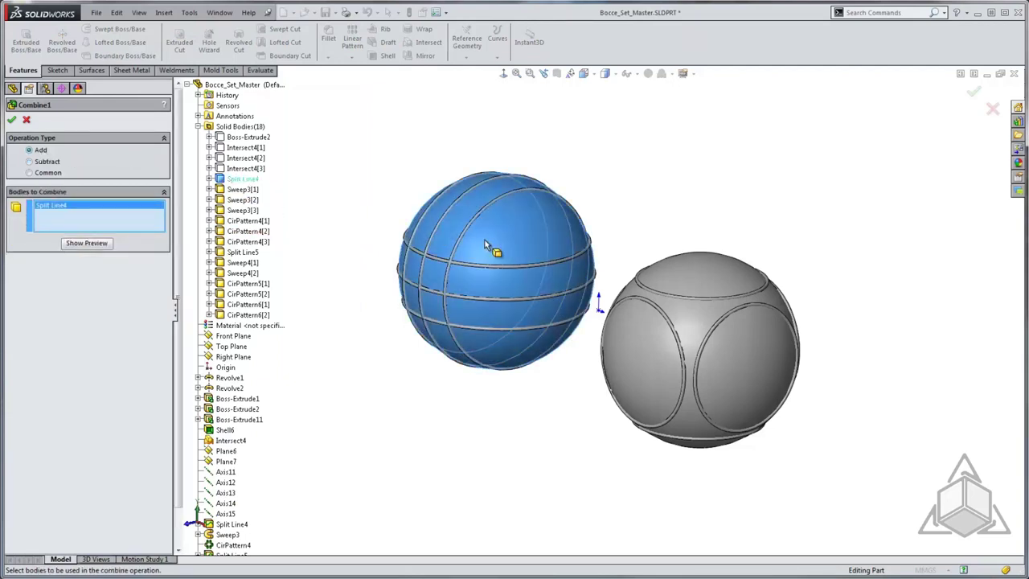
left_click(461, 246)
scroll(470, 251, "down", 4)
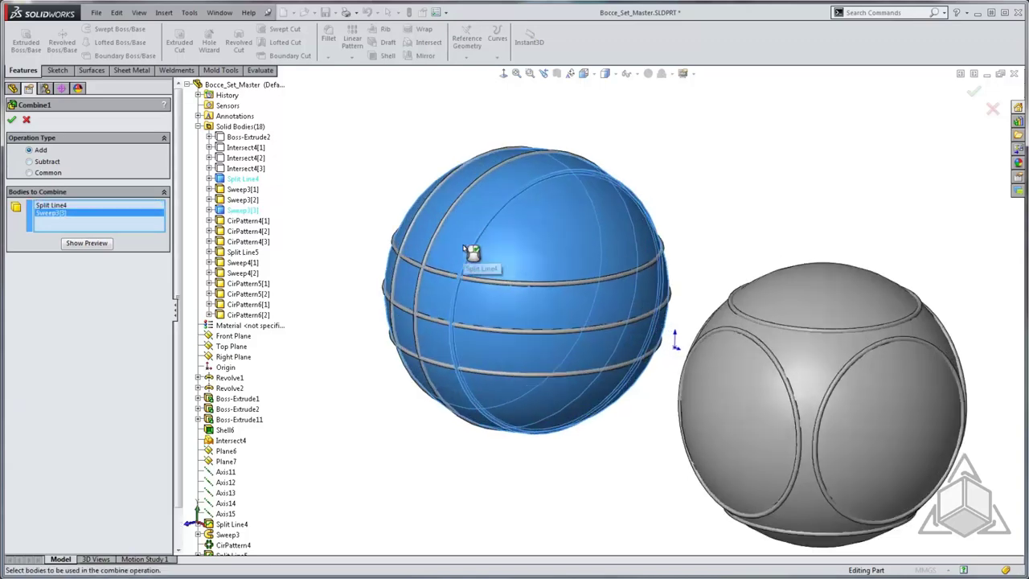
scroll(498, 265, "down", 3)
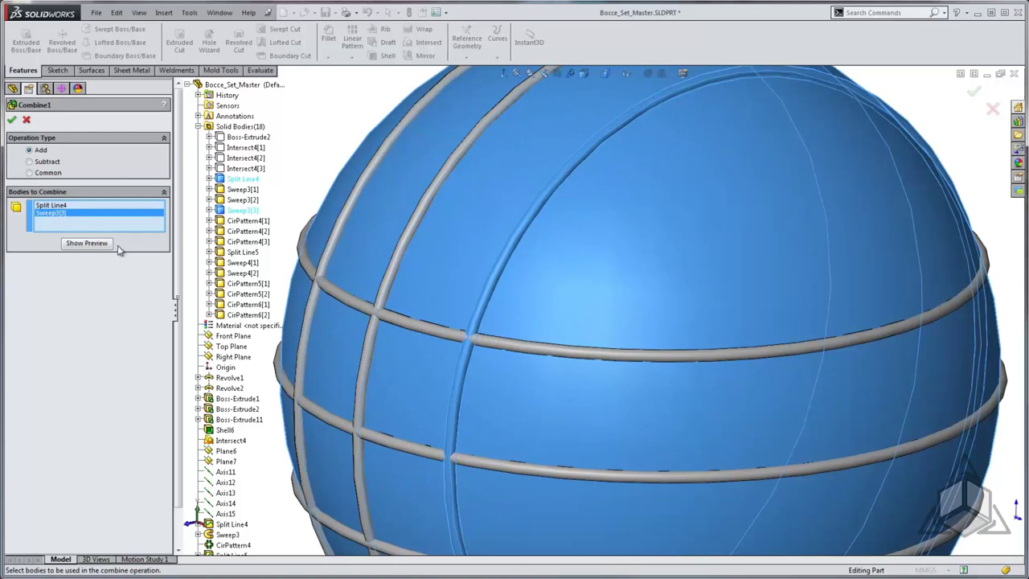
left_click(89, 244)
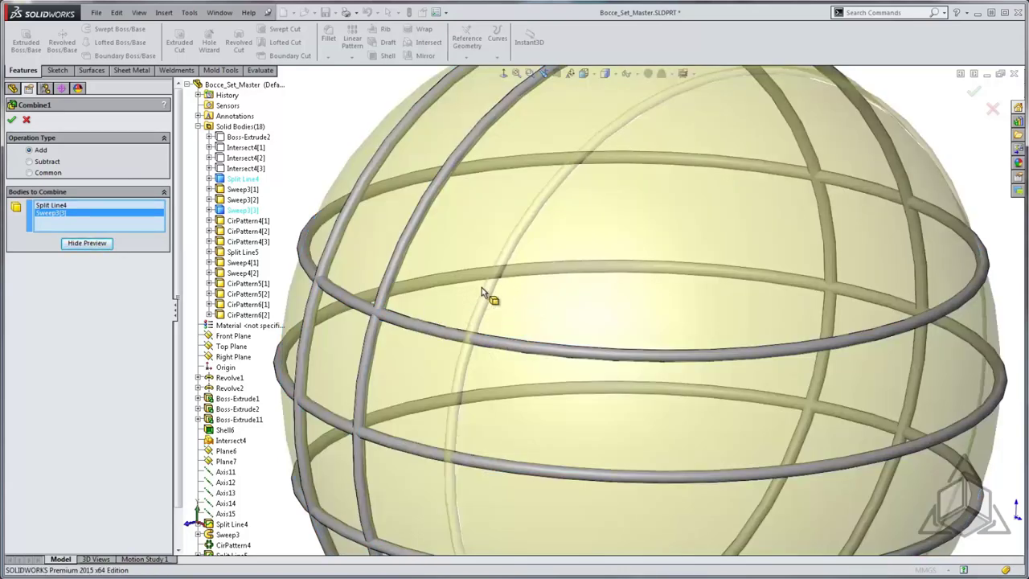
right_click(59, 213)
left_click(77, 236)
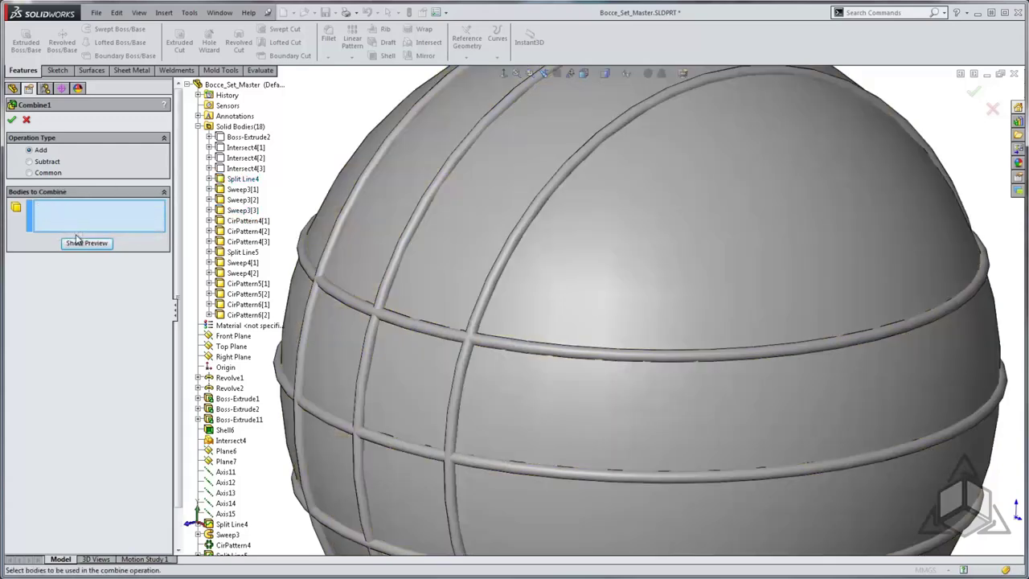
Preview subtracting ring Sweep3[3] from main body Split Line4 in the Combine feature, and clear both selections.
left_click(37, 162)
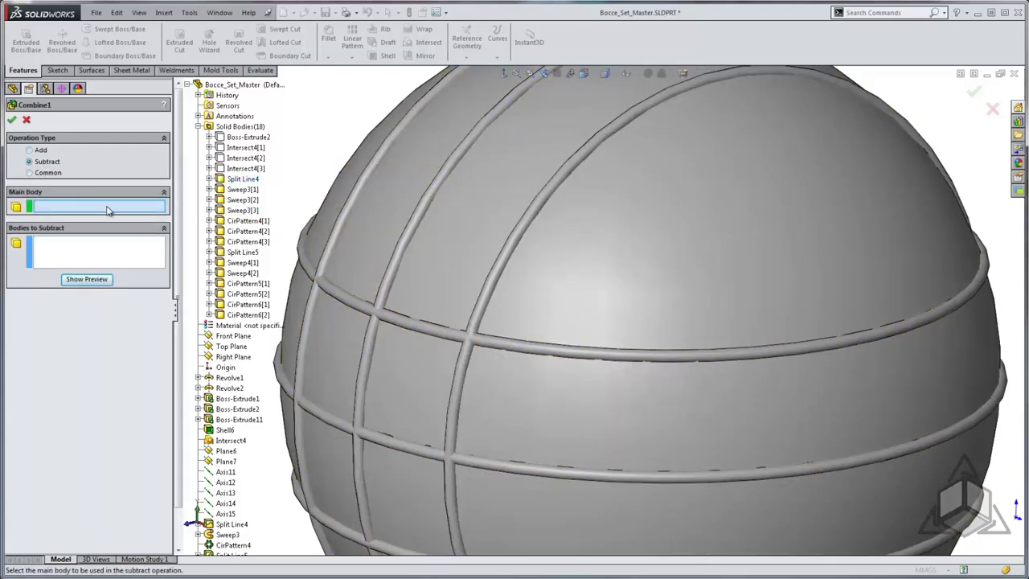
left_click(625, 270)
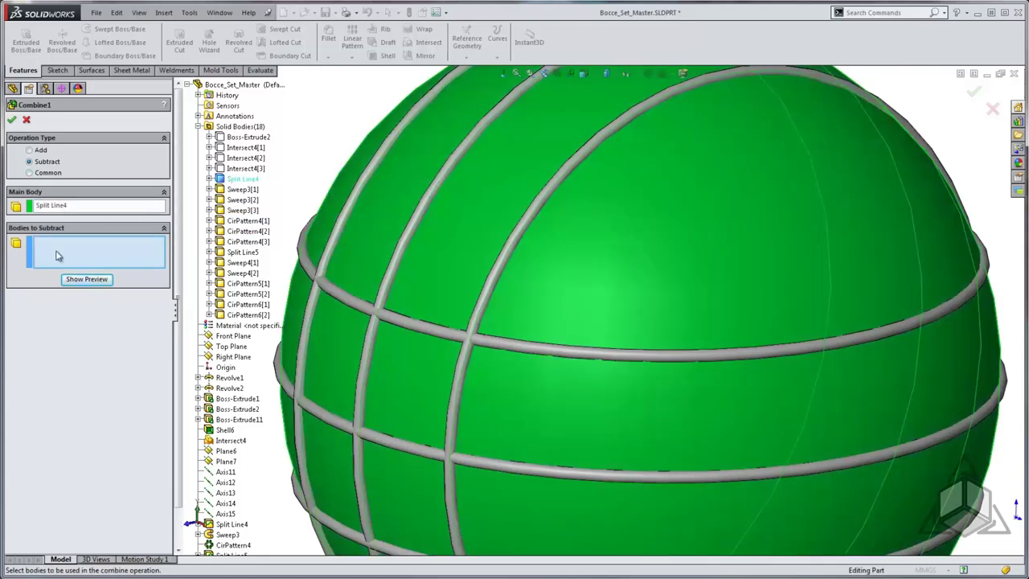
left_click(489, 299)
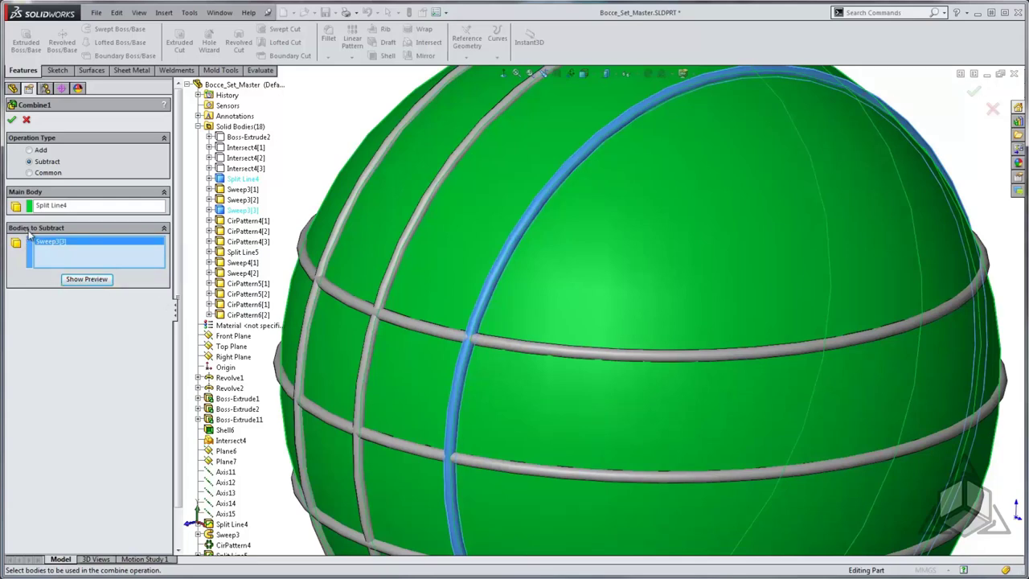
left_click(82, 281)
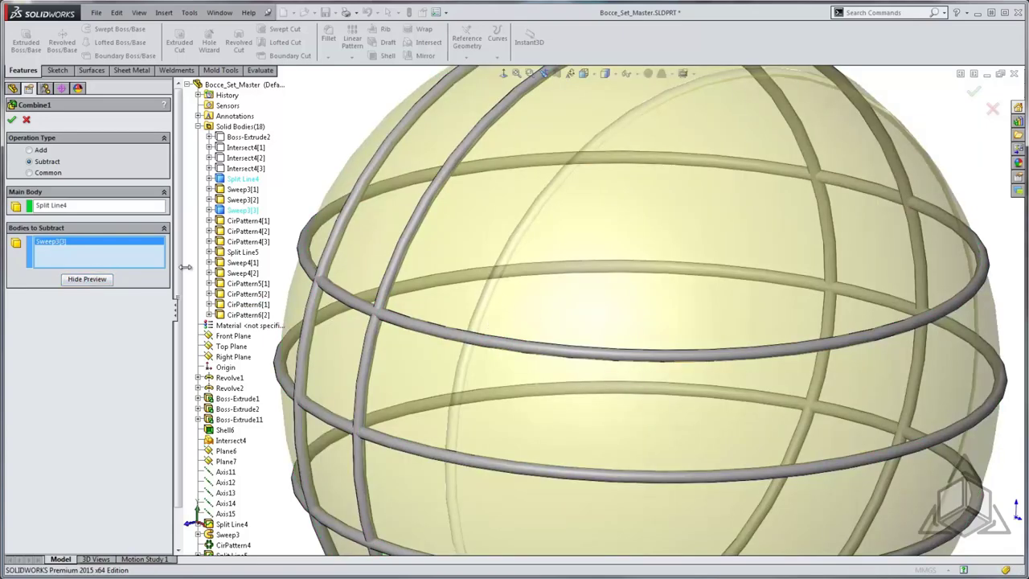
right_click(99, 250)
left_click(127, 256)
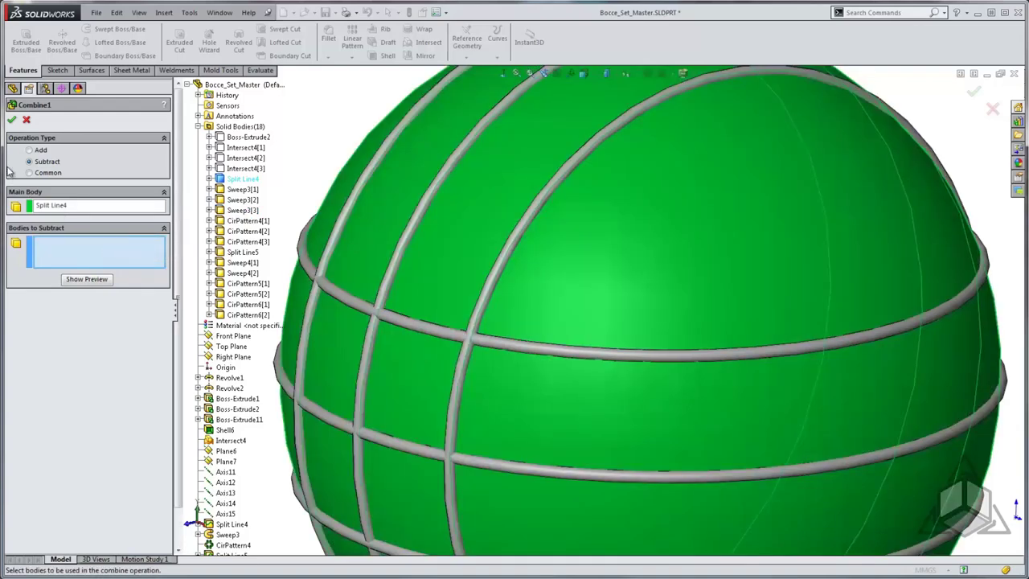
right_click(81, 209)
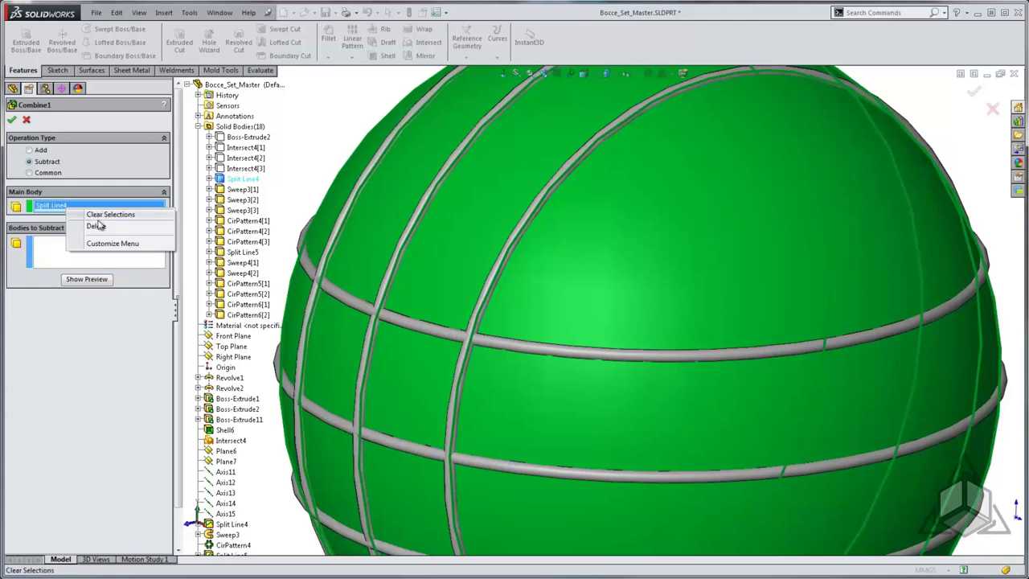
left_click(100, 214)
Preview a Combine with the Common operation on ring Sweep3[3] and ball body Split Line4.
left_click(29, 173)
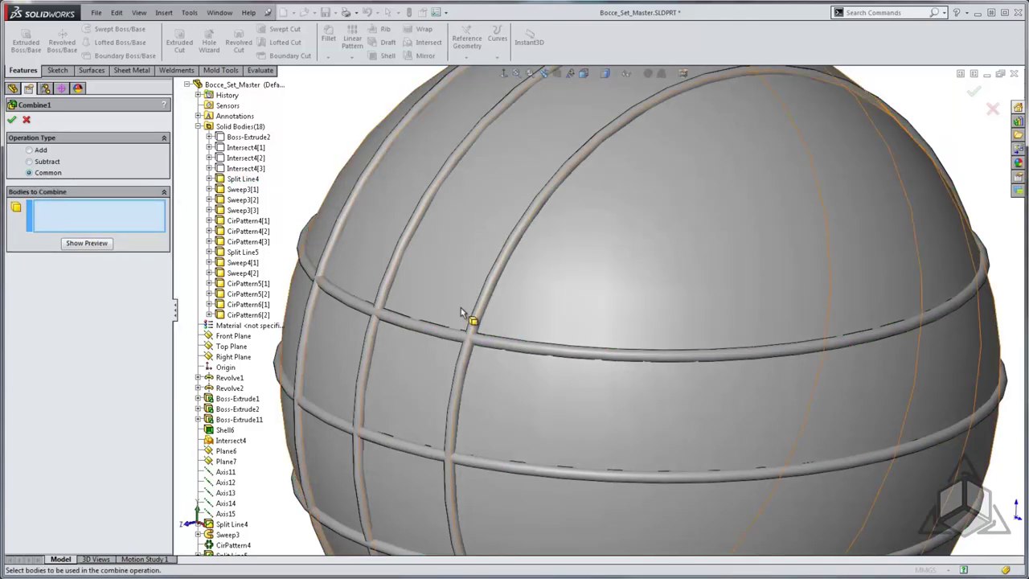
left_click(482, 322)
left_click(537, 312)
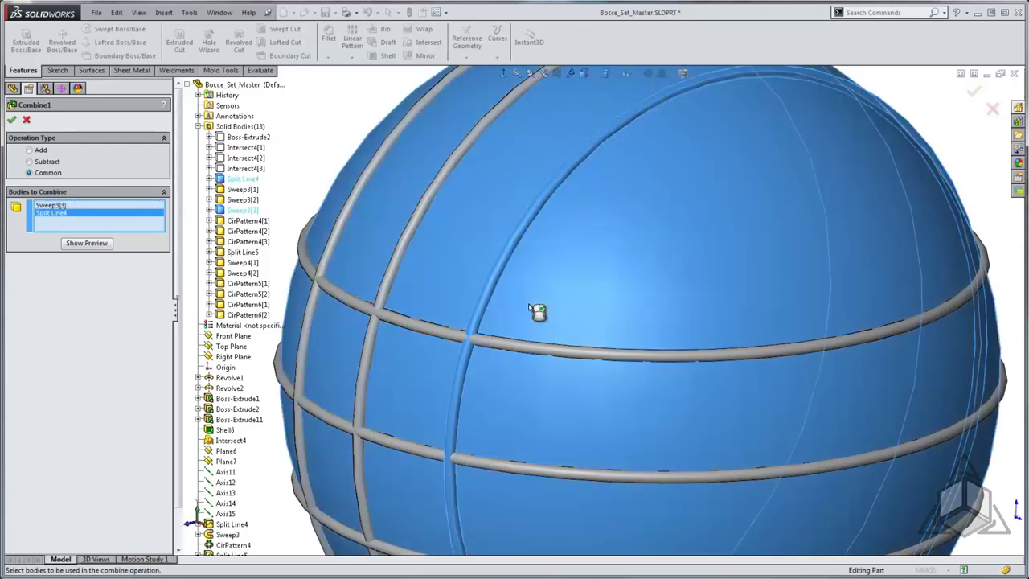
left_click(80, 243)
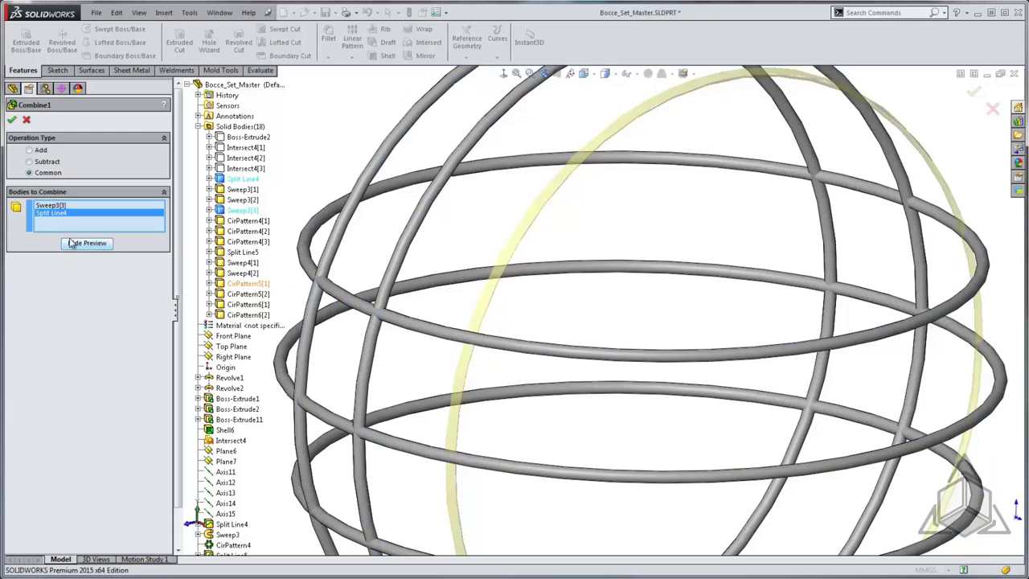
Clear the selected bodies and switch the Combine operation to Subtract with ball body Split Line4 as the main body.
right_click(70, 232)
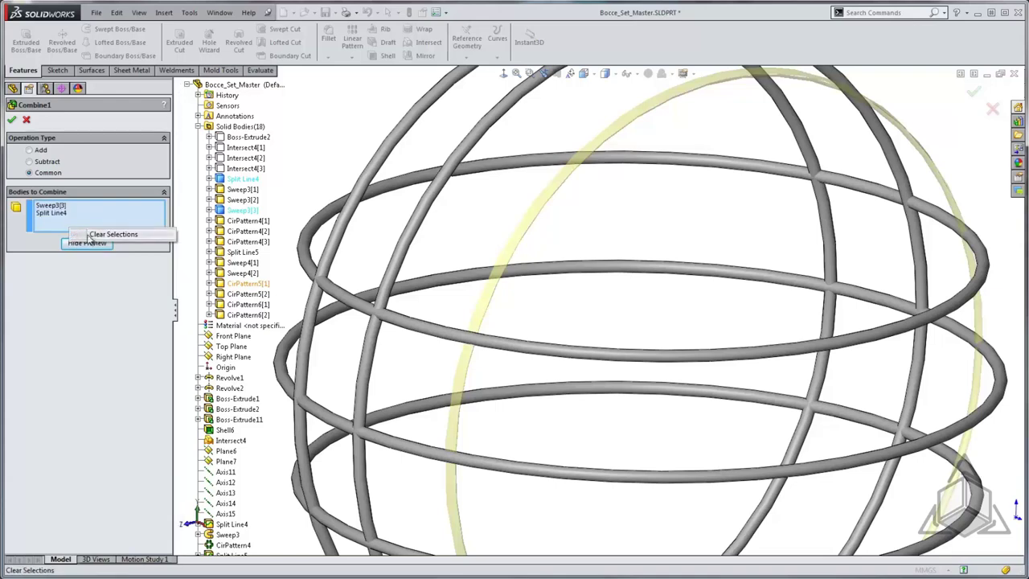
left_click(95, 233)
left_click(30, 162)
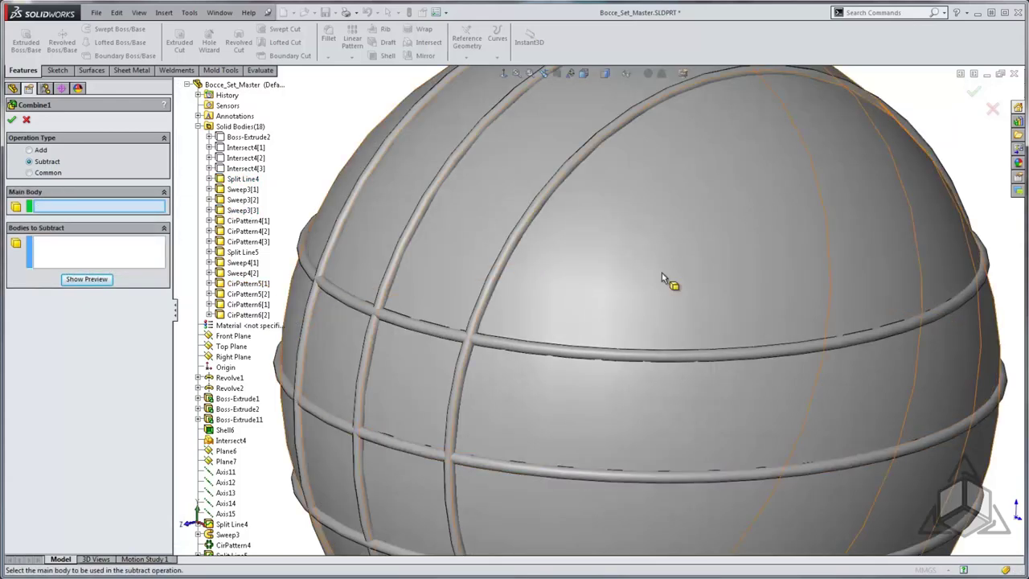
left_click(686, 278)
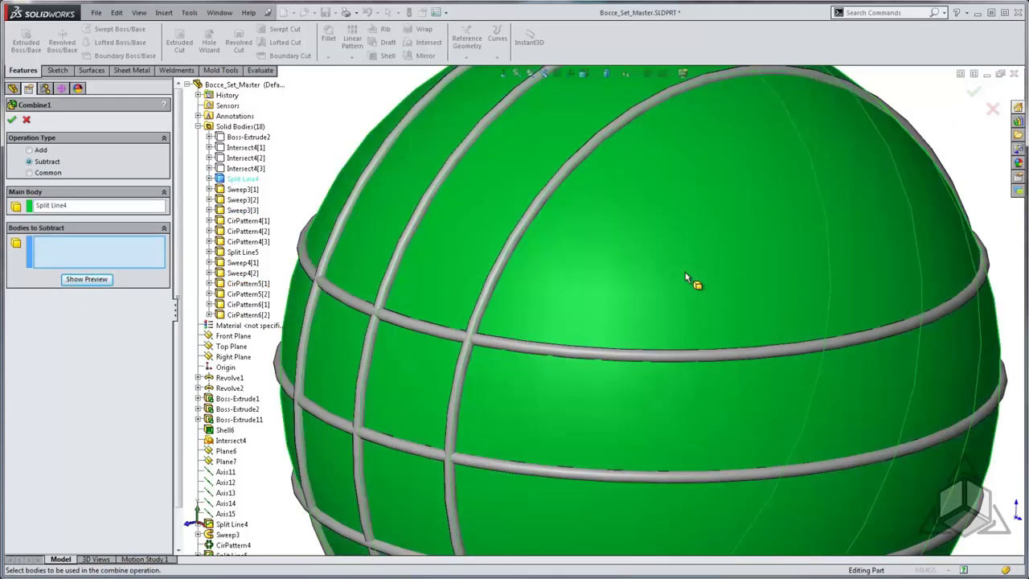
scroll(685, 277, "up", 5)
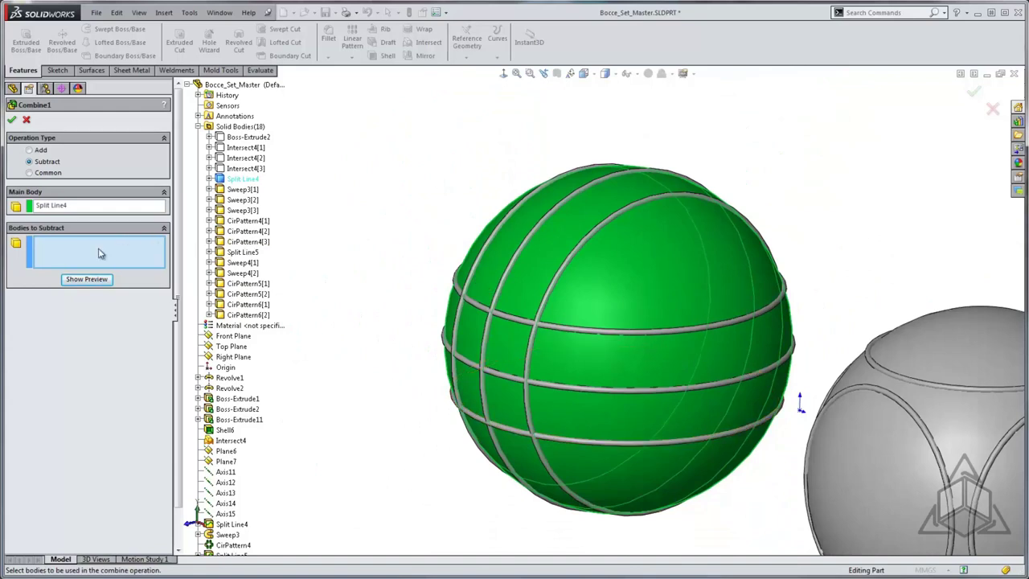
Select the ball's six rings, Sweep3[1] to Sweep3[3] and CirPattern4[1] to CirPattern4[3], as the bodies to subtract.
left_click(540, 315)
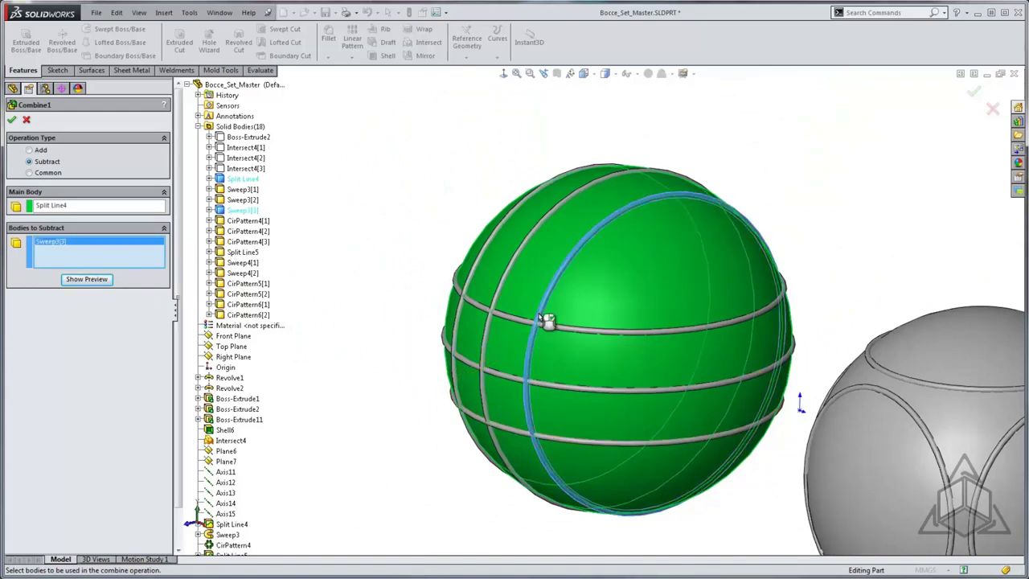
left_click(495, 301)
left_click(474, 291)
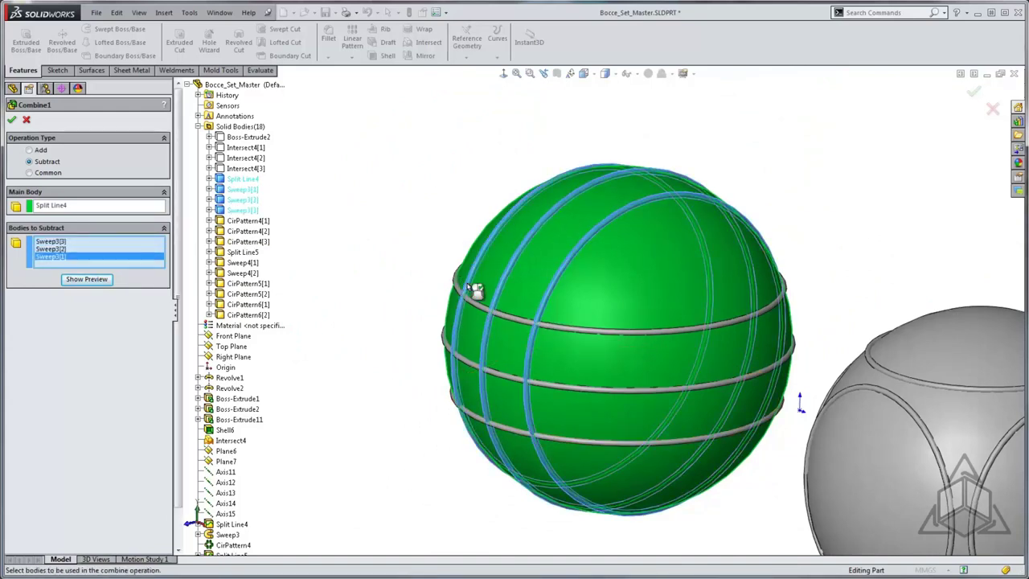
left_click(475, 315)
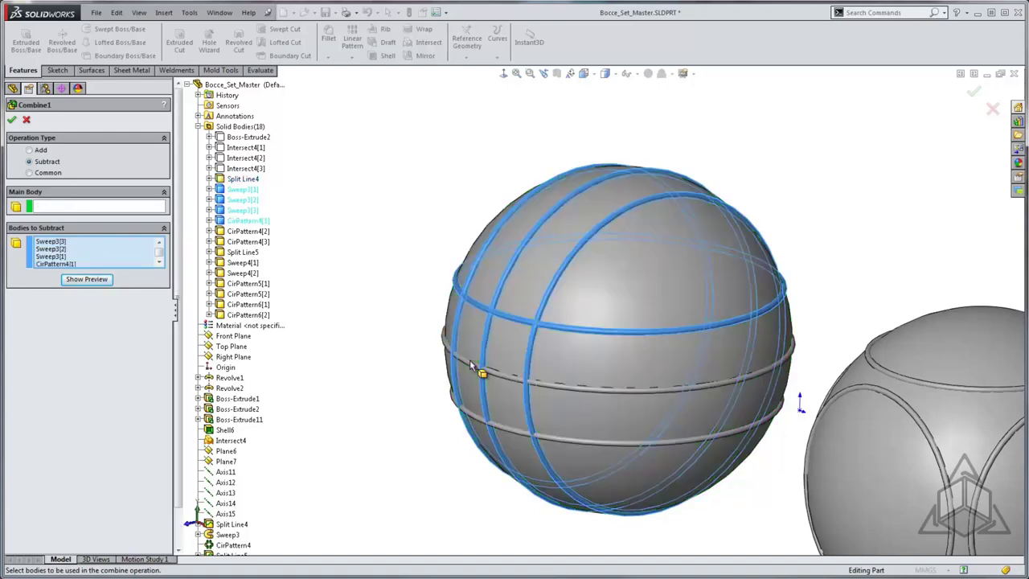
left_click(474, 368)
left_click(474, 422)
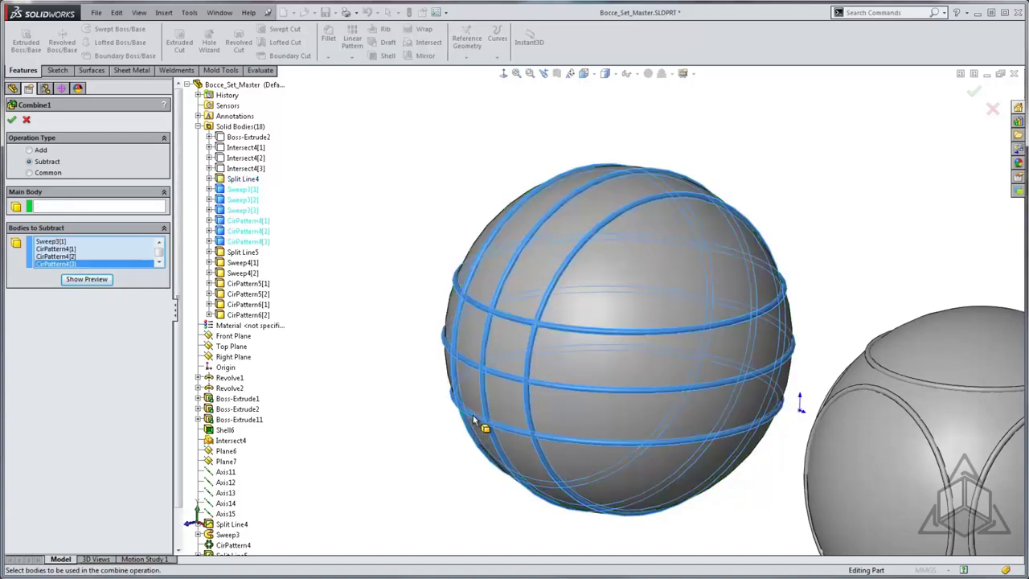
Reselect ball body Split Line4 as the main body and complete the Combine subtraction.
left_click(121, 208)
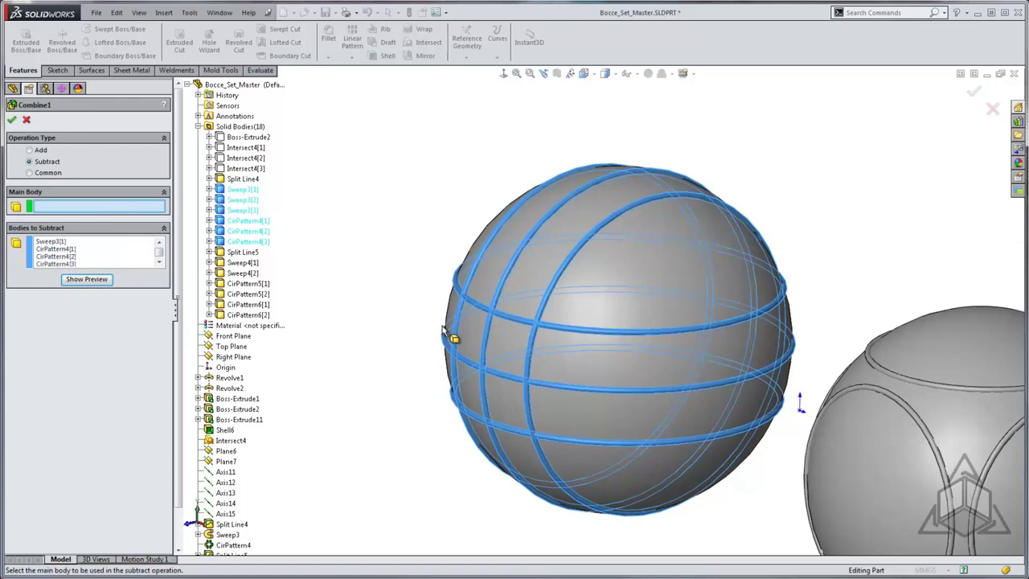
left_click(613, 288)
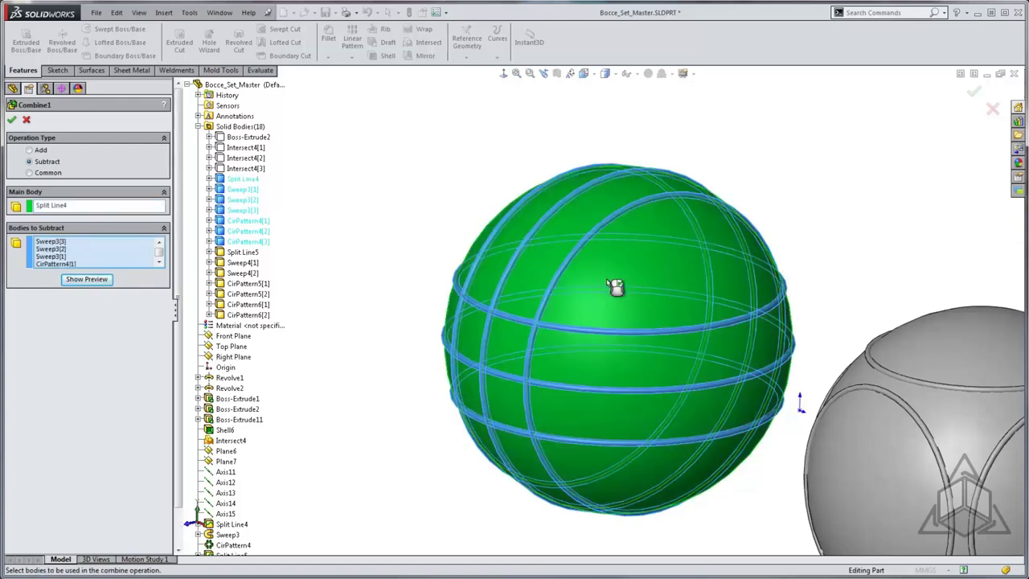
left_click(13, 120)
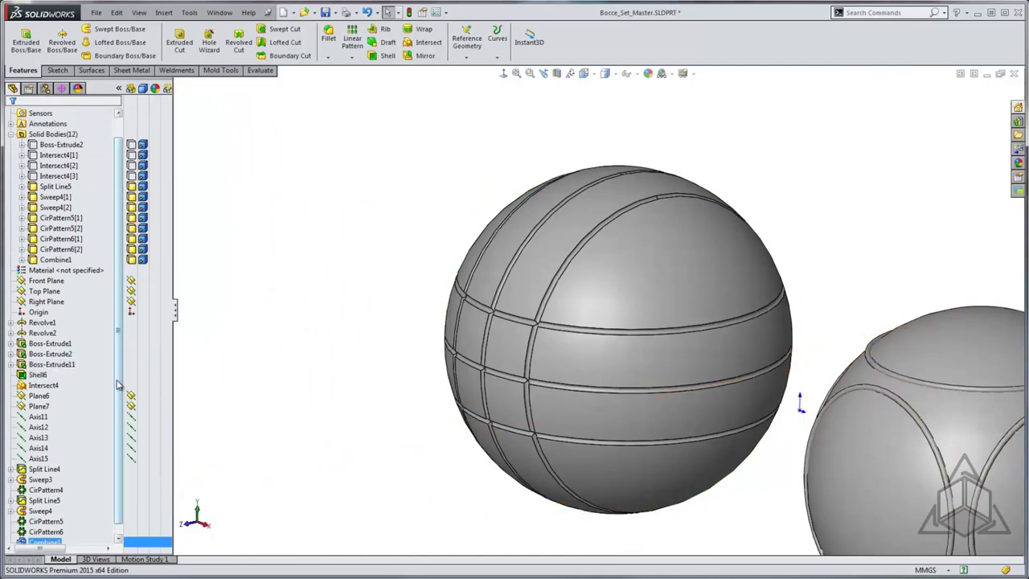
scroll(118, 386, "down", 1)
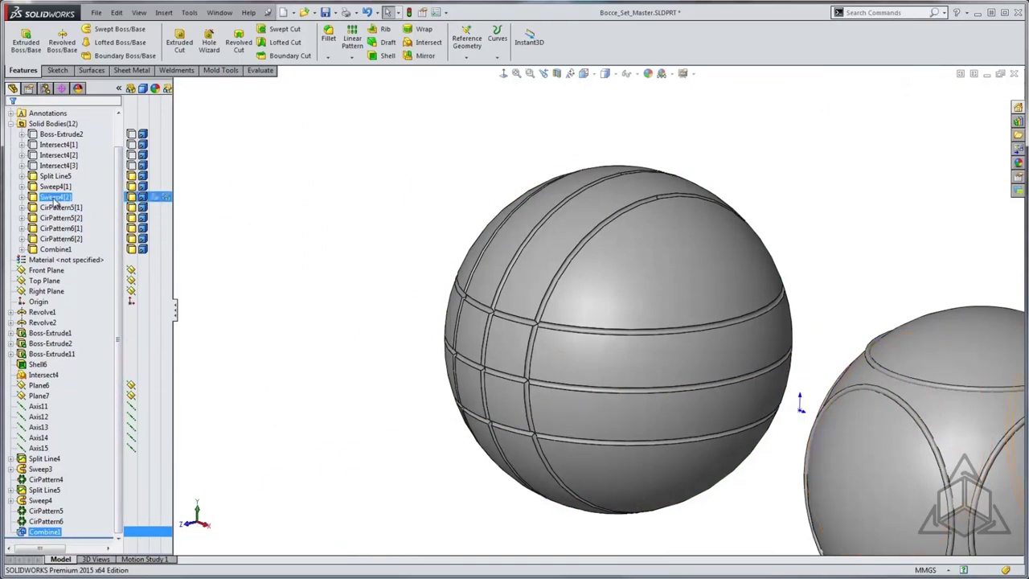
left_click(273, 198)
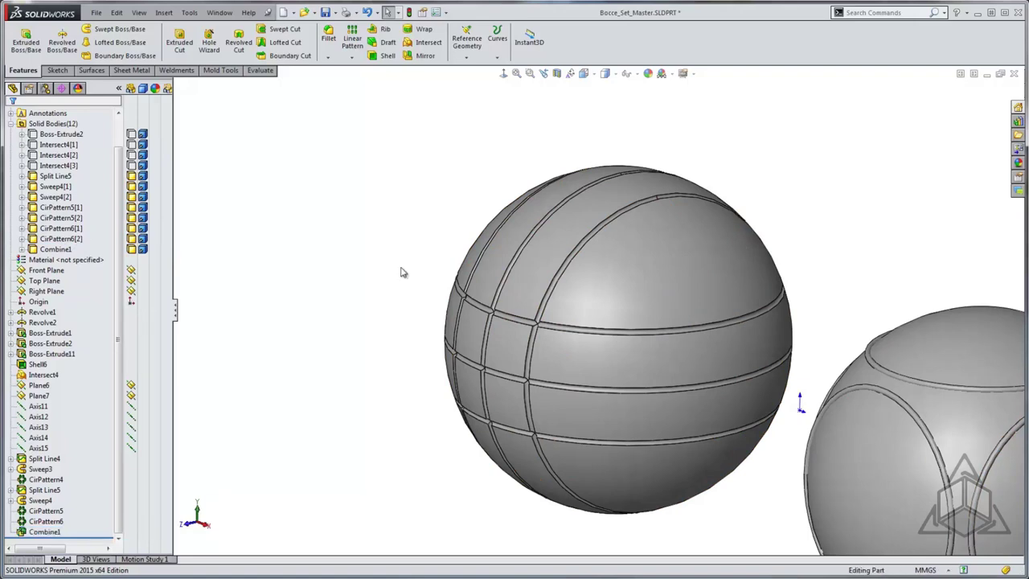
Start another Combine with the Subtract operation and select the second ball, Split Line5, as the main body.
scroll(345, 281, "up", 3)
scroll(840, 448, "down", 2)
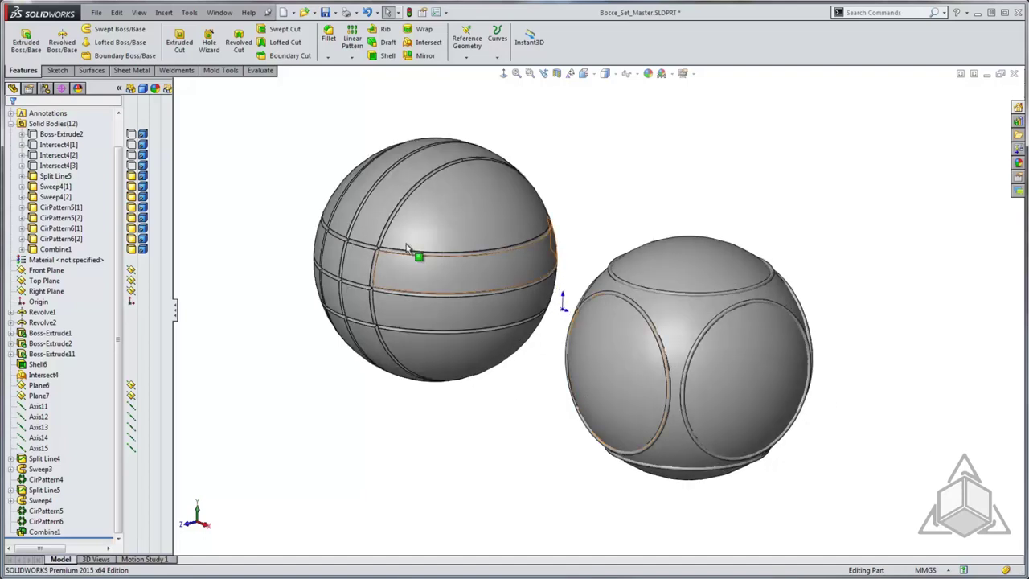
left_click(160, 14)
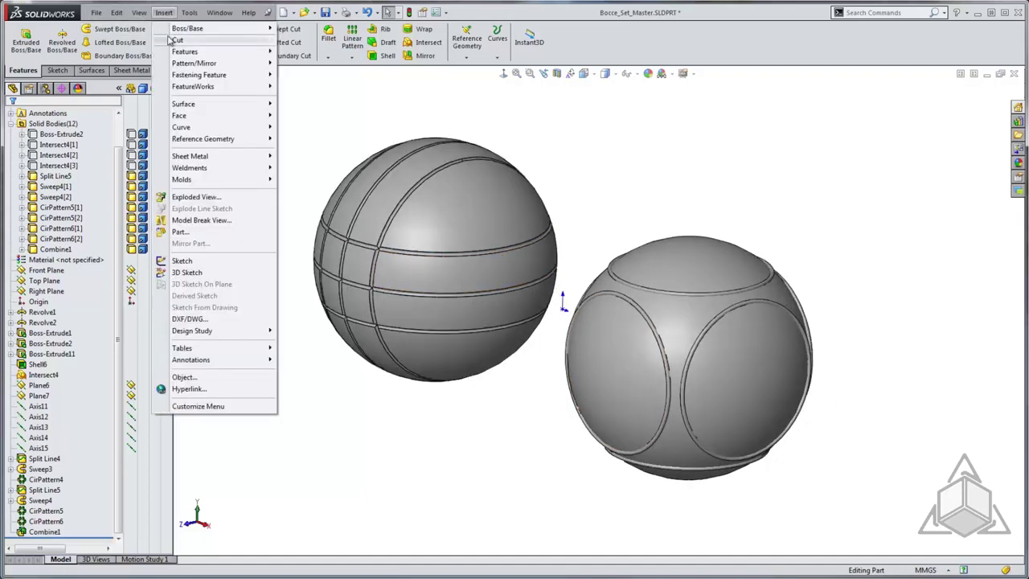
mouse_move(189, 51)
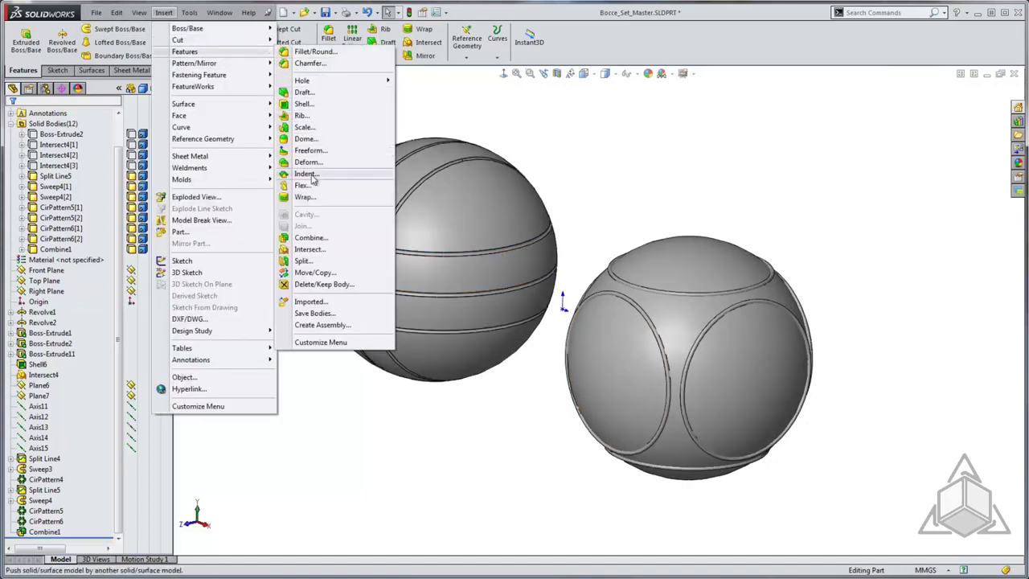
left_click(310, 238)
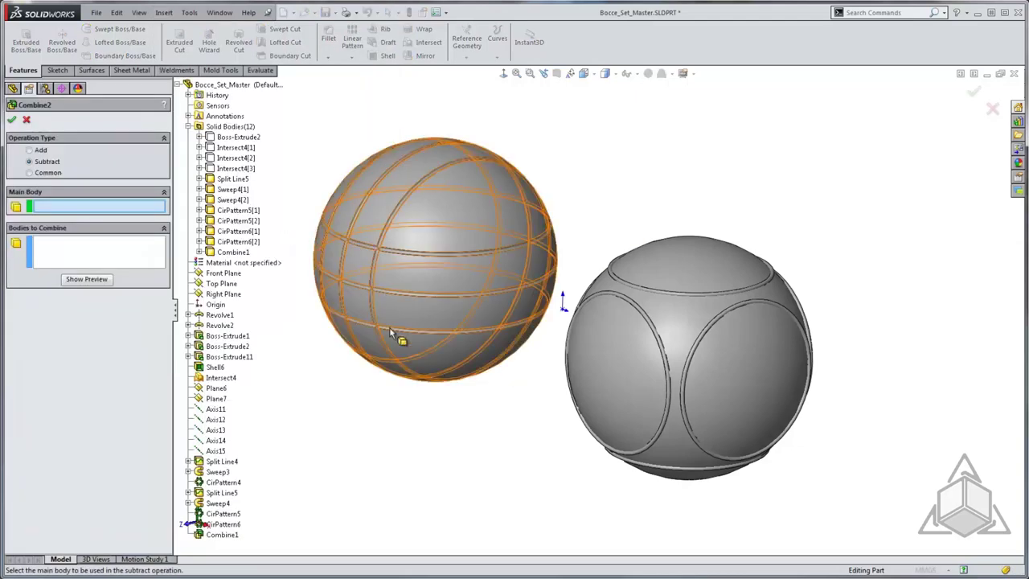
left_click(618, 380)
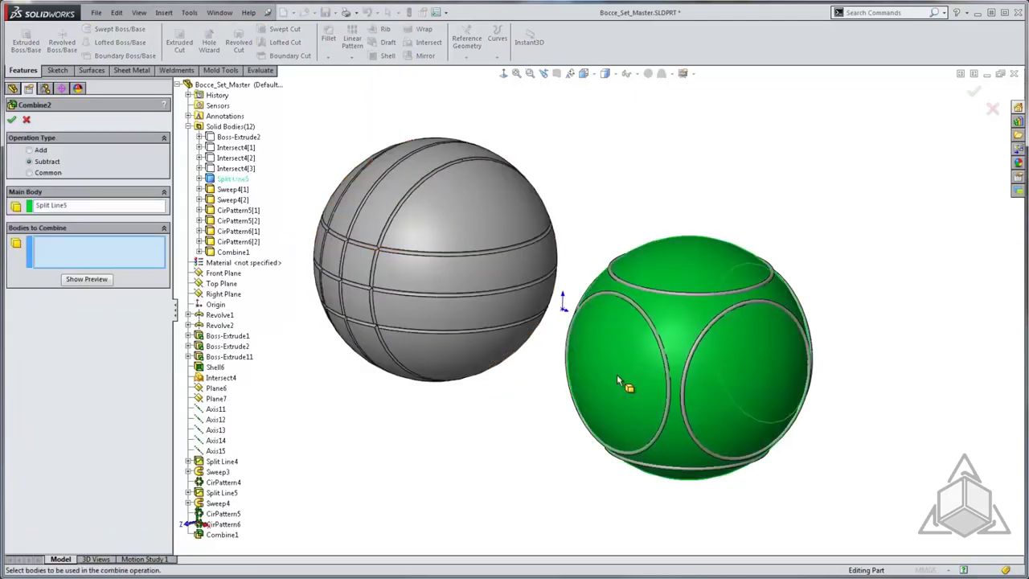
Subtract the six circular rings, Sweep4[1]–[2], CirPattern5[1]–[2] and CirPattern6[1]–[2], from the Split Line5 ball.
left_click(663, 354)
left_click(690, 353)
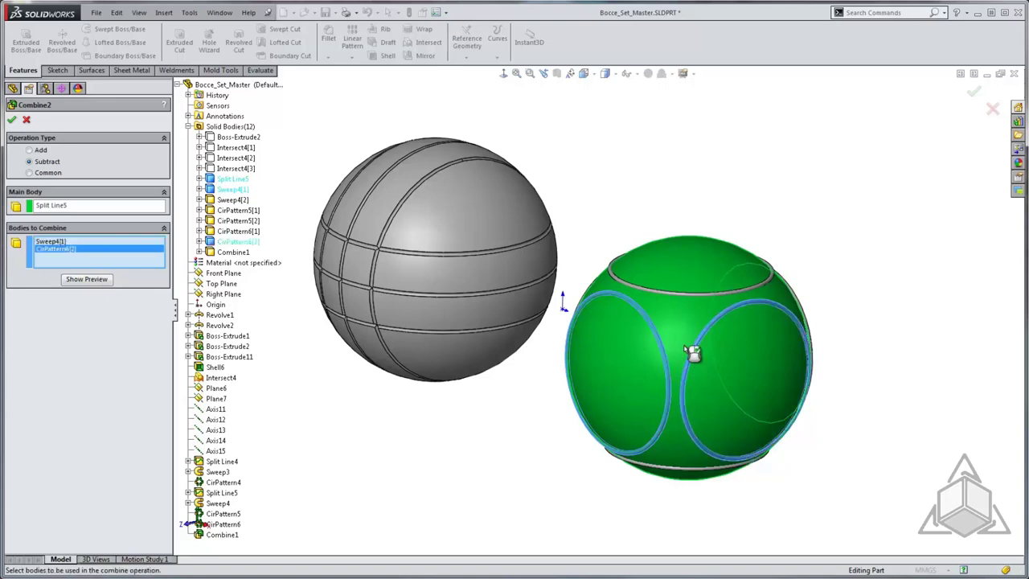
left_click(674, 299)
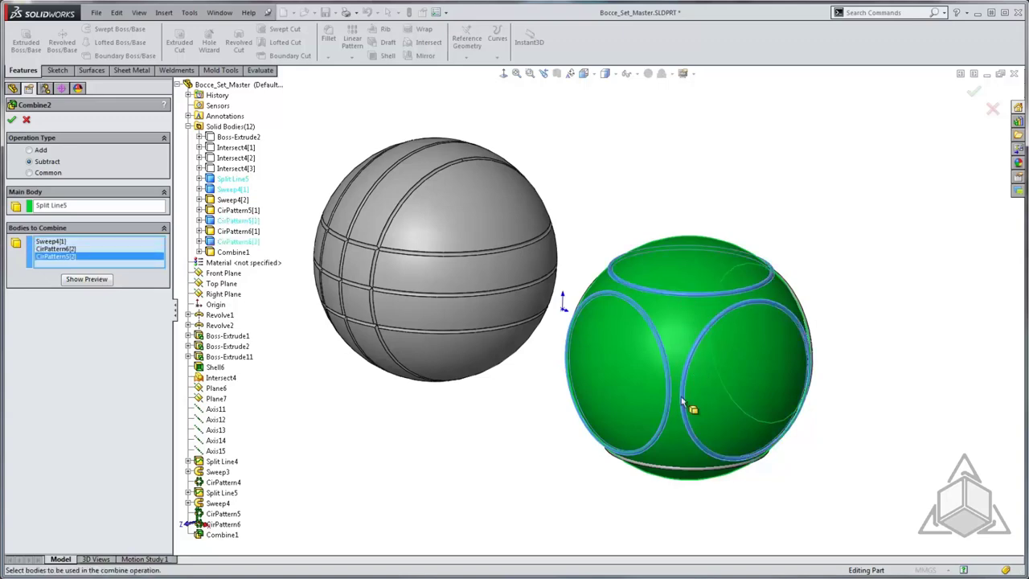
left_click(682, 477)
middle_click_drag(743, 482, 452, 320)
left_click(455, 309)
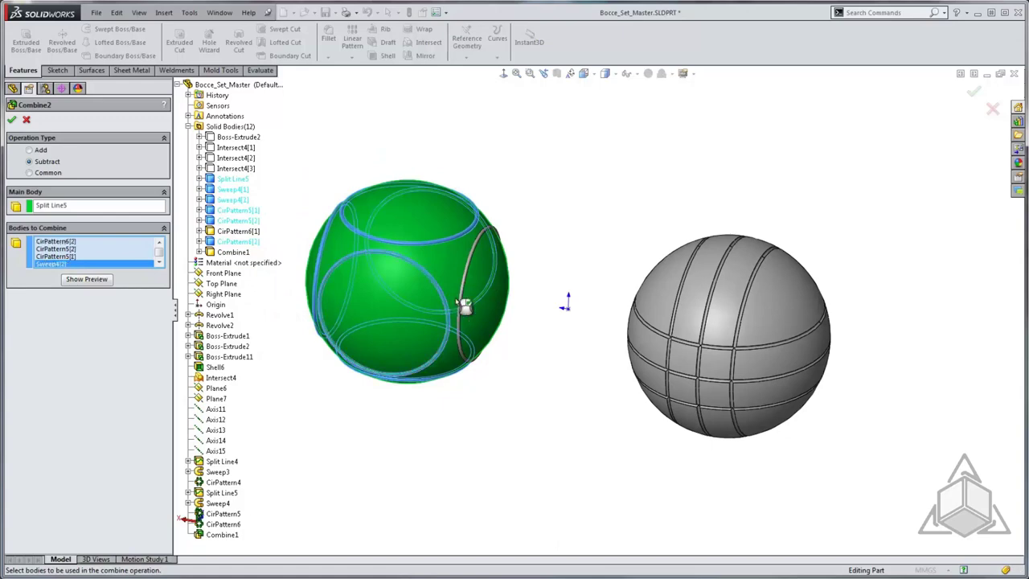
key("Return")
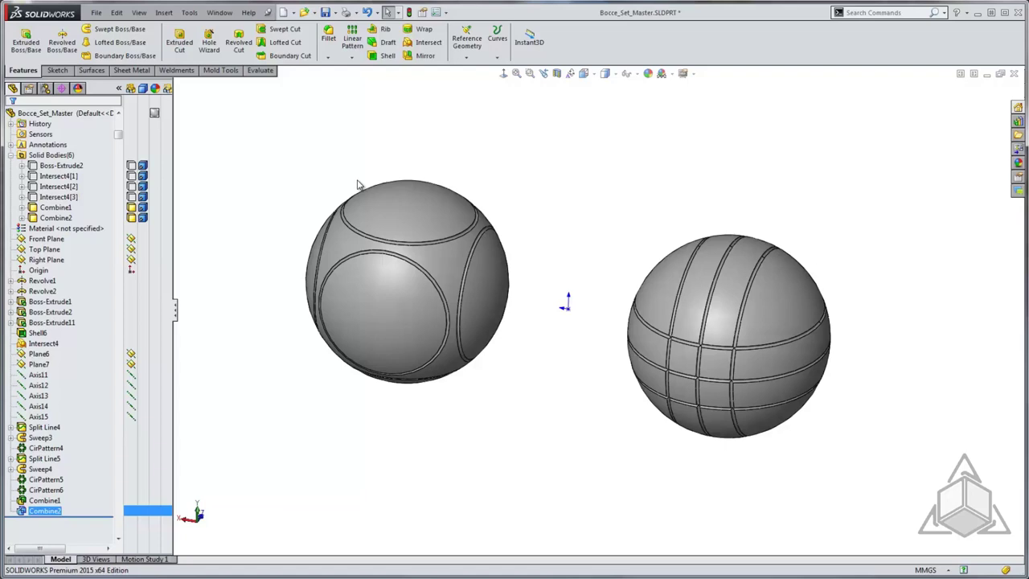
Show the hidden bodies Intersect4[3] and Intersect4[2] and fit the model in an isometric view.
key("ctrl+7")
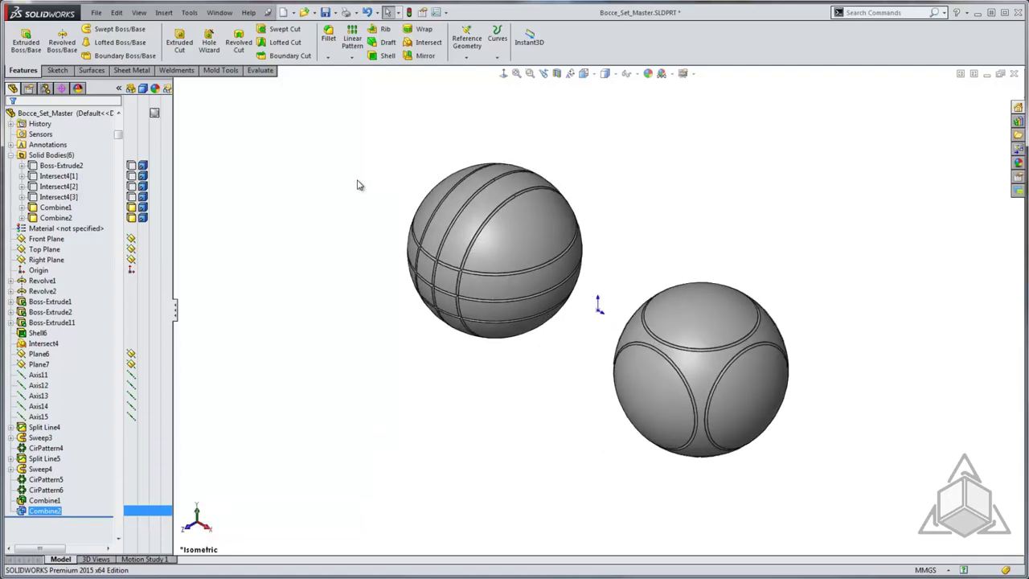
mouse_move(132, 199)
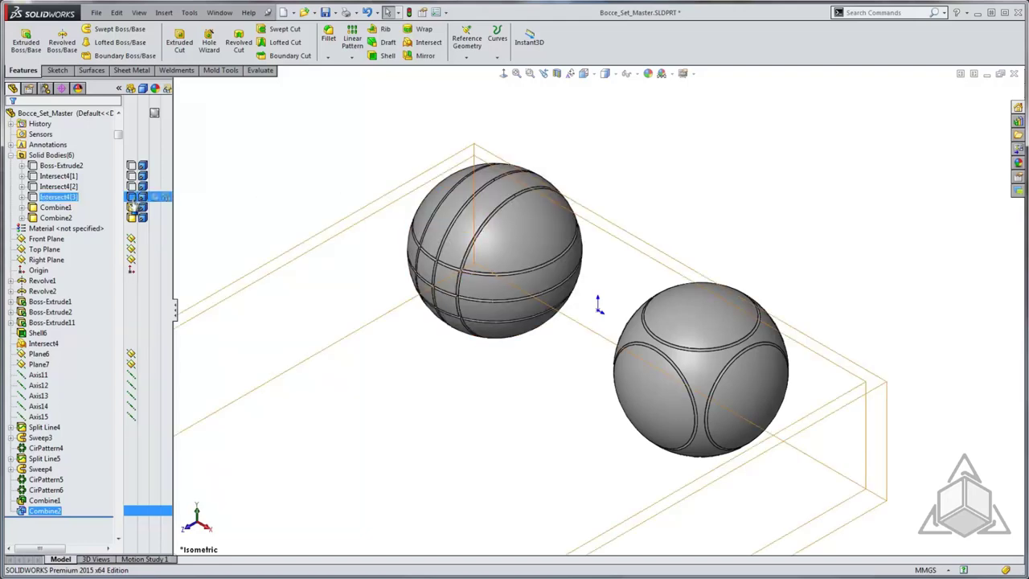
left_click(131, 197)
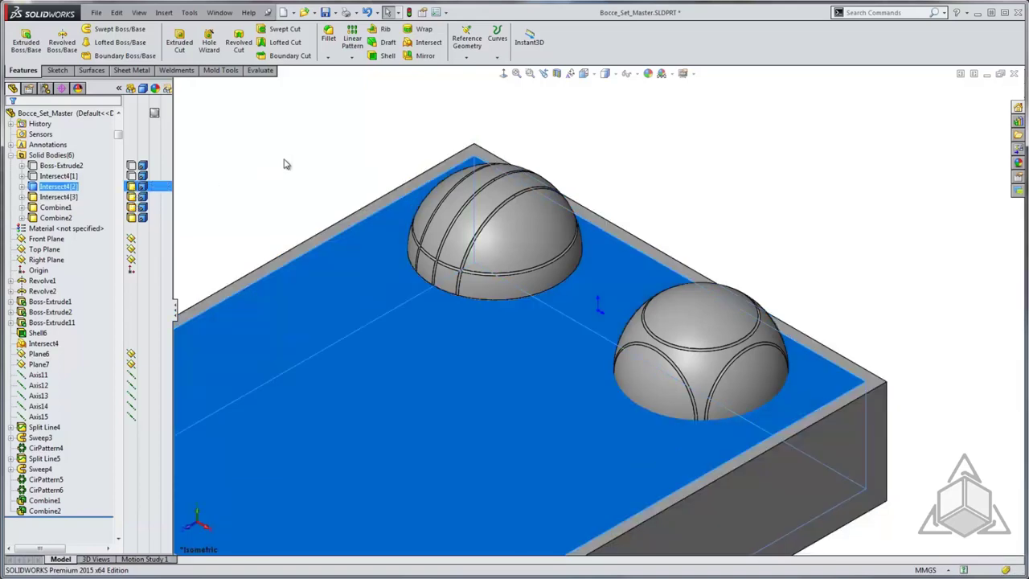
key("f")
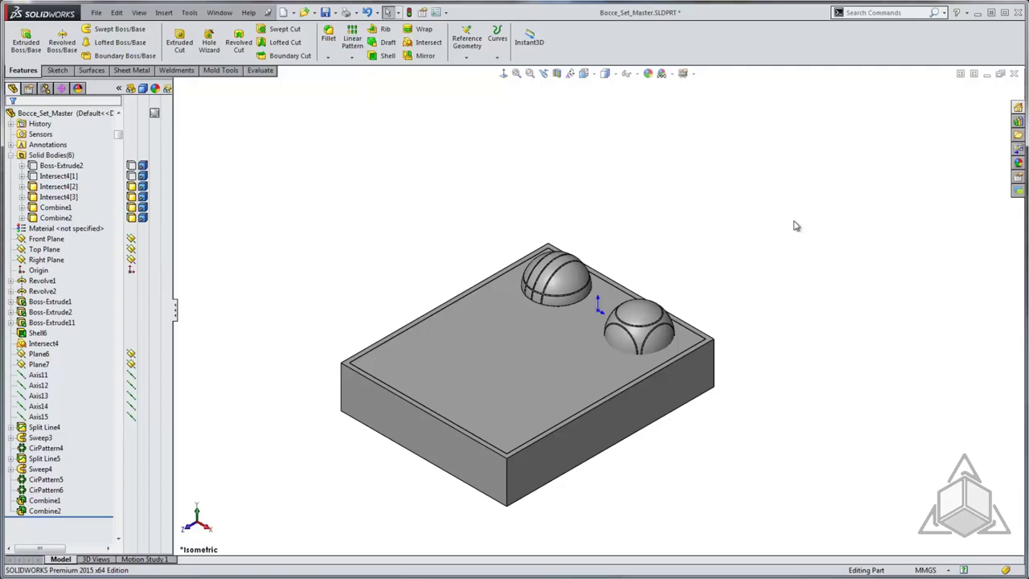
Start an Up to reference linear pattern along the box's long outer top edge, using the end face farthest from the balls as reference.
left_click(354, 45)
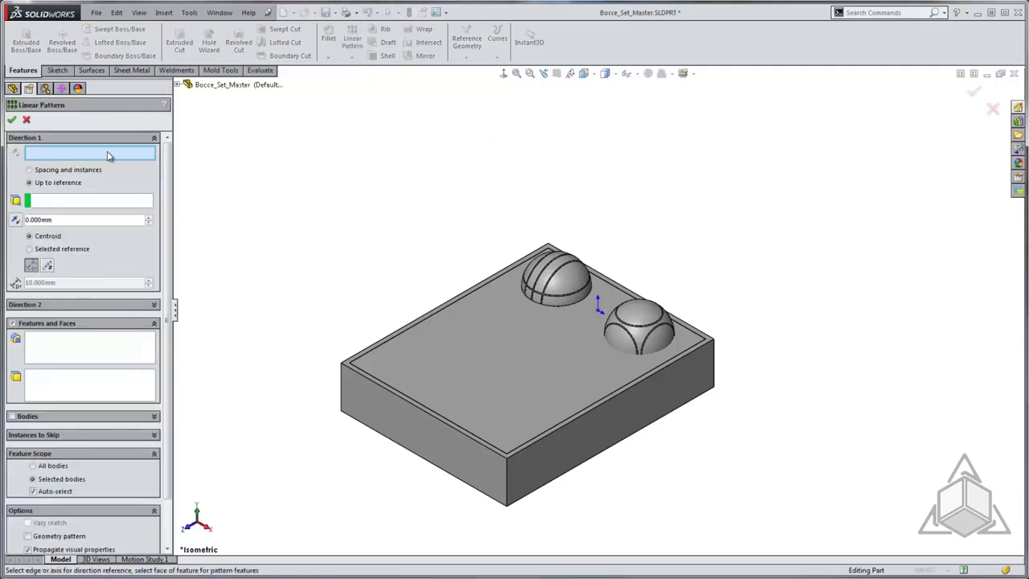
left_click(534, 450)
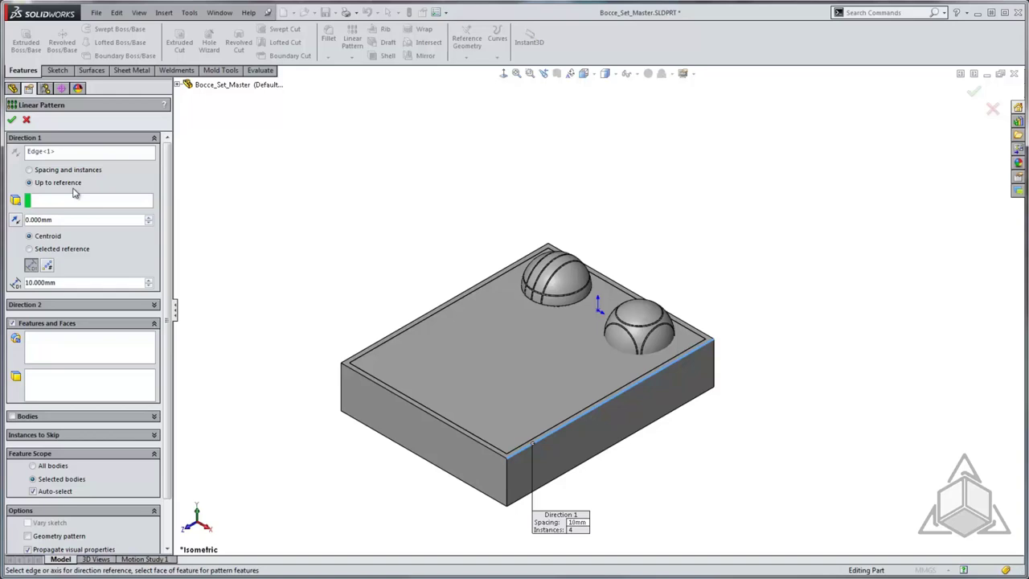
left_click(77, 206)
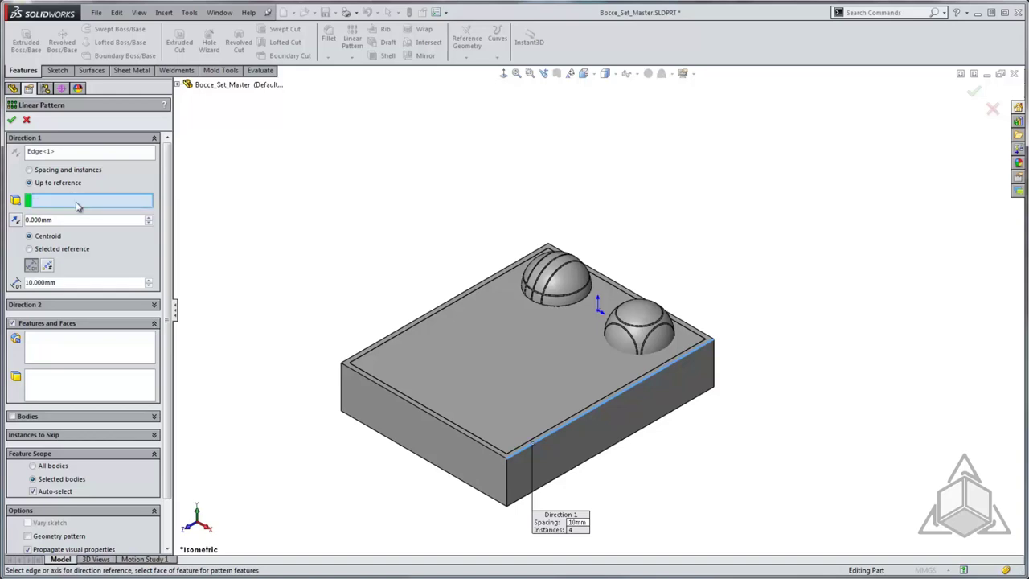
left_click(386, 411)
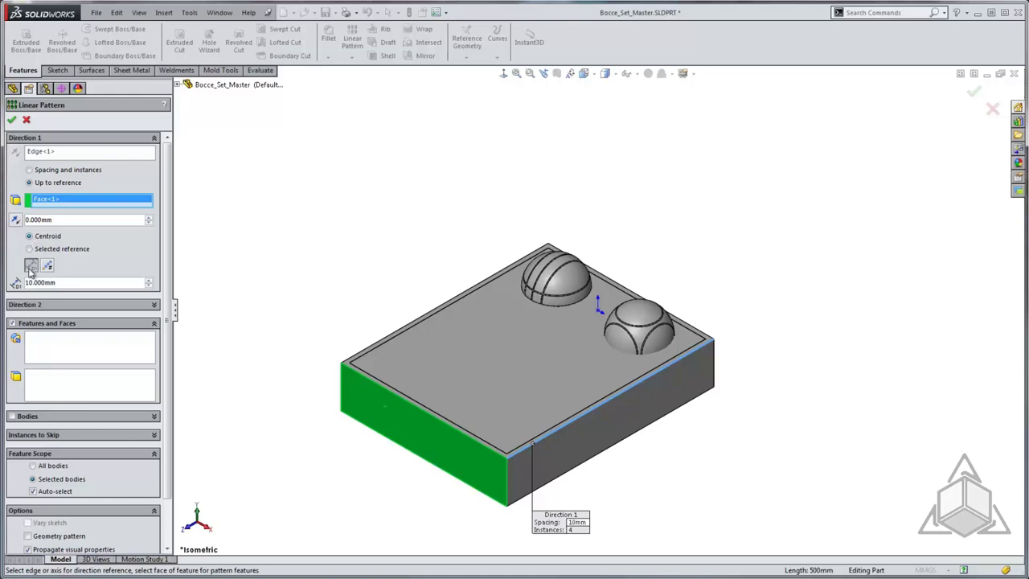
Define the linear pattern by instance count, with 4 instances, and select ball bodies Combine1 and Combine2 to pattern.
left_click(29, 270)
left_click(46, 266)
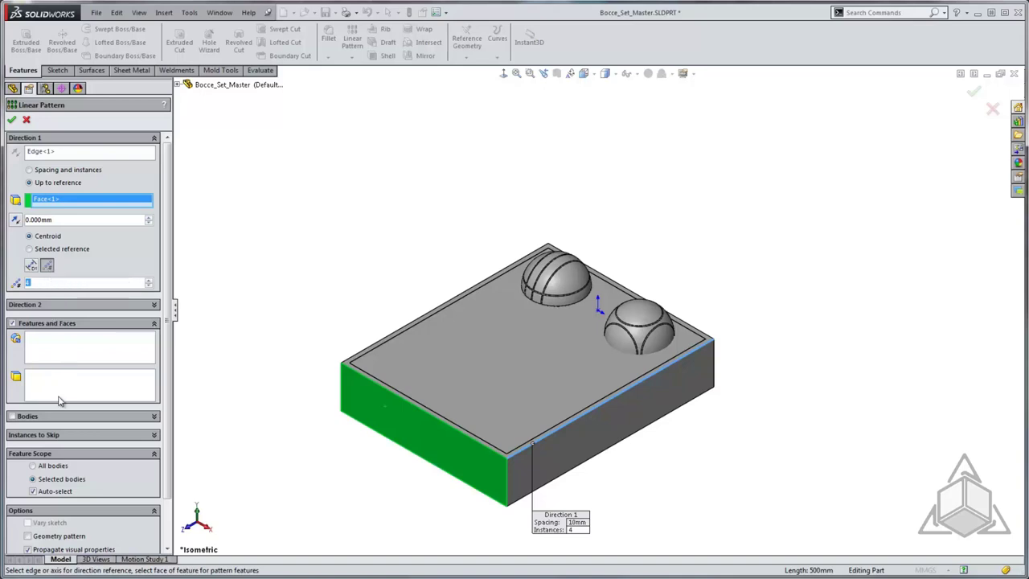
left_click(13, 416)
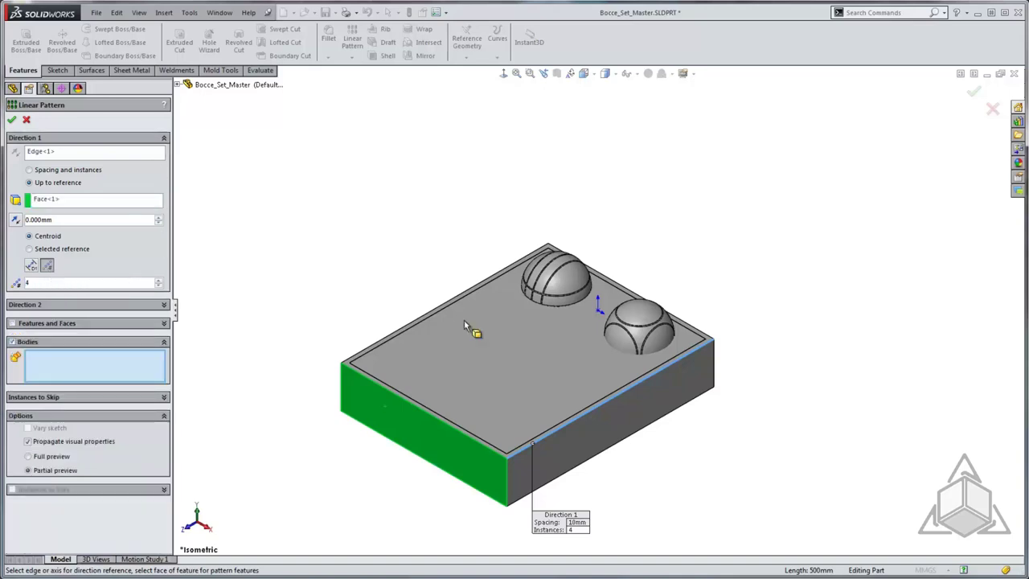
left_click(557, 280)
left_click(635, 324)
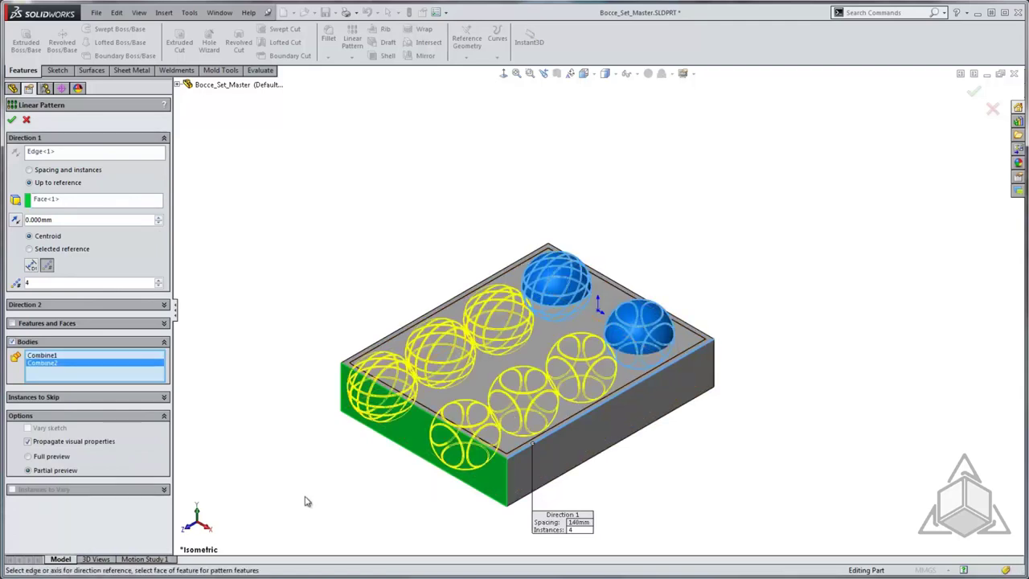
Set the linear pattern's offset from the reference face to 80 mm and create the pattern of both balls.
left_click(207, 532)
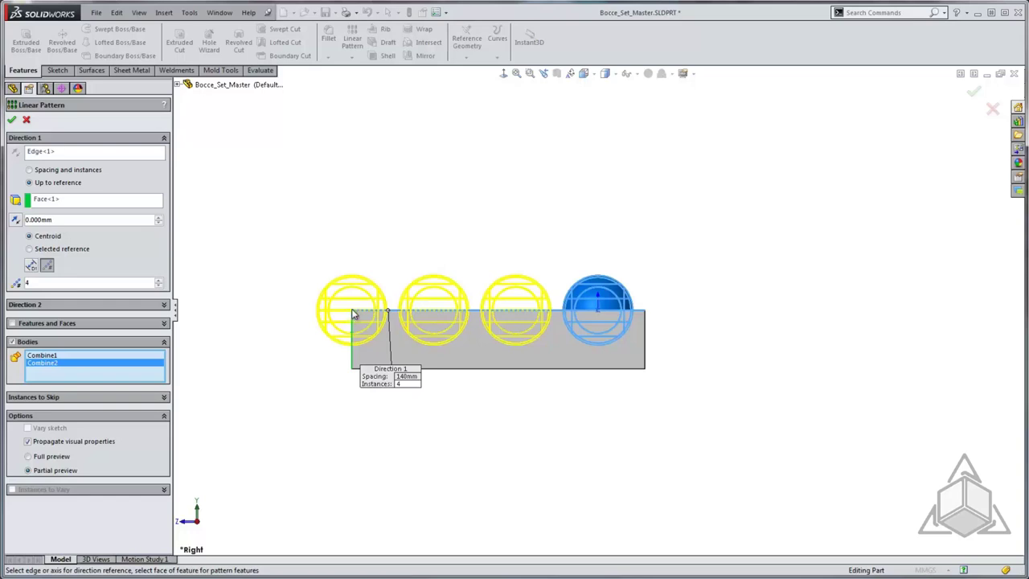
double_click(51, 220)
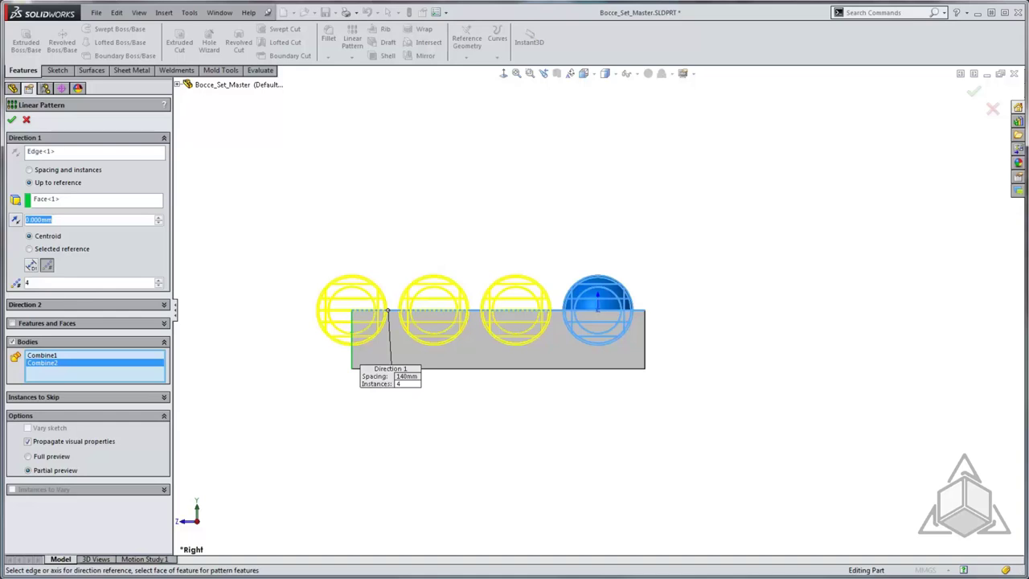
type("80")
key("Tab")
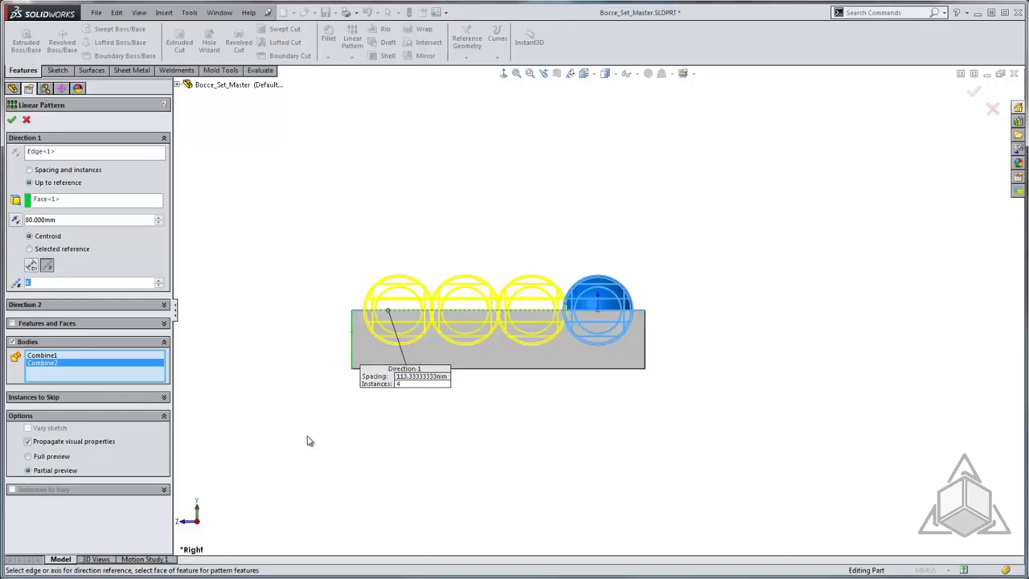
middle_click_drag(306, 409, 317, 505)
left_click(12, 119)
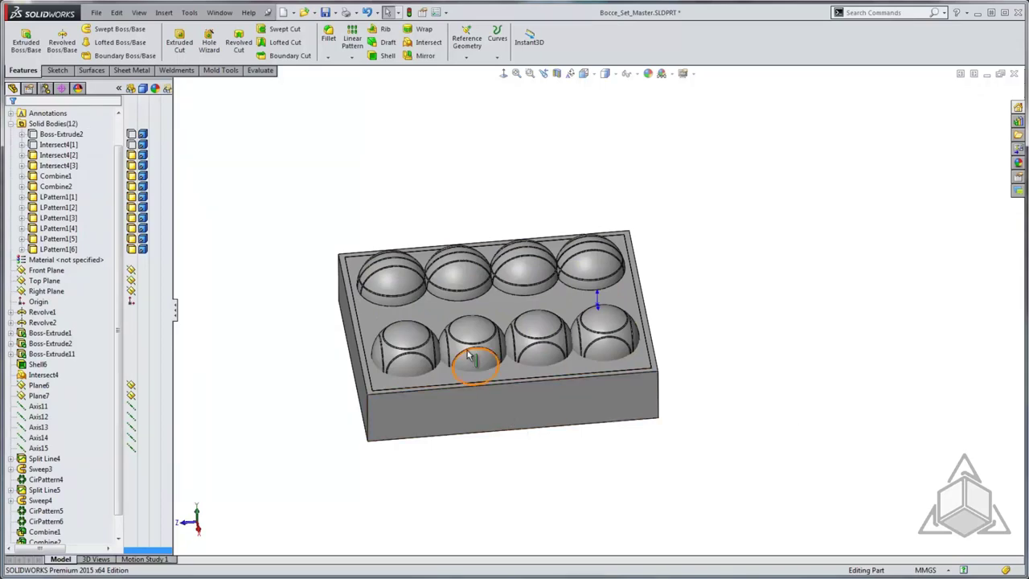
Edit the box extrusion Boss-Extrude11 and set its blind depth to 600 mm.
scroll(470, 355, "down", 3)
scroll(470, 355, "down", 3)
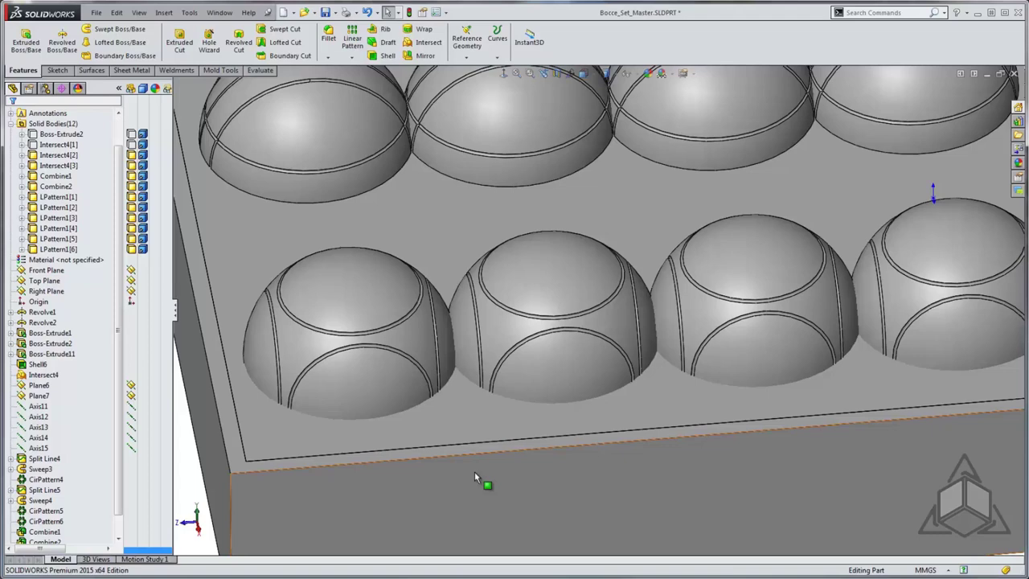
scroll(563, 374, "up", 6)
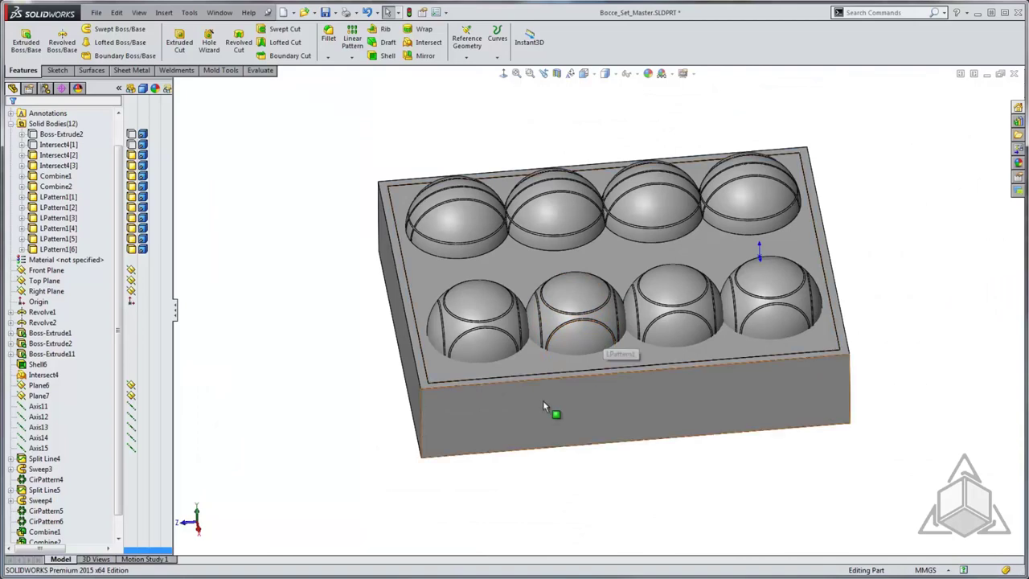
left_click(148, 361)
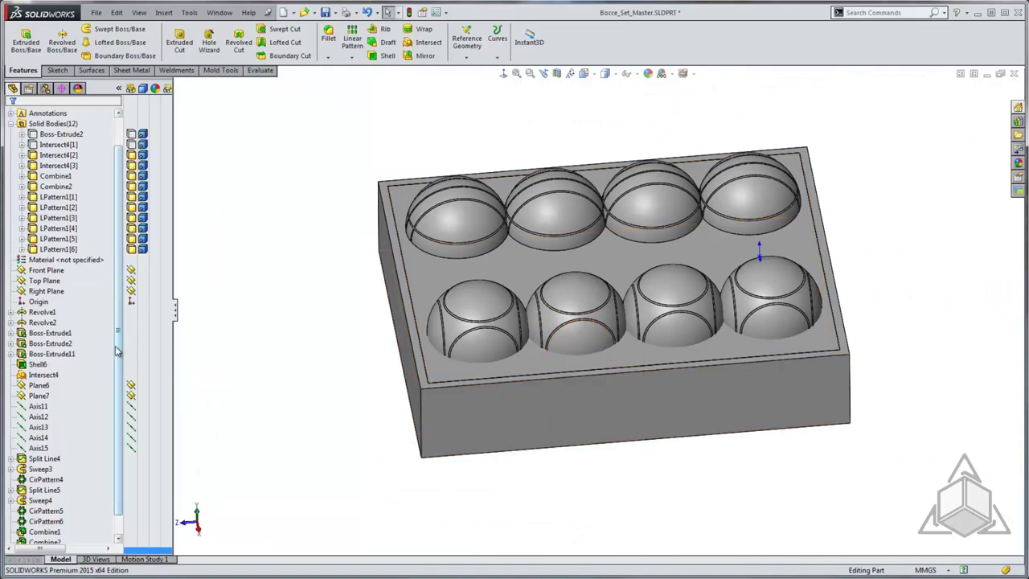
scroll(81, 353, "down", 2)
left_click(42, 335)
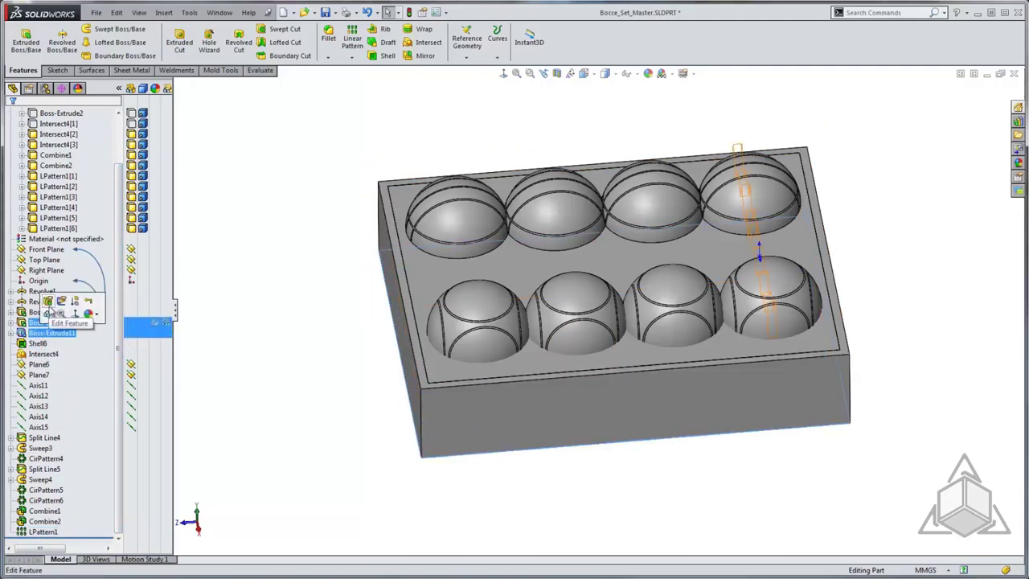
left_click(49, 307)
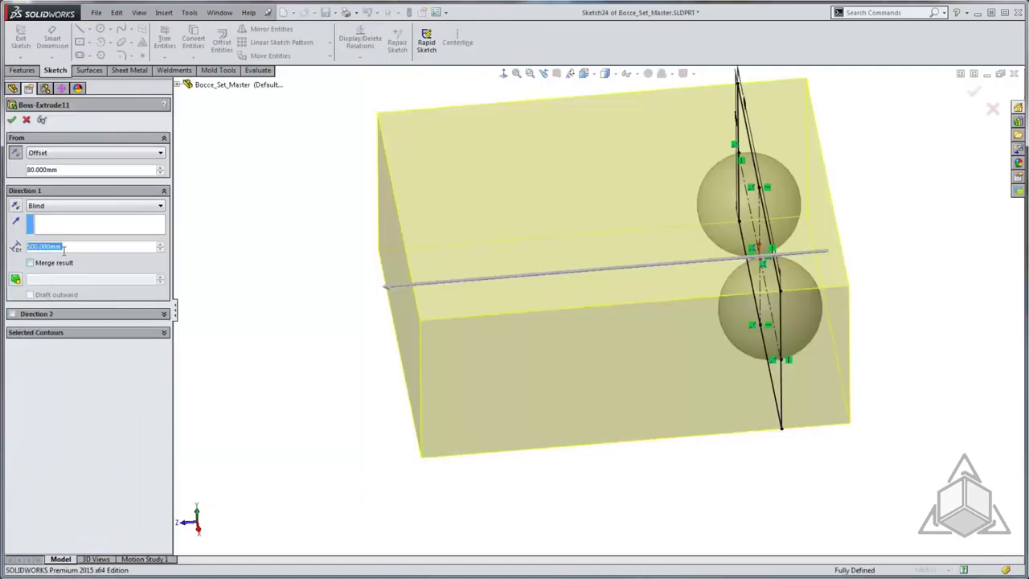
type("600")
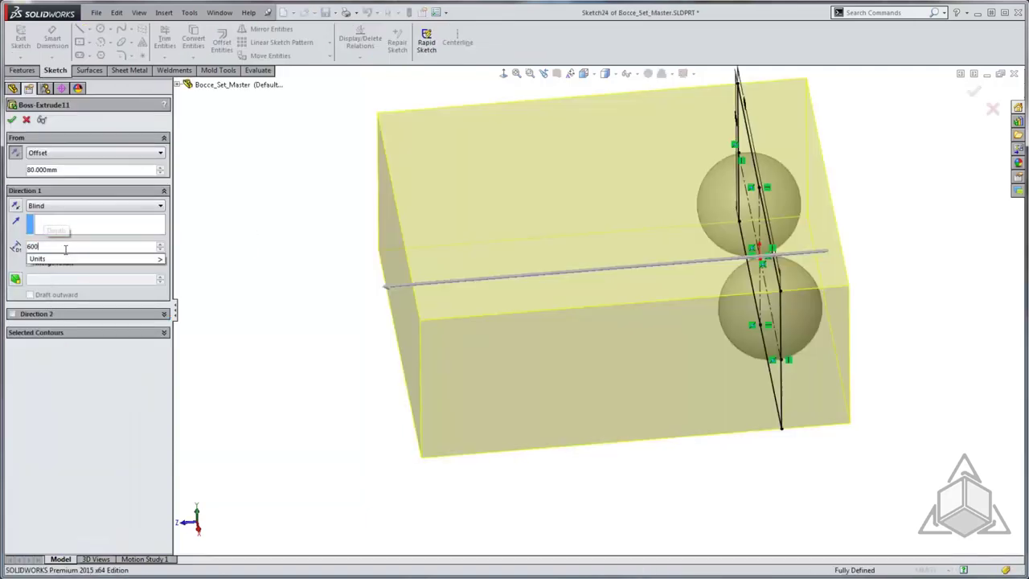
key("Return")
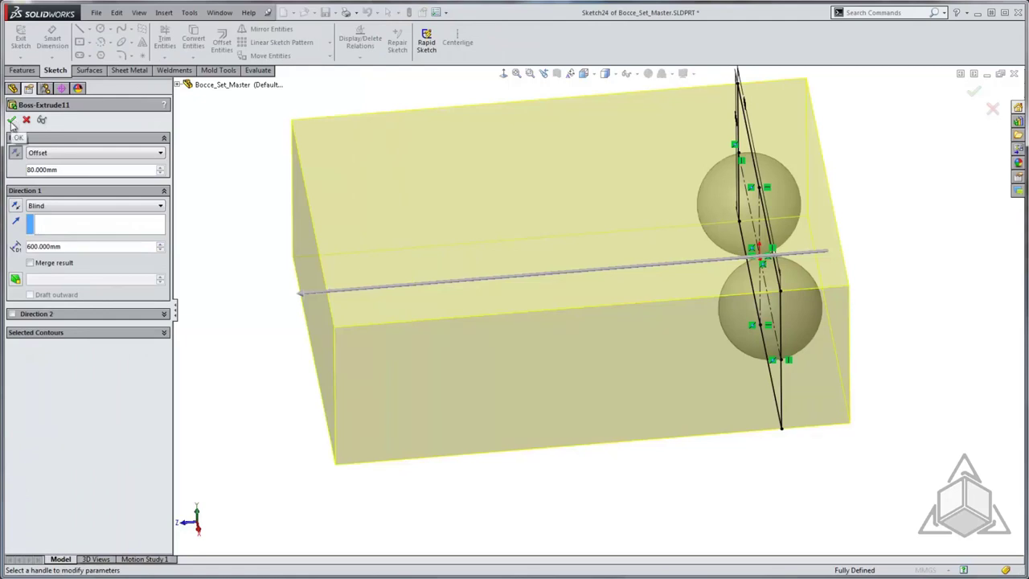
left_click(12, 120)
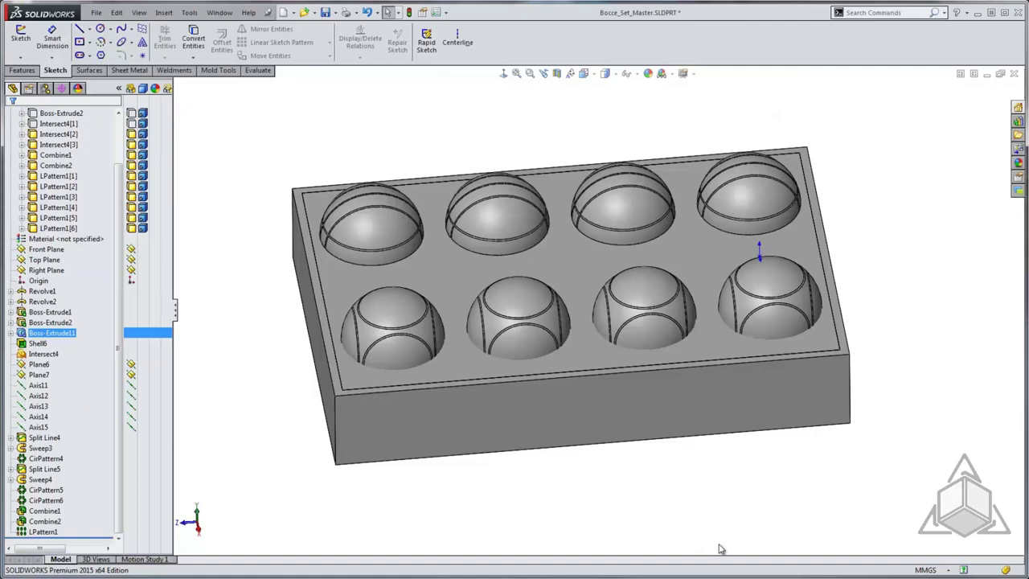
Restore the isometric view and hide patterned ball LPattern1[6], the last one in the Combine1 row.
left_click(733, 505)
key("ctrl+7")
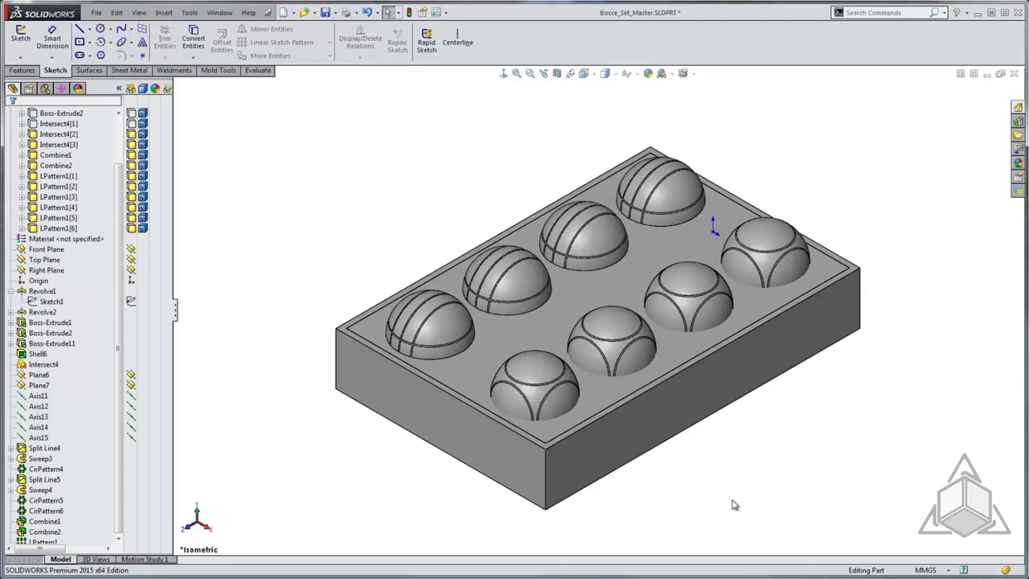
left_click(539, 336)
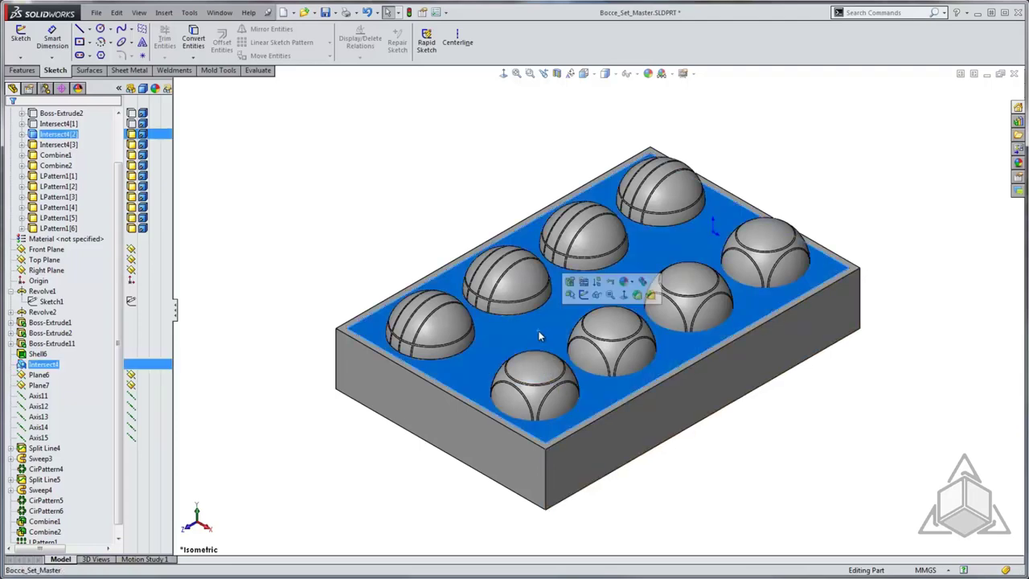
right_click(447, 336)
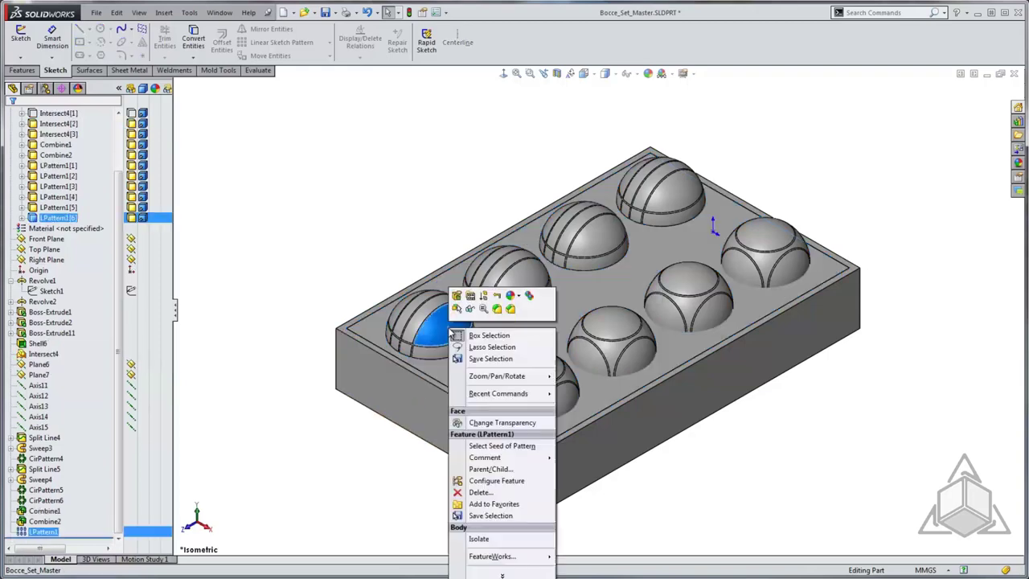
left_click(470, 308)
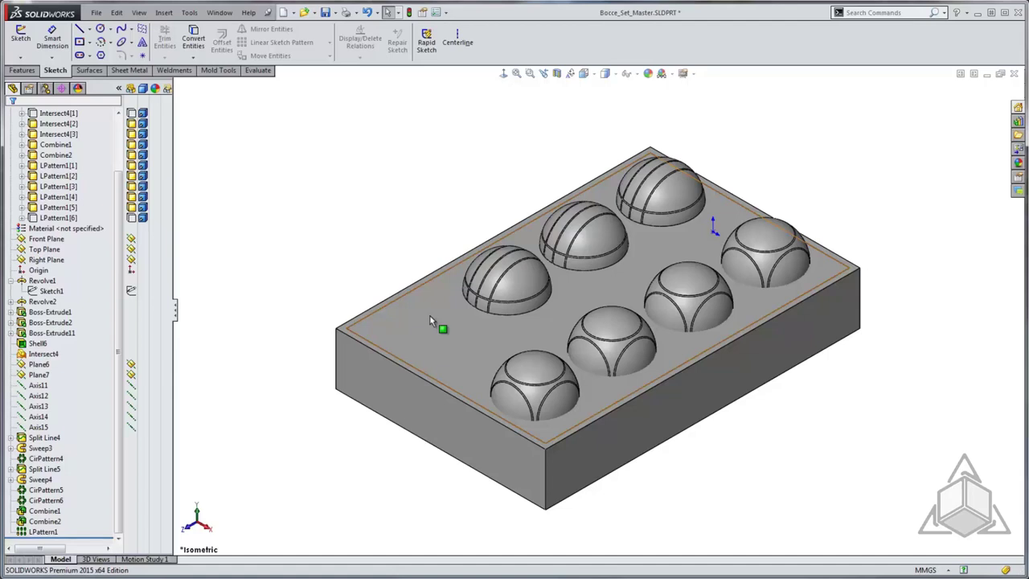
Roll the model history back to directly after Revolve2, ahead of Boss-Extrude1.
left_click(12, 282)
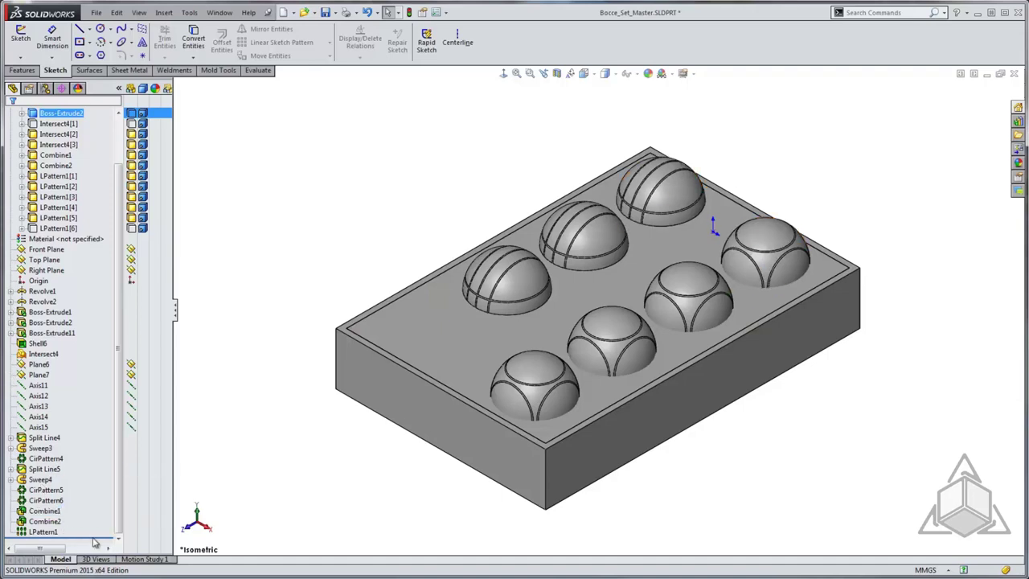
left_click_drag(99, 537, 107, 337)
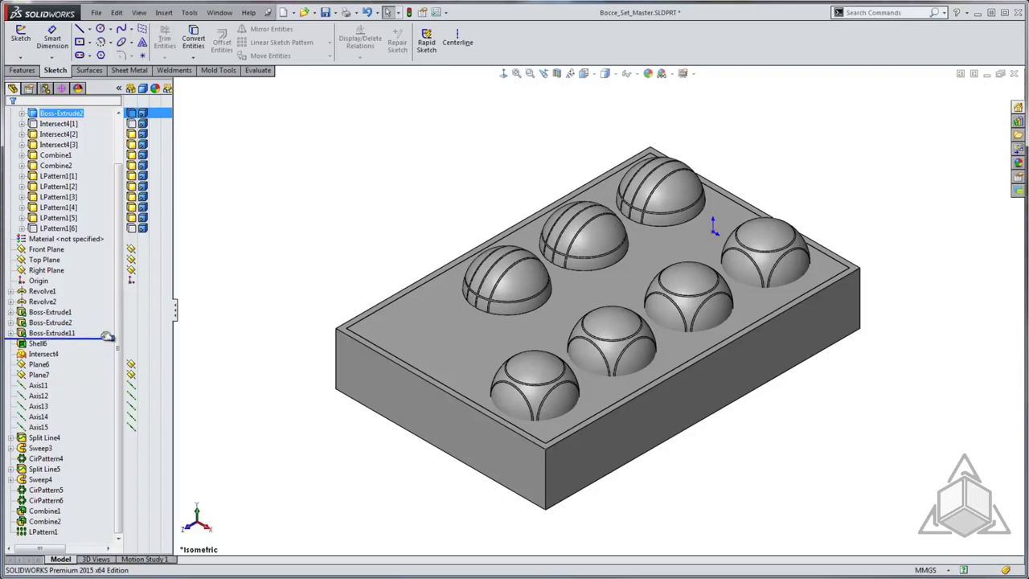
left_click_drag(107, 337, 105, 338)
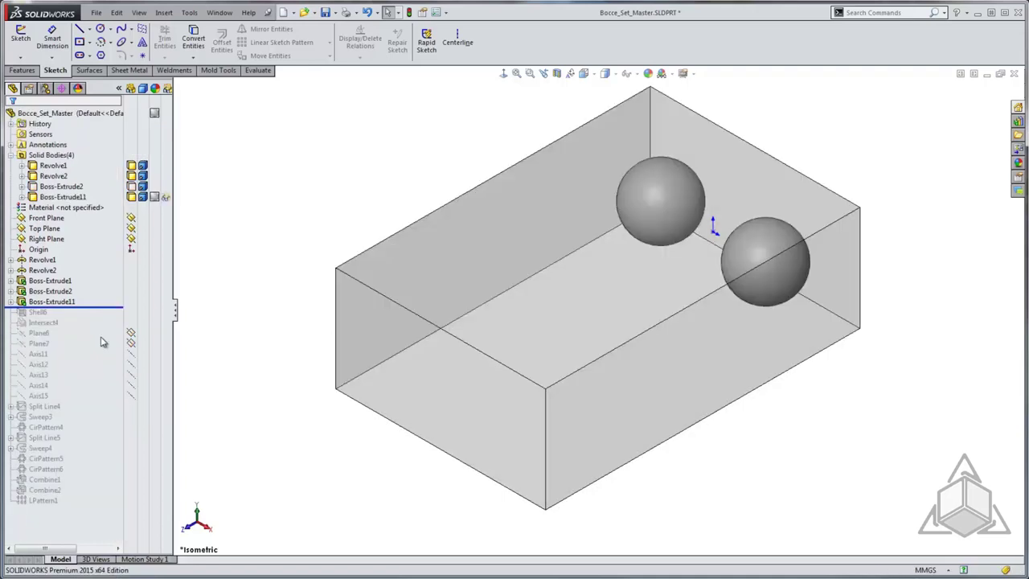
left_click_drag(113, 307, 103, 284)
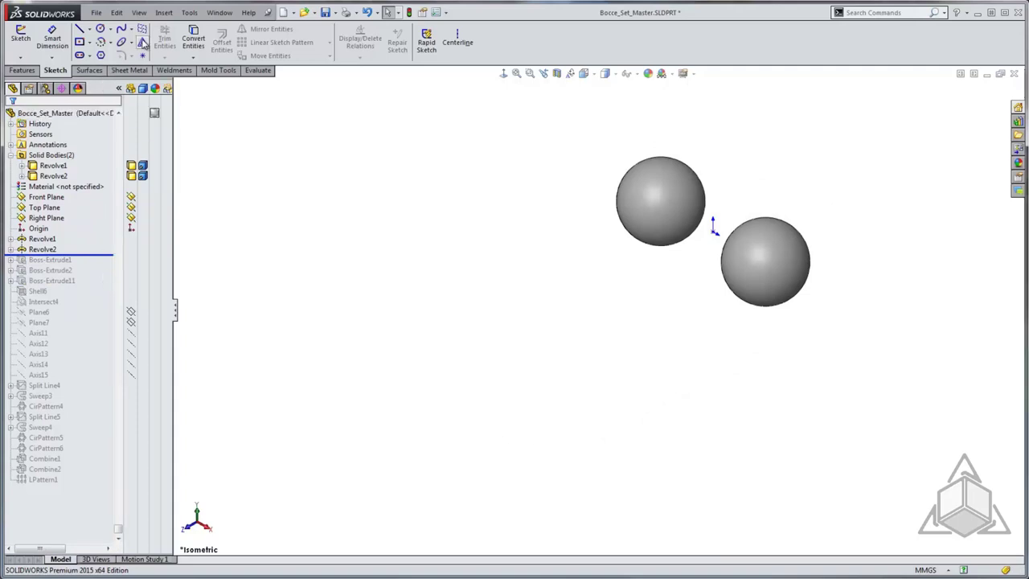
Copy ball bodies Revolve1 and Revolve2 once in place with Move/Copy Body, without any translation or rotation.
left_click(162, 15)
mouse_move(193, 51)
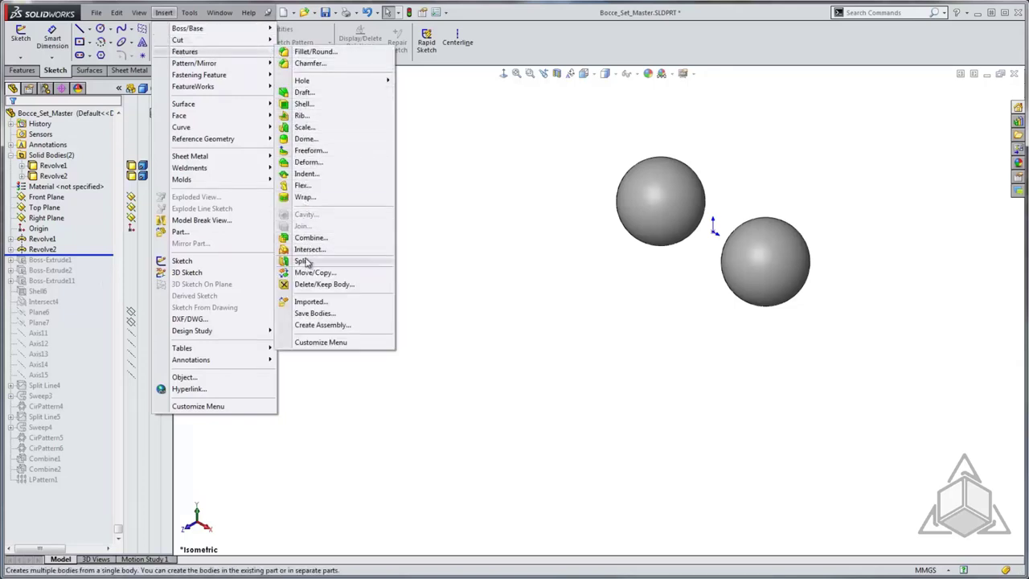
left_click(351, 275)
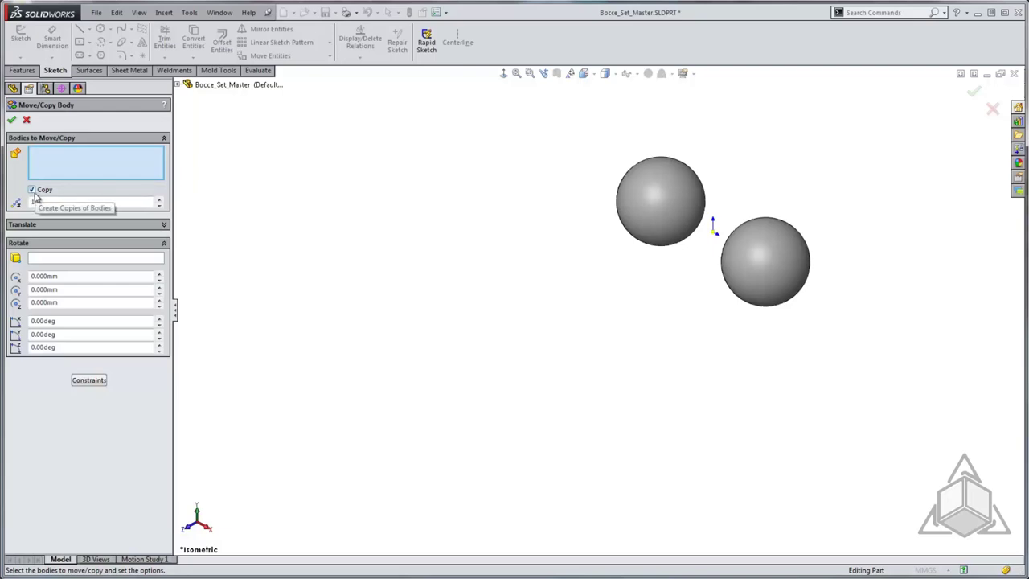
left_click(649, 201)
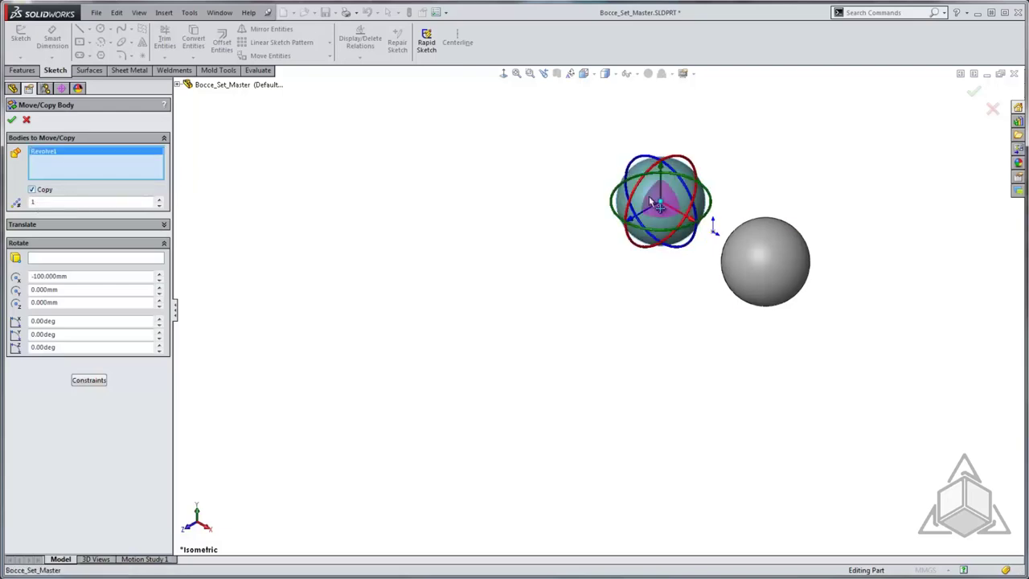
left_click(760, 271)
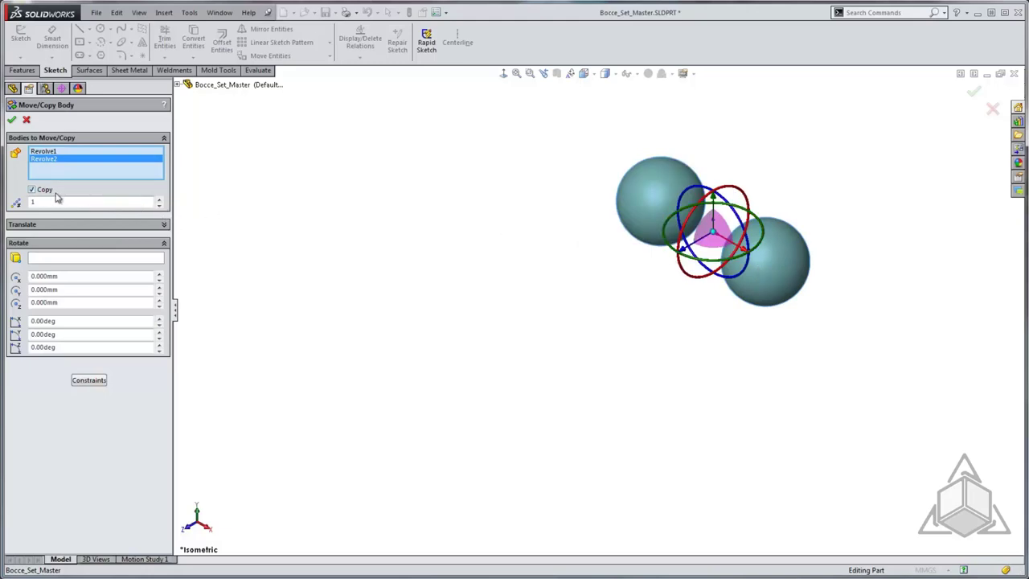
left_click(11, 119)
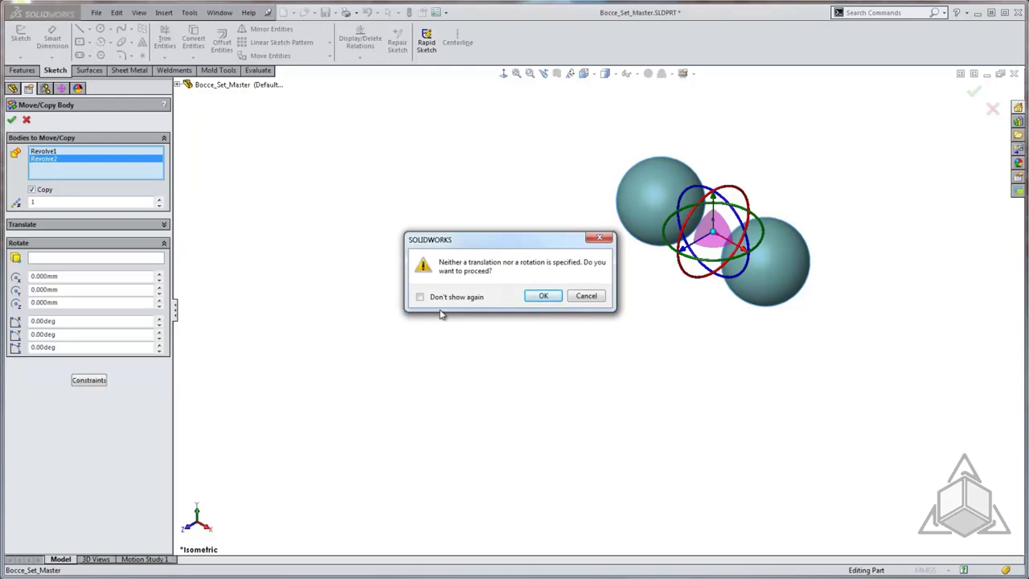
left_click(543, 297)
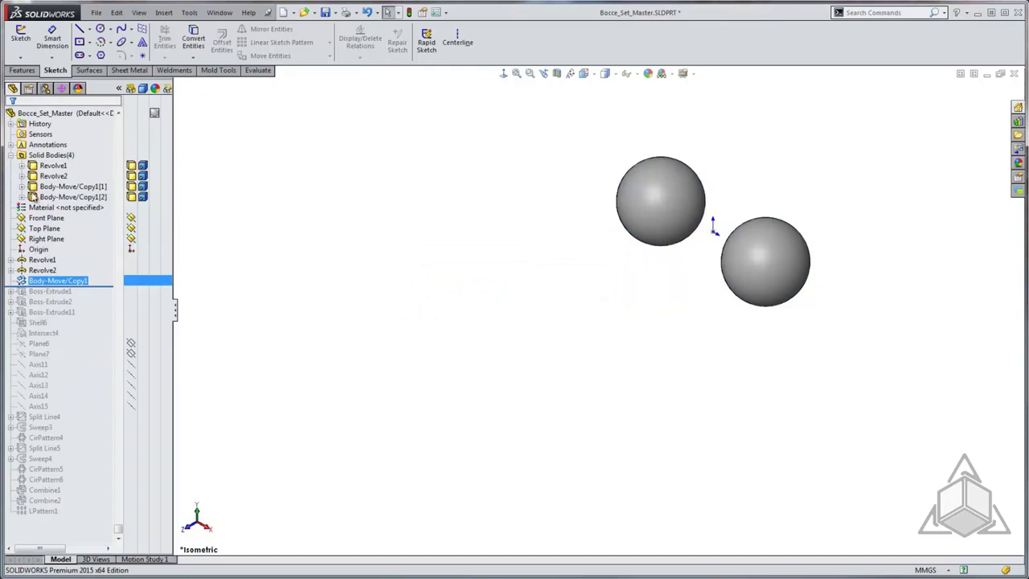
Sketch a closed half circle on the Front Plane between the balls, with a vertical straight side about 40 mm long.
left_click(49, 198)
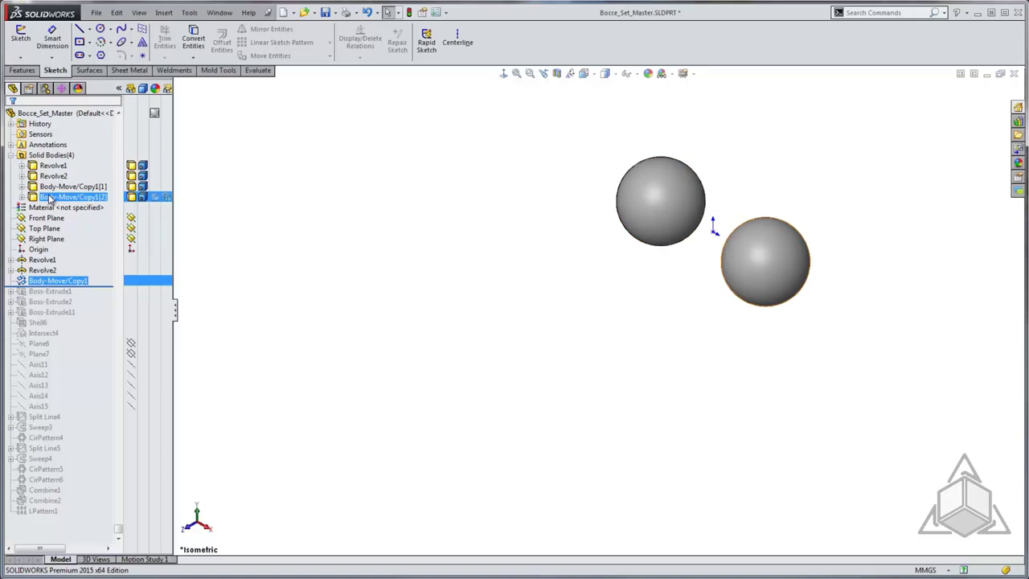
left_click(40, 250)
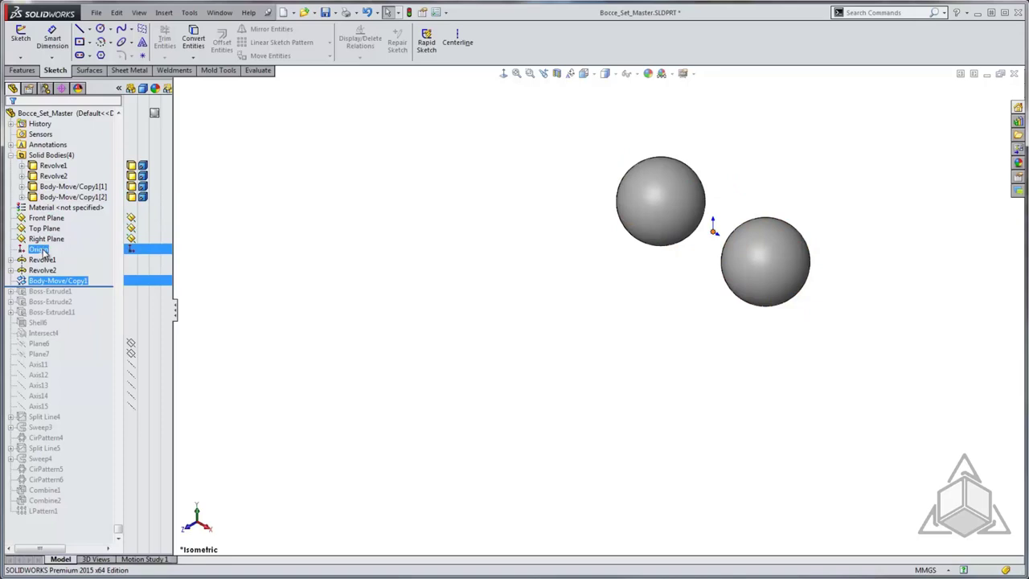
left_click(46, 218)
left_click(54, 208)
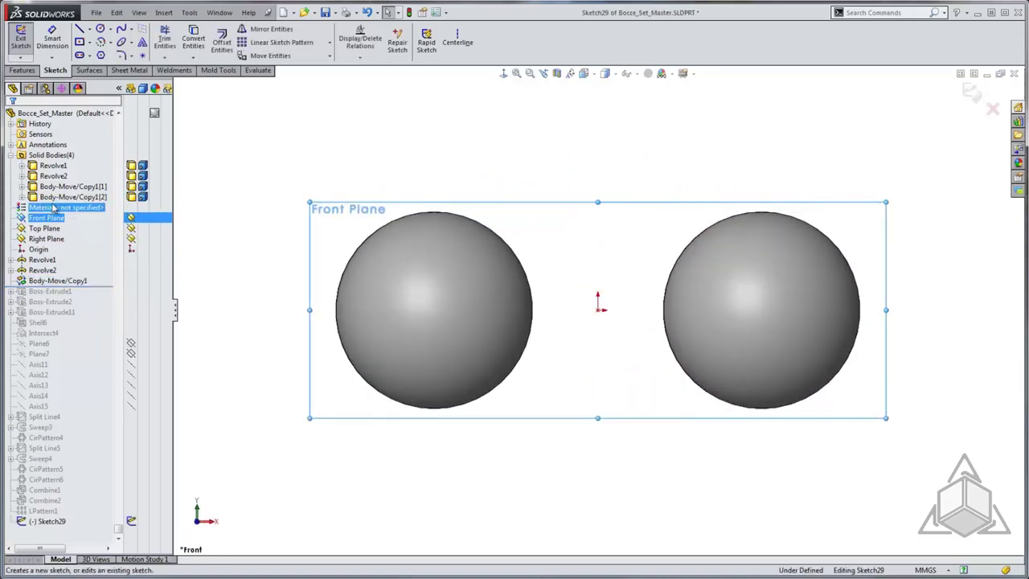
left_click(79, 28)
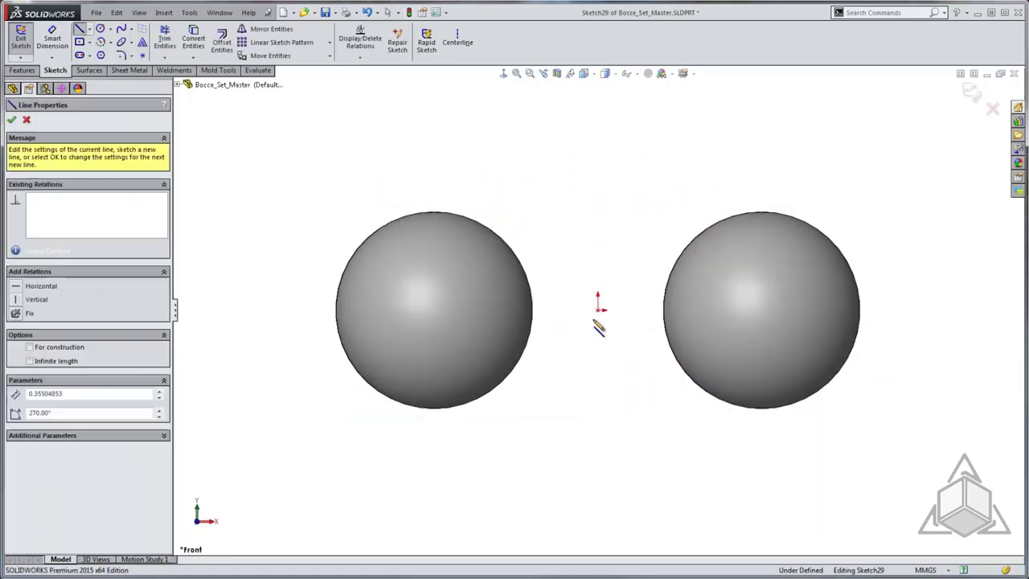
left_click(585, 280)
left_click(585, 346)
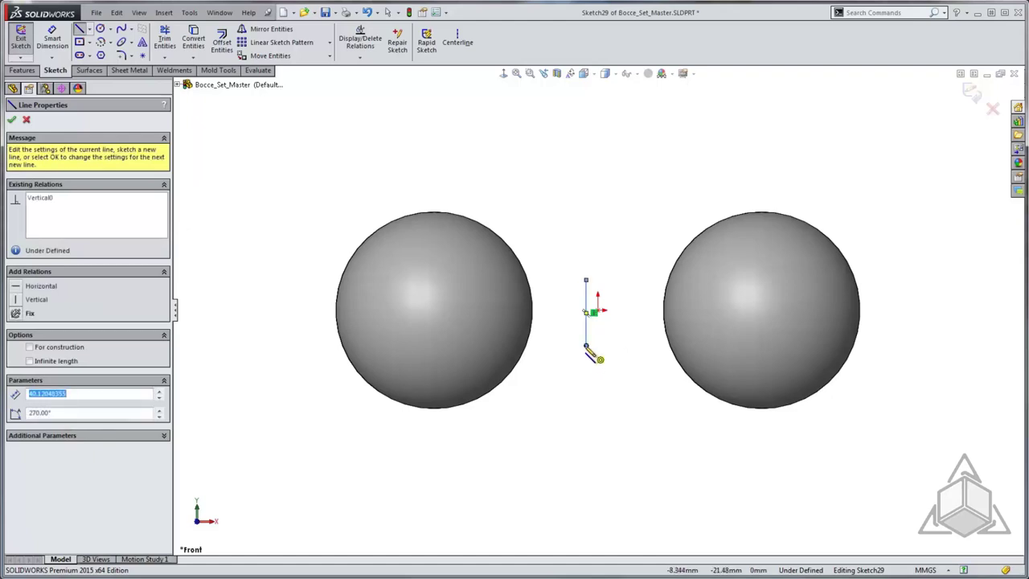
double_click(586, 347)
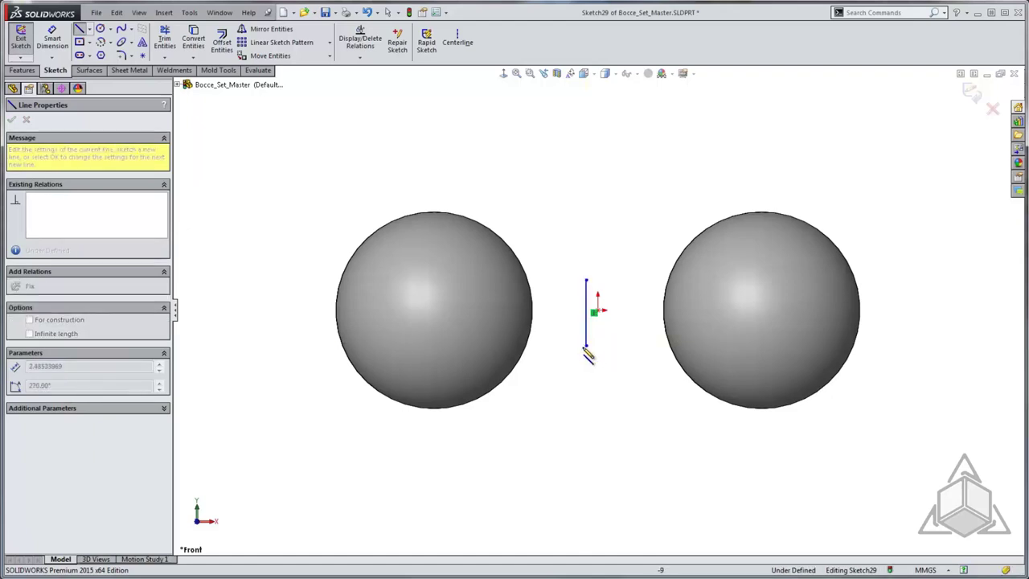
left_click(586, 347)
double_click(587, 280)
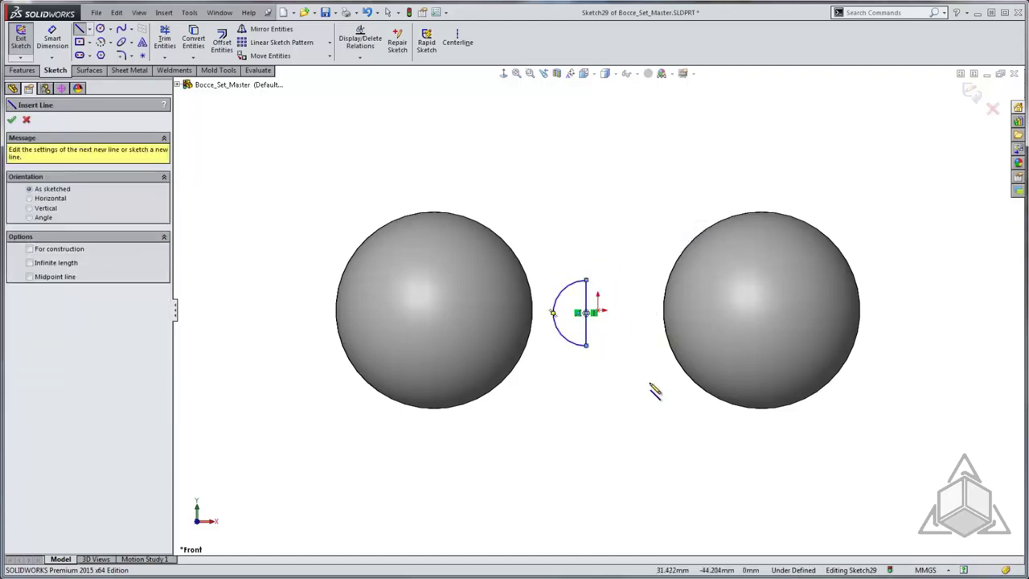
key("Escape")
Make the half circle's vertical straight side coincident with the sketch origin.
left_click_drag(586, 314, 602, 312)
scroll(610, 319, "down", 3)
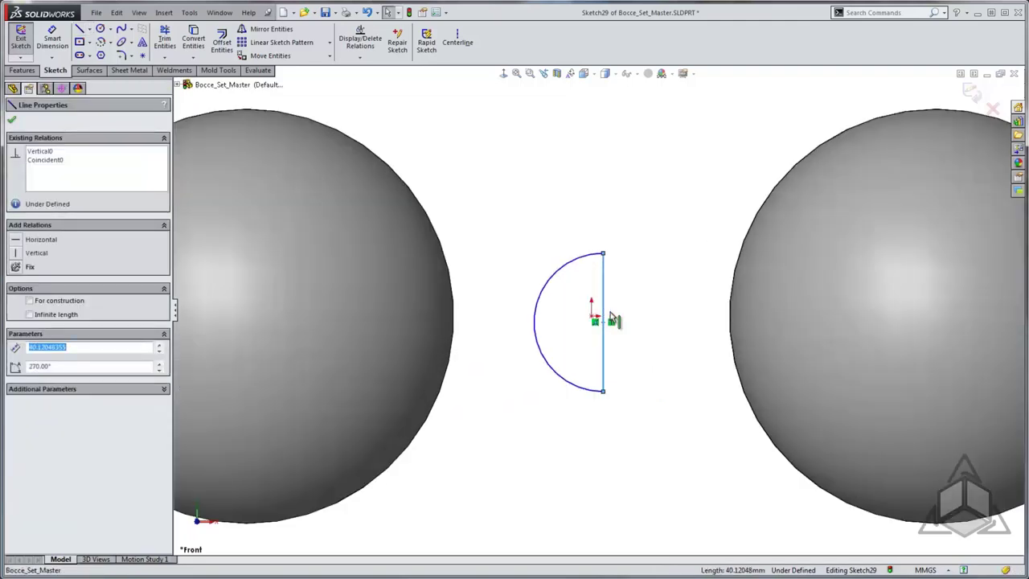
scroll(610, 318, "down", 2)
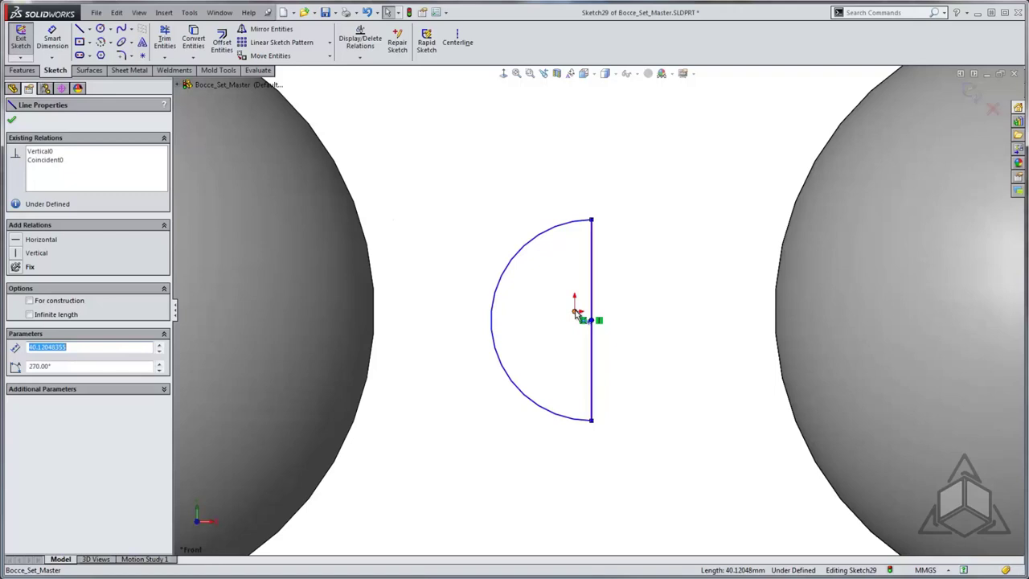
left_click(576, 310, "ctrl")
left_click(618, 268)
left_click(633, 312)
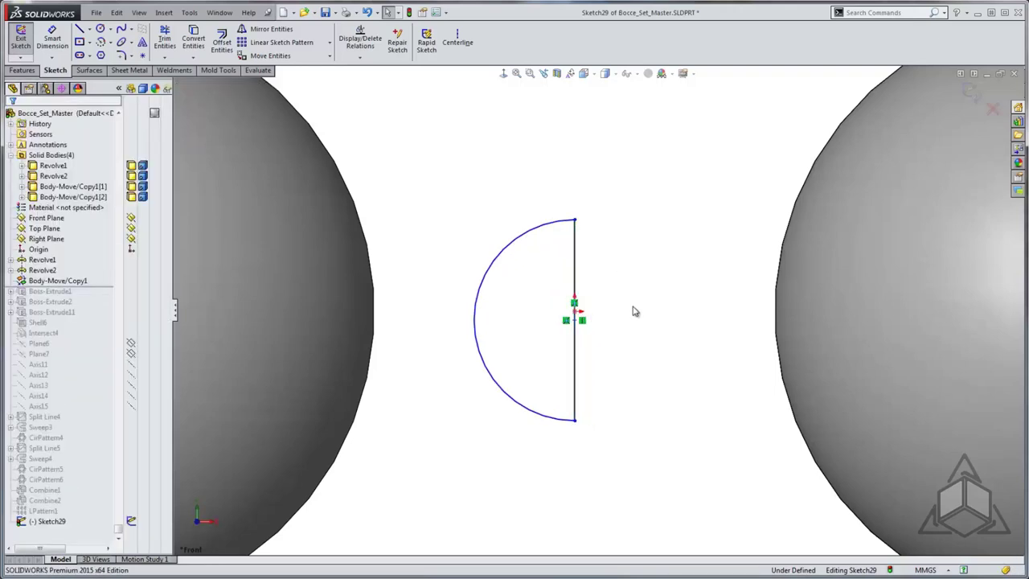
key("f")
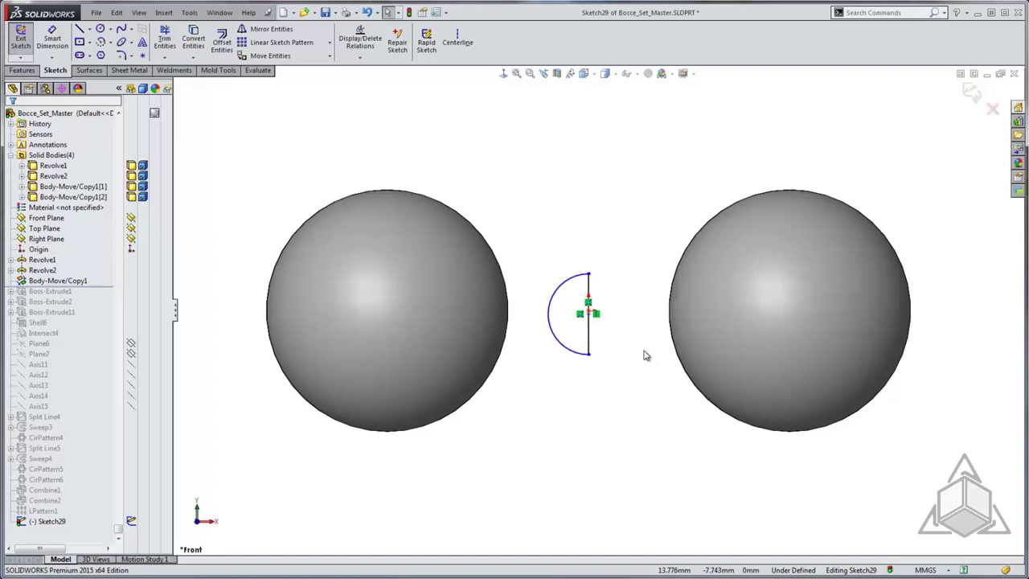
Dimension the half circle's arc with a radius of 10 mm.
key("d")
left_click(581, 276)
left_click(495, 163)
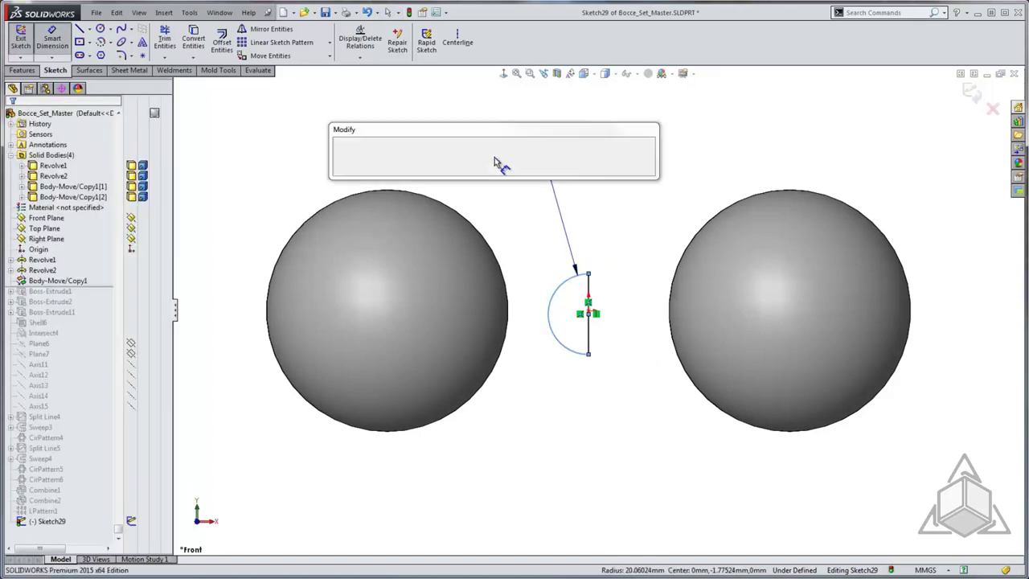
type("10")
key("Return")
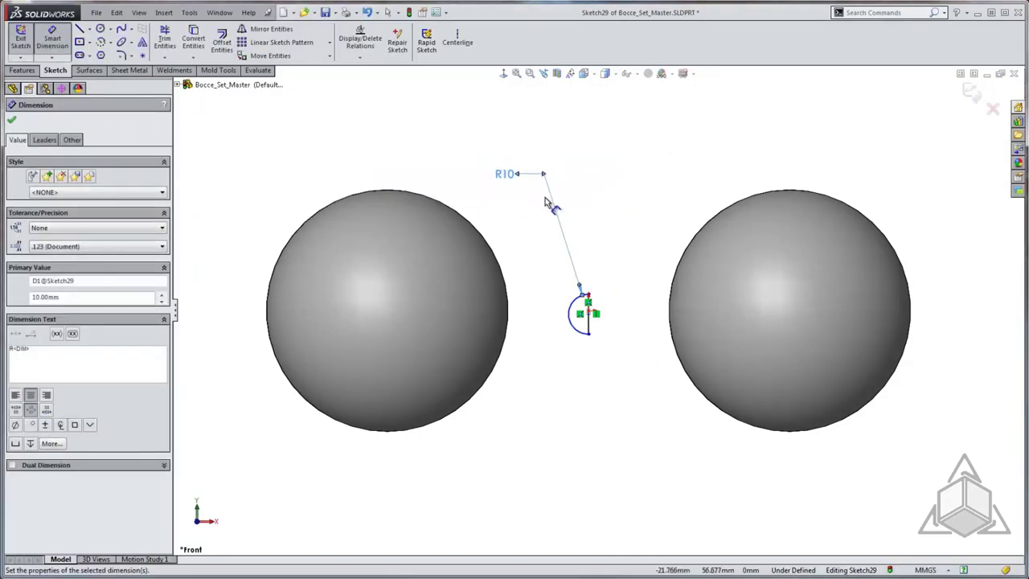
right_click_drag(652, 217, 647, 93)
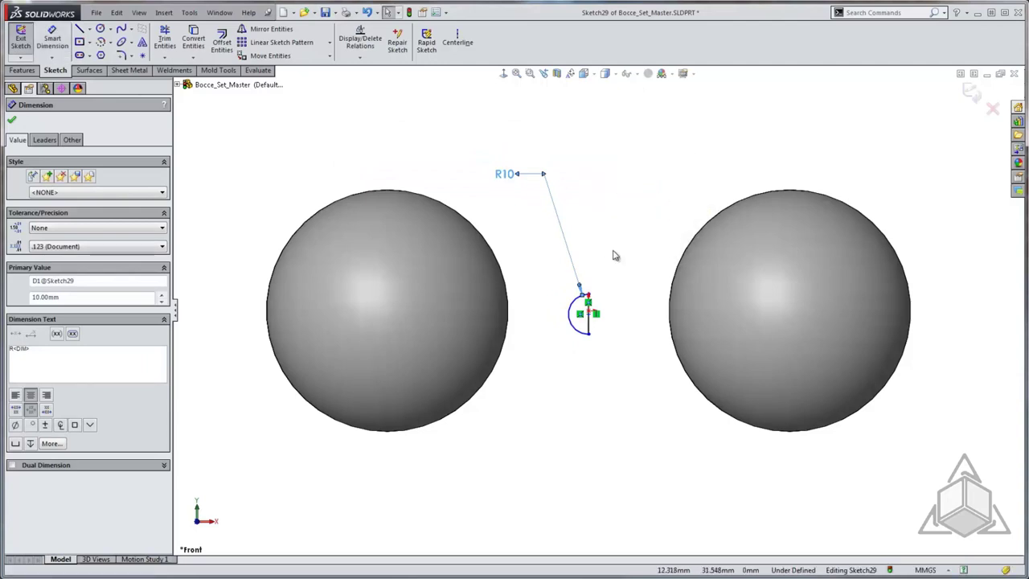
Make the arc's center point coincident with the origin so the half circle is centered between the balls.
left_click_drag(588, 313, 589, 246)
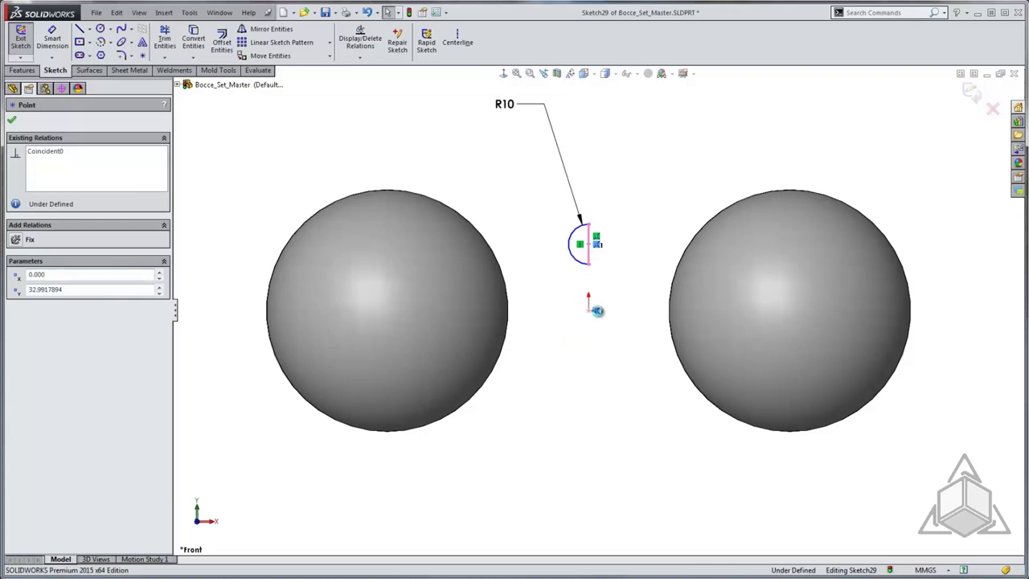
left_click(591, 313, "ctrl")
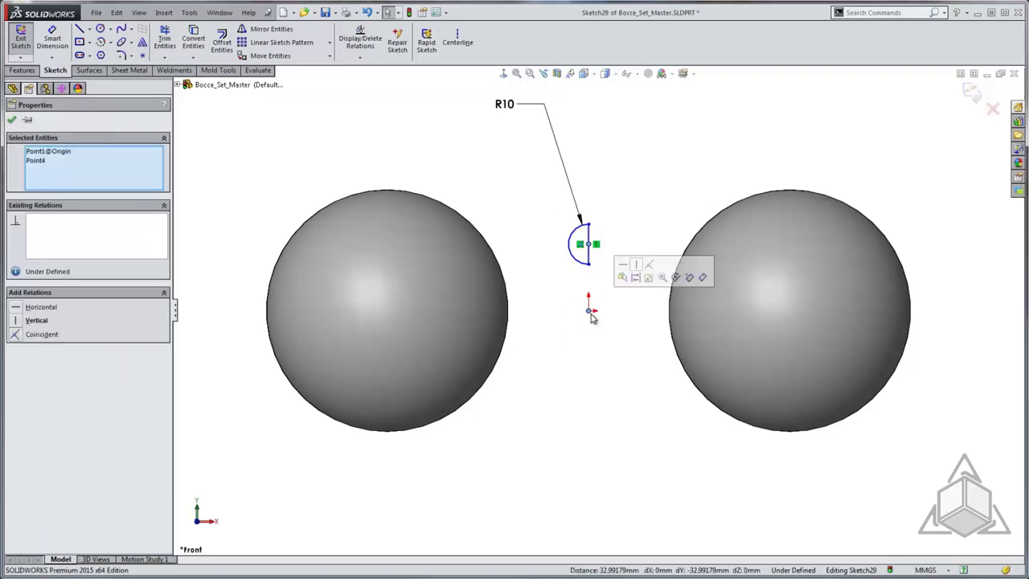
left_click(648, 266)
left_click(642, 207)
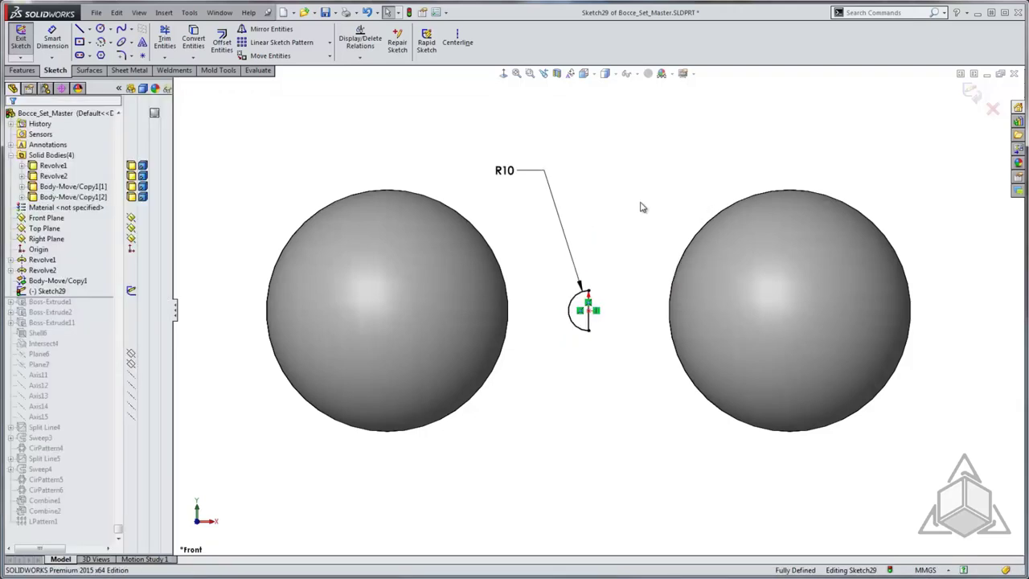
Revolve the half circle 360° about its vertical straight side to form a small ball.
key("s")
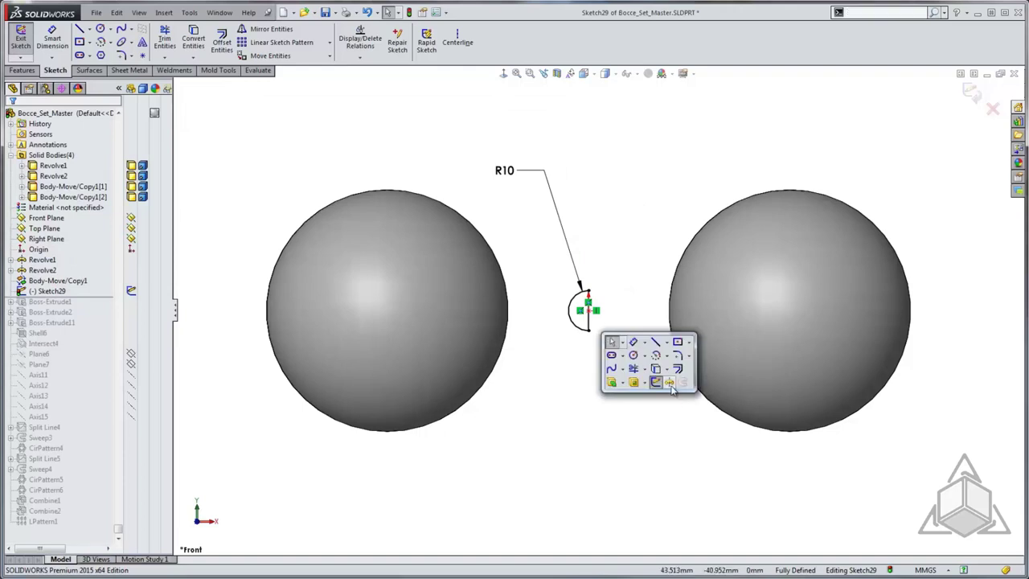
left_click(669, 383)
right_click(589, 326)
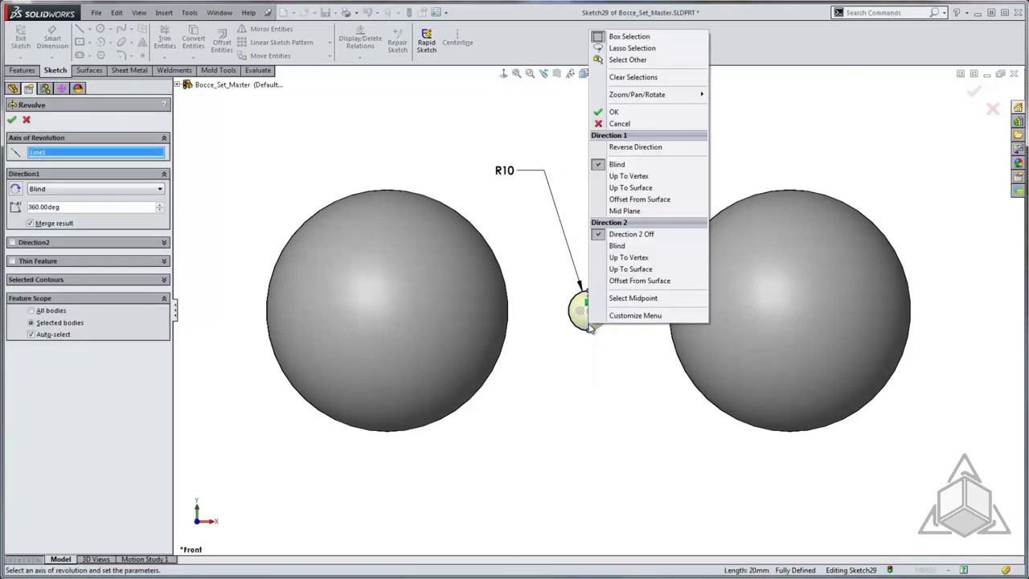
left_click(612, 112)
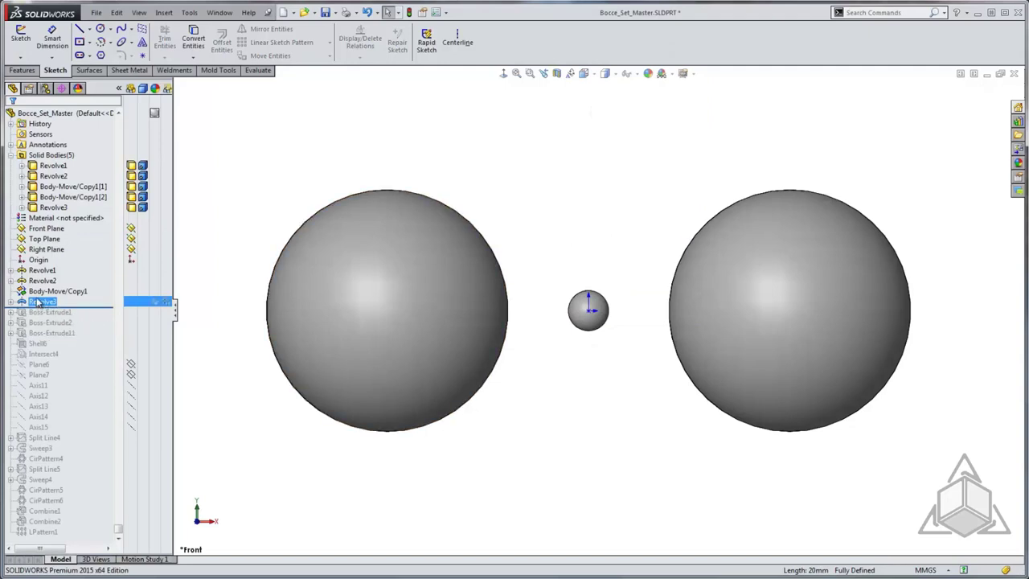
Reorder Revolve3 ahead of Body-Move/Copy1 and add the small ball body Revolve3 to the bodies that feature copies.
left_click_drag(40, 291, 36, 303)
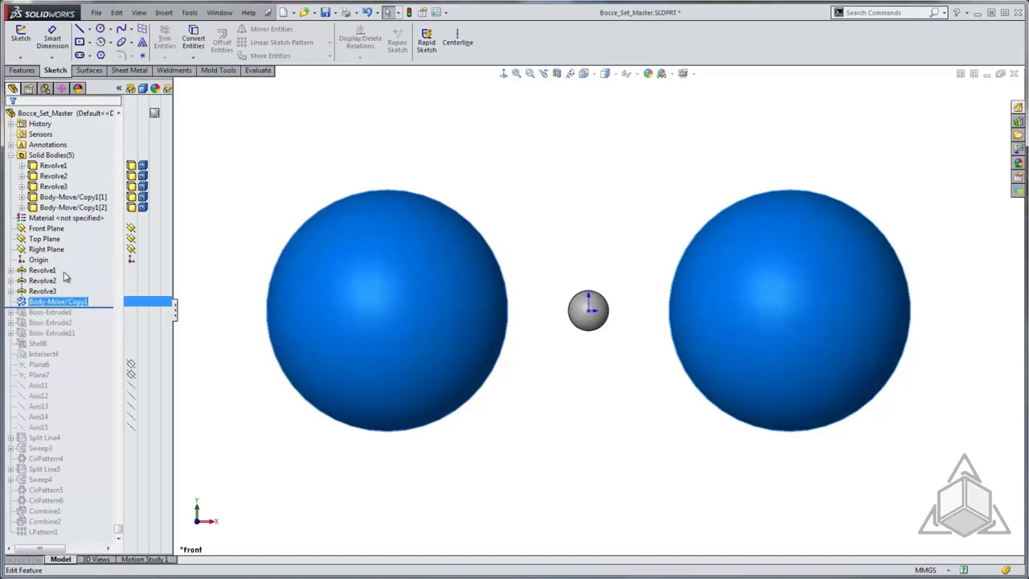
right_click(49, 304)
left_click(58, 273)
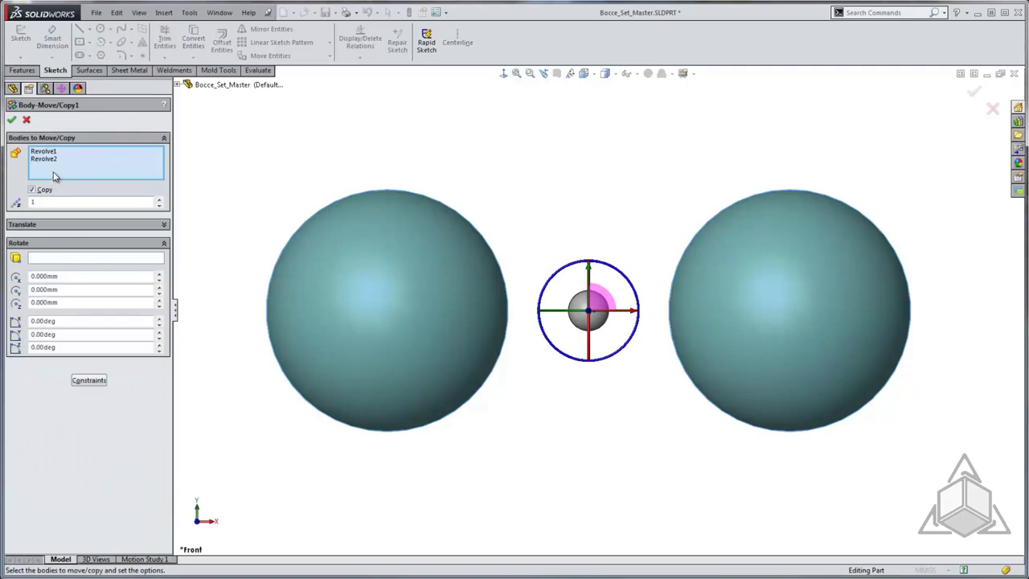
left_click(582, 308)
right_click(581, 306)
left_click(604, 386)
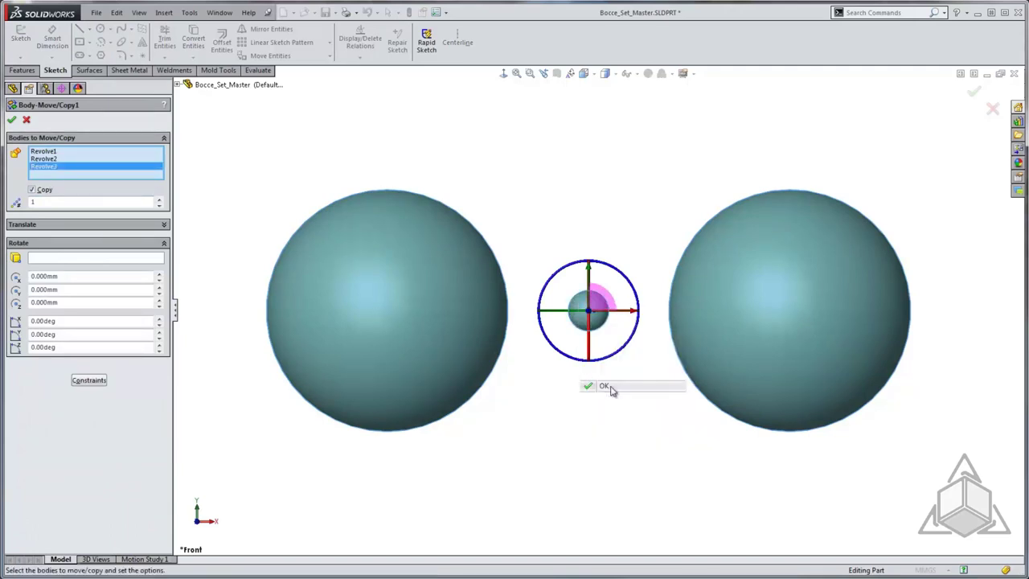
left_click(550, 301)
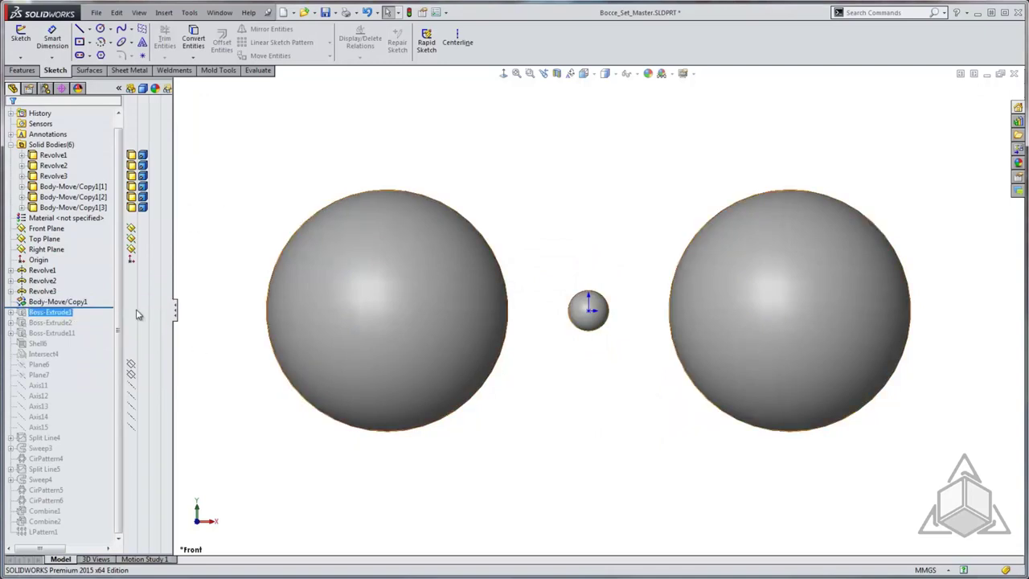
Roll the model history forward to the end, past LPattern1, and show the whole box in isometric view.
left_click(64, 219)
left_click(96, 306)
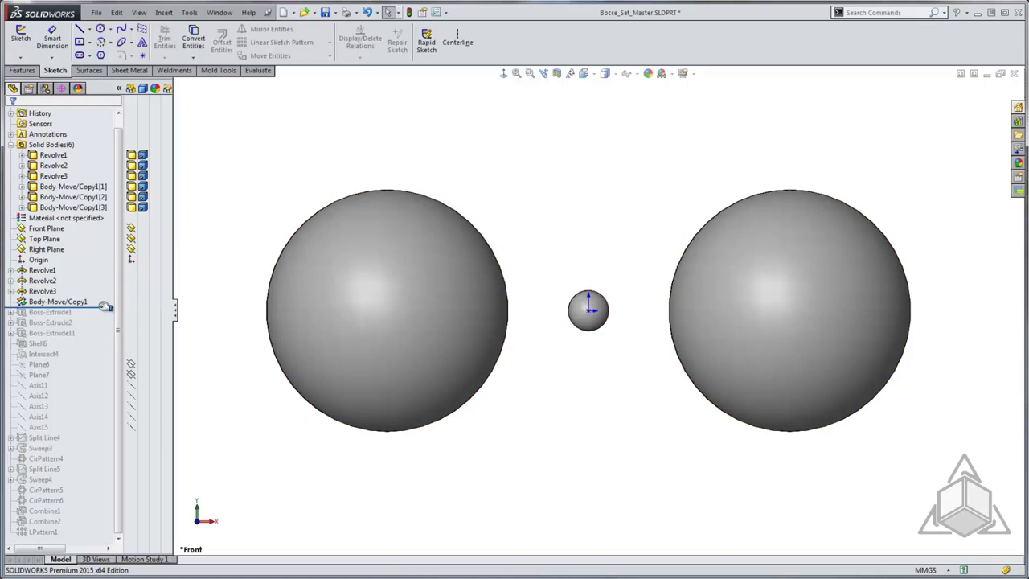
left_click_drag(105, 306, 87, 539)
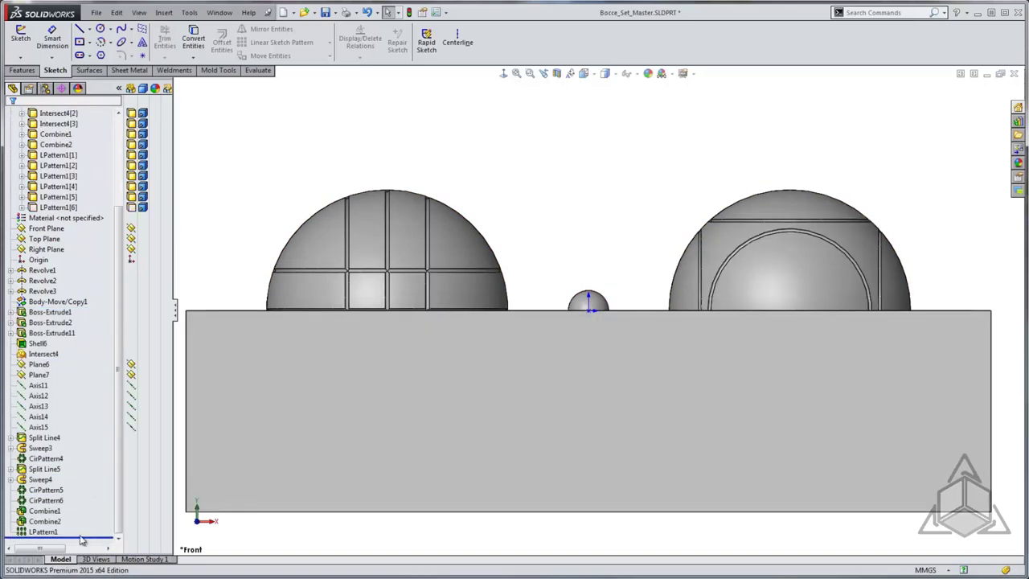
key("f")
key("ctrl+7")
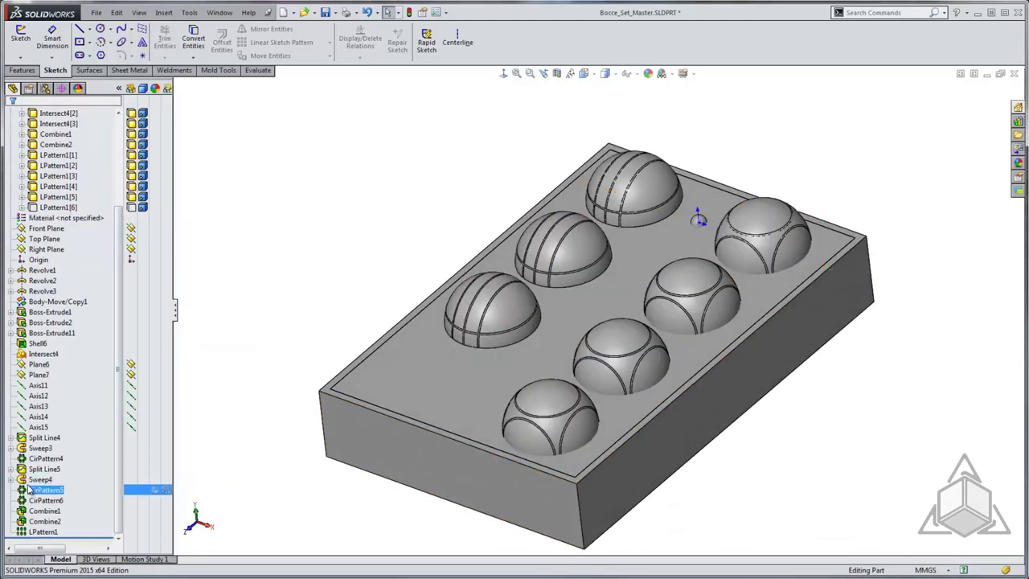
Add Body-Move/Copy1[1] and Body-Move/Copy1[2] to the bodies patterned by LPattern1, and show the hidden grooved ball LPattern1[6].
left_click(40, 532)
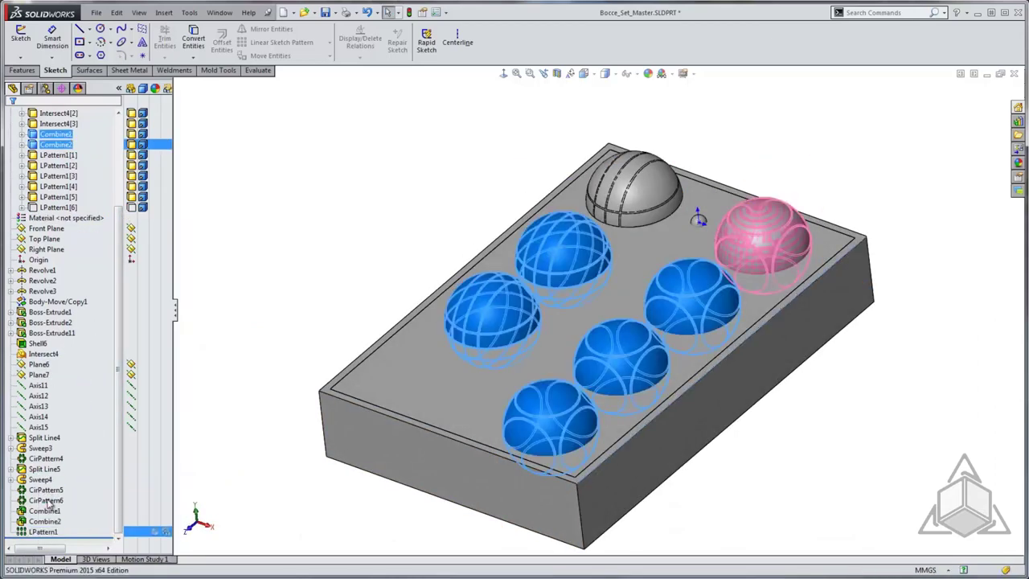
left_click(47, 504)
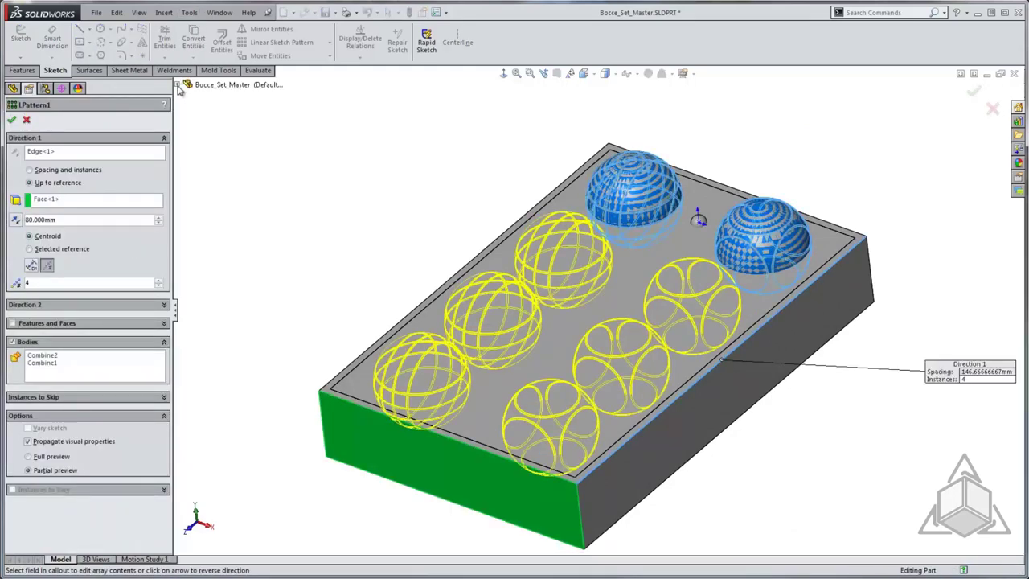
left_click(179, 91)
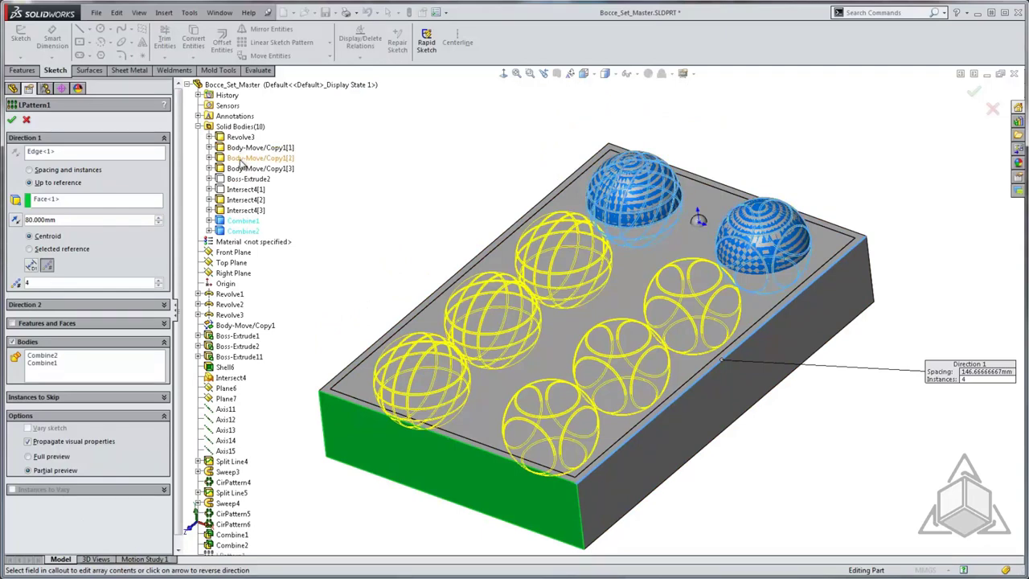
left_click(237, 149)
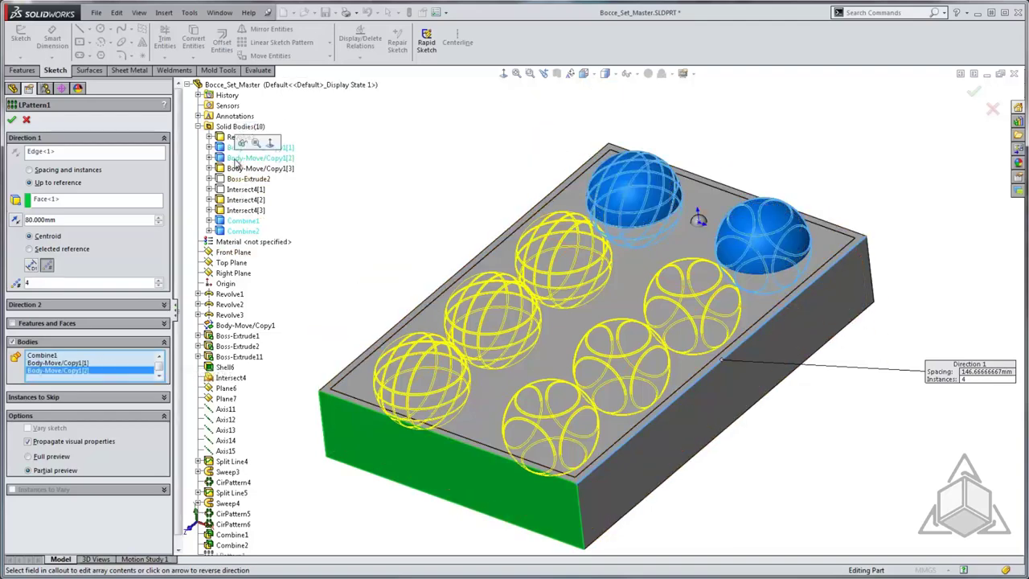
left_click(12, 119)
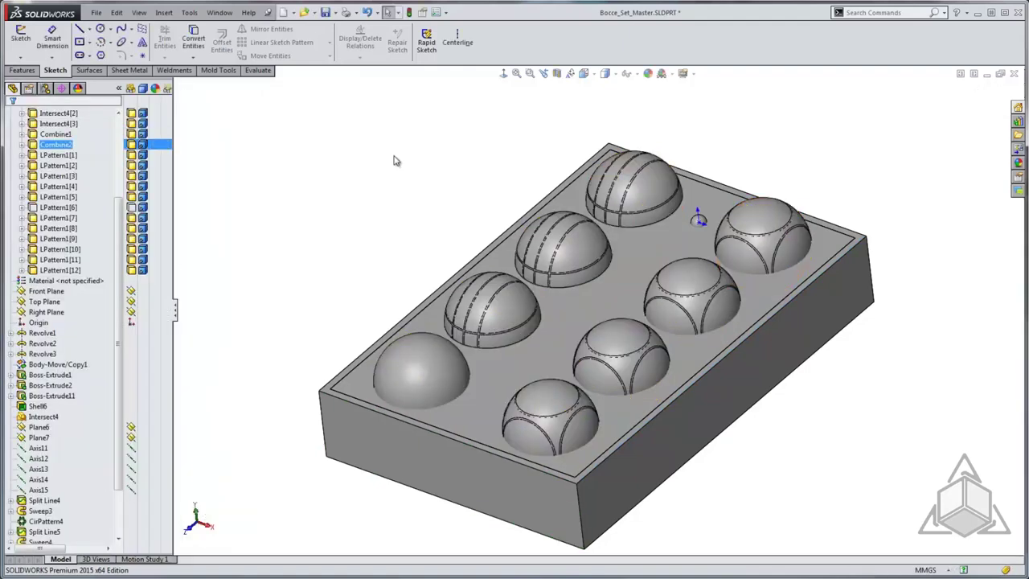
left_click(418, 371)
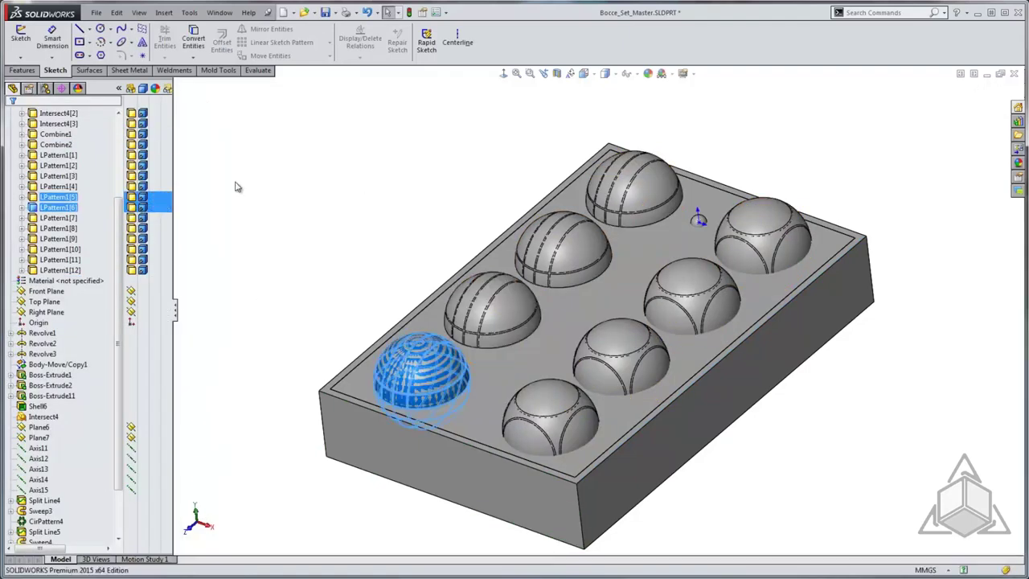
left_click(235, 186)
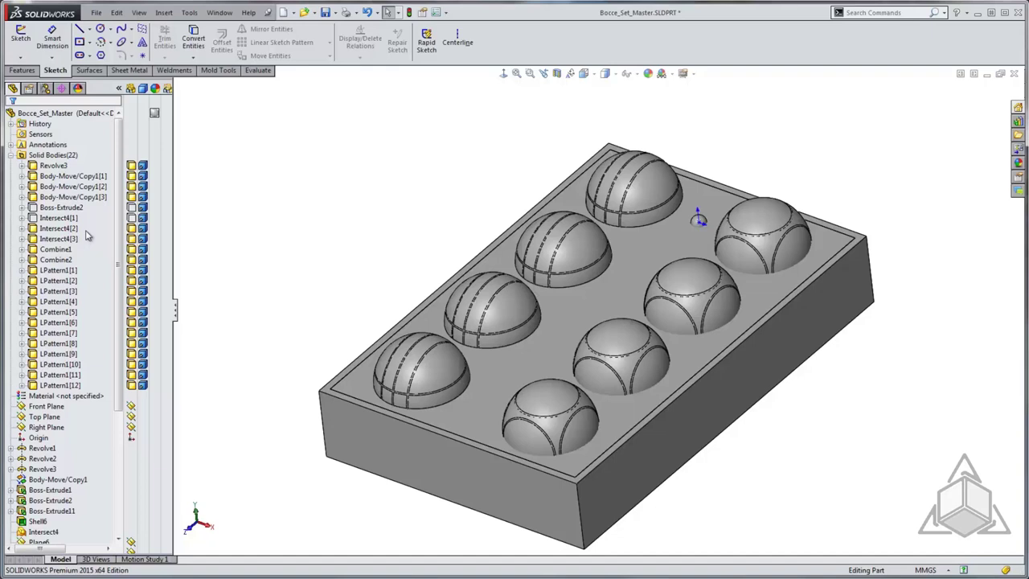
Put the ball body Body-Move/Copy1[1] into a new solid bodies folder named TeamB.
left_click(69, 176)
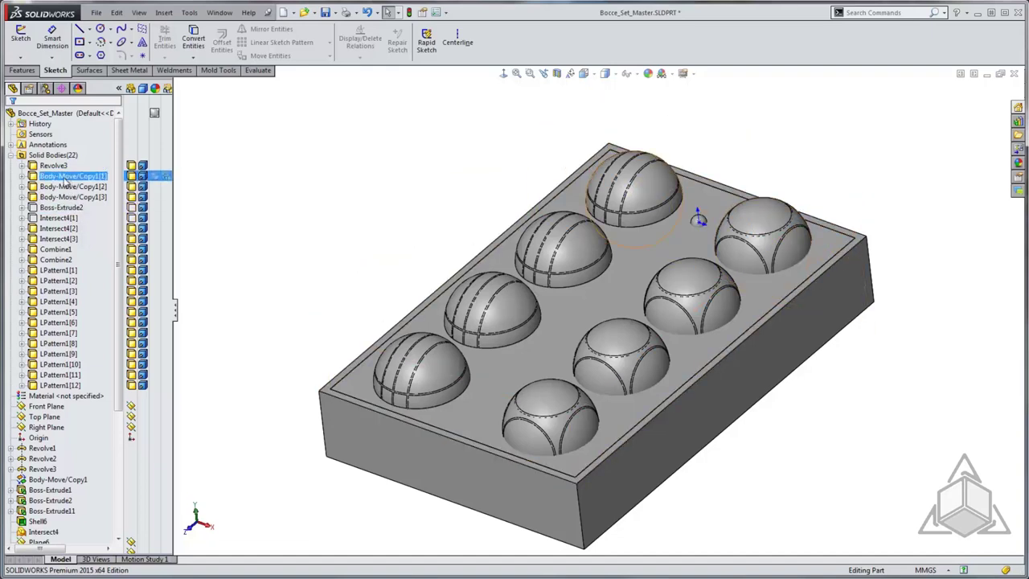
right_click(69, 180)
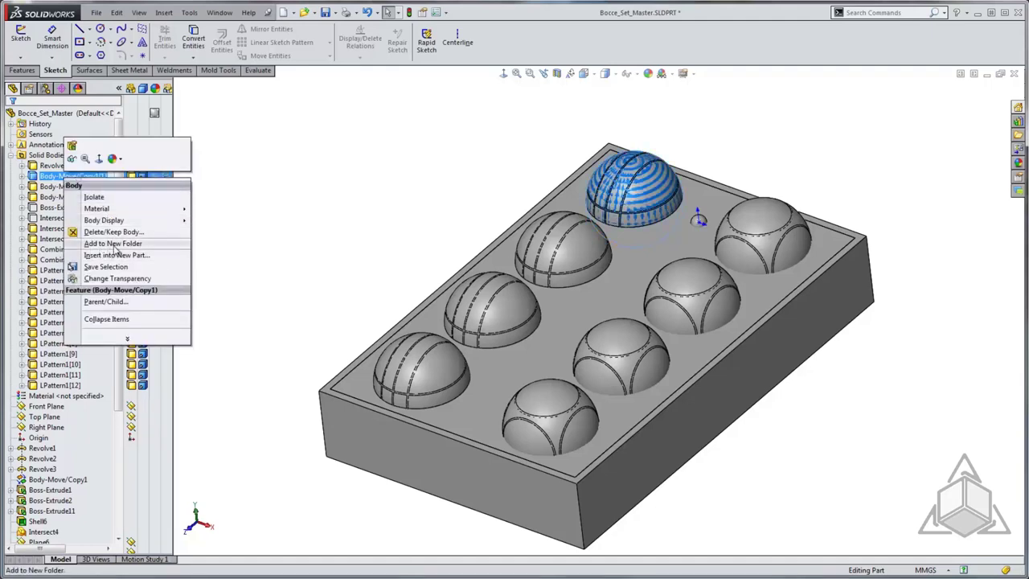
left_click(163, 245)
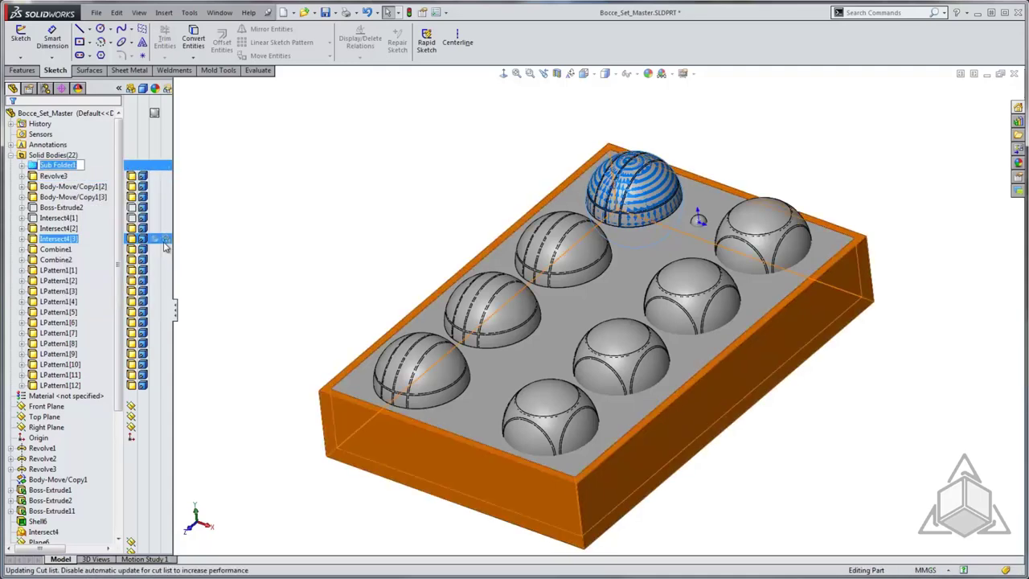
type("Team")
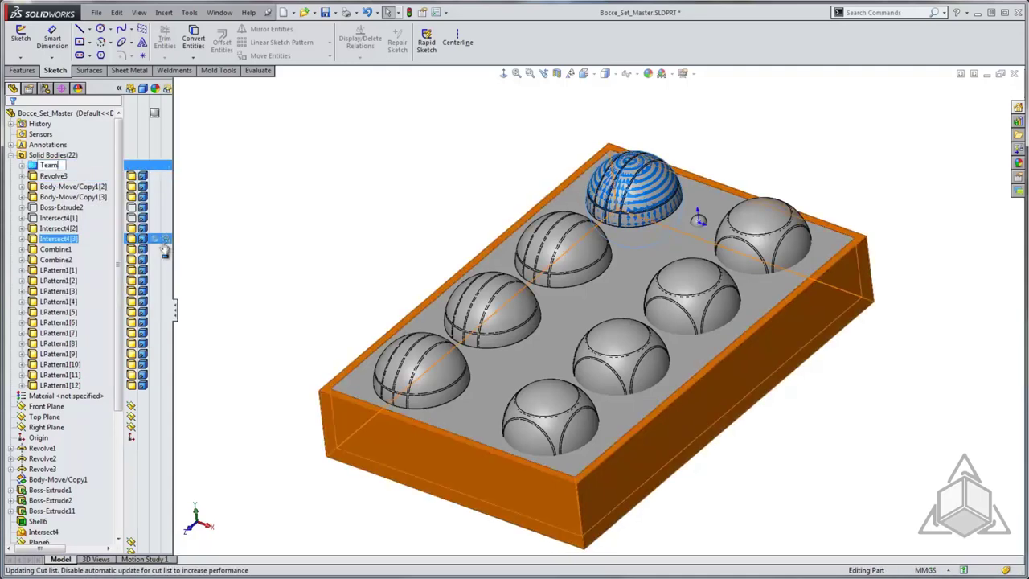
type("8")
key("Return")
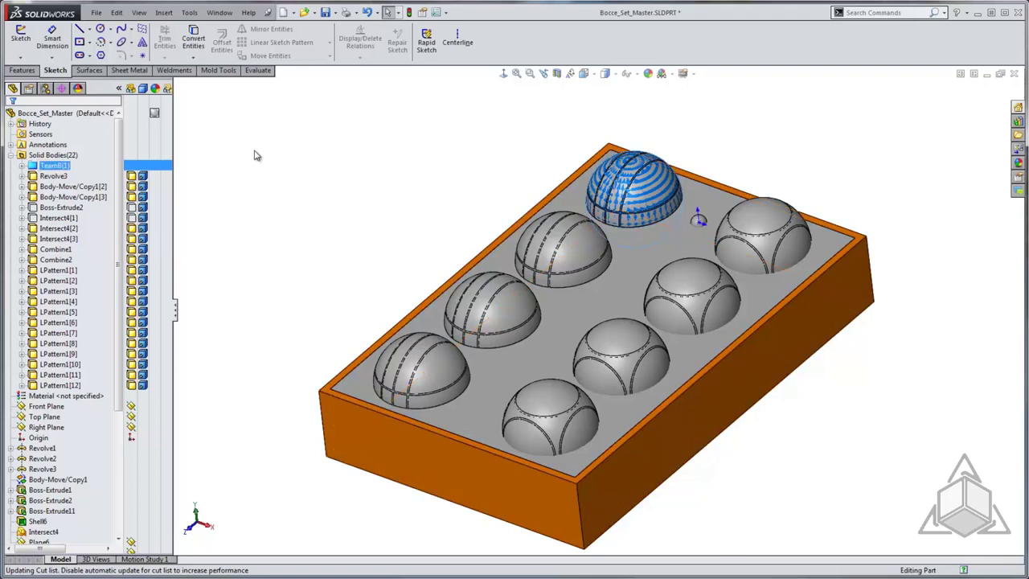
left_click(63, 197)
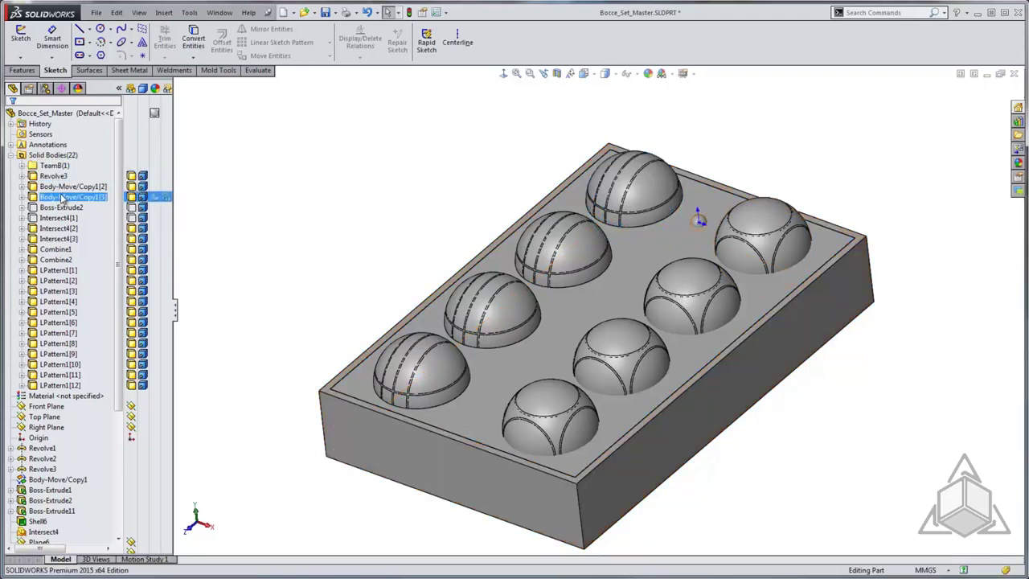
left_click(54, 186, "ctrl")
left_click(54, 187)
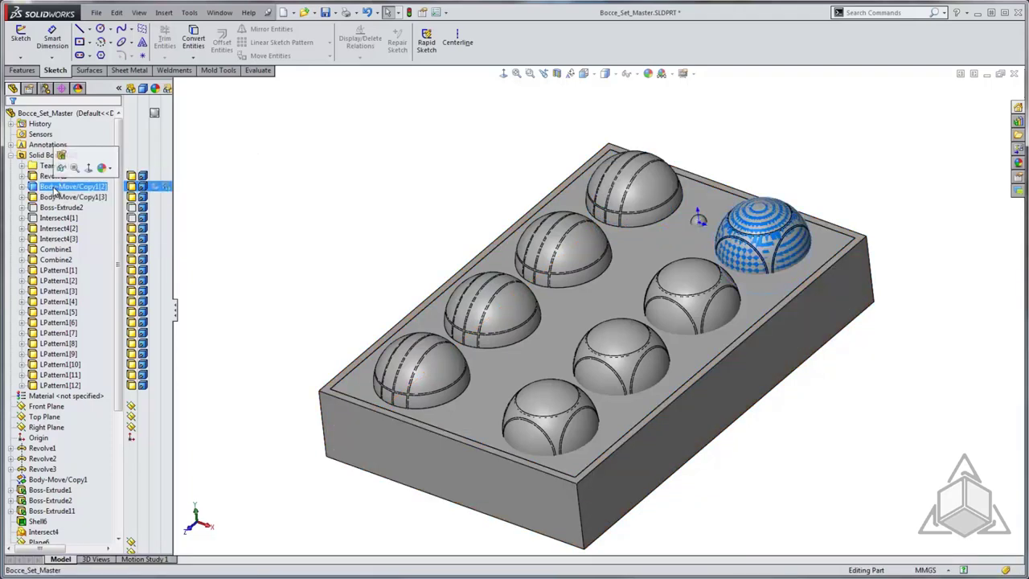
left_click(218, 183)
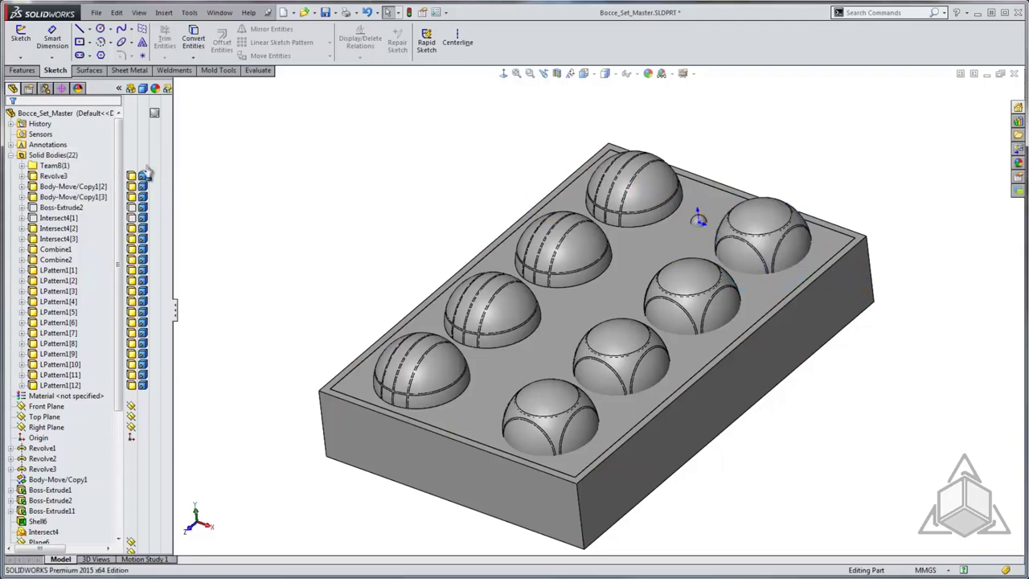
Rename the TeamB solid bodies folder as Holder.
left_click(23, 166)
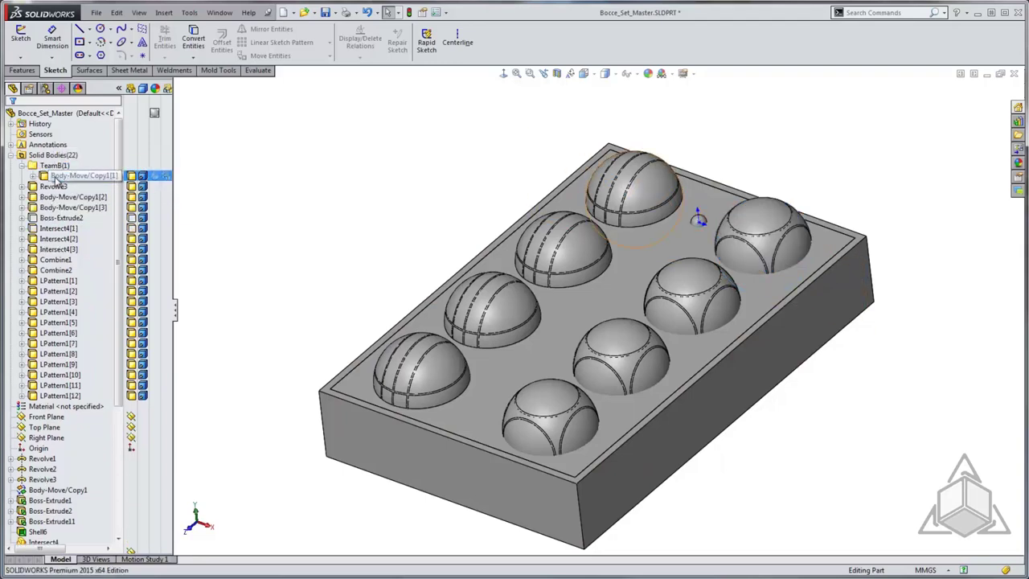
left_click(57, 197)
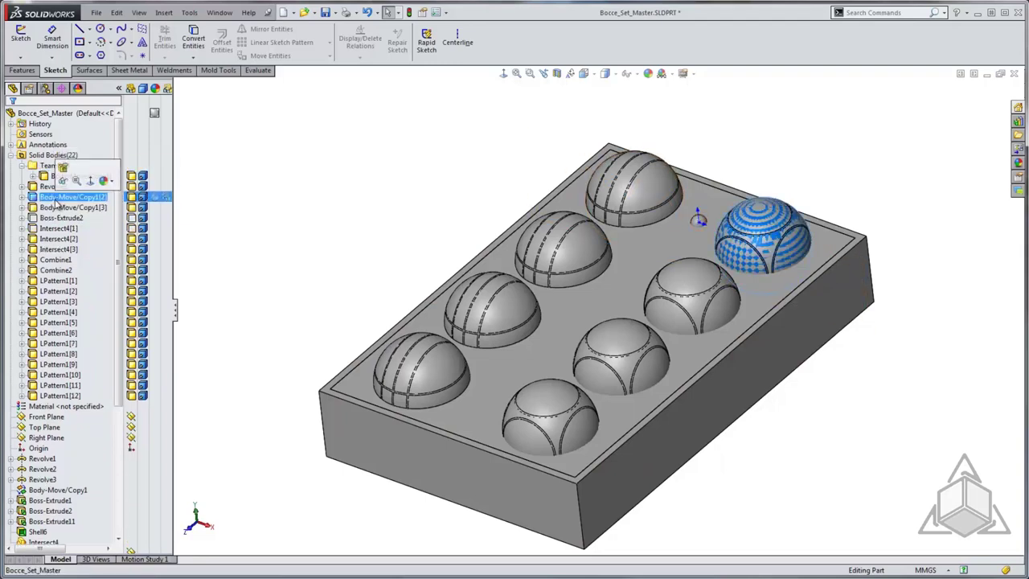
left_click_drag(55, 201, 50, 166)
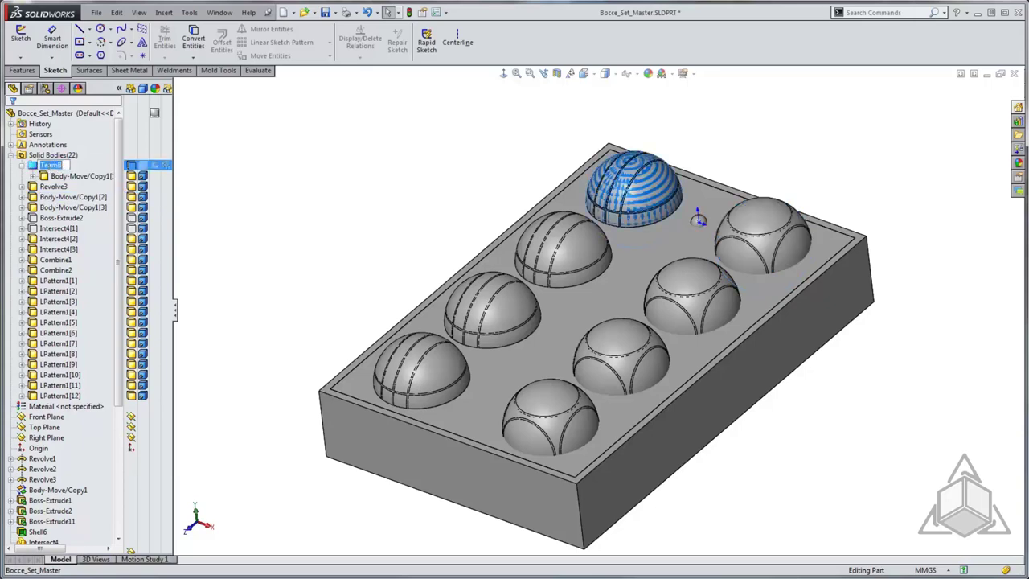
type("Holder")
left_click(101, 175)
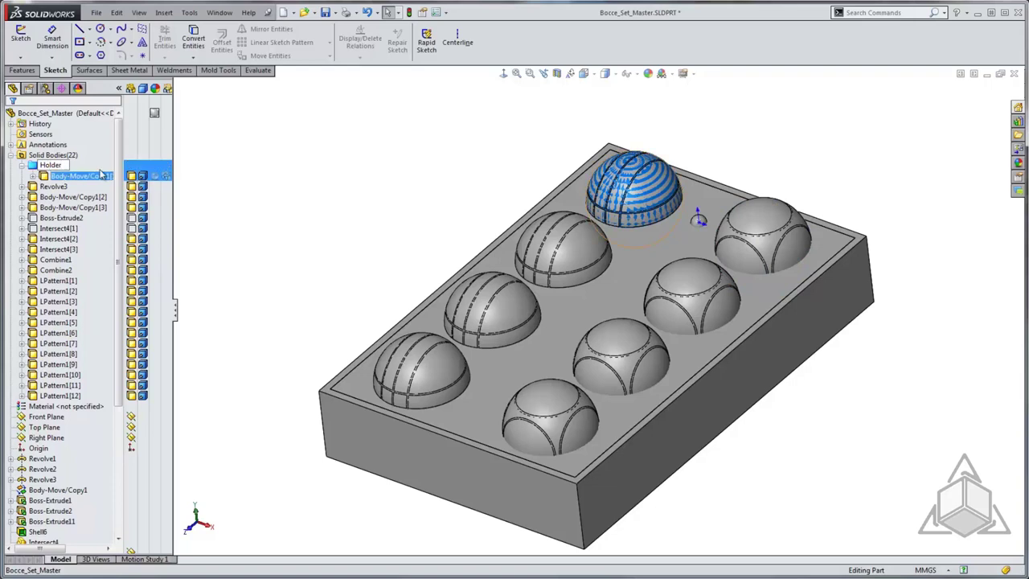
Move the bodies Body-Move/Copy1[2] and Body-Move/Copy1[3] into the Holder folder.
left_click_drag(74, 198, 50, 171)
left_click(58, 209)
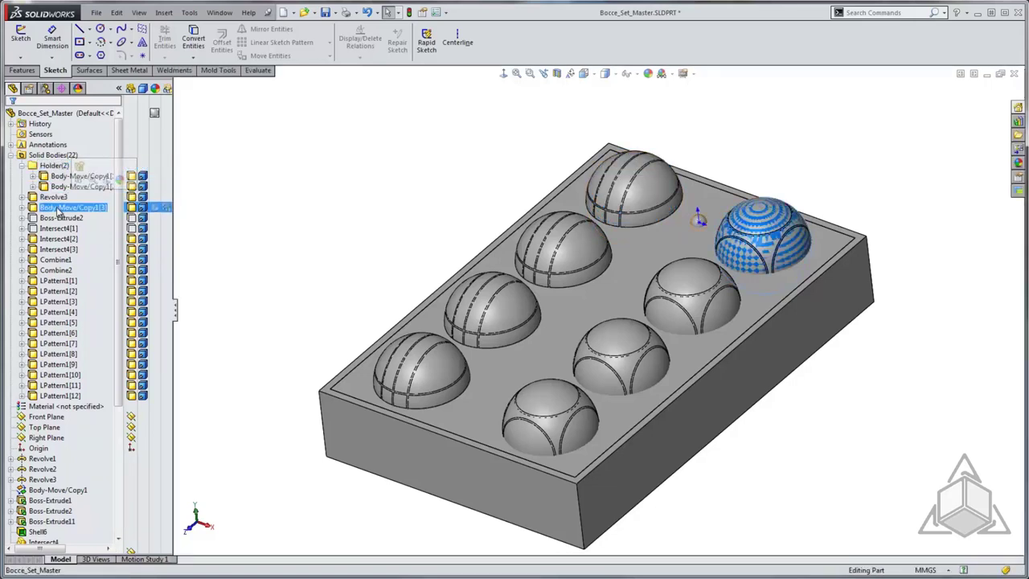
left_click_drag(58, 211, 50, 166)
left_click(84, 169)
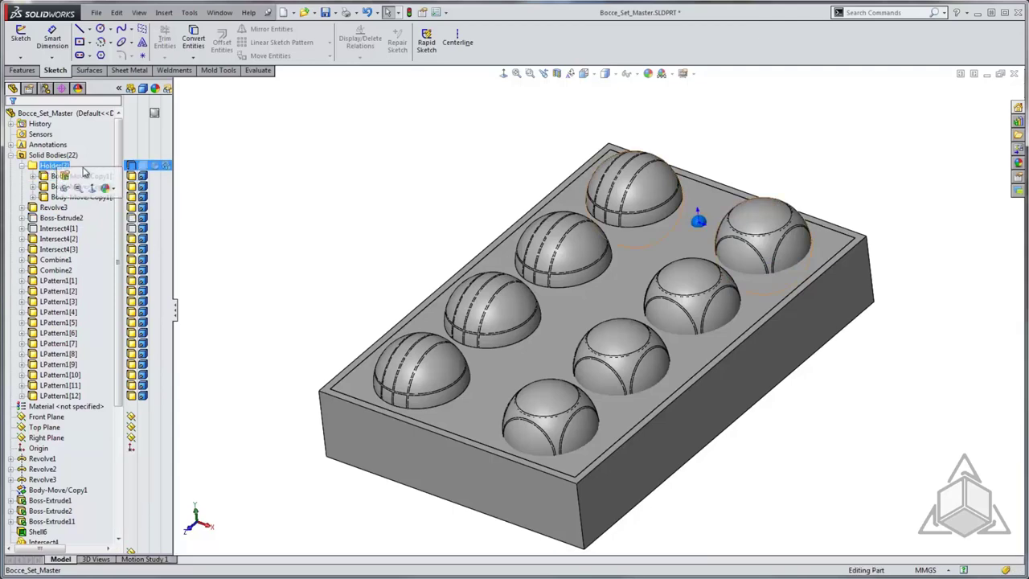
Move the patterned plain ball bodies LPattern1[8] through LPattern1[12] into the Holder folder.
left_click(55, 251)
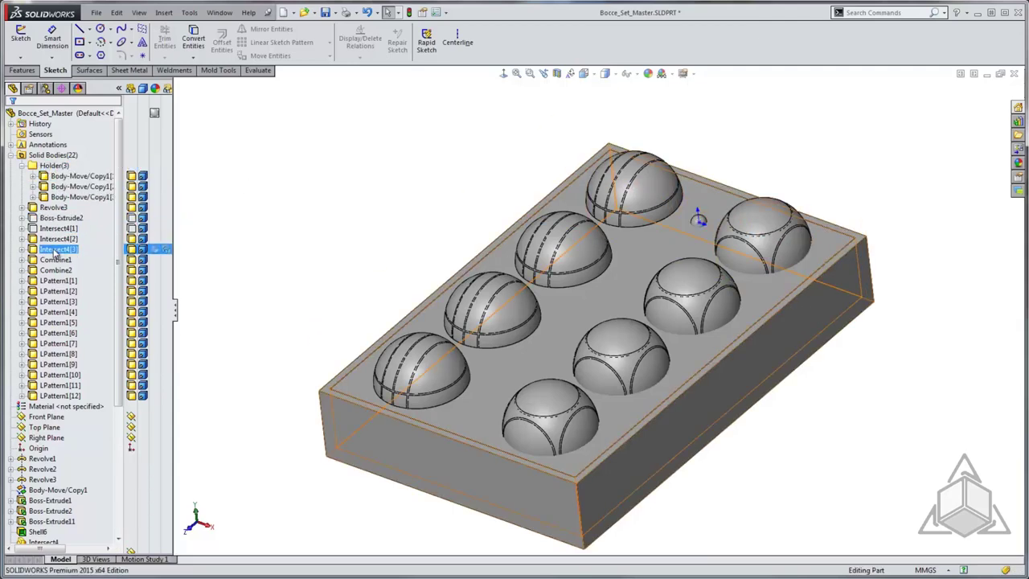
left_click(55, 291)
left_click(55, 312)
left_click(56, 322)
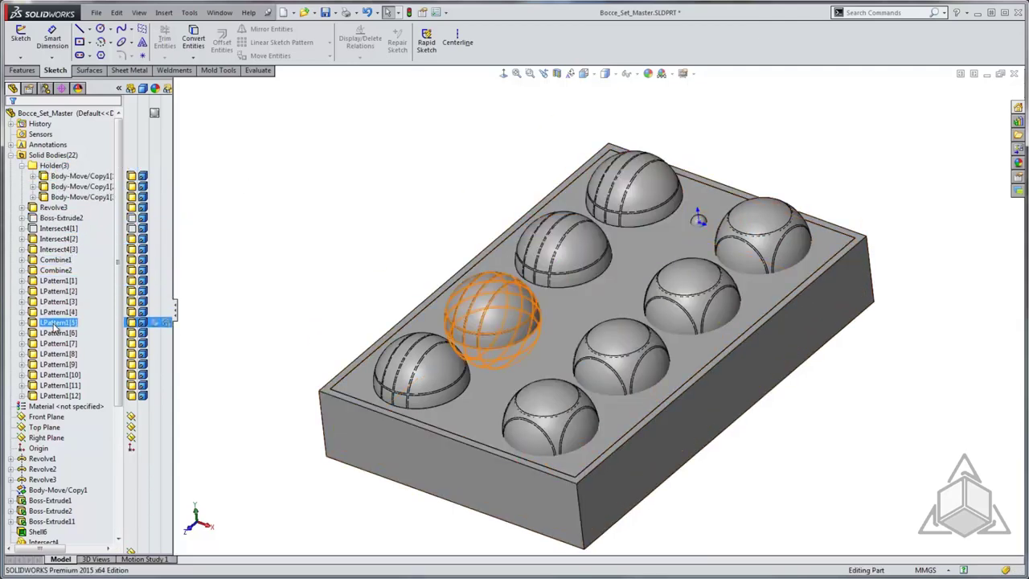
left_click(56, 333)
left_click(56, 343)
left_click(57, 354)
left_click(58, 364)
left_click(59, 356)
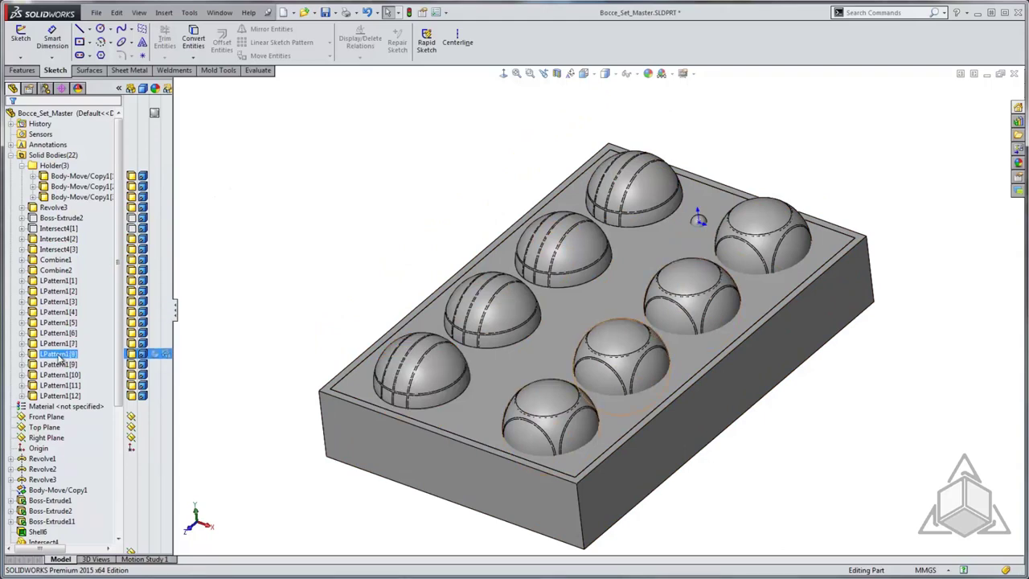
left_click(59, 356)
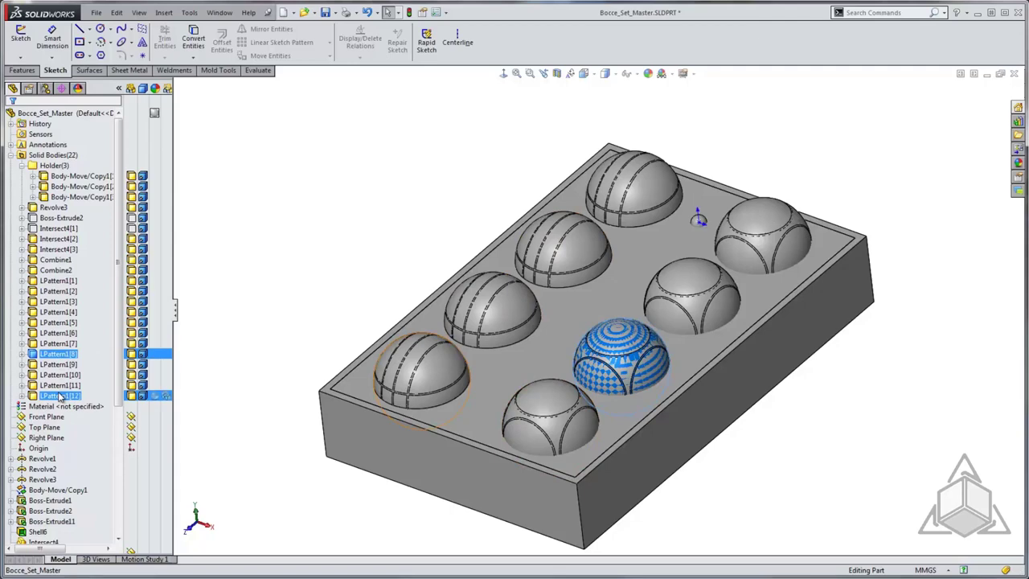
left_click(58, 396, "shift")
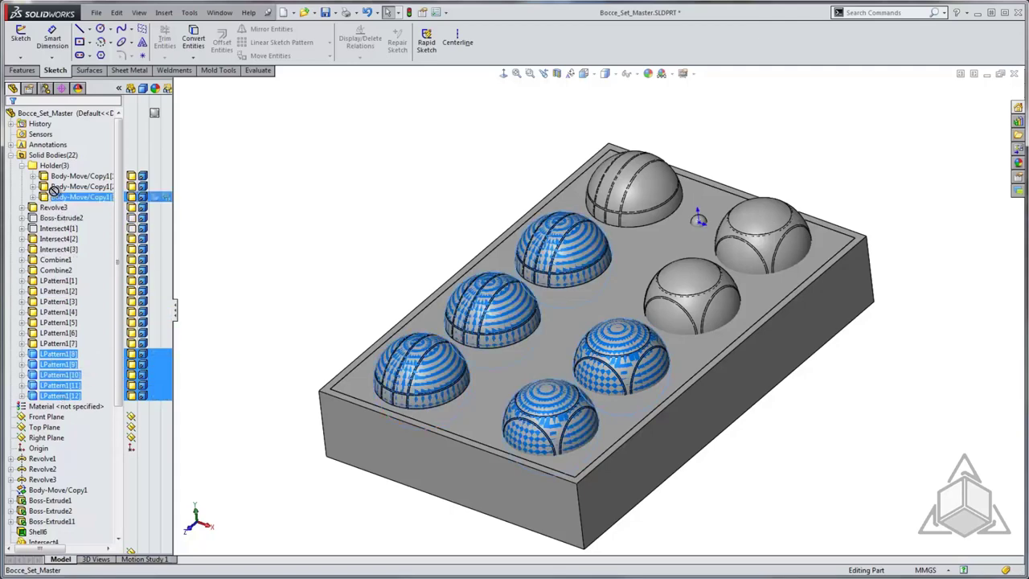
left_click_drag(53, 190, 53, 167)
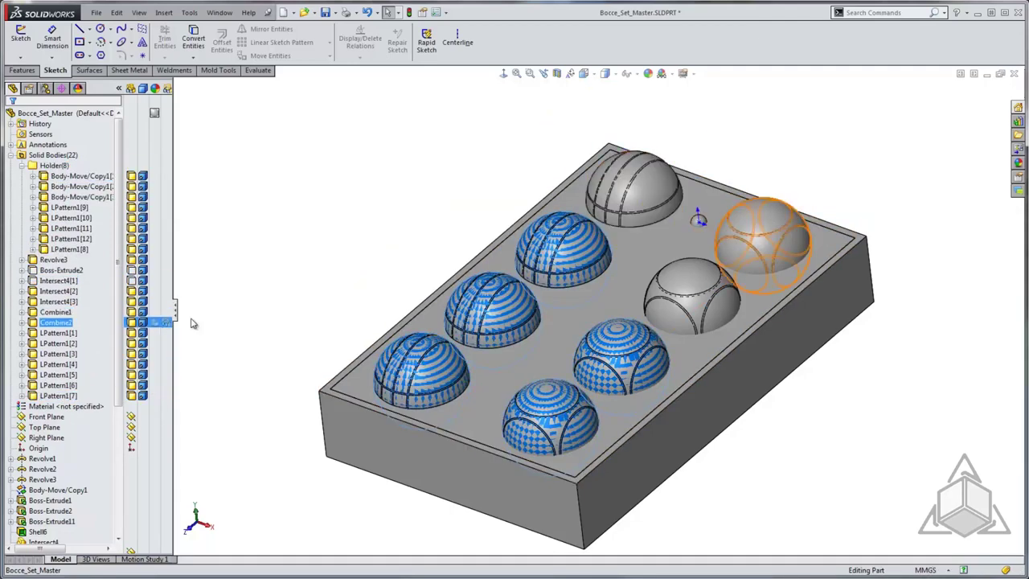
left_click(319, 198)
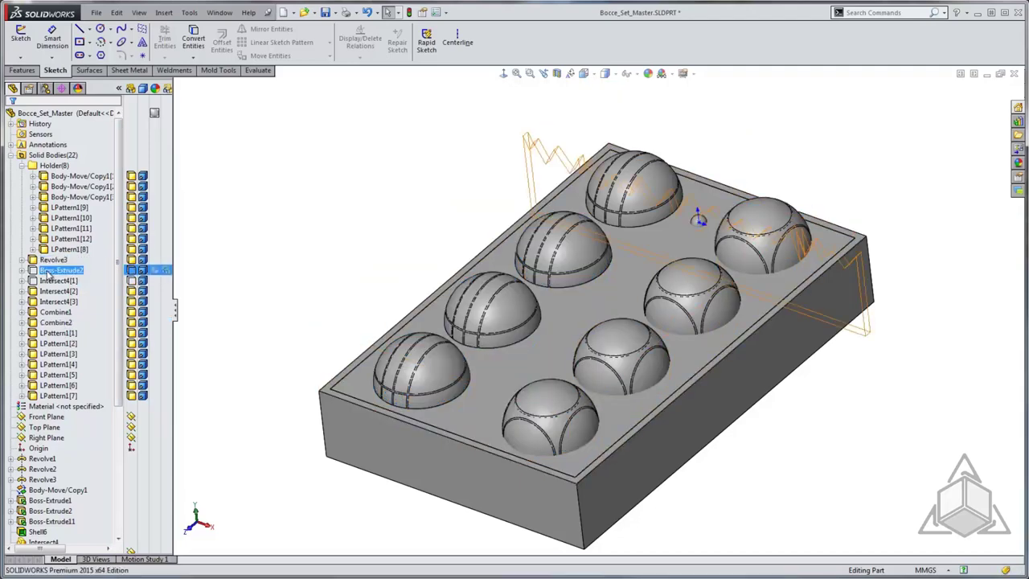
Put the grooved ball body Combine1 into a new solid bodies folder named TeamB and expand the folder.
right_click(53, 314)
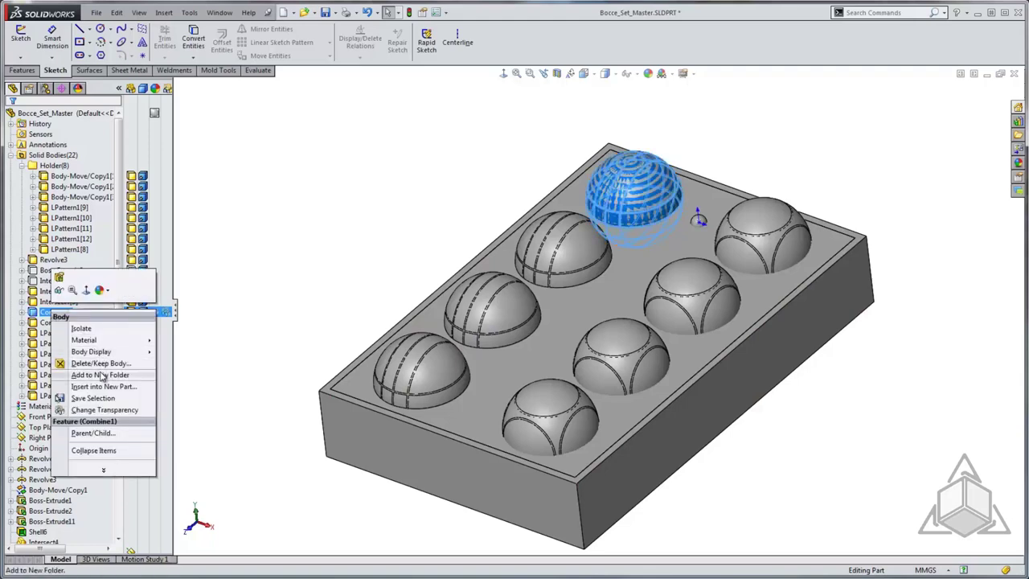
left_click(103, 376)
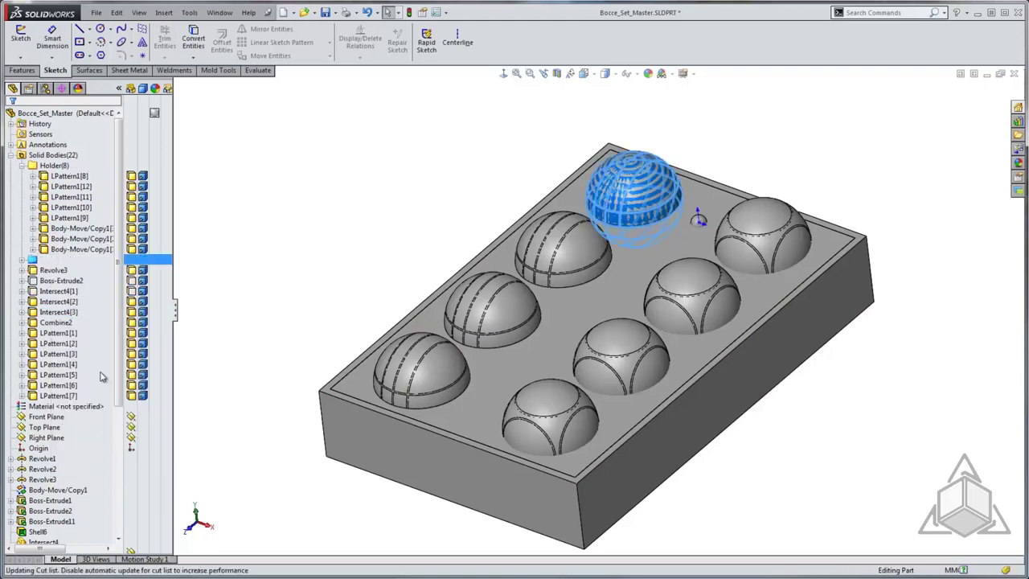
type("TeamB")
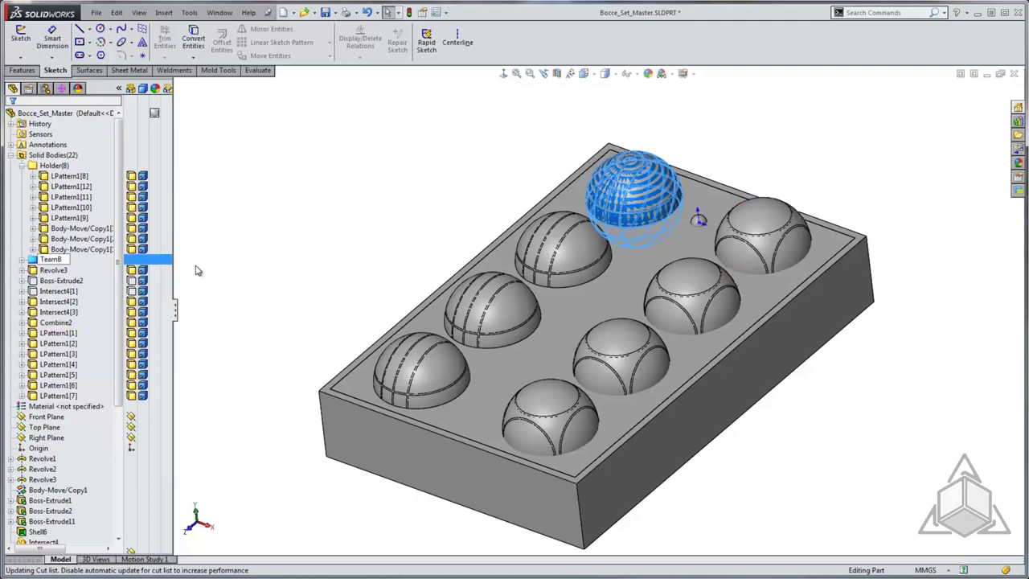
left_click(207, 260)
left_click(22, 260)
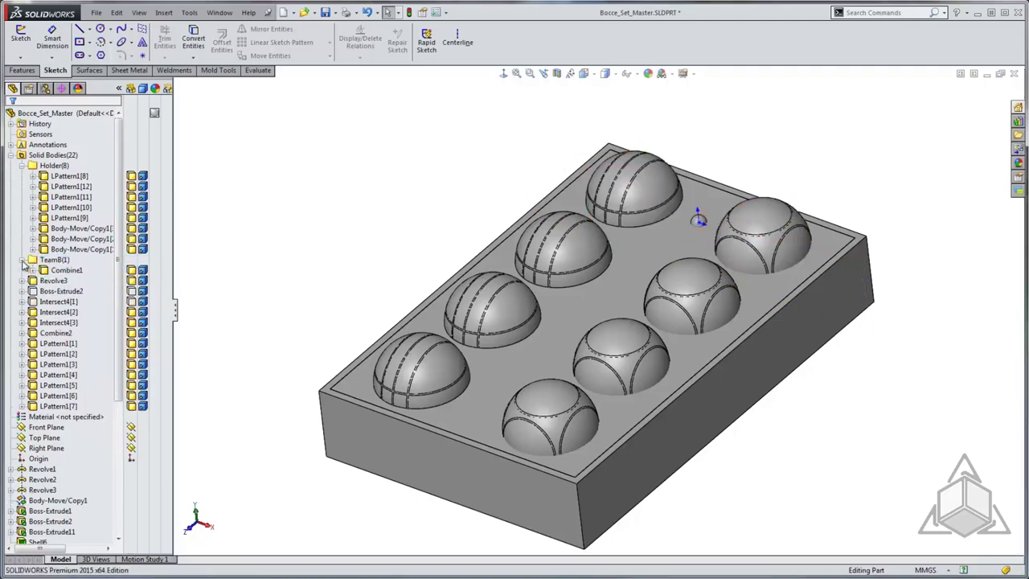
Move the patterned grooved ball bodies LPattern1[4], LPattern1[5] and LPattern1[6] into the TeamB folder.
left_click(58, 374)
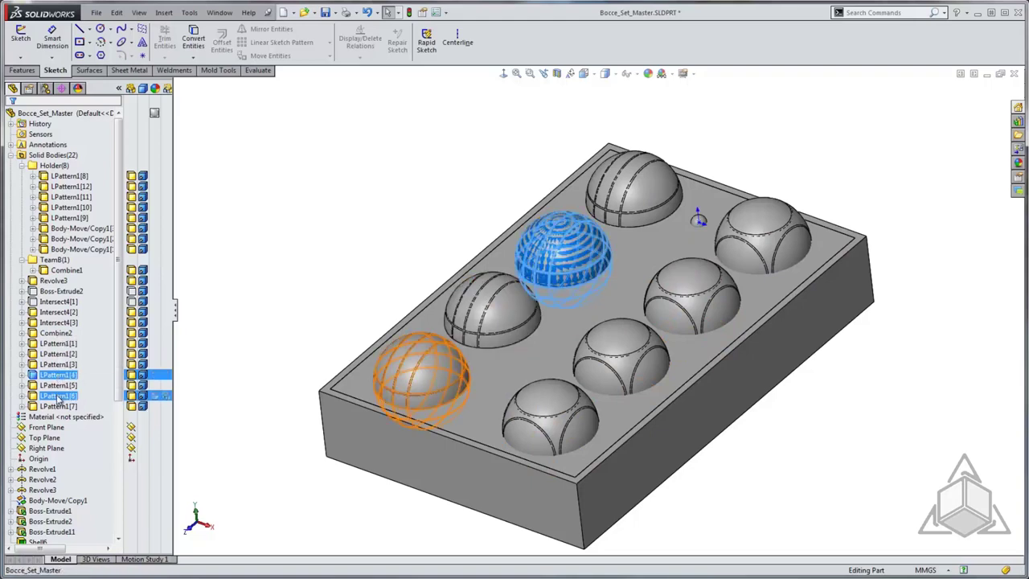
left_click(58, 397, "shift")
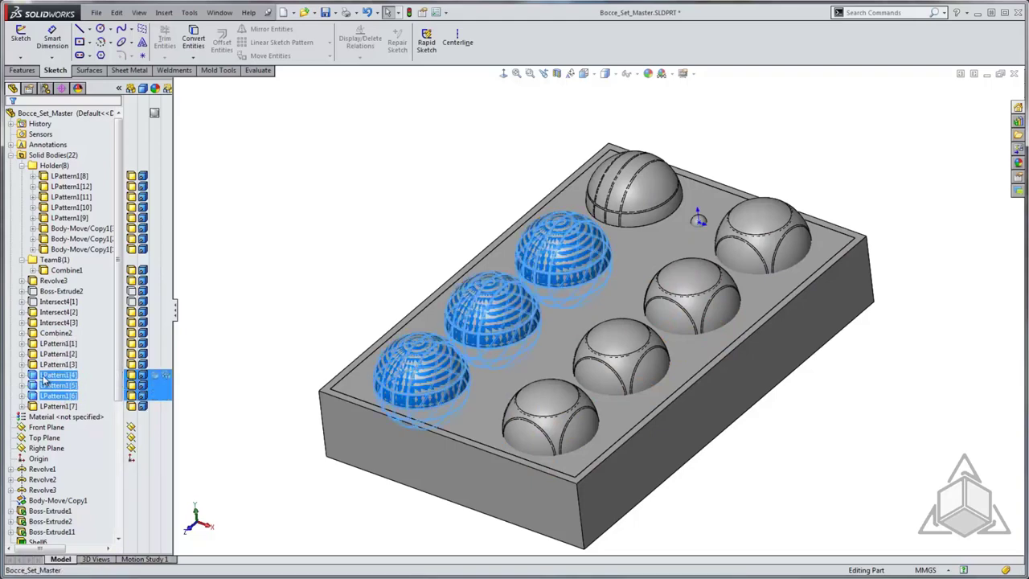
left_click_drag(41, 291, 45, 268)
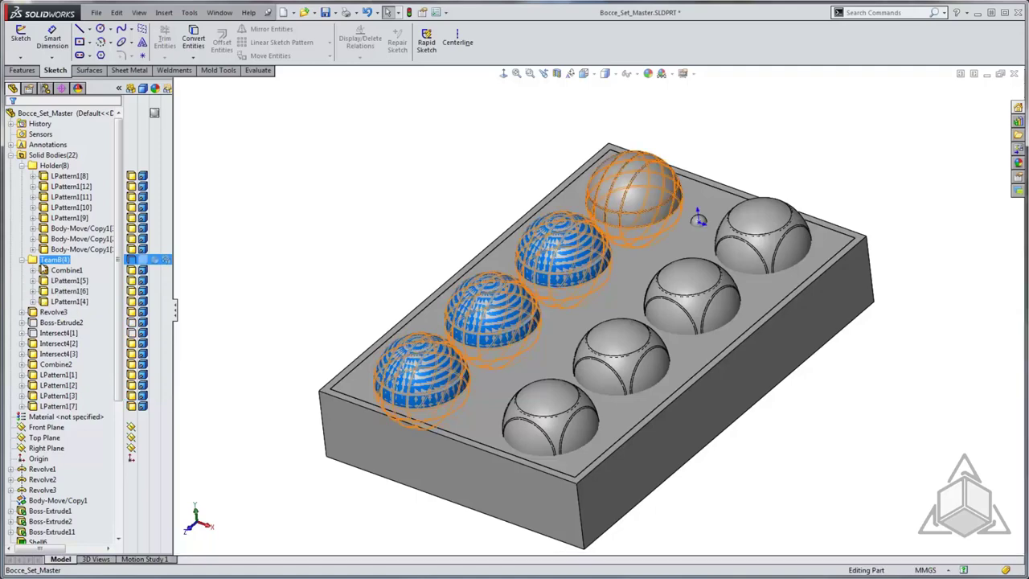
left_click(60, 323)
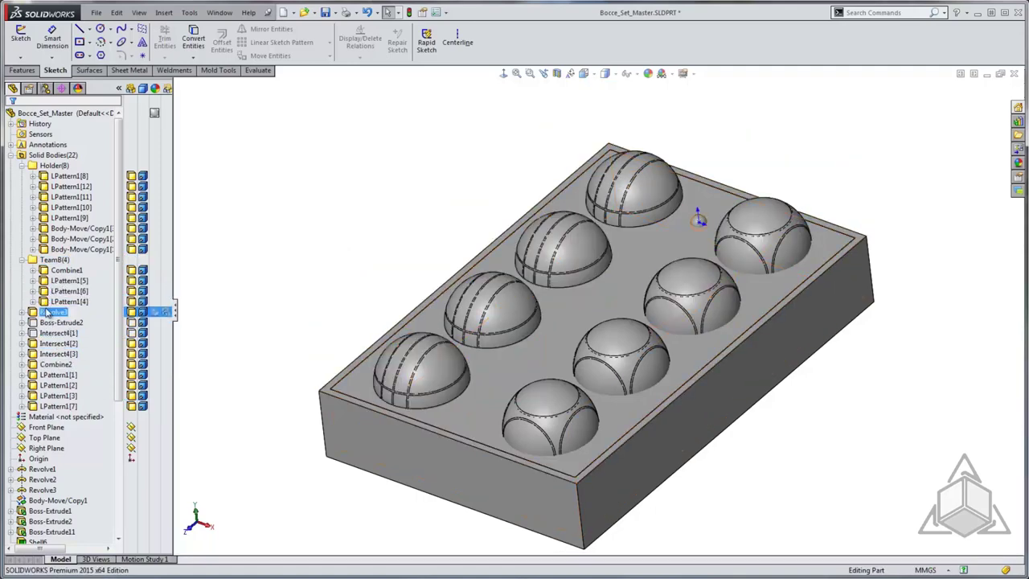
Put the grooved ball body Combine2 into a new solid bodies folder named TeamA.
right_click(54, 365)
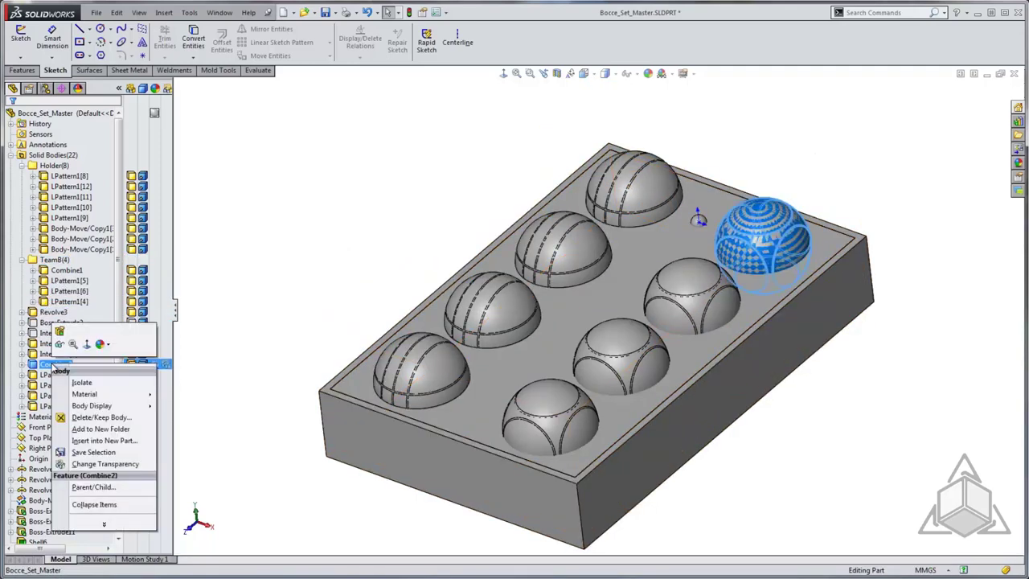
left_click(83, 429)
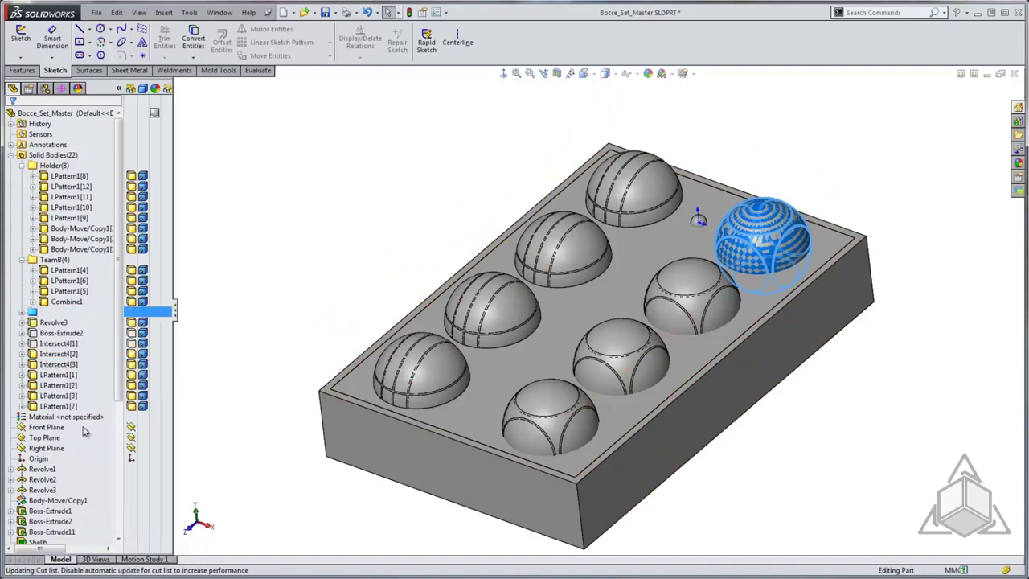
type("TeamA")
key("Return")
Move the patterned grooved ball bodies LPattern1[1], LPattern1[2] and LPattern1[3] into the TeamB folder.
left_click(56, 364)
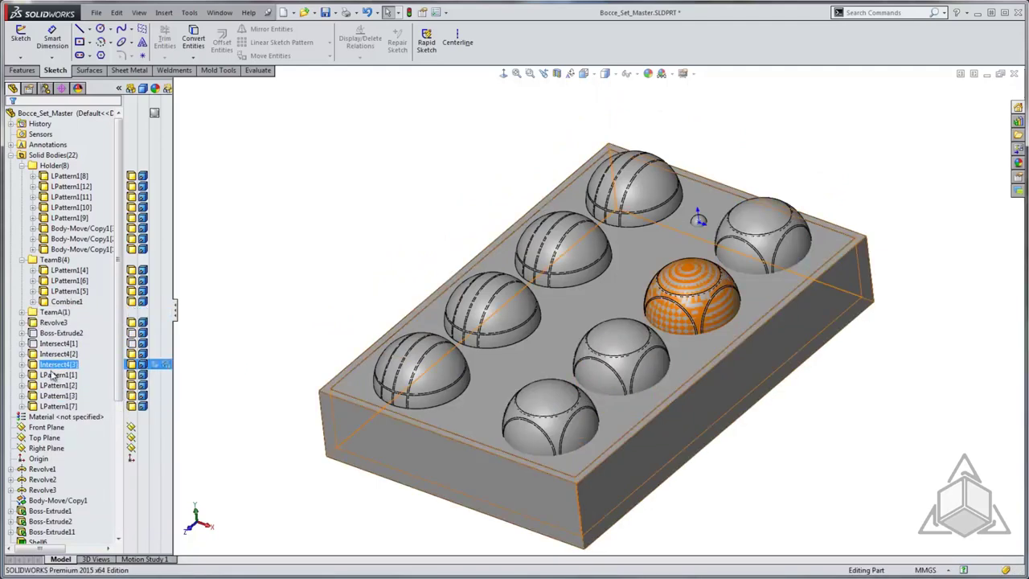
left_click(53, 375)
left_click(53, 396)
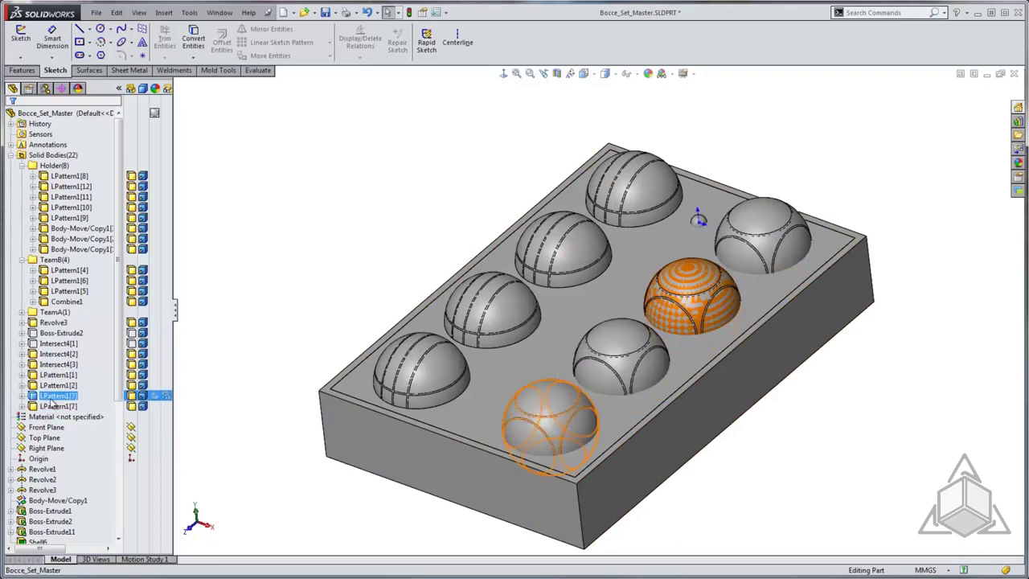
left_click(53, 407, "ctrl")
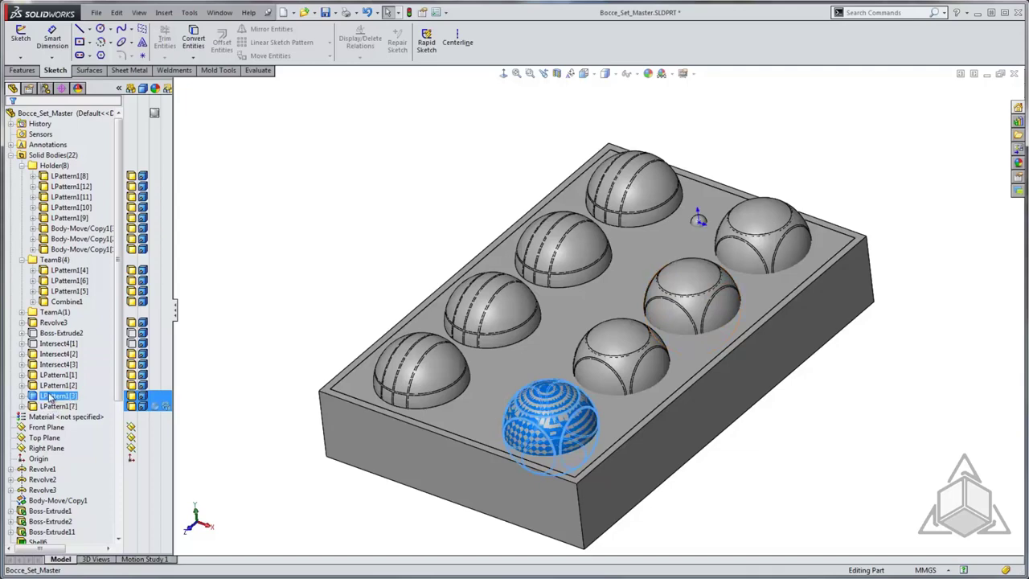
left_click(50, 386, "ctrl")
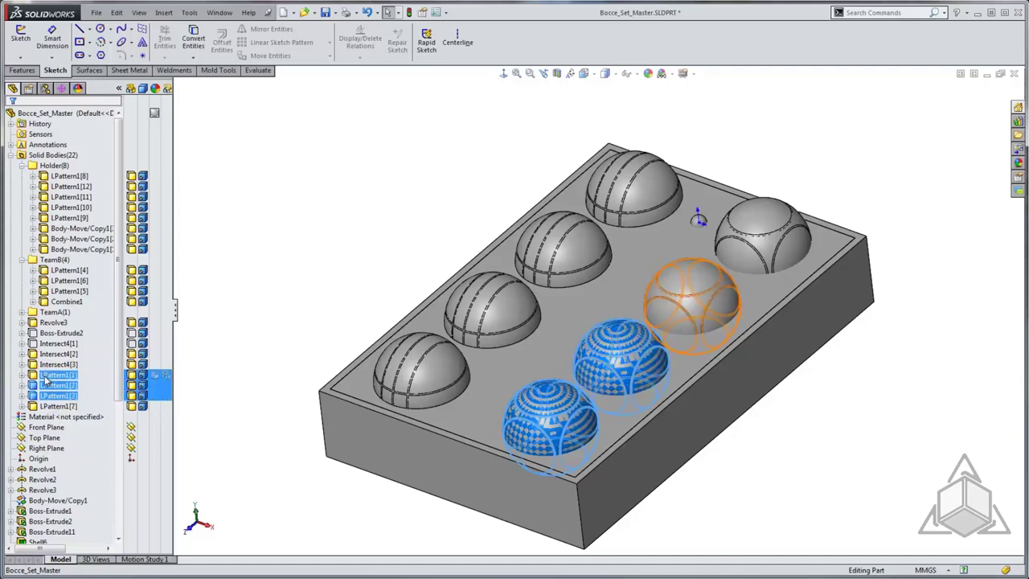
left_click(51, 374, "ctrl")
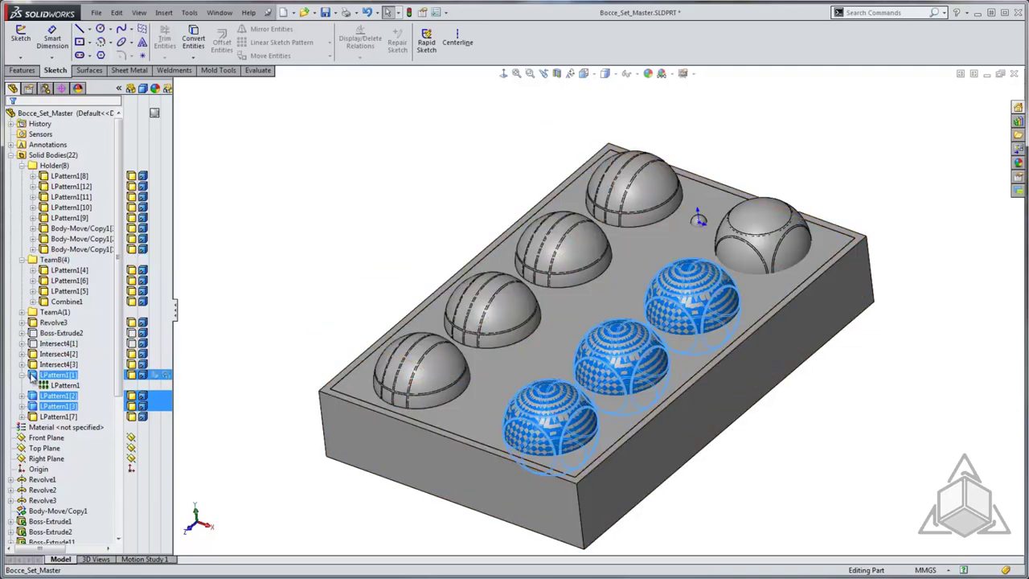
left_click_drag(34, 377, 53, 259)
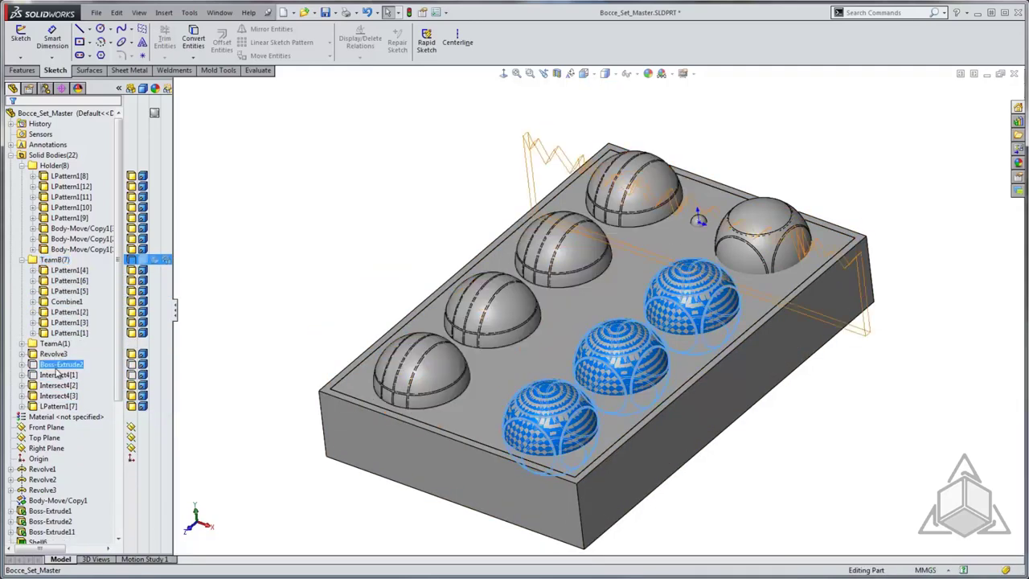
Move the remaining patterned ball body LPattern1[7] into the Holder folder.
left_click(51, 408)
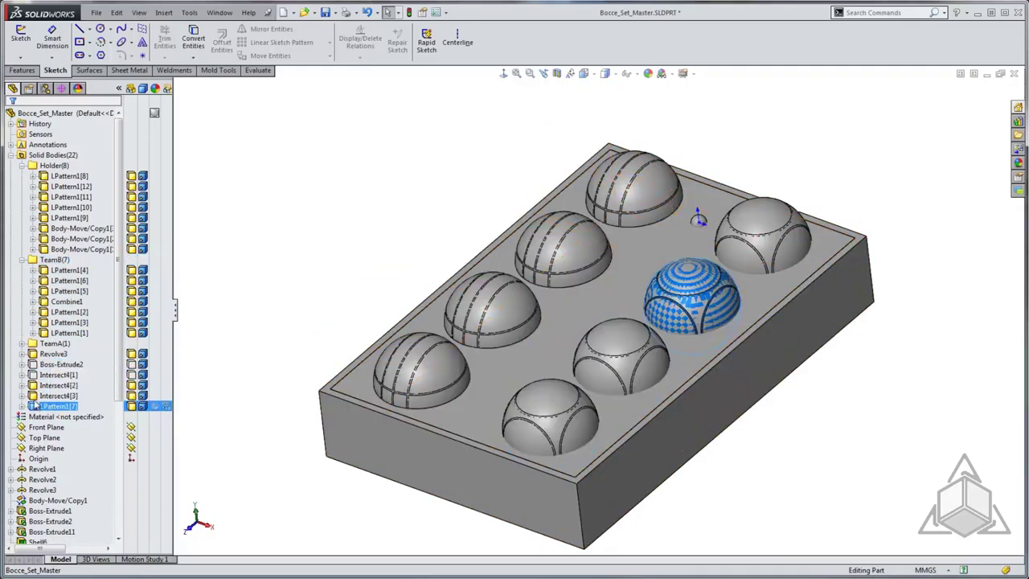
left_click_drag(37, 409, 41, 167)
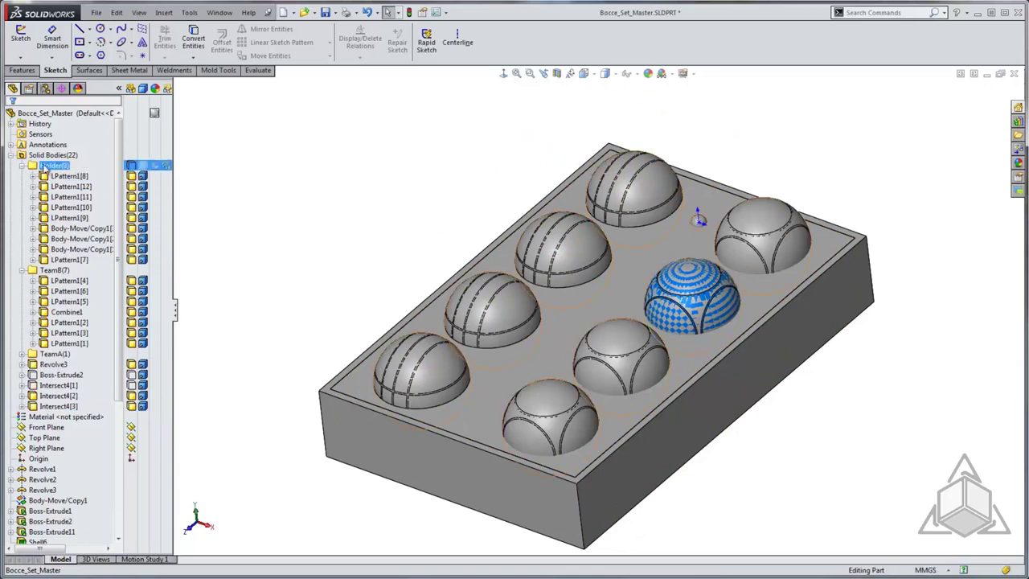
left_click(316, 156)
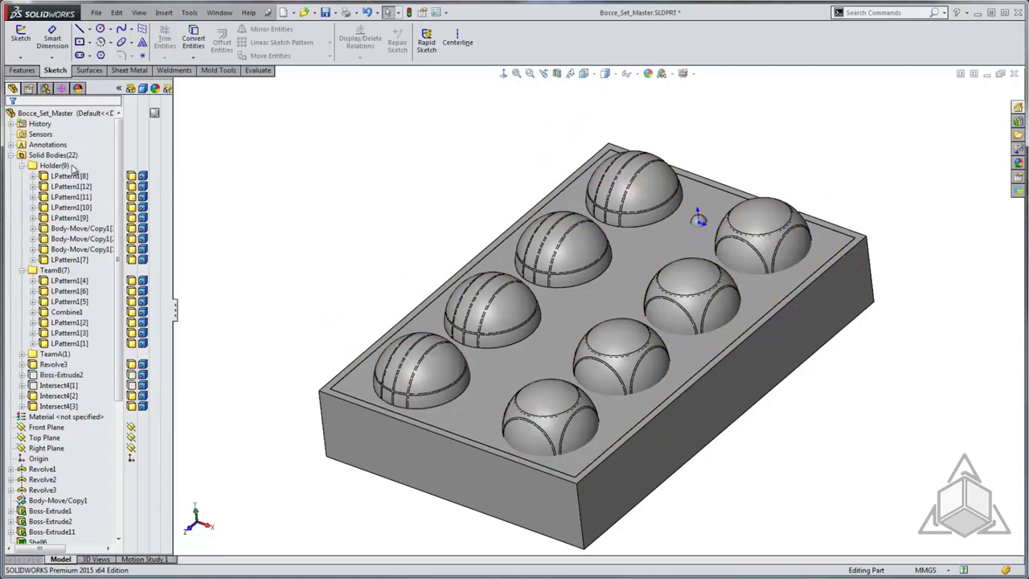
Hide the grooved ball bodies in the TeamB and TeamA folders, keep the Holder bodies shown, and expand TeamA.
left_click(32, 166)
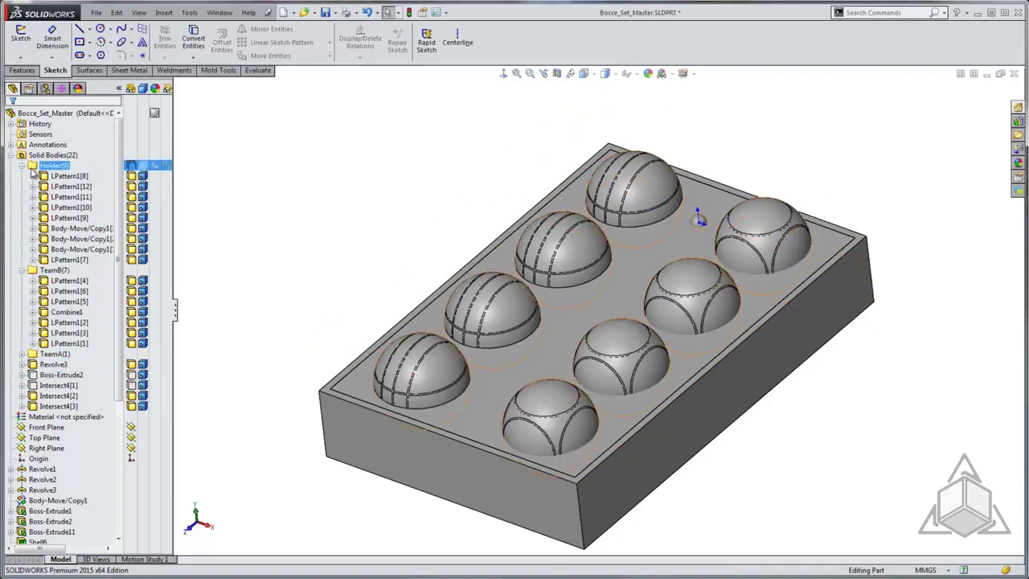
left_click(131, 169)
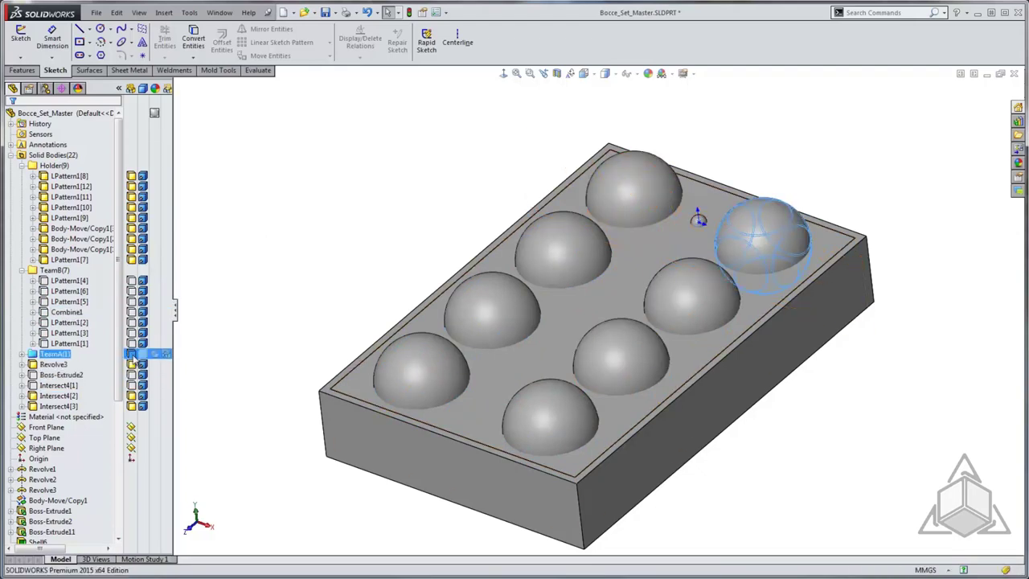
left_click(22, 354)
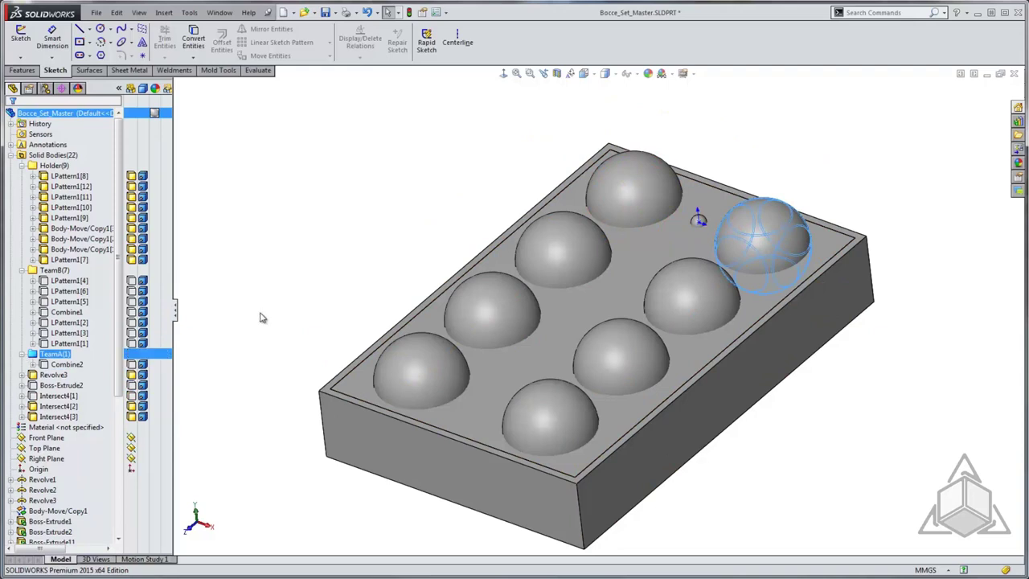
Move the patterned ball bodies LPattern1[1], LPattern1[2] and LPattern1[3] from the TeamB folder into the TeamA folder.
left_click(238, 339)
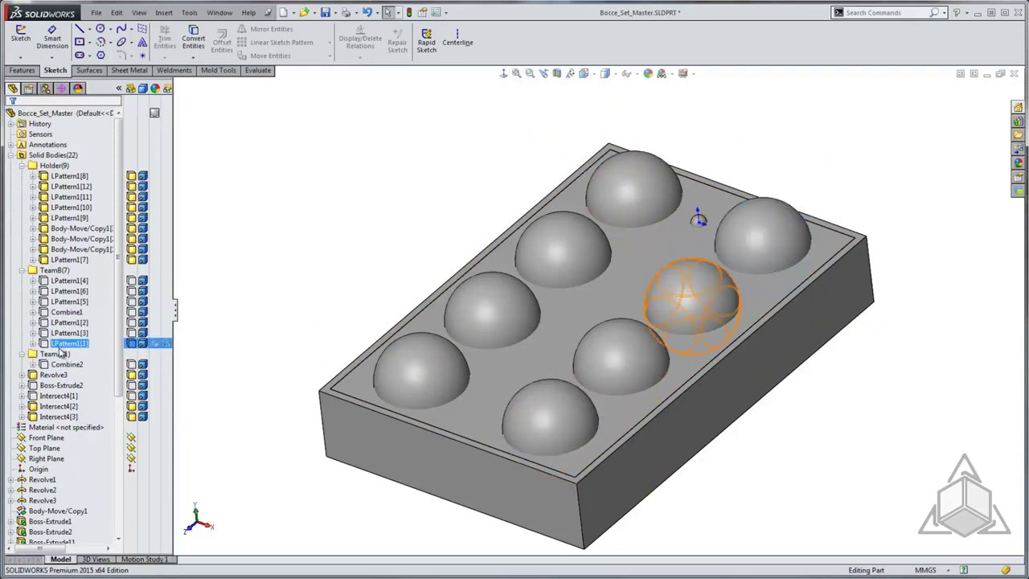
left_click(64, 343)
left_click(65, 322, "shift")
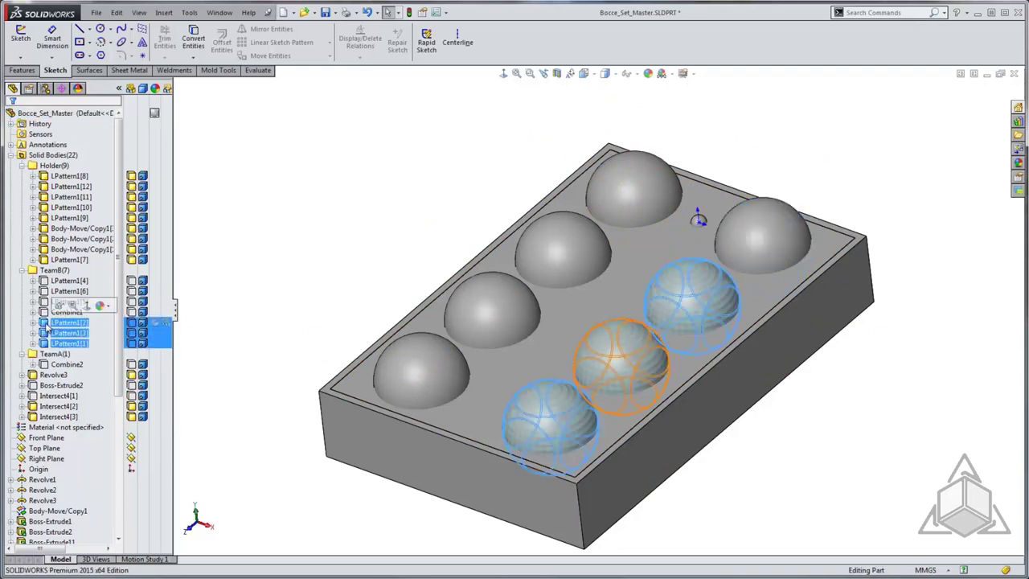
left_click_drag(47, 336, 52, 354)
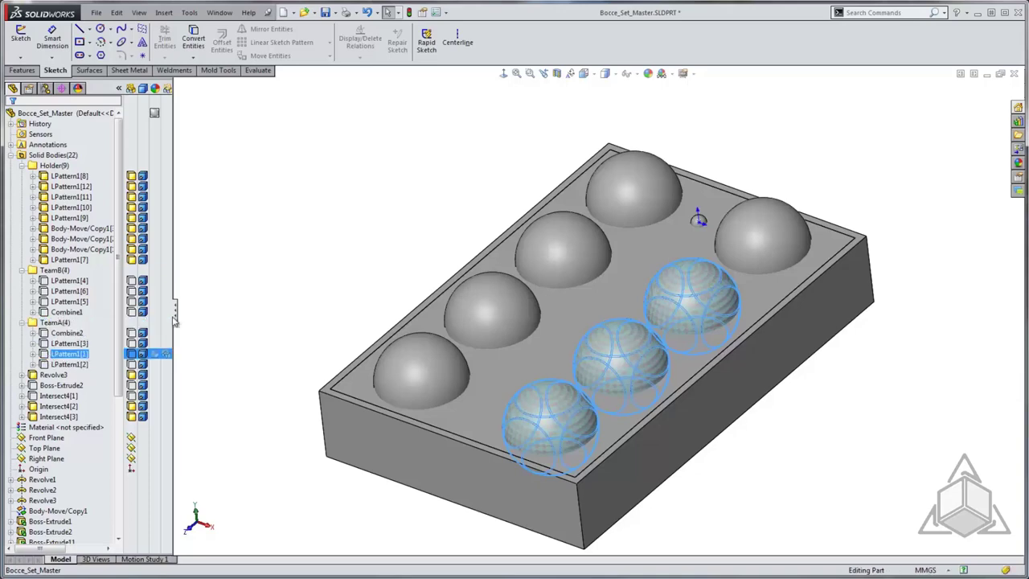
left_click(259, 270)
Show the grooved ball bodies of the TeamB and TeamA folders to check their grouping.
left_click(131, 273)
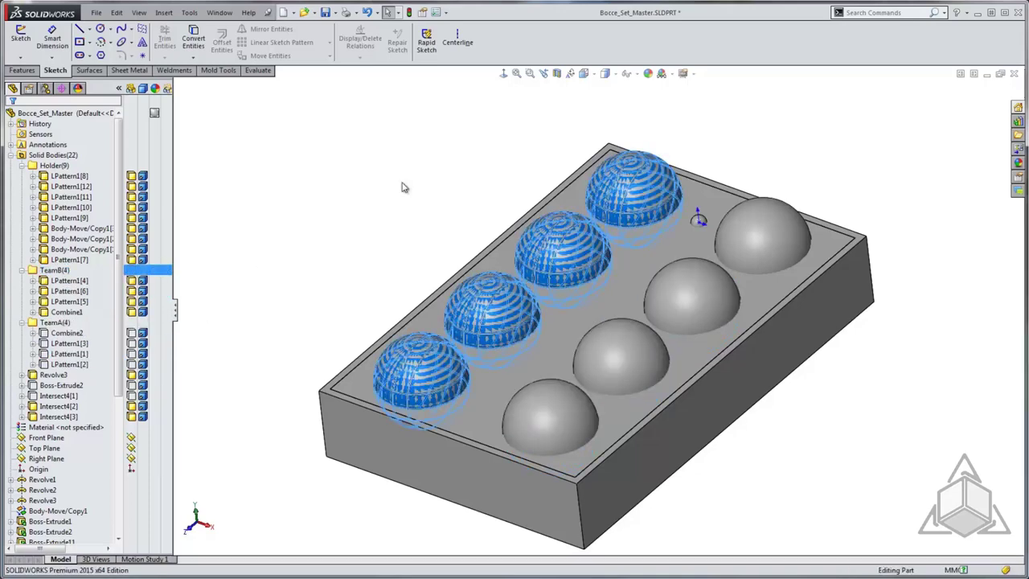
left_click(406, 187)
left_click(133, 325)
left_click(310, 218)
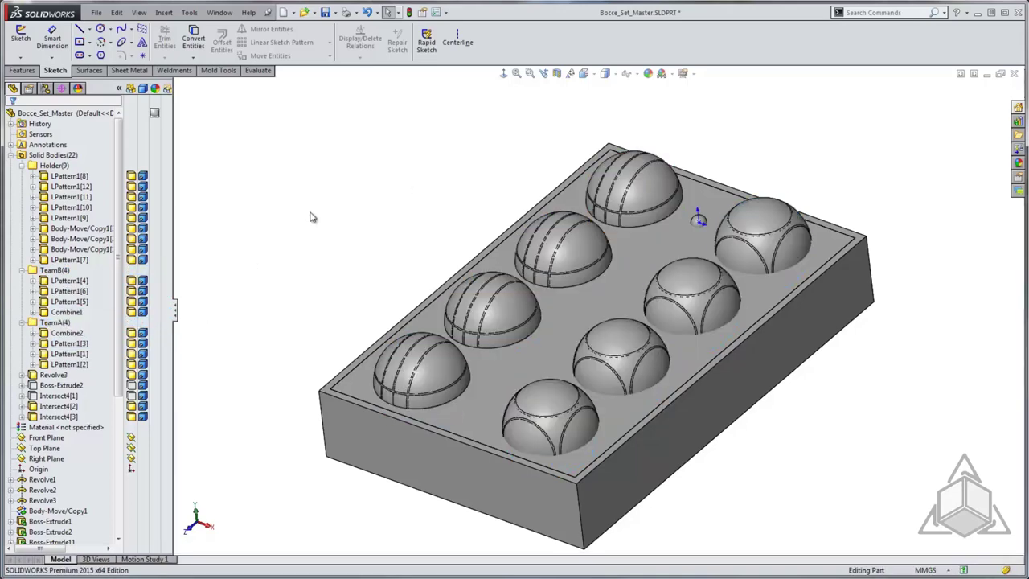
Hide the TeamA and TeamB ball bodies and the small Revolve3 ball body, keeping the Holder bodies shown.
left_click(133, 326)
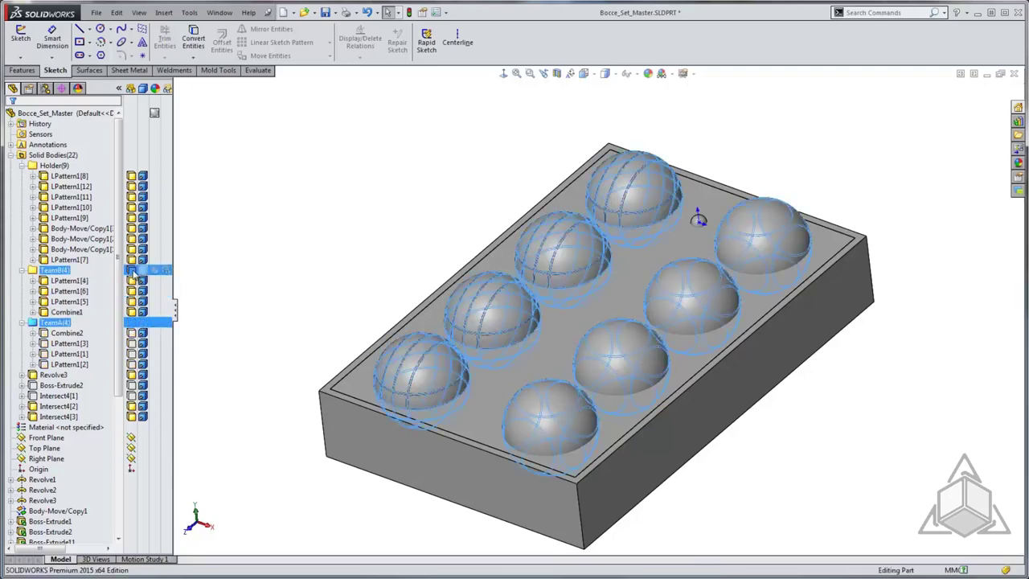
left_click(131, 270)
left_click(252, 203)
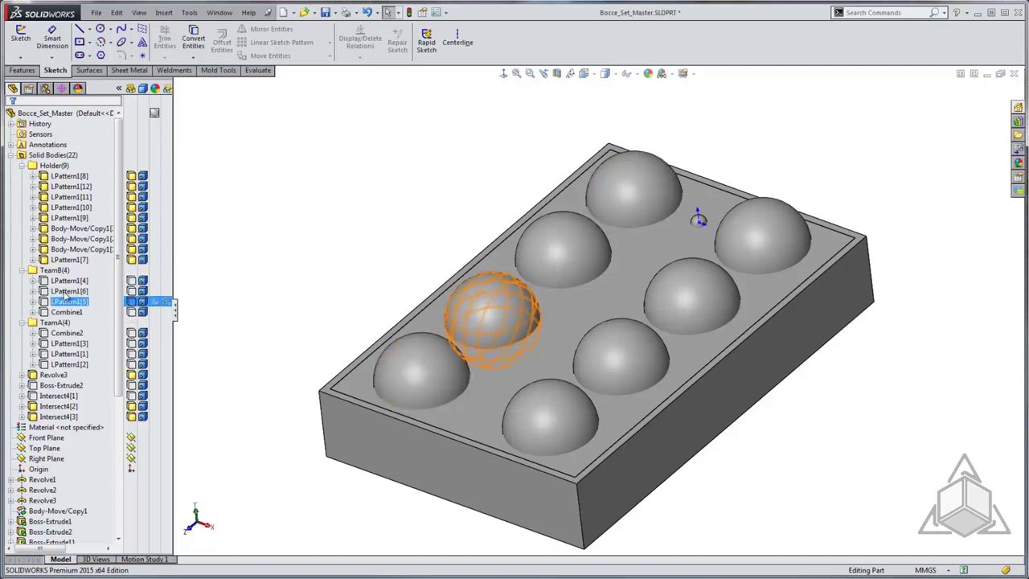
left_click(64, 376)
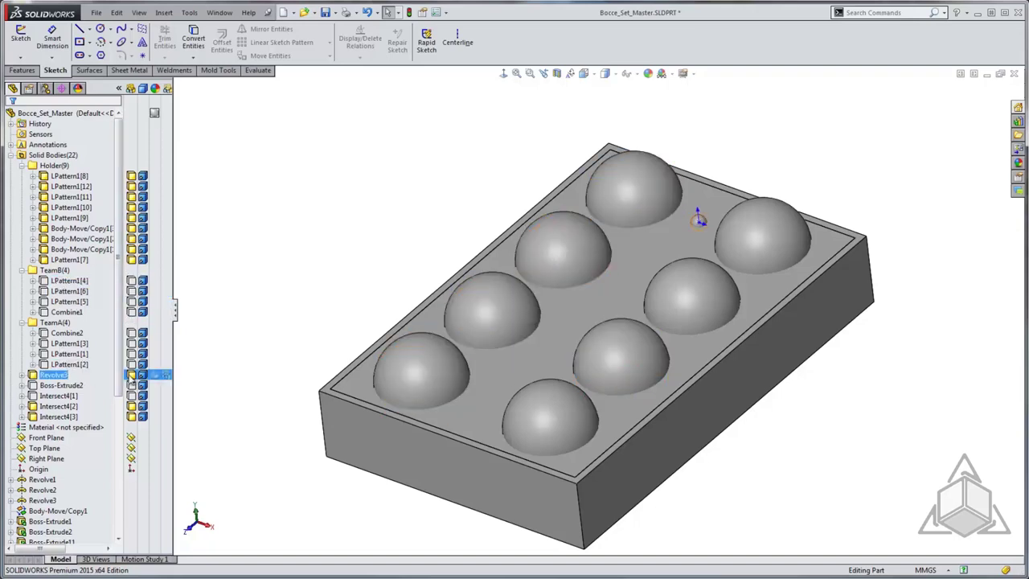
left_click(283, 241)
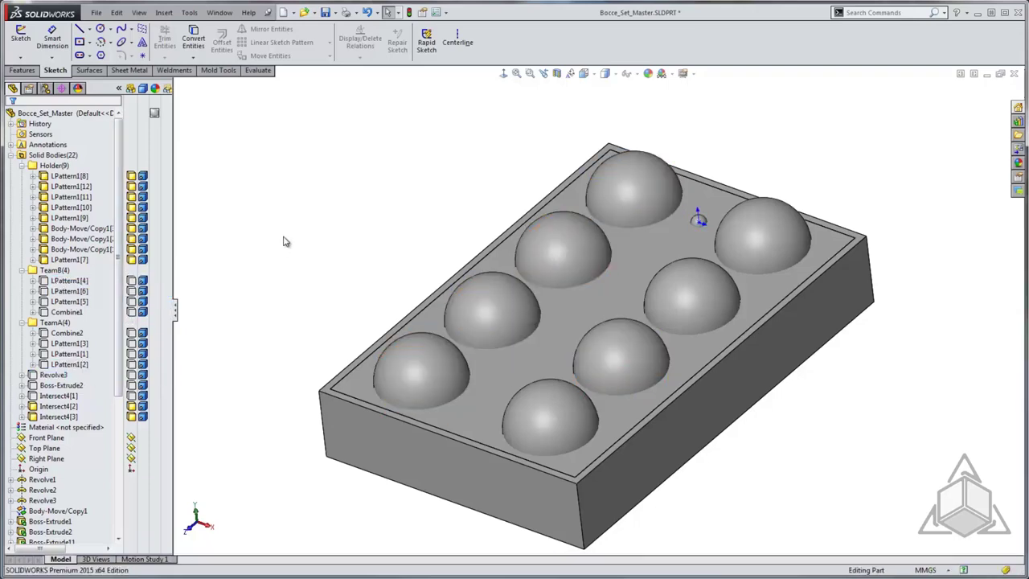
Start an Indent with the tray body Intersect4[2] as target and all the Holder balls, including the small one, as tool body regions.
scroll(96, 434, "down", 7)
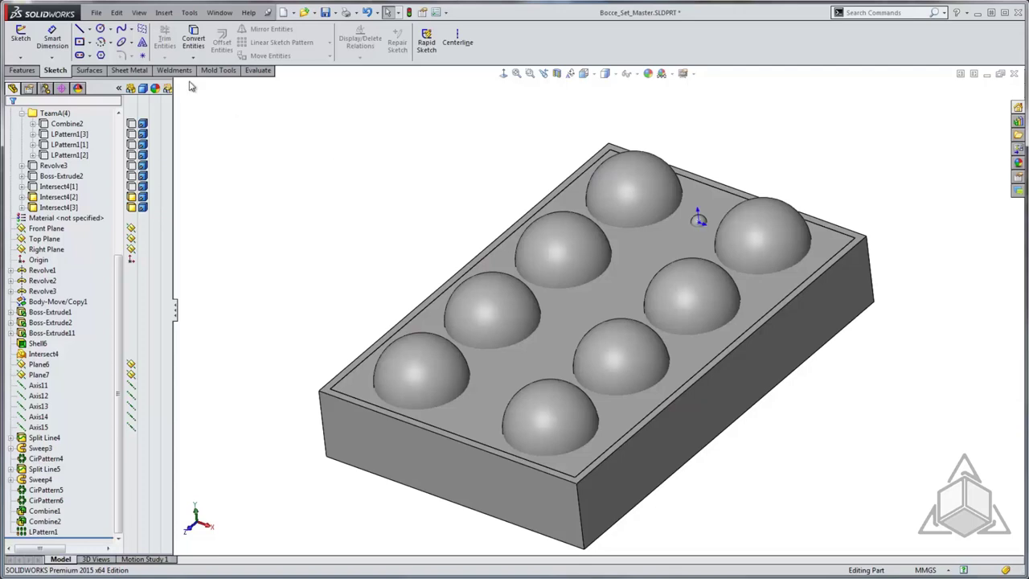
left_click(164, 13)
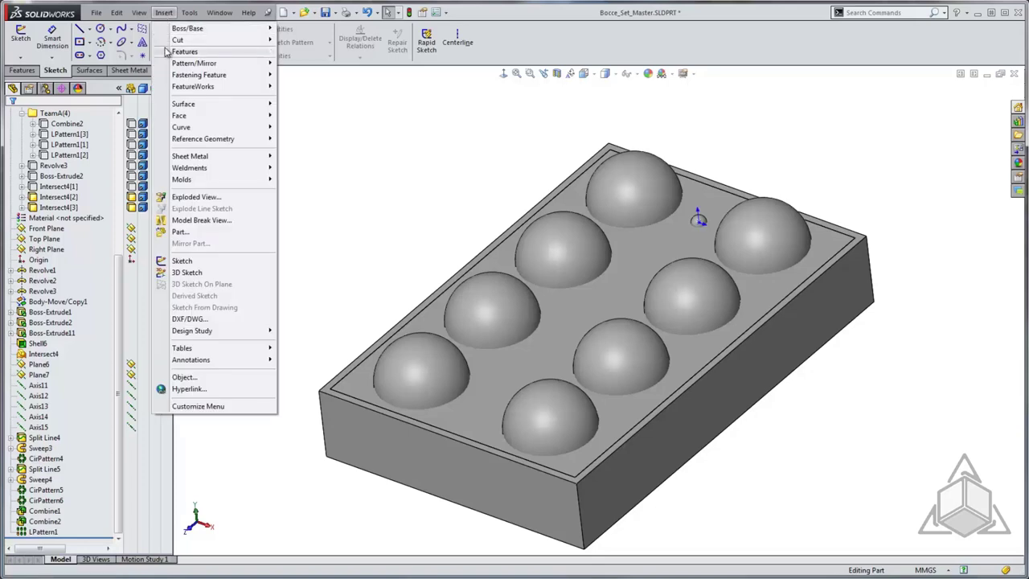
mouse_move(169, 52)
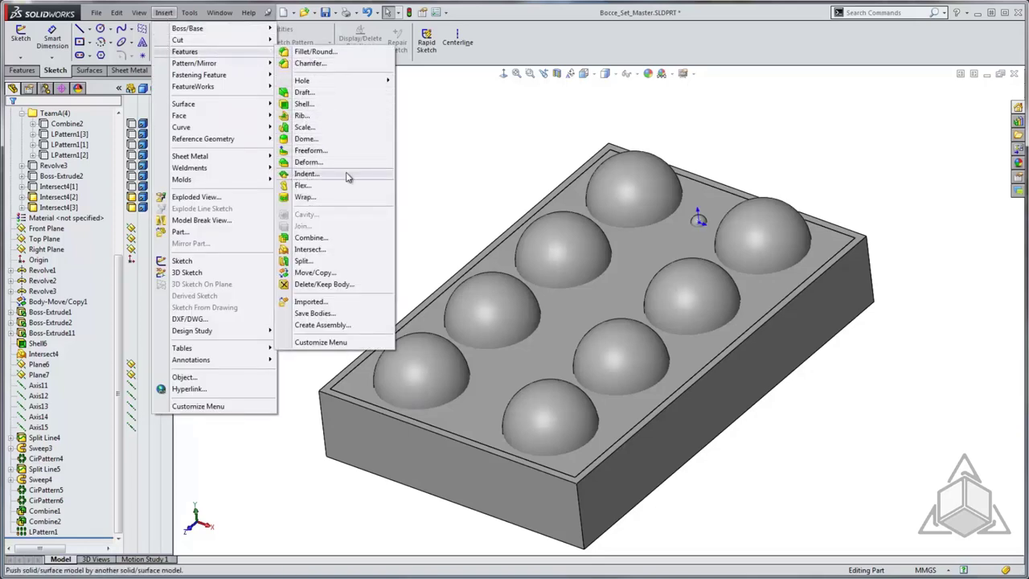
left_click(306, 174)
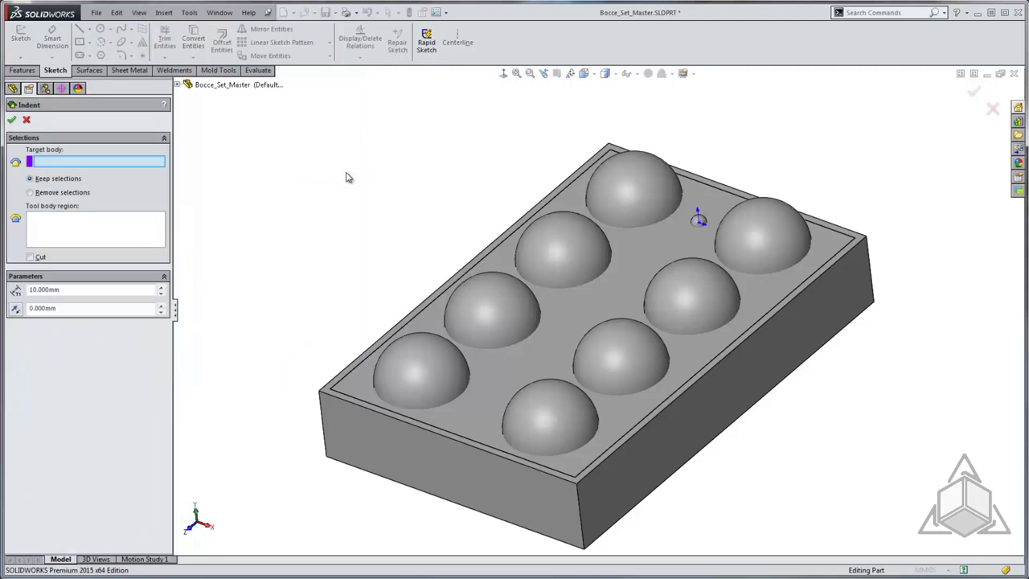
left_click(567, 319)
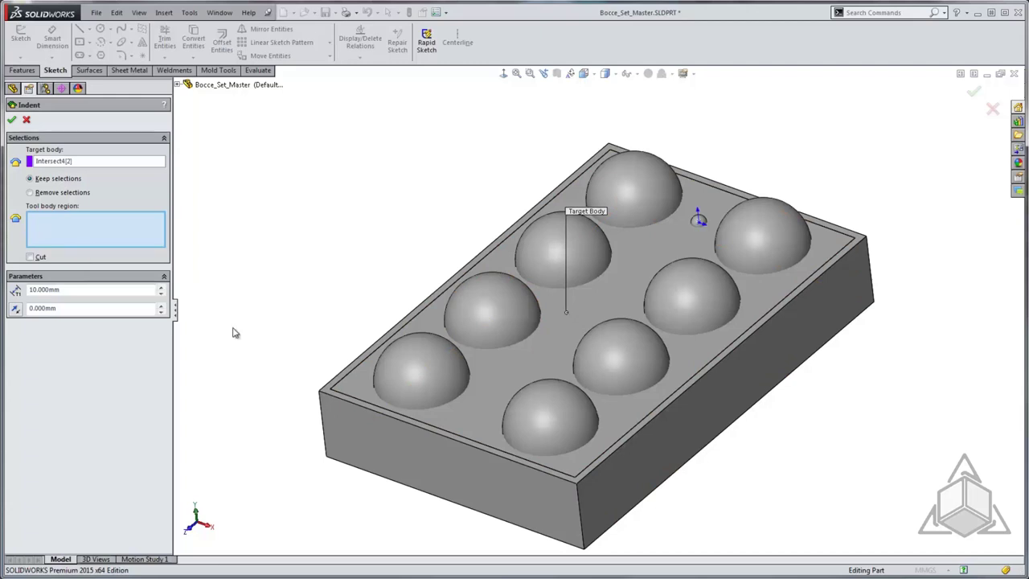
left_click(403, 375)
left_click(498, 316)
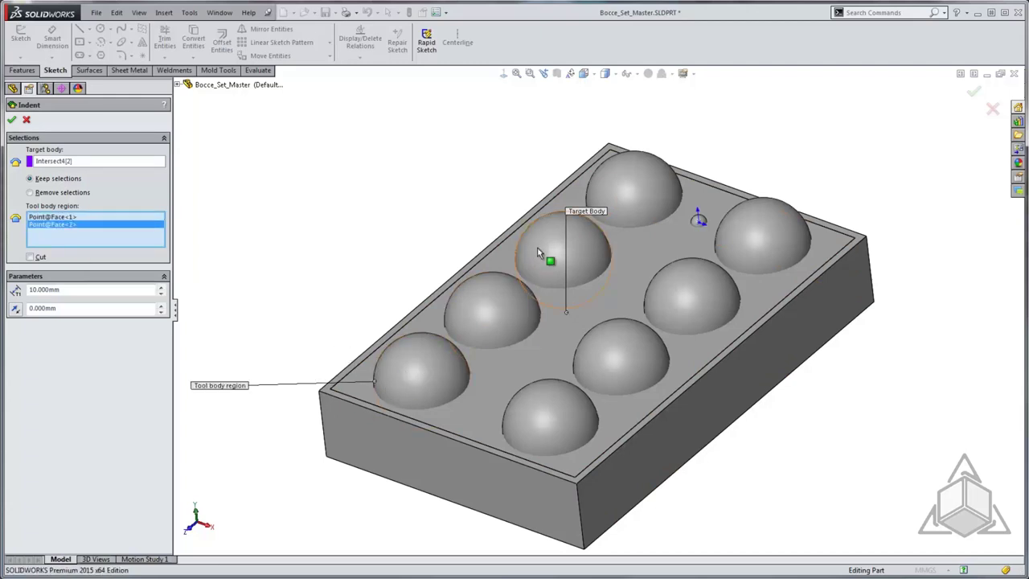
left_click(576, 225)
left_click(642, 184)
left_click(737, 235)
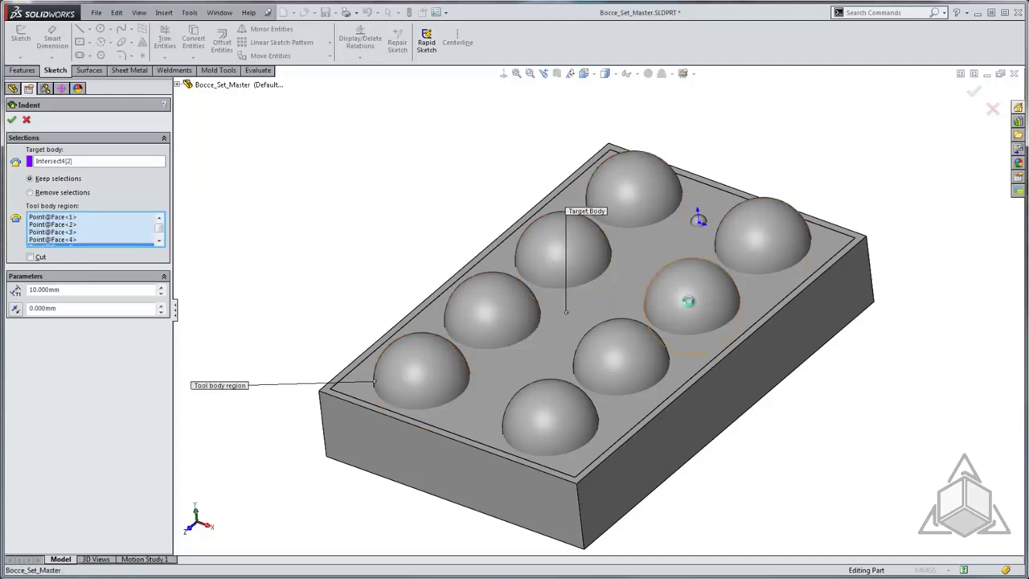
left_click(681, 299)
left_click(621, 353)
left_click(560, 413)
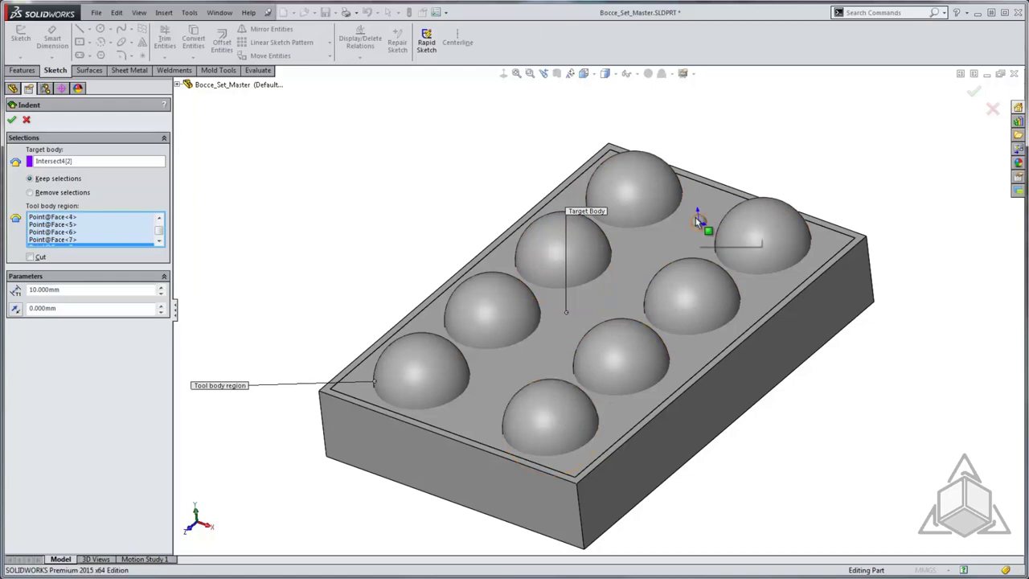
Make the indent a cut with a 2 mm clearance around the balls and apply the feature.
left_click(30, 257)
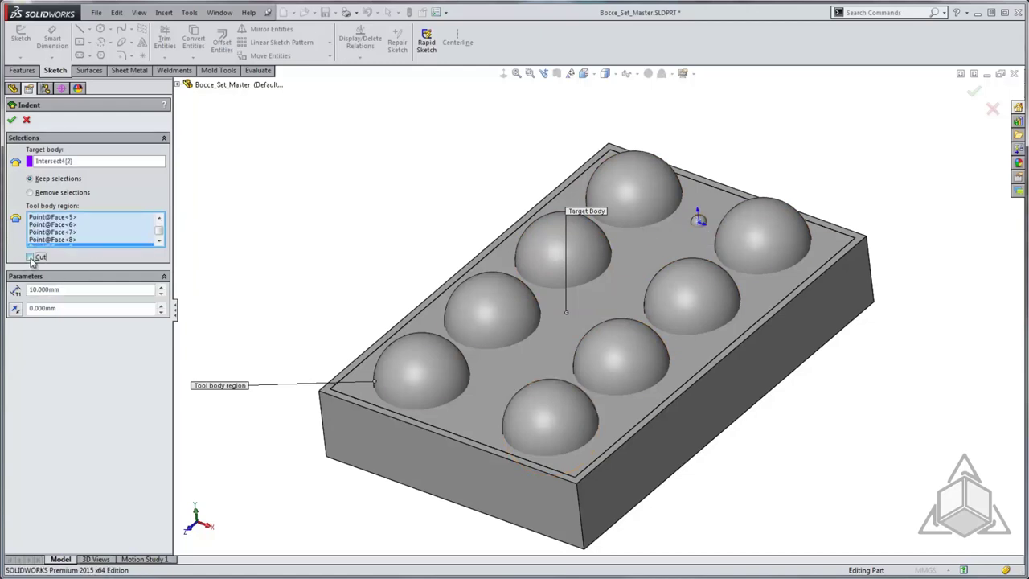
double_click(63, 308)
type("2")
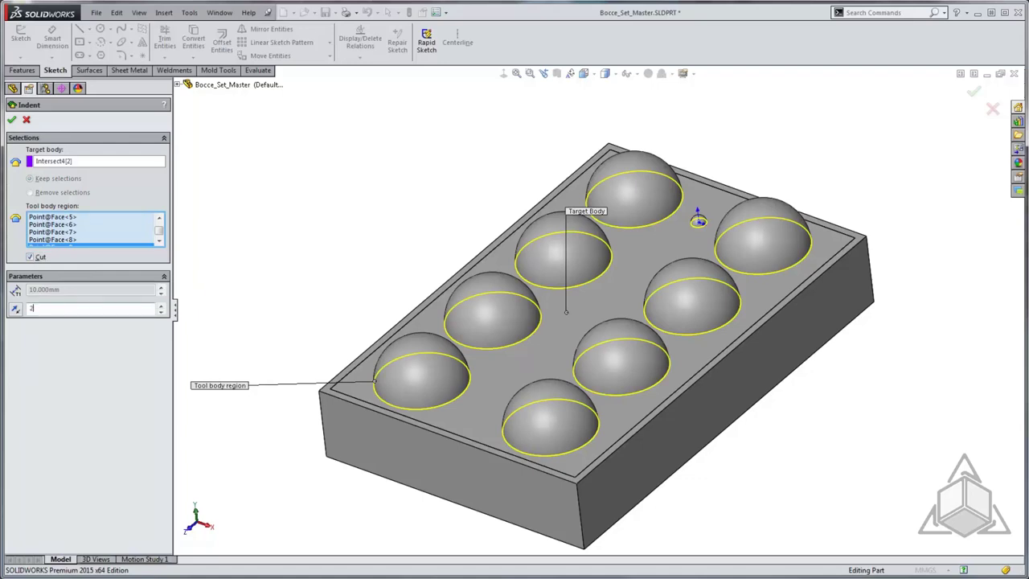
key("Return")
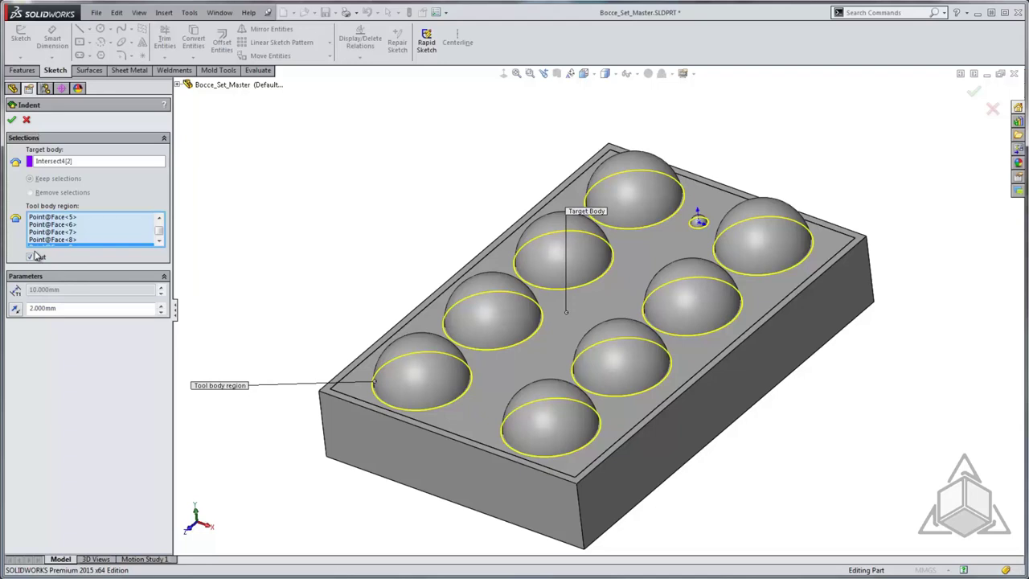
left_click(11, 119)
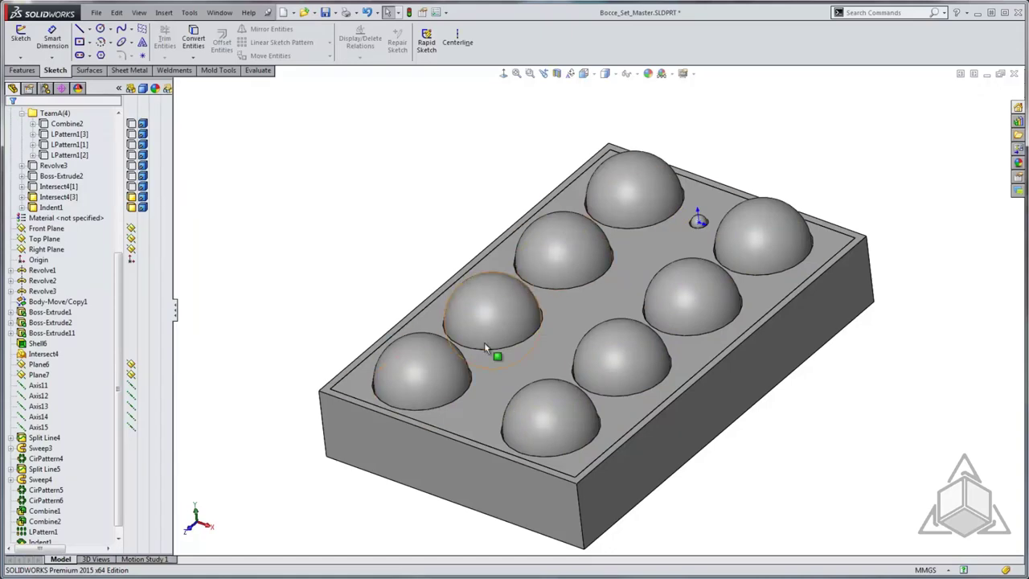
Hide the Holder bodies and show the grooved ball bodies in the TeamB and TeamA folders.
scroll(64, 249, "up", 7)
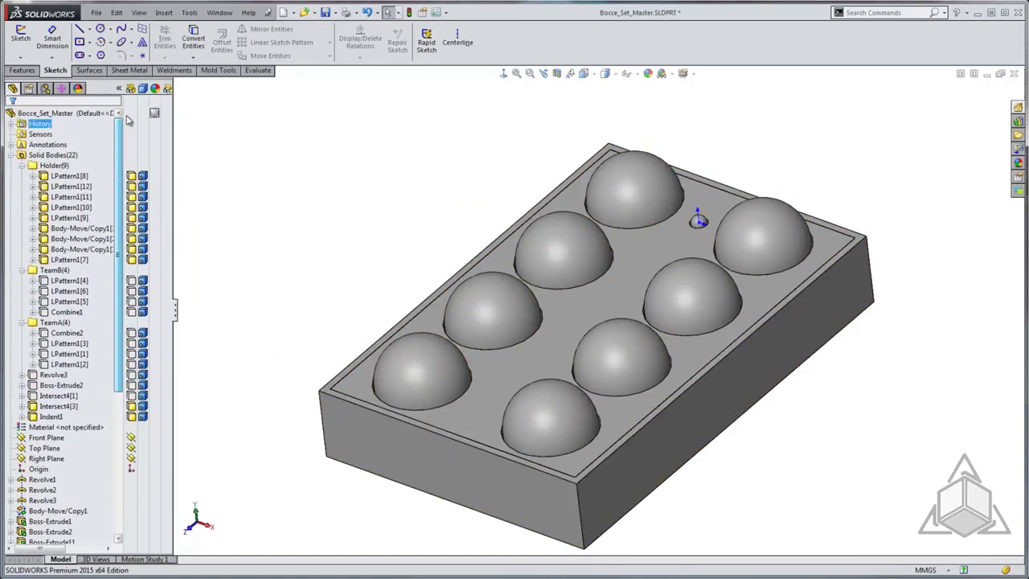
left_click(29, 166)
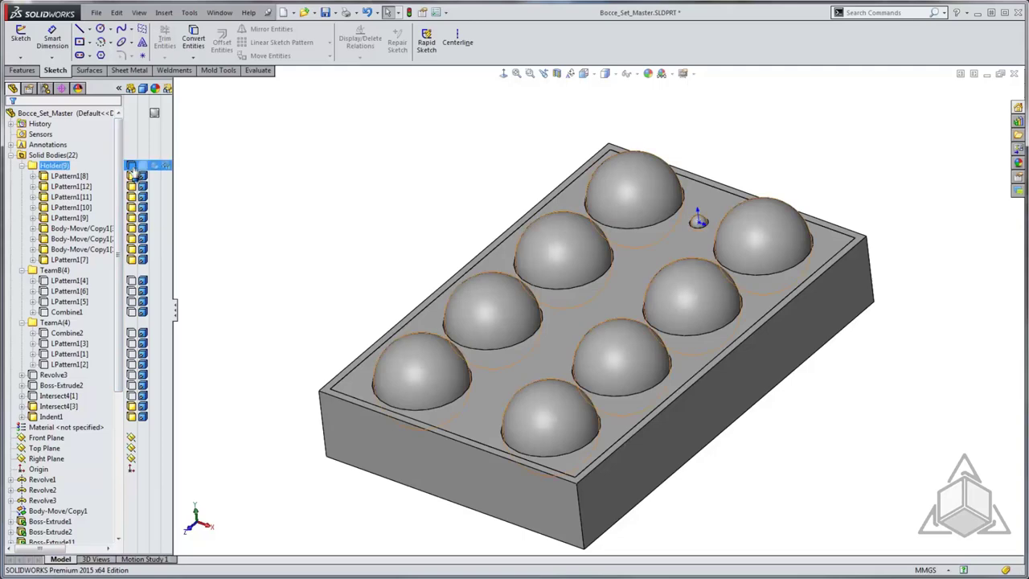
left_click(131, 167)
left_click(287, 157)
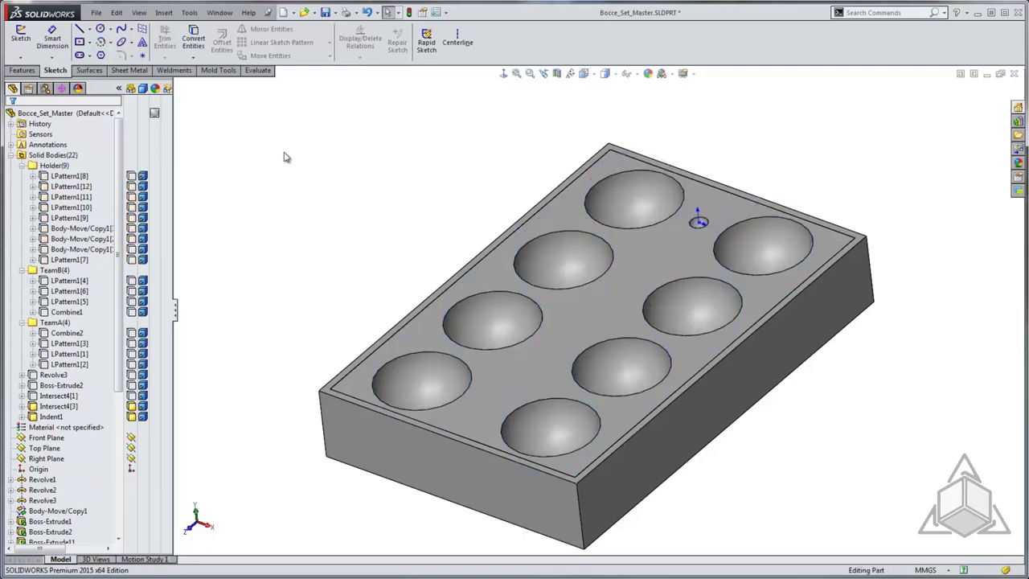
left_click(132, 271)
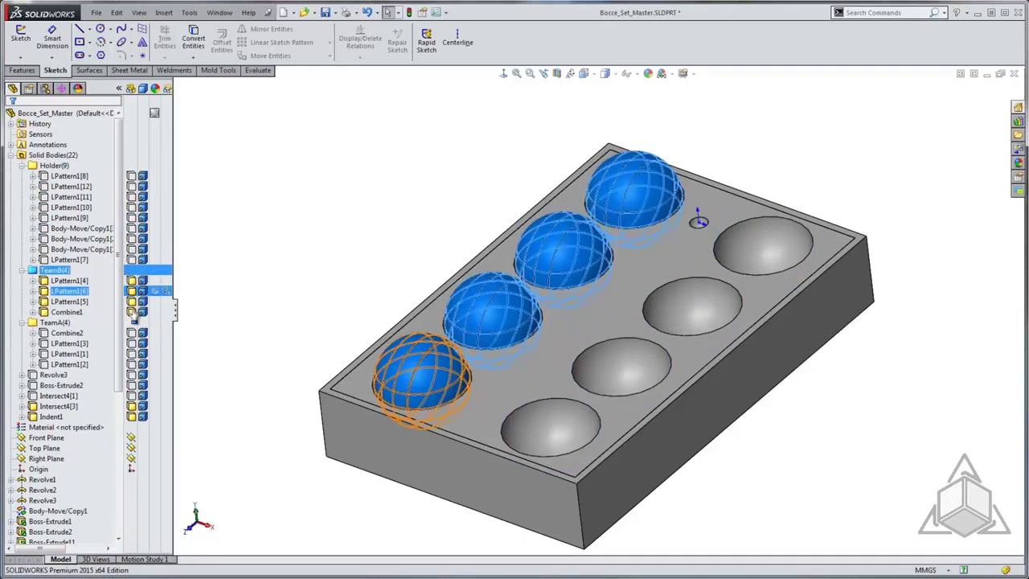
left_click(131, 322)
left_click(306, 191)
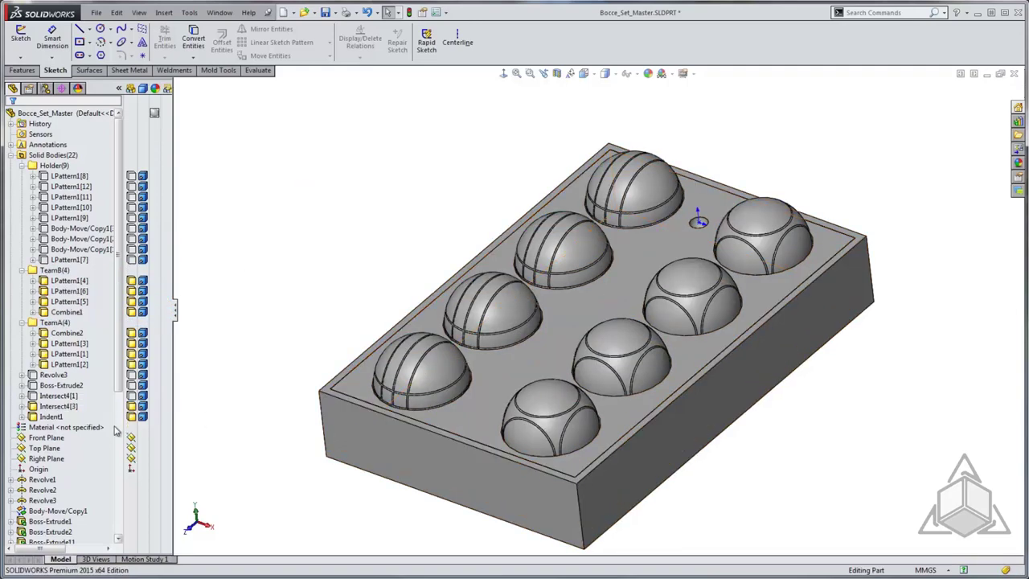
Show the small Revolve3 ball body and rename it Marker.
left_click(131, 375)
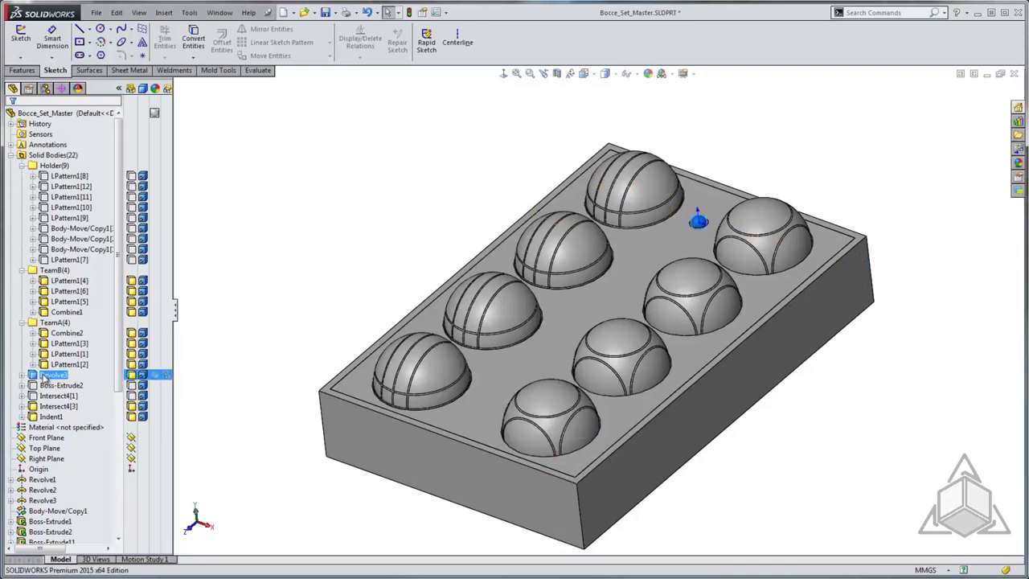
left_click(48, 376)
type("Marker")
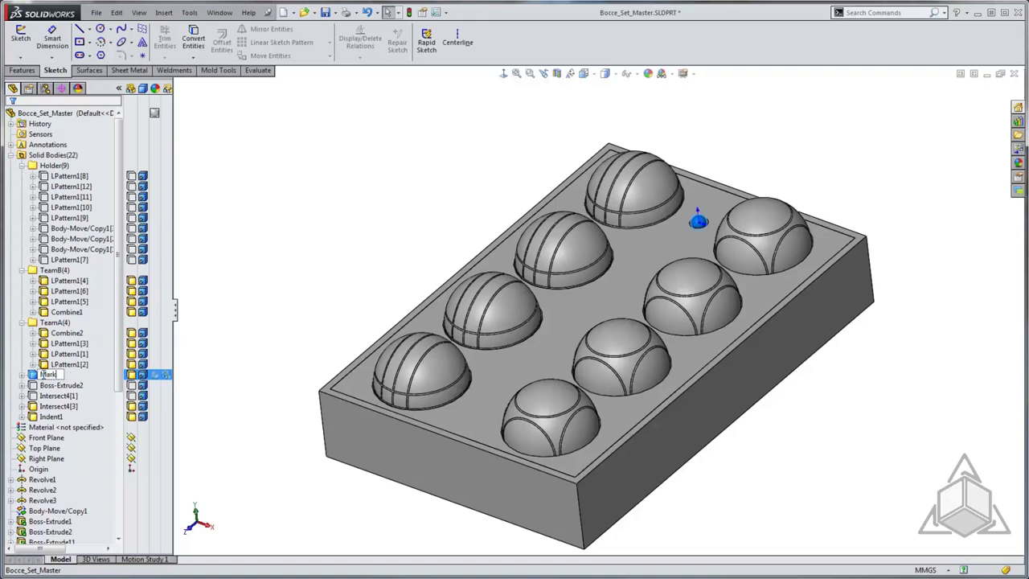
left_click(262, 302)
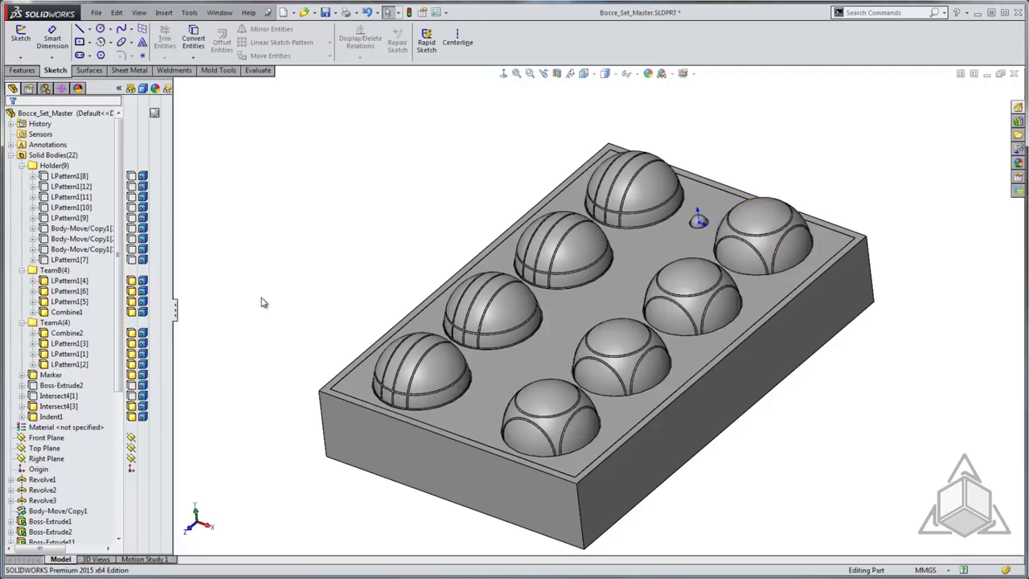
Set an isometric view and collapse the TeamA, TeamB and Holders body folders in the feature tree.
key("ctrl+7")
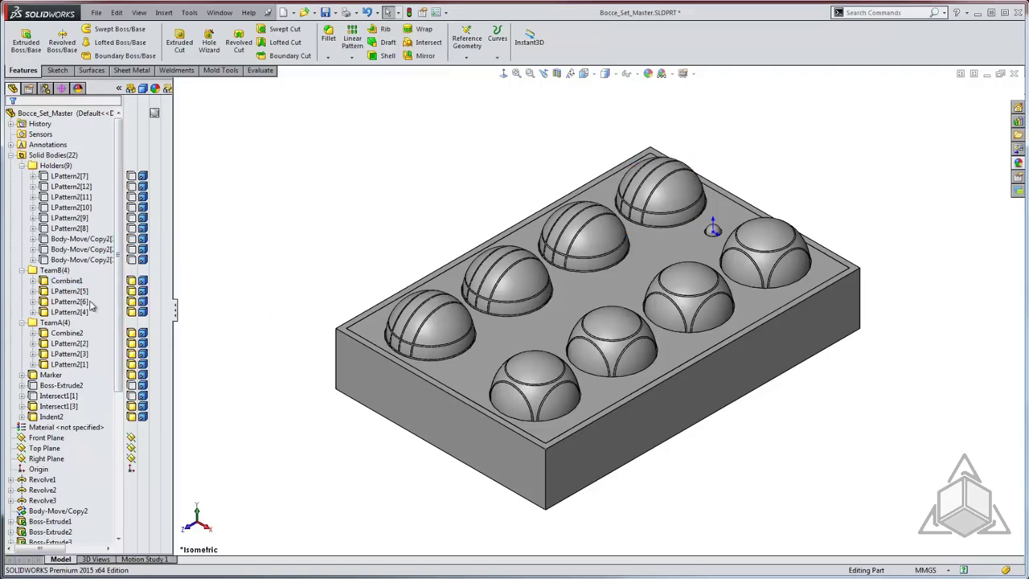
left_click(23, 322)
left_click(23, 270)
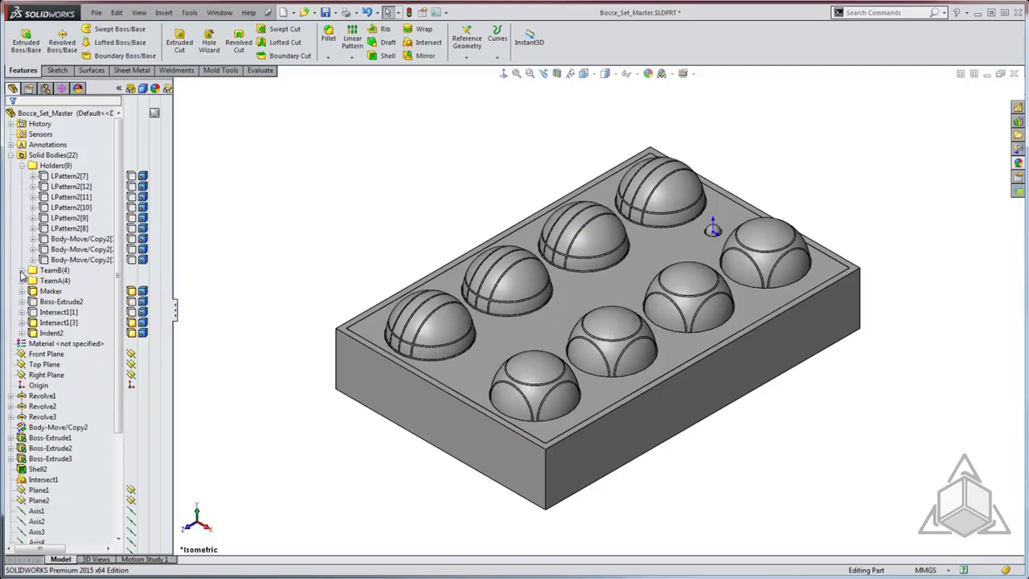
left_click(22, 165)
left_click(57, 165)
left_click(97, 170)
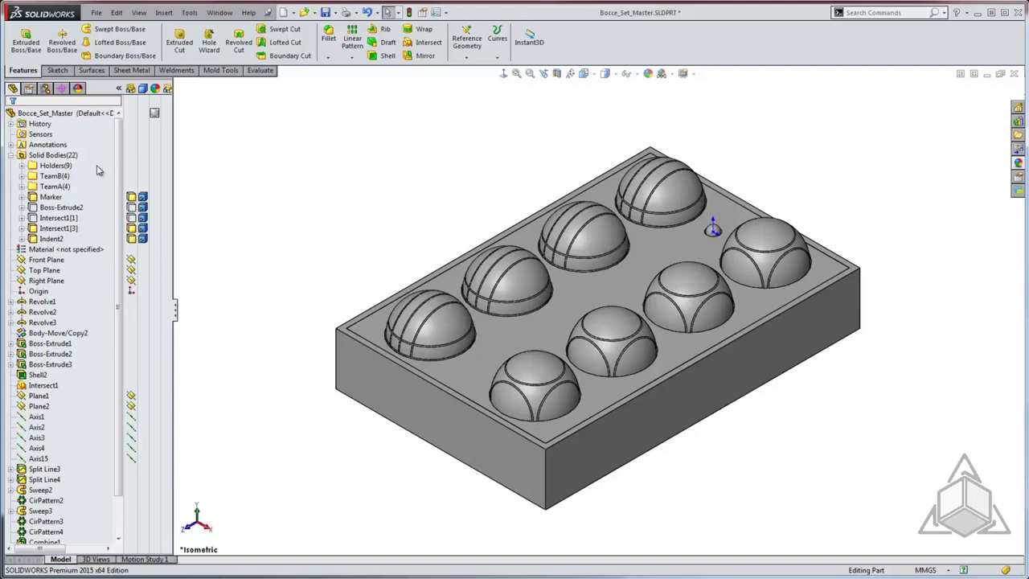
Color all ball bodies in the TeamB folder blue with RGB 0, 0, 255.
left_click(55, 175)
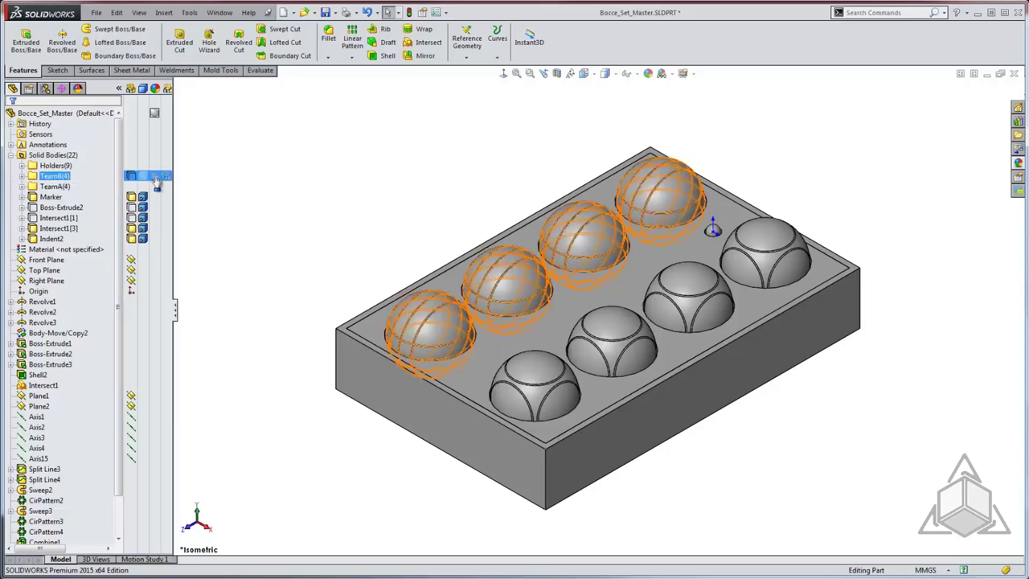
left_click(157, 181)
left_click(172, 183)
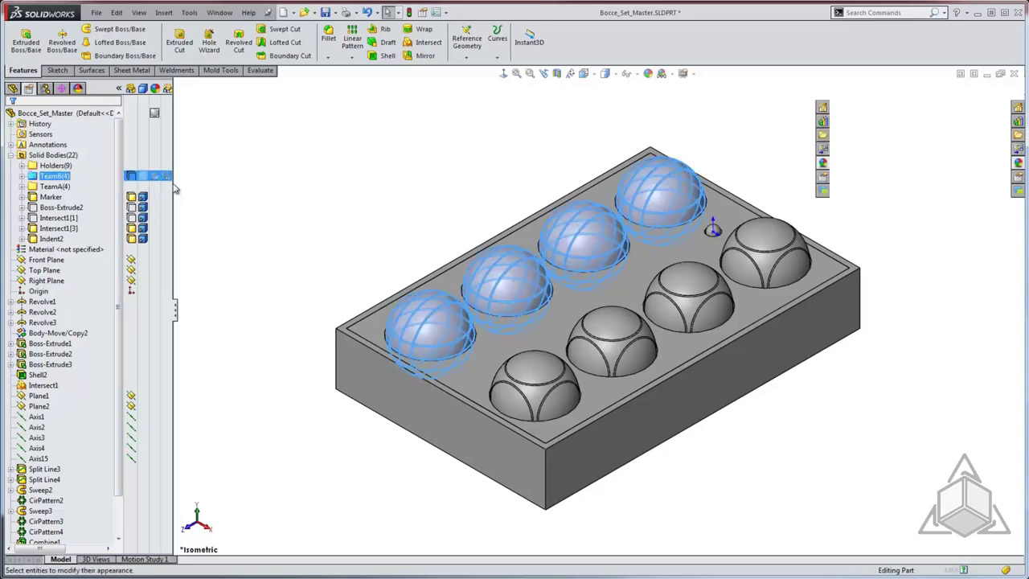
left_click(101, 360)
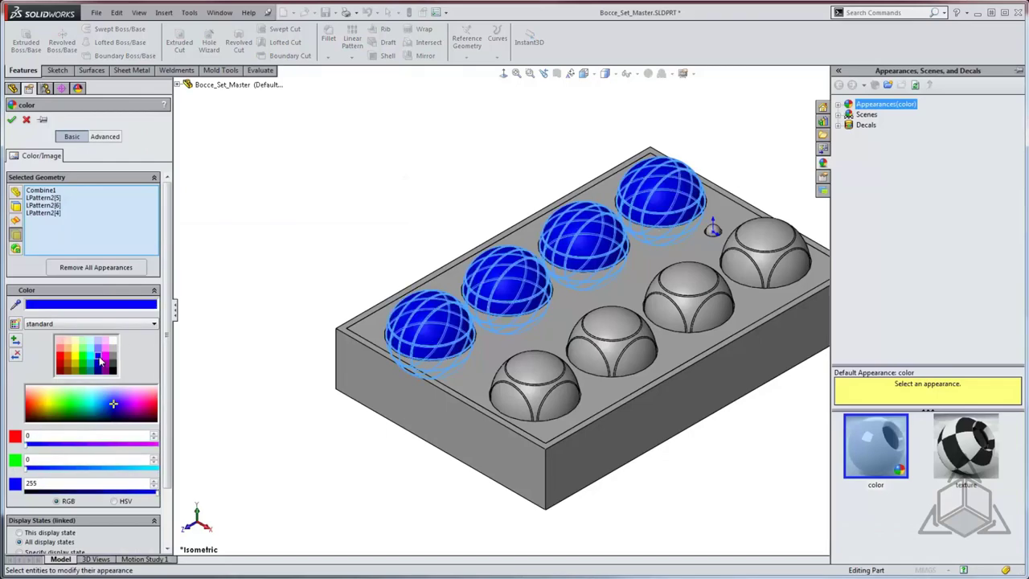
left_click(11, 119)
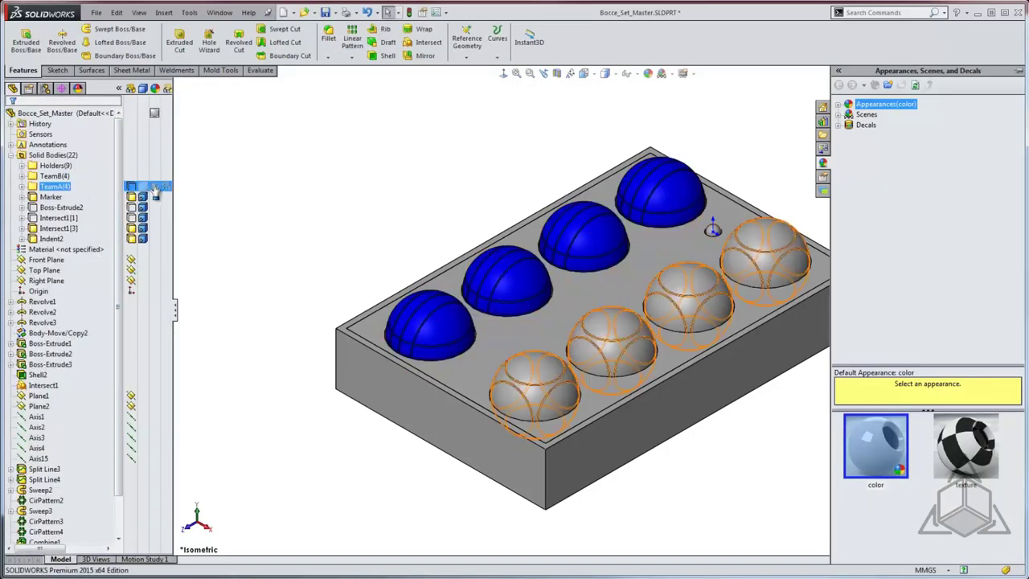
Color all ball bodies in the TeamA folder dark red with RGB 192, 0, 0.
left_click(155, 188)
left_click(185, 193)
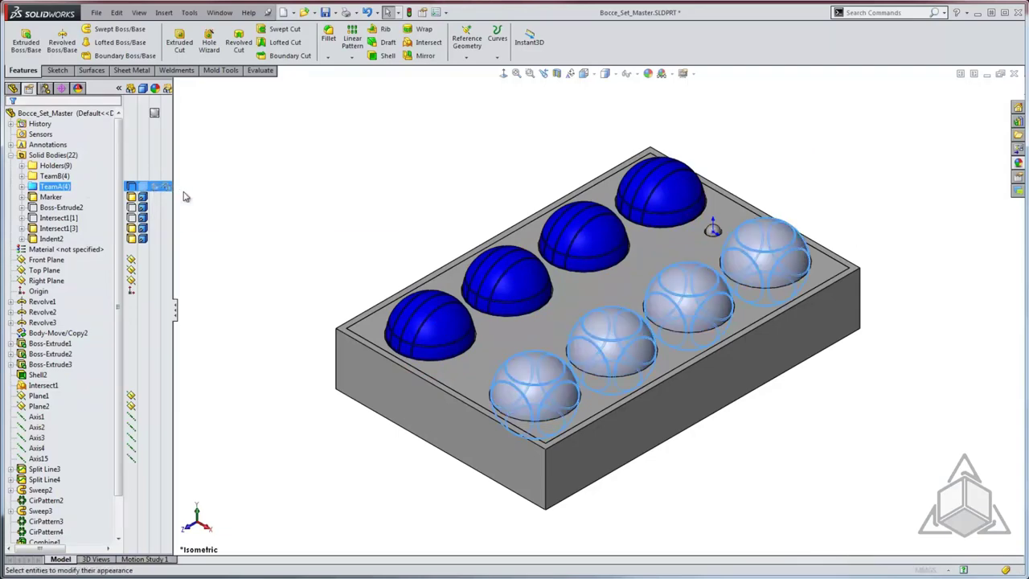
left_click(61, 363)
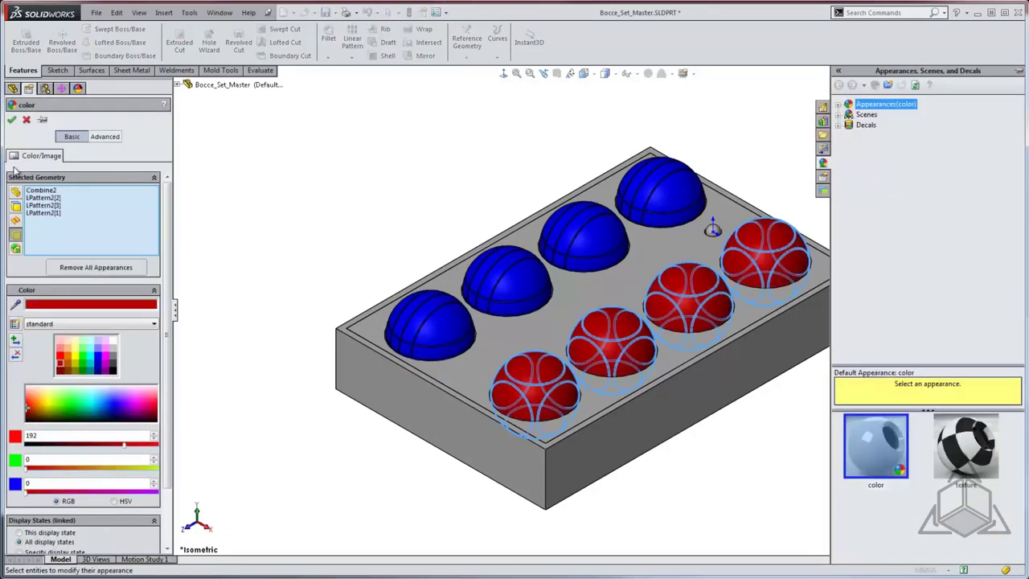
left_click(11, 119)
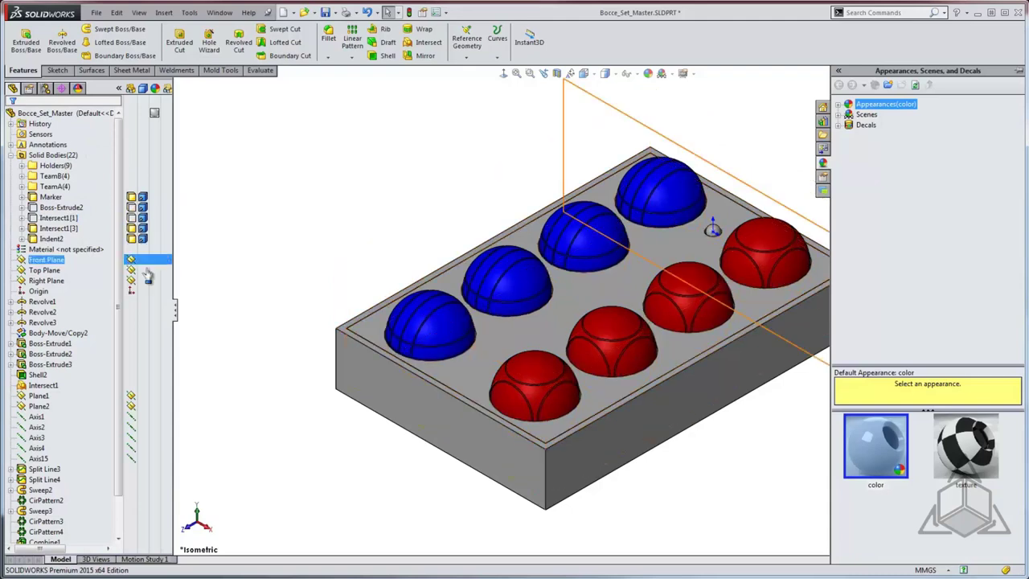
Apply a white color to the Combine1 feature that forms the TeamB ball grooves.
scroll(119, 402, "down", 2)
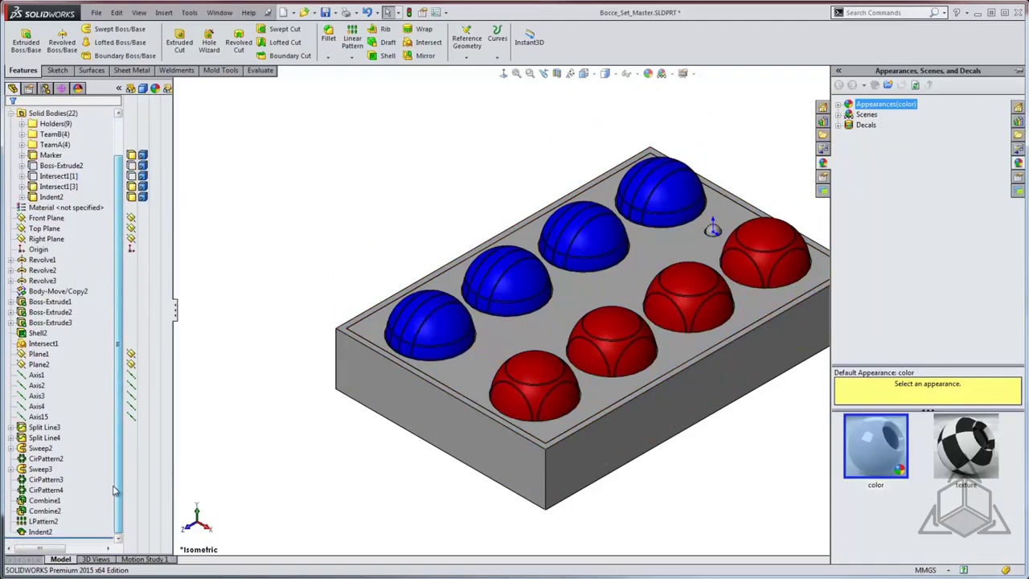
left_click(155, 501)
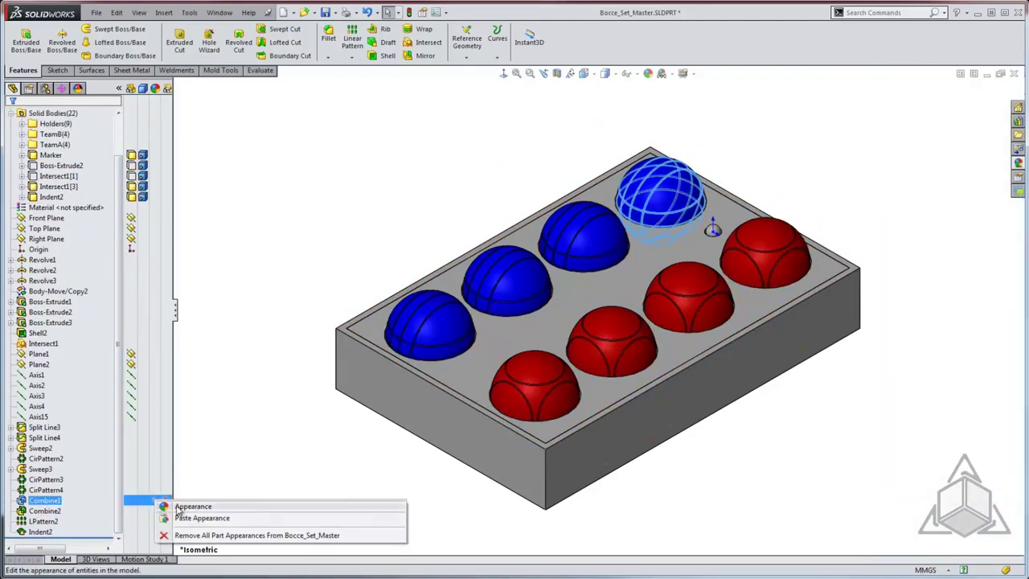
left_click(177, 508)
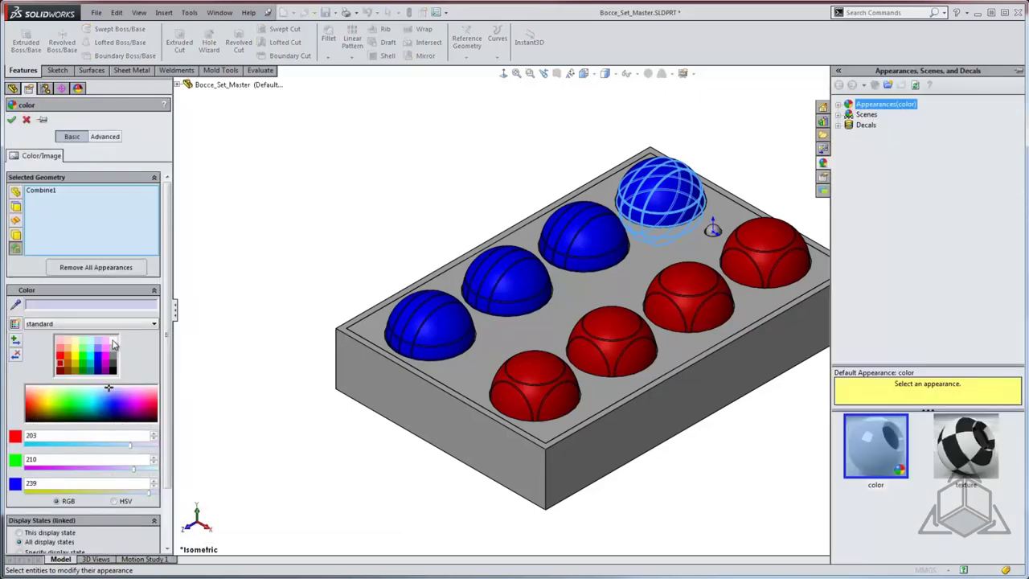
left_click(11, 119)
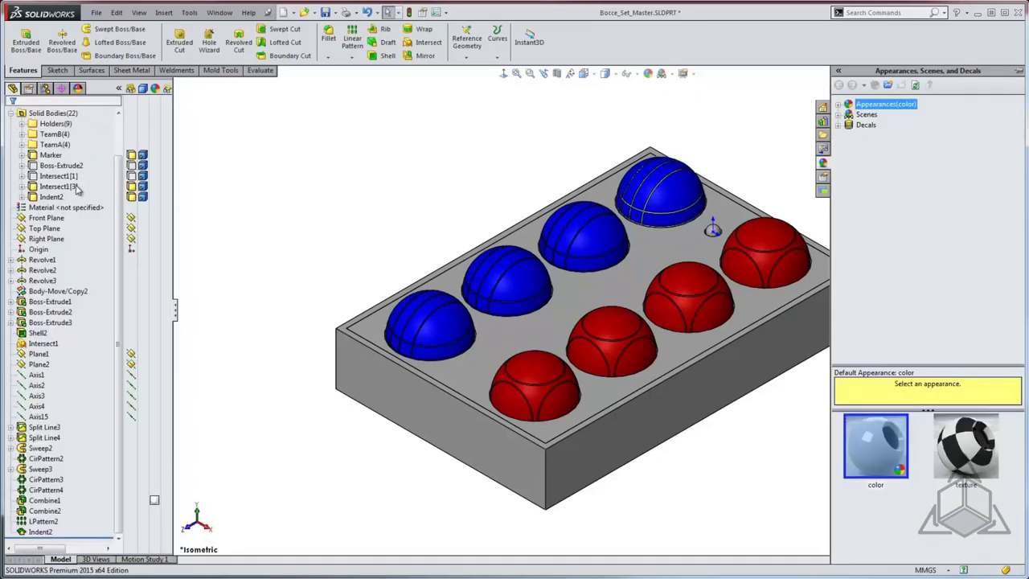
Copy the white appearance of the Combine1 feature and paste it onto the Combine2 feature.
left_click(158, 501)
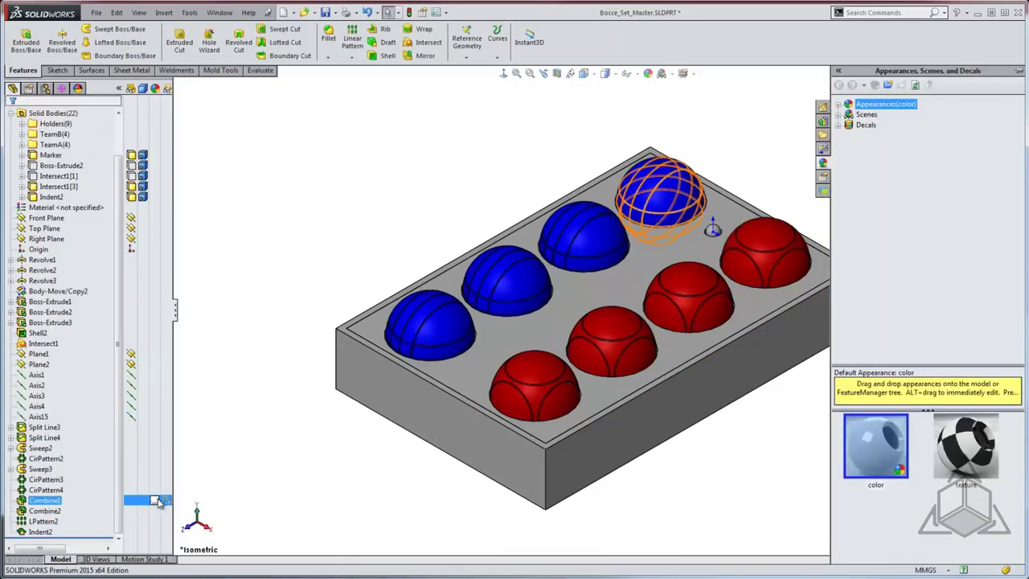
right_click(159, 502)
left_click(192, 387)
left_click(156, 512)
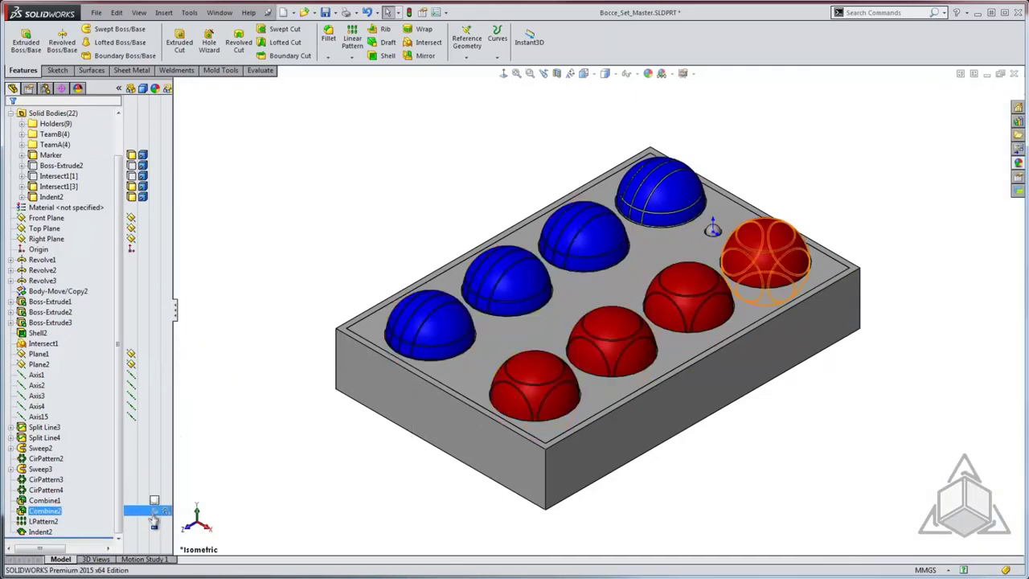
right_click(154, 513)
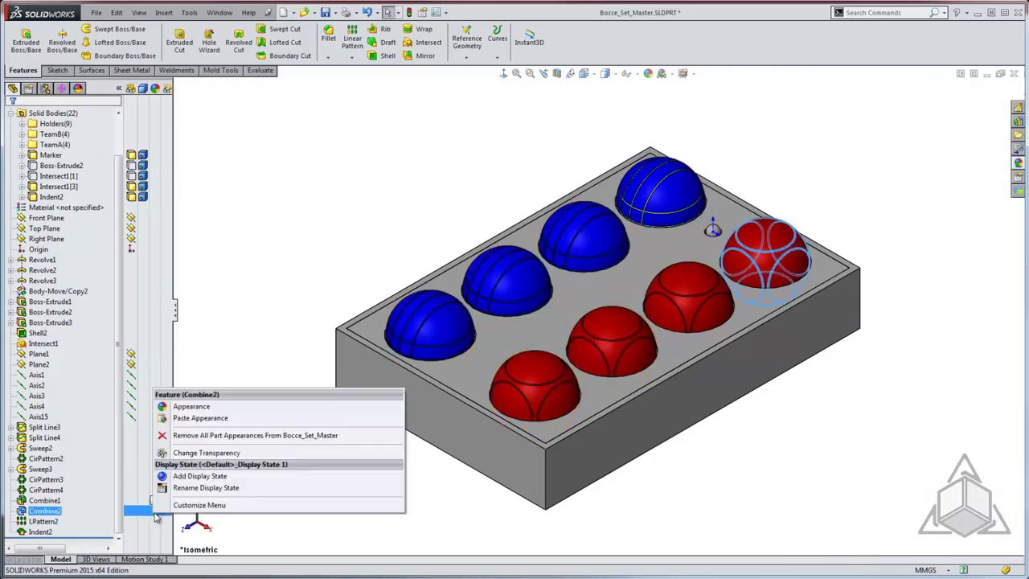
left_click(178, 419)
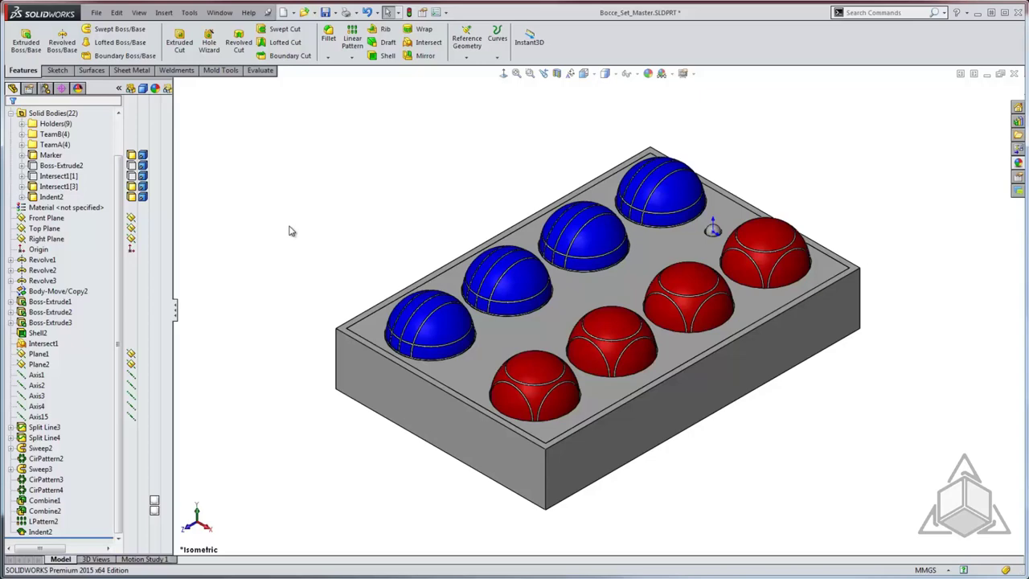
Examine the Save Bodies options for the Solid Bodies folder, leave them without saving any parts, and clear the selection.
left_click(53, 113)
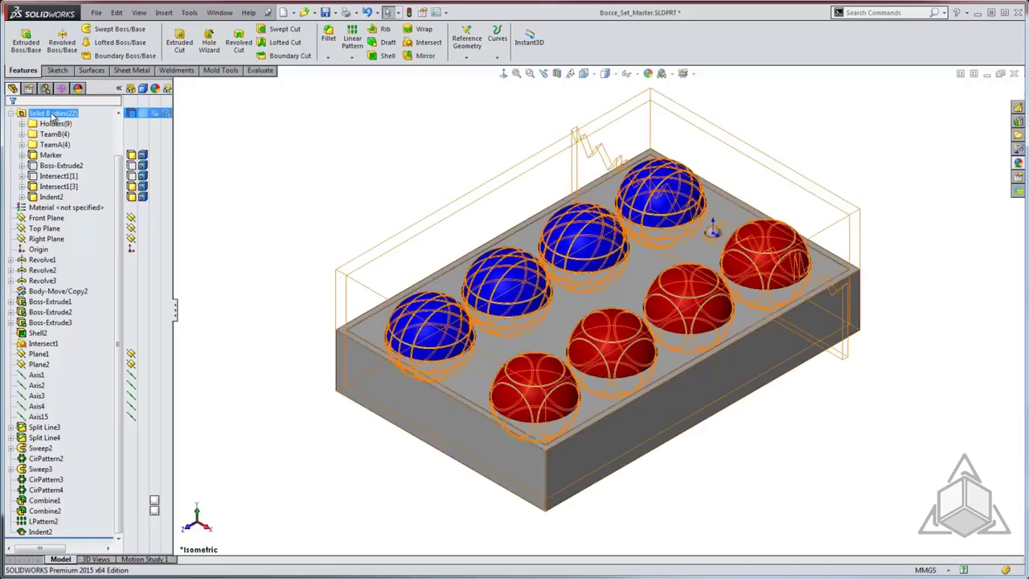
right_click(53, 117)
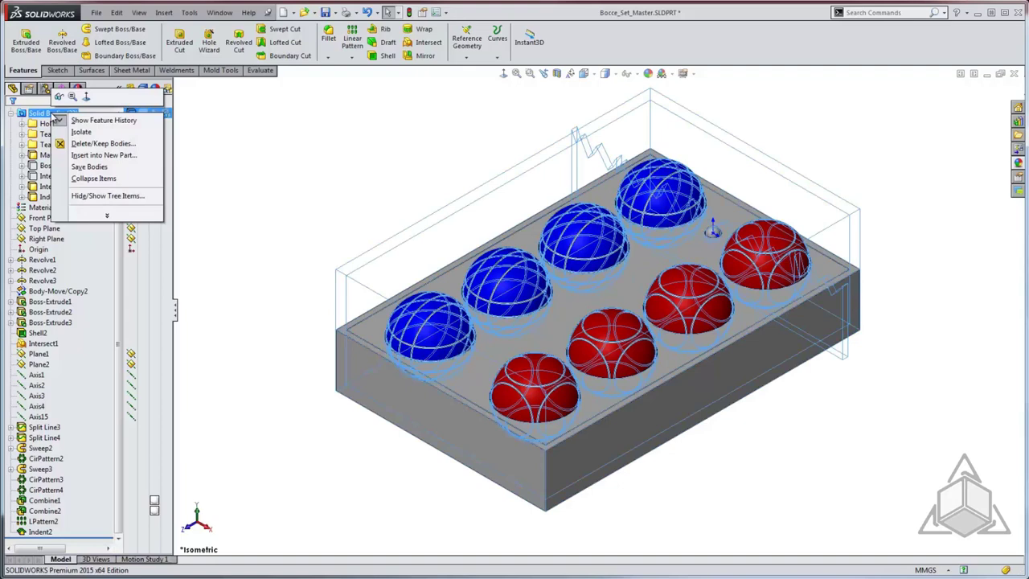
left_click(138, 167)
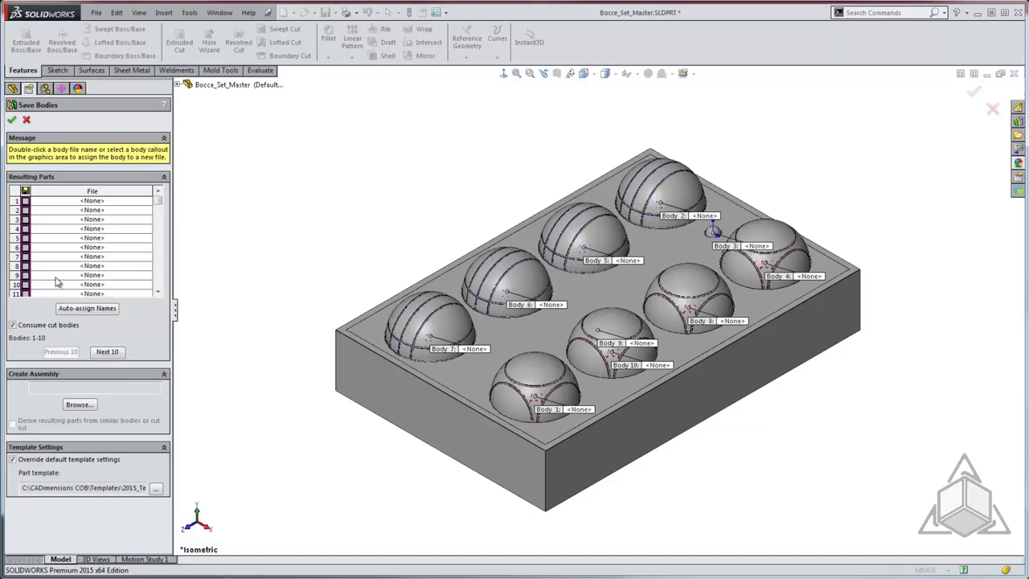
left_click(27, 119)
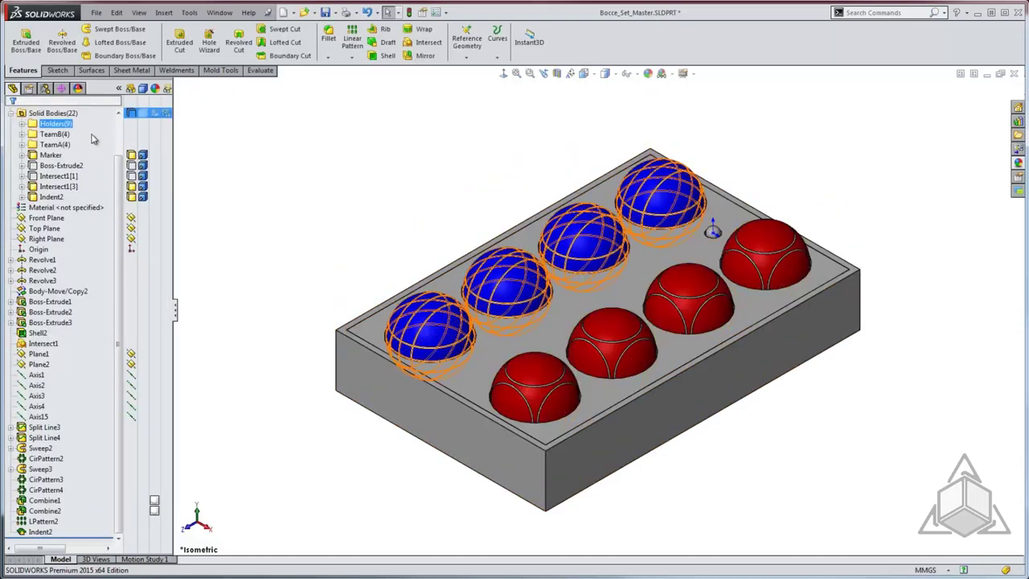
left_click(245, 145)
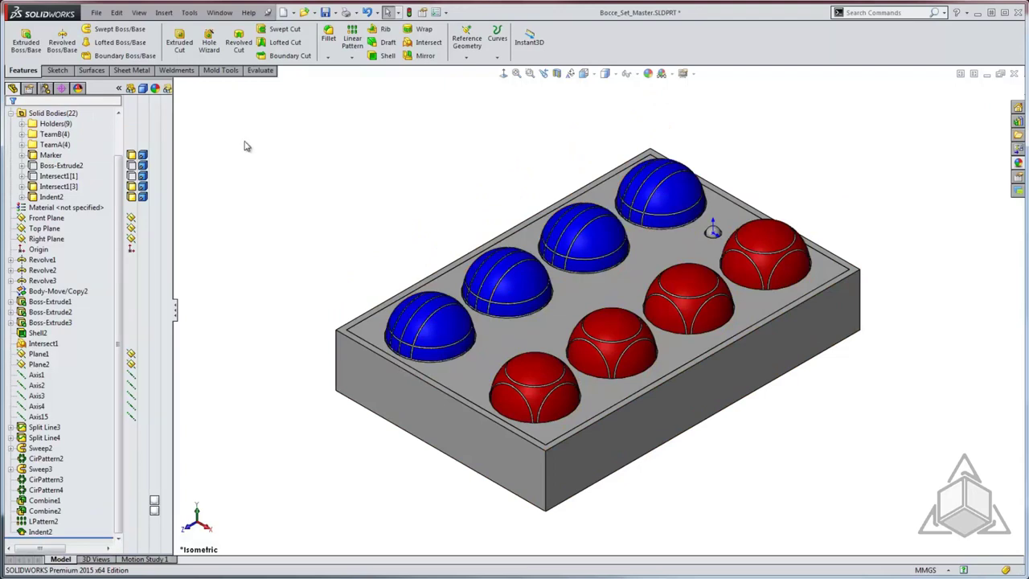